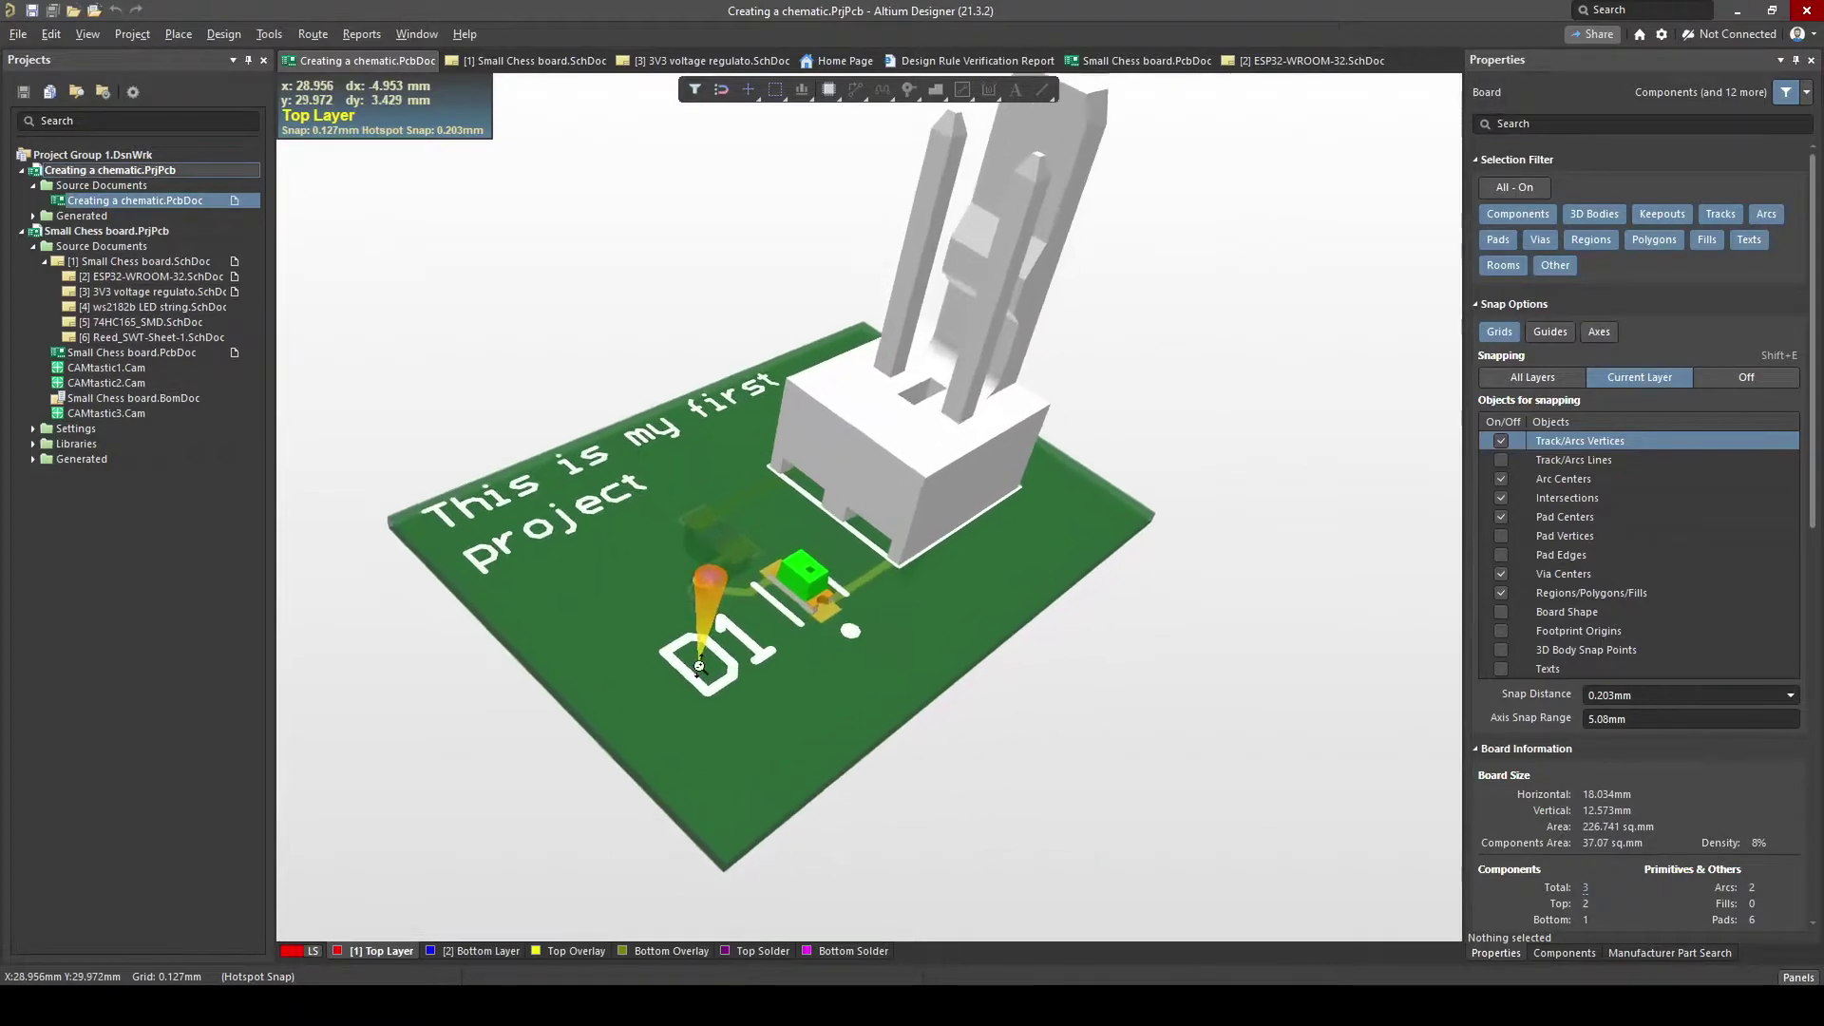
ctrl+scroll(788, 574, up, 2)
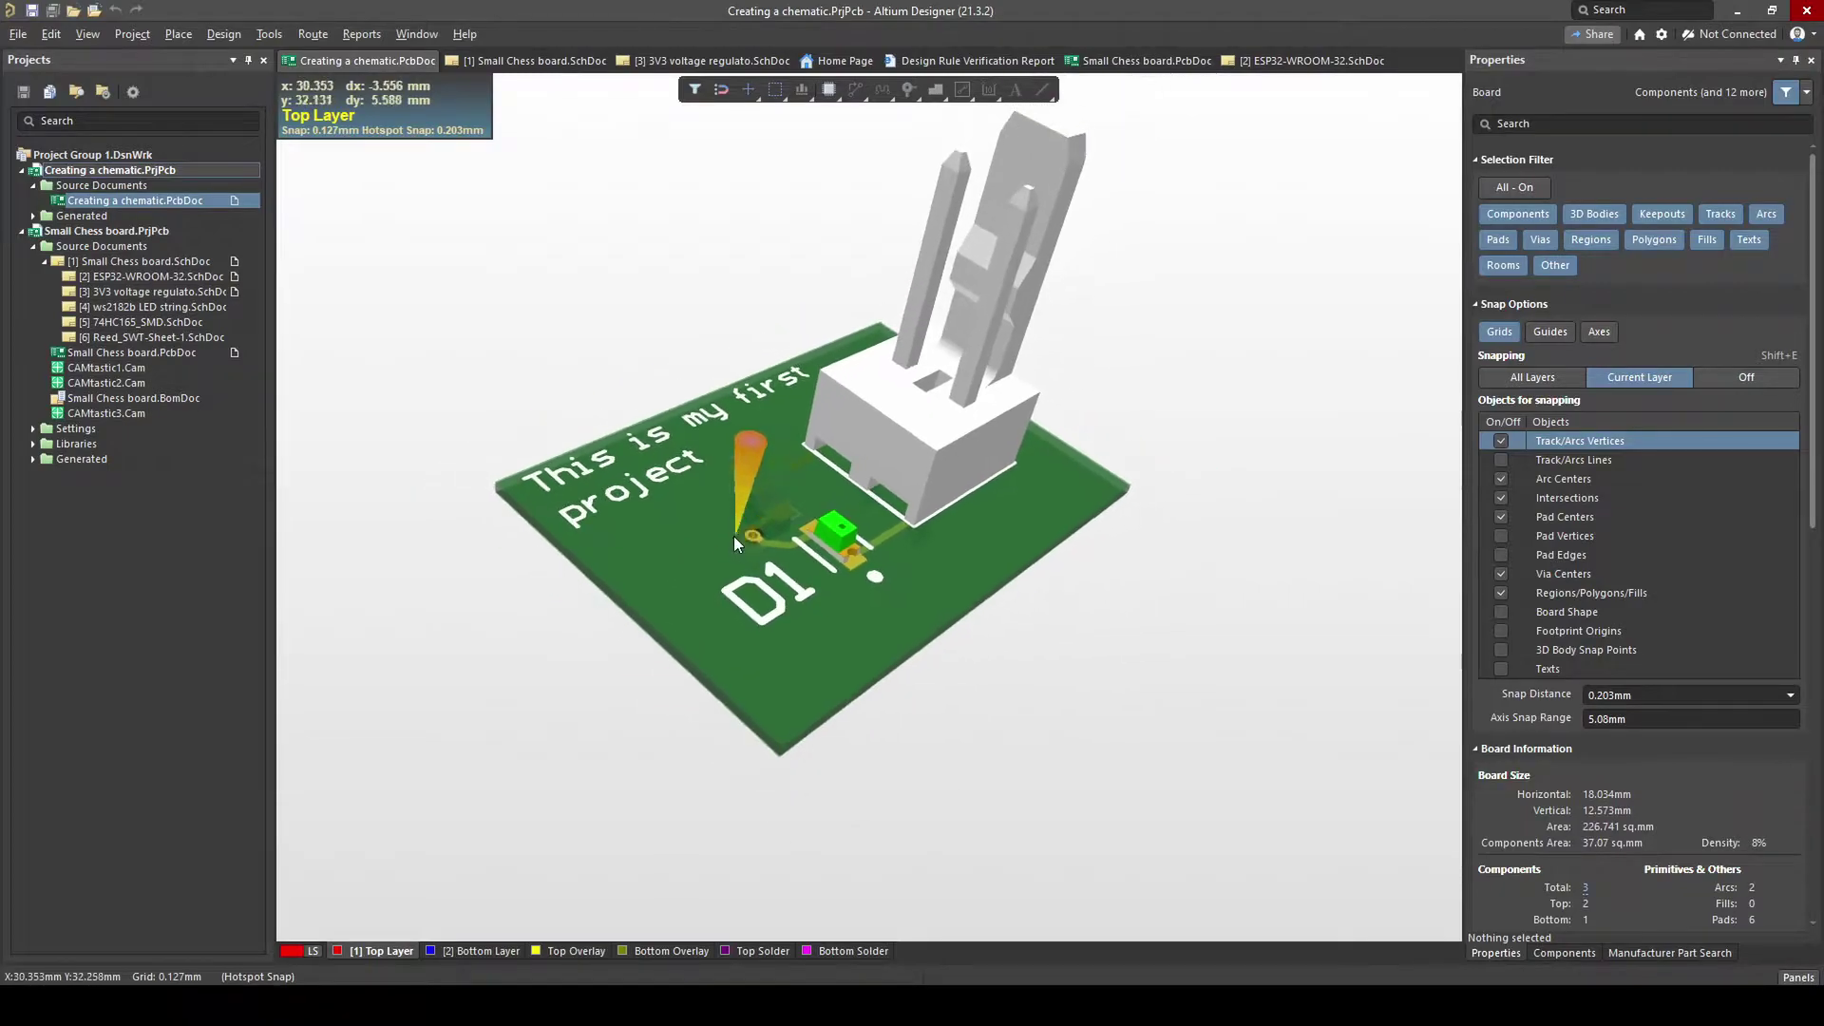
- Zoom in on the 3D LED board and orbit it to a tilted angle
shift+right_drag(732, 533, 1140, 399)
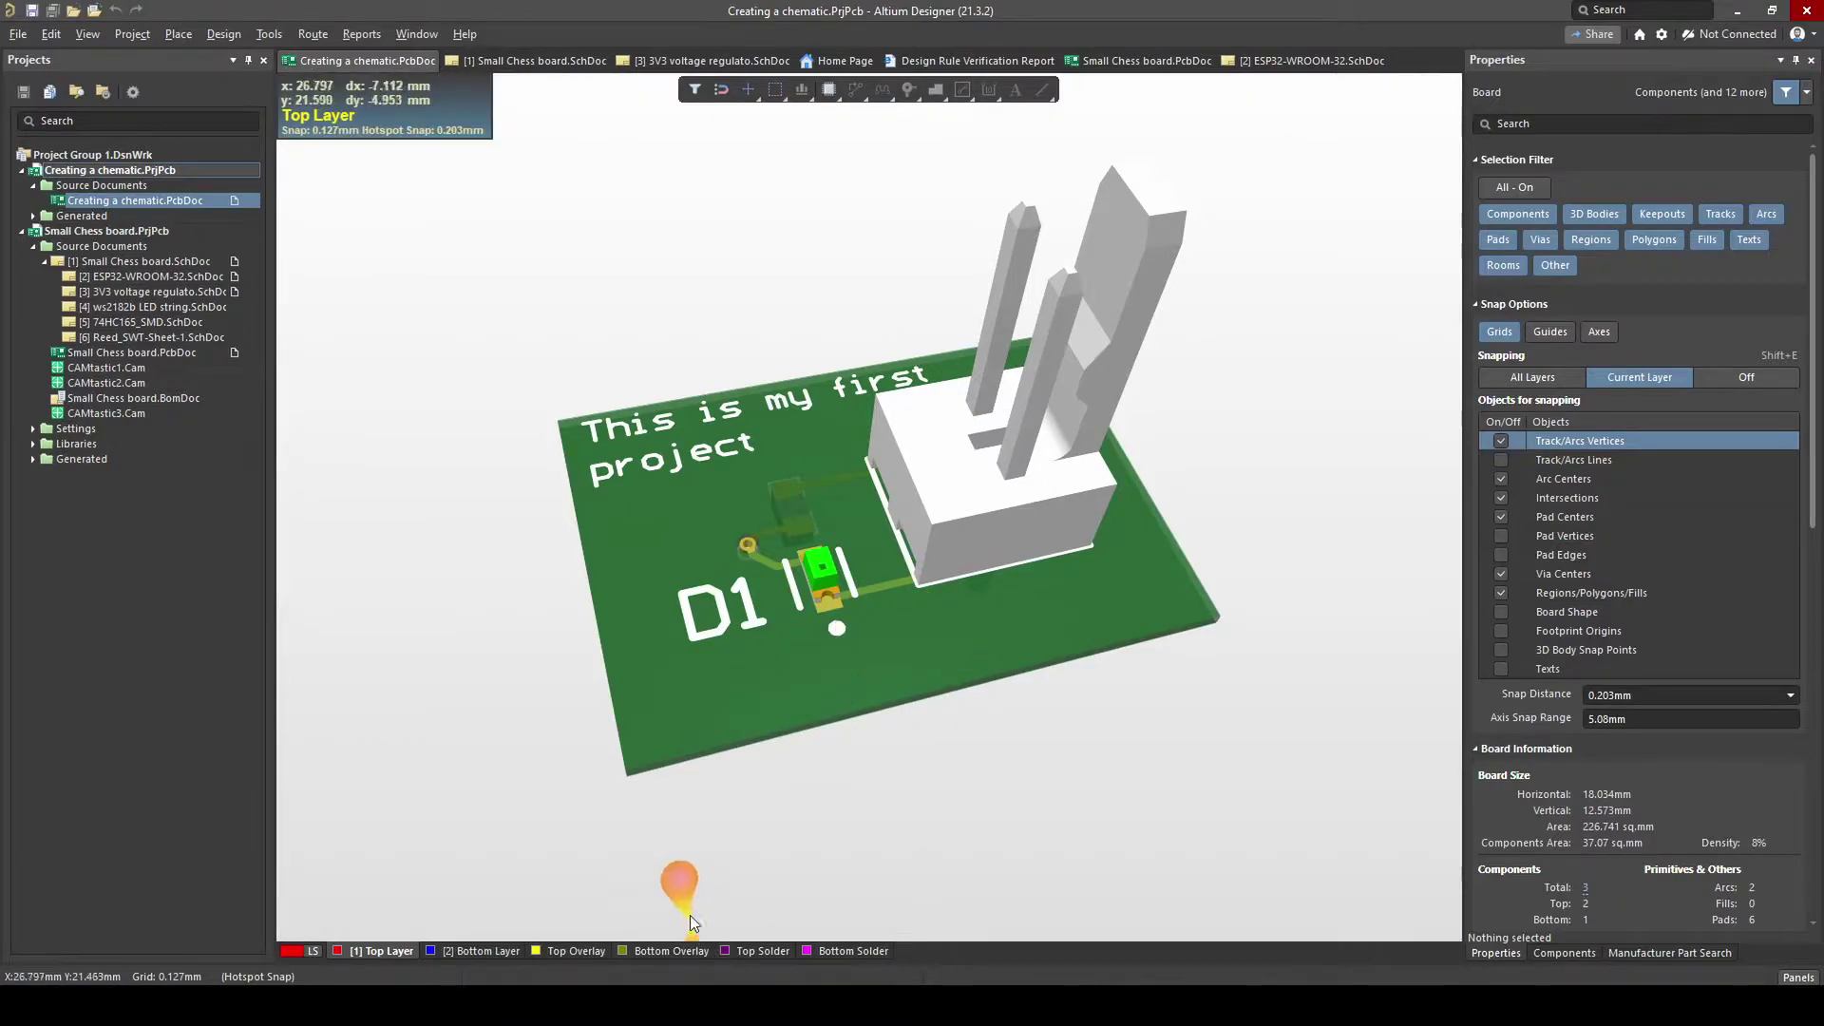
click(473, 951)
key(2)
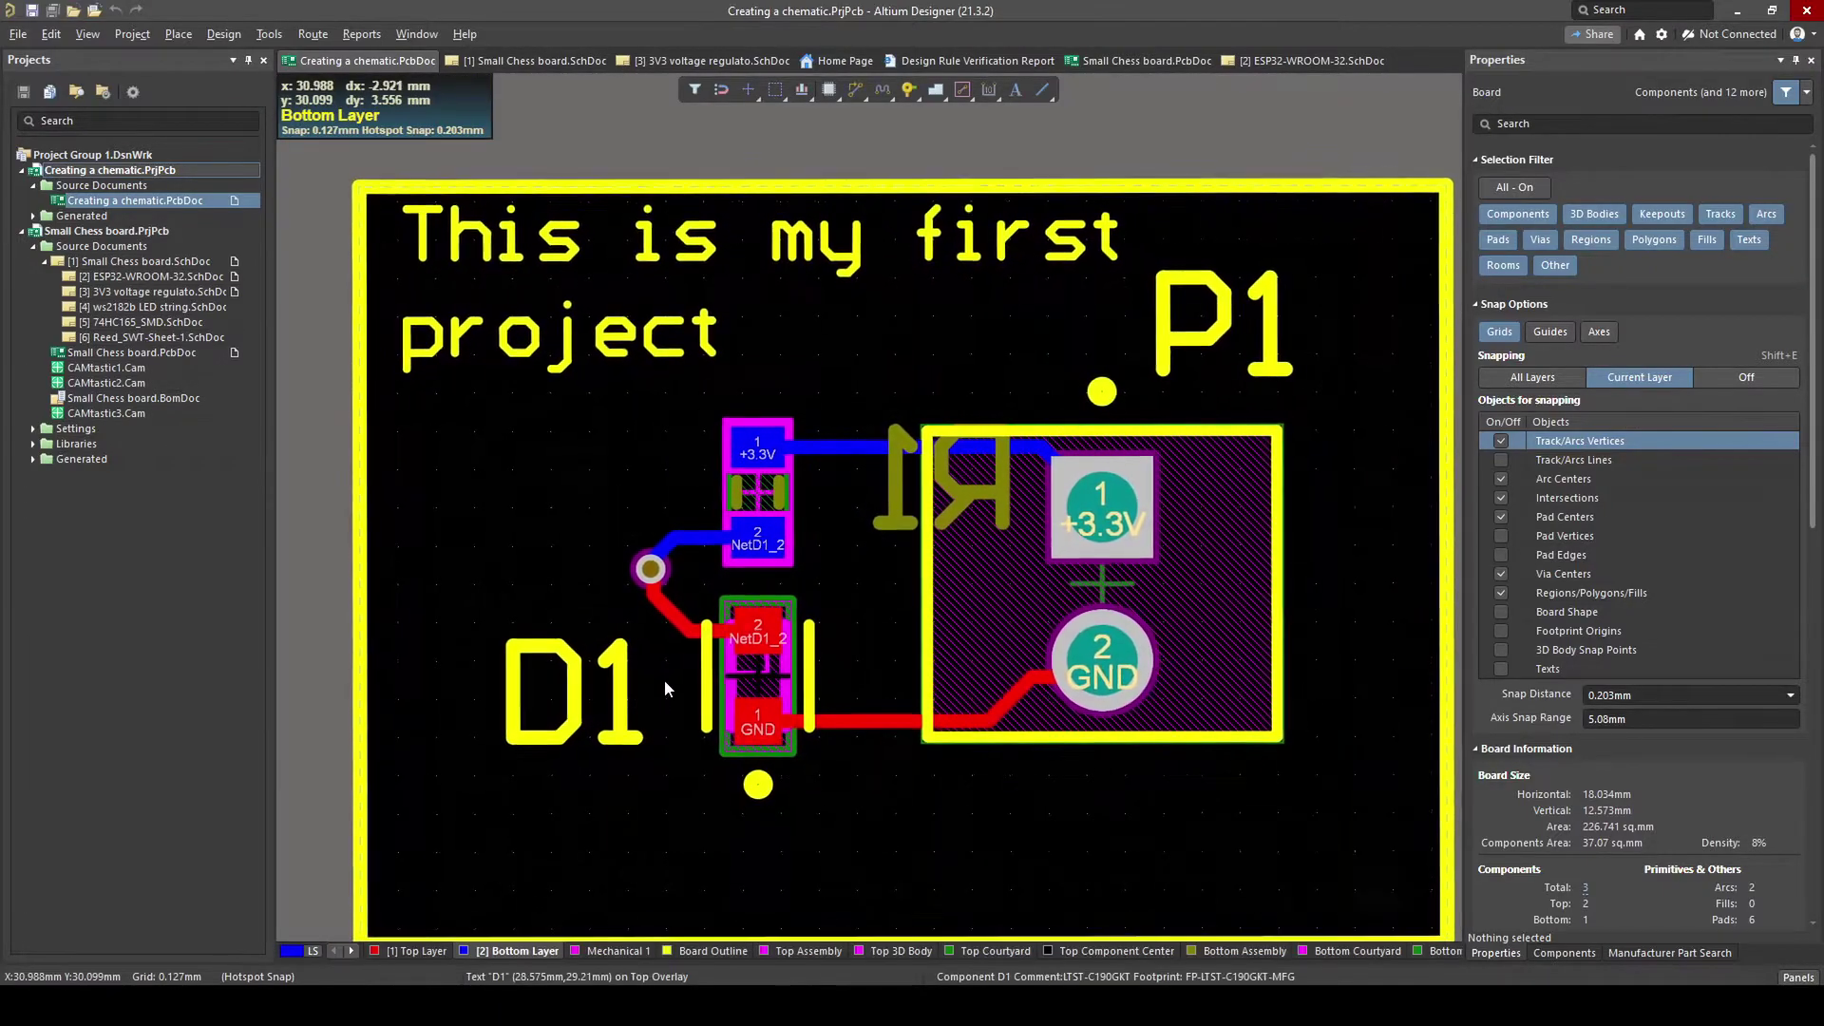
key(KP_Add)
click(407, 952)
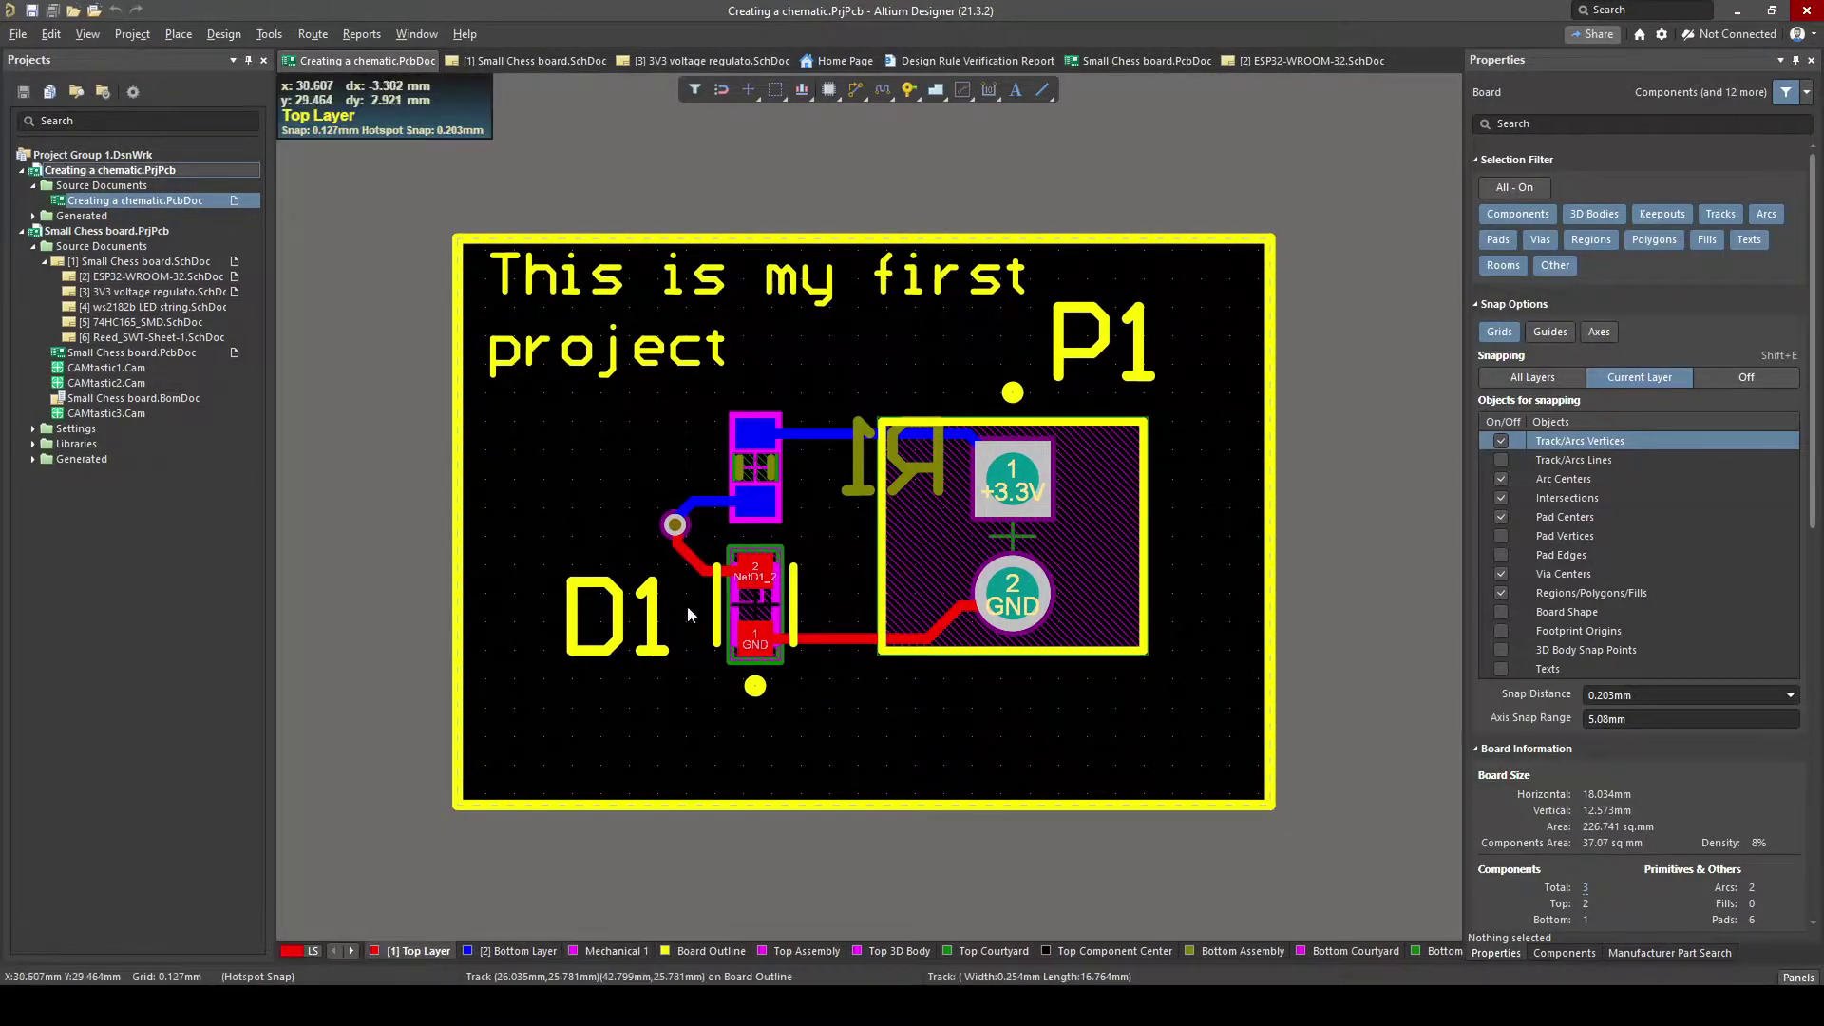
click(532, 946)
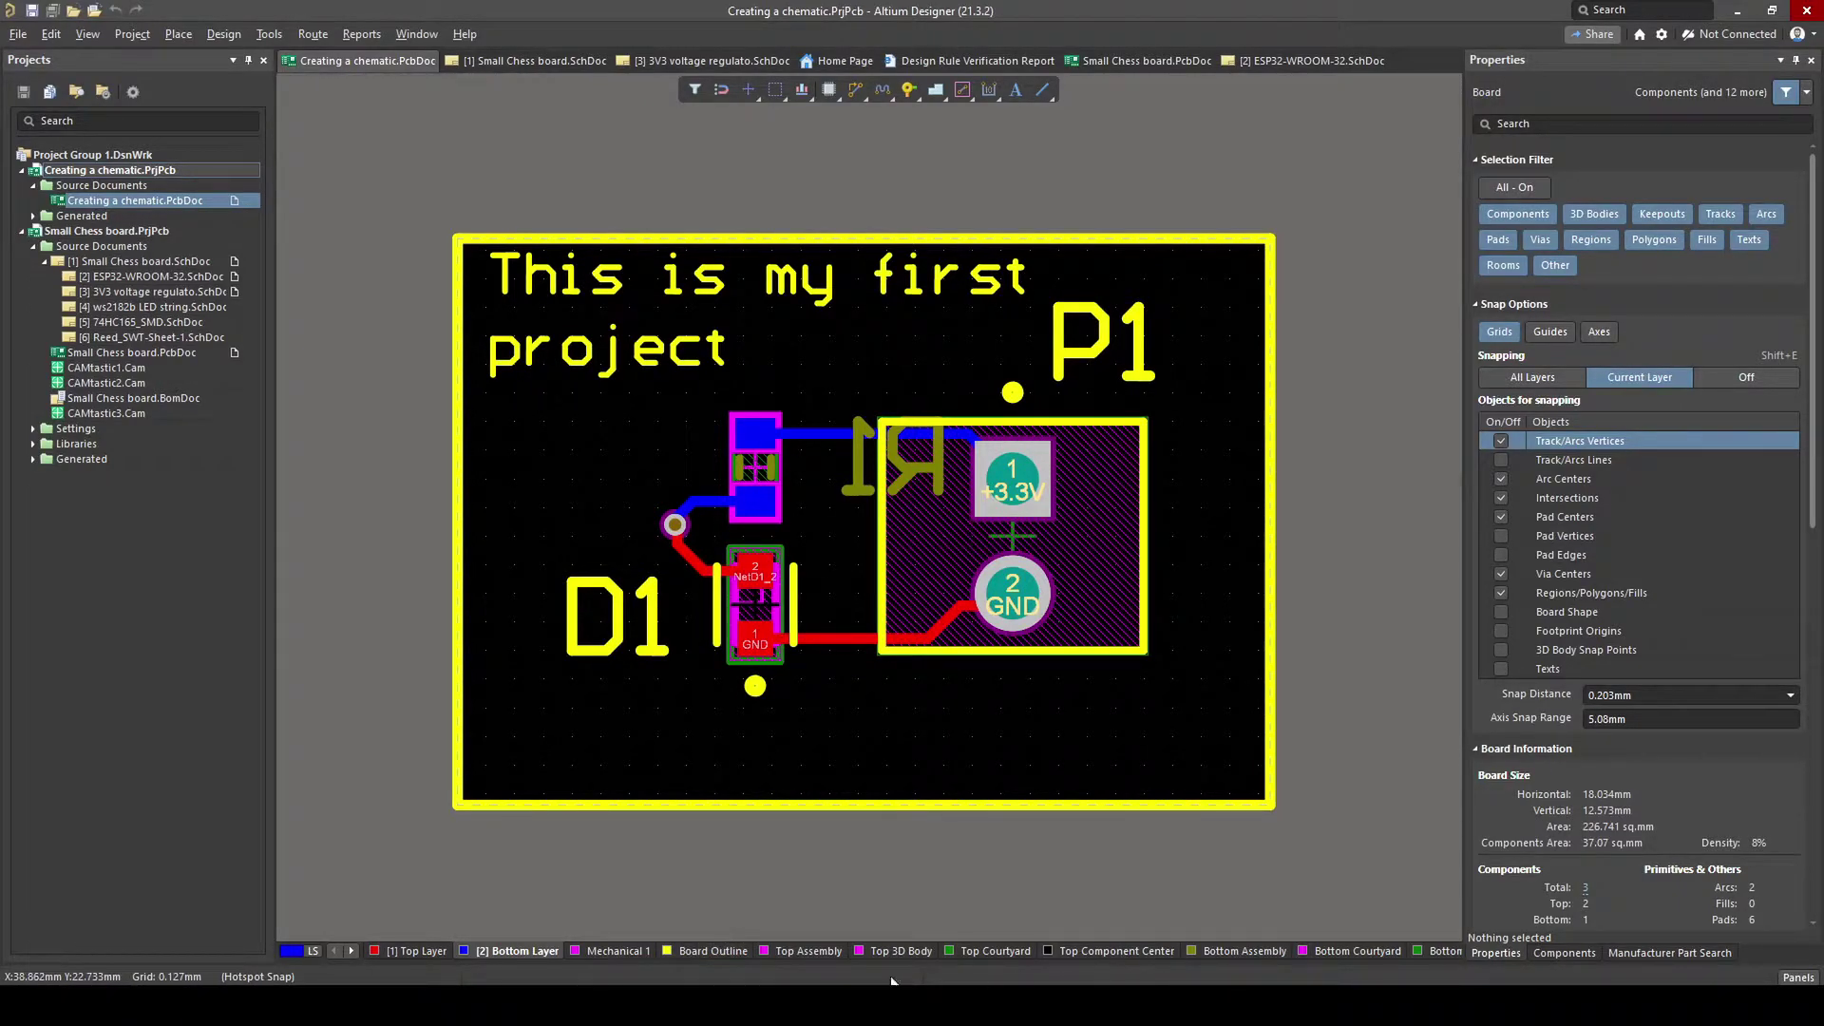
click(711, 951)
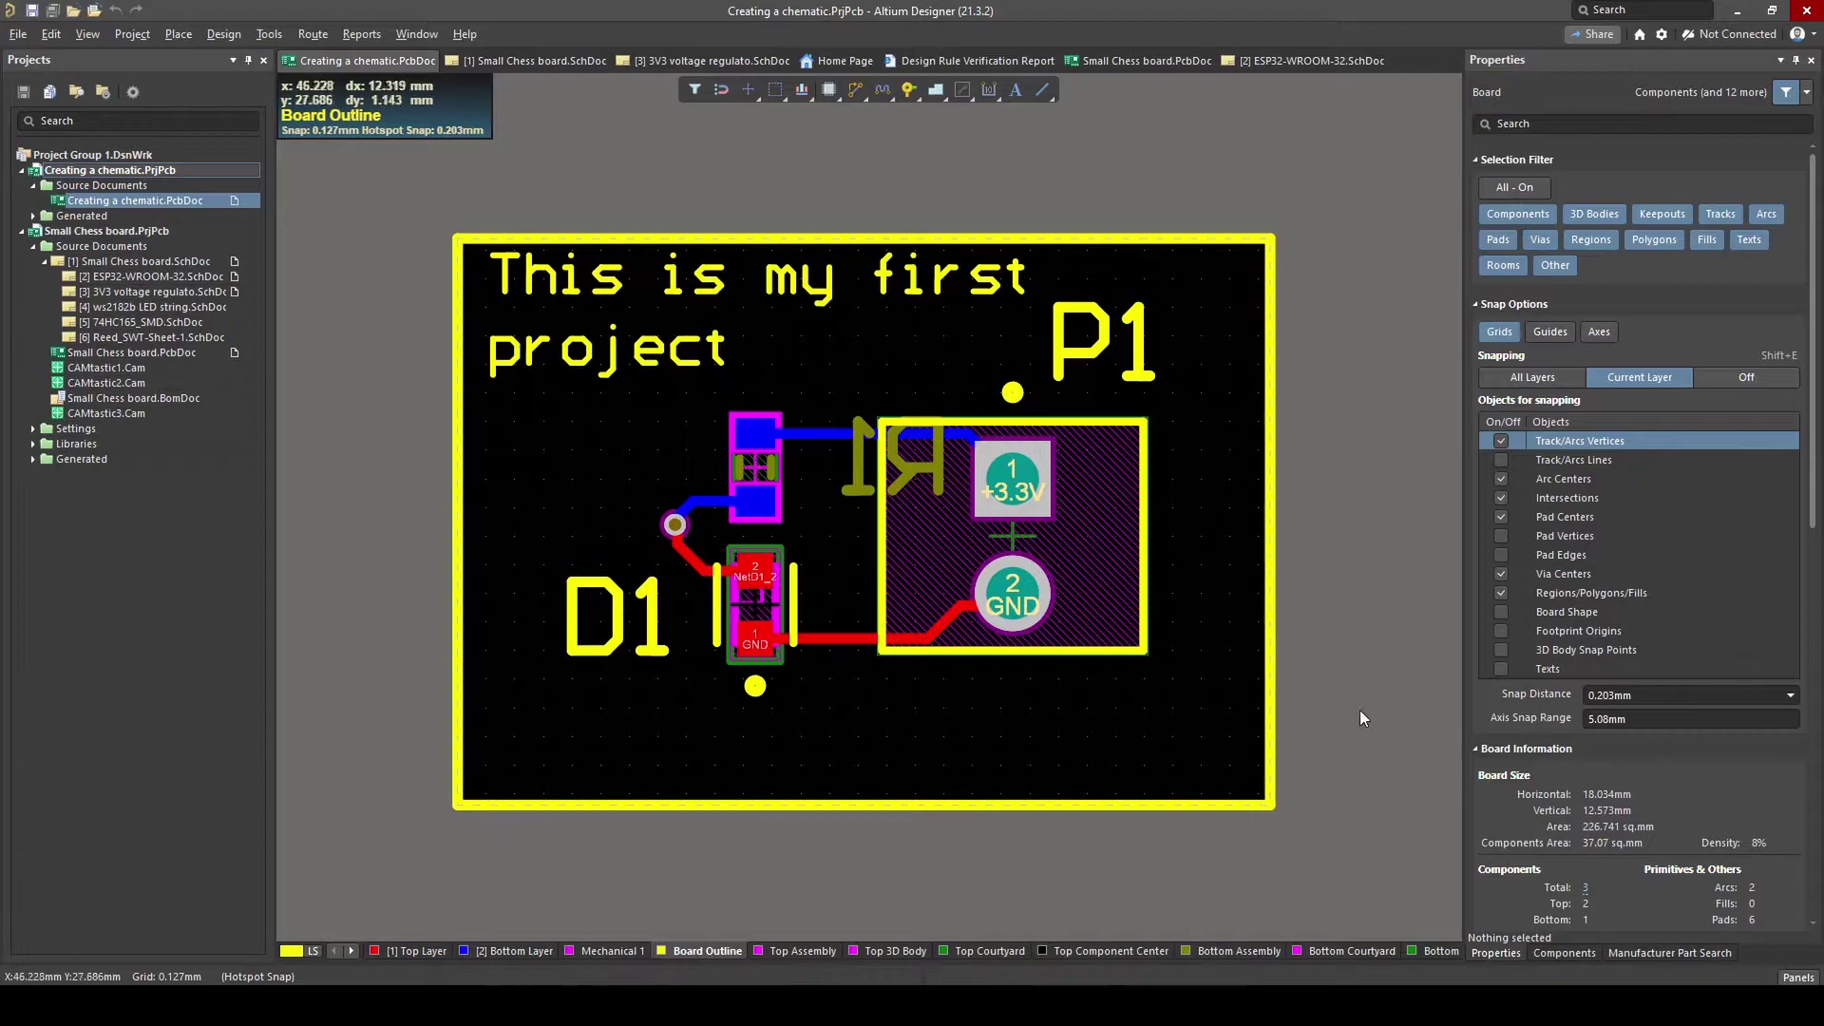
click(425, 949)
click(528, 949)
click(622, 950)
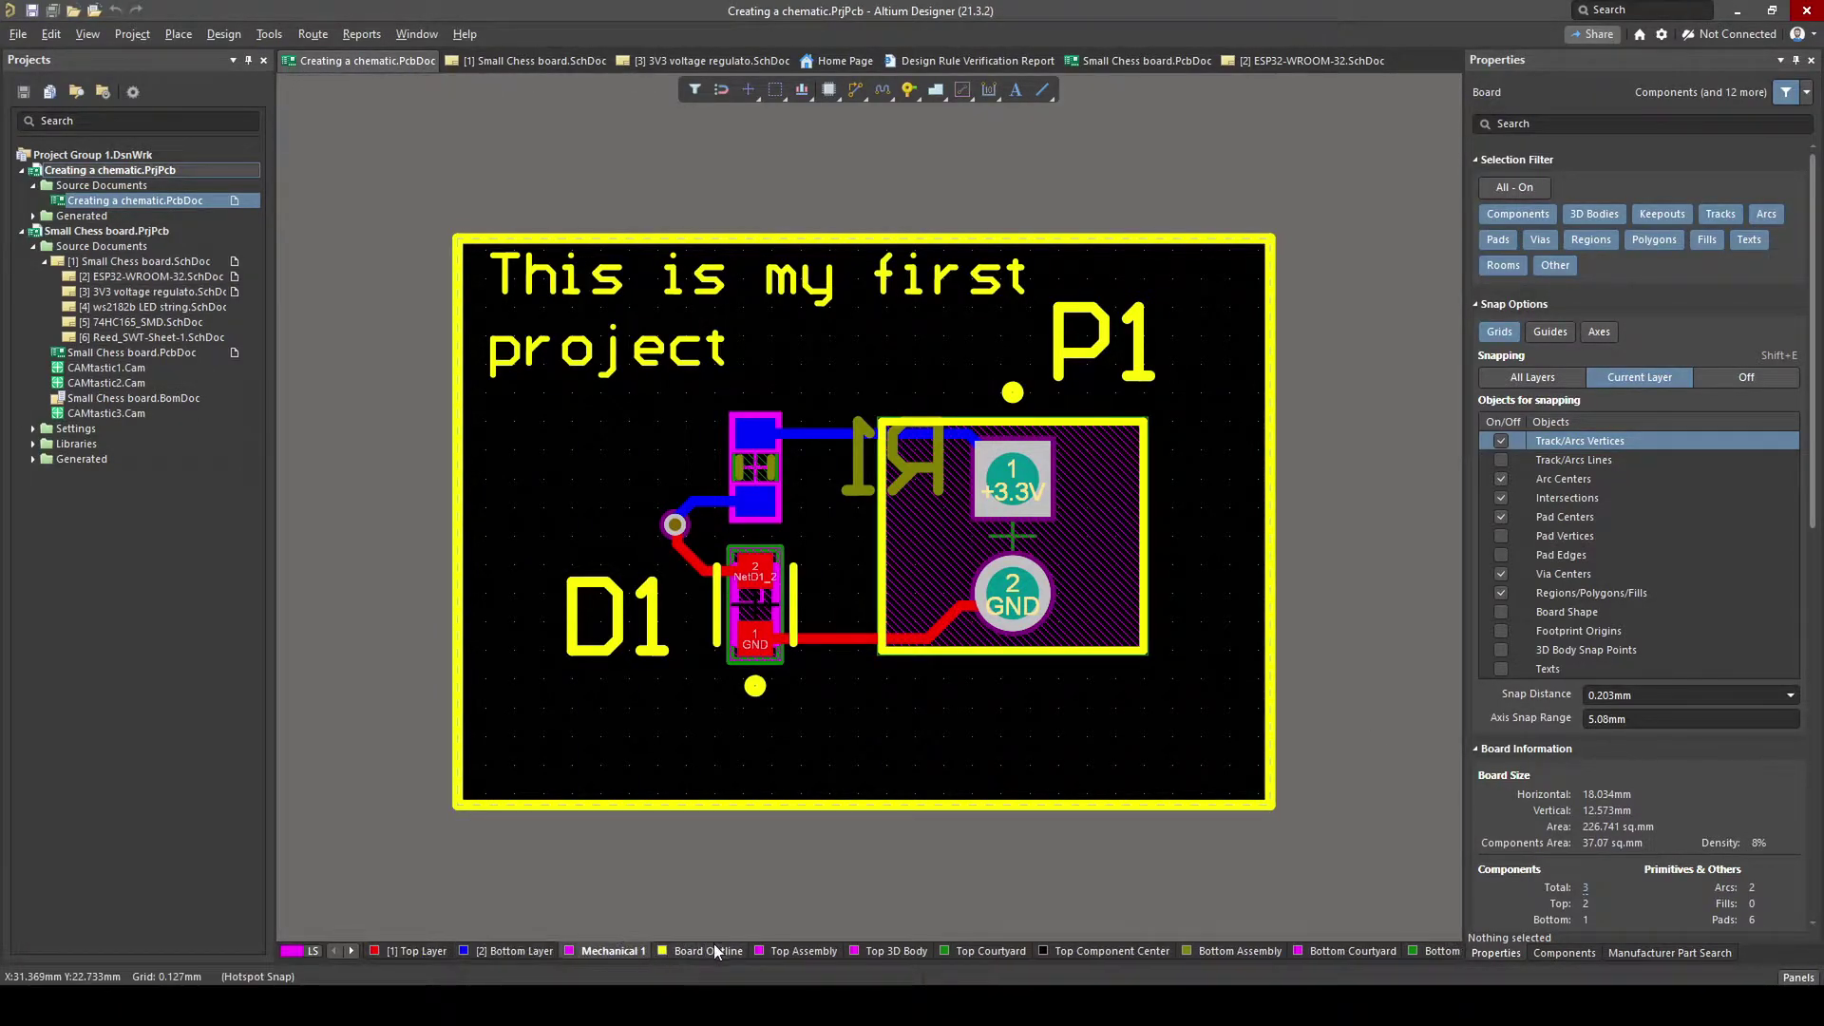
click(714, 947)
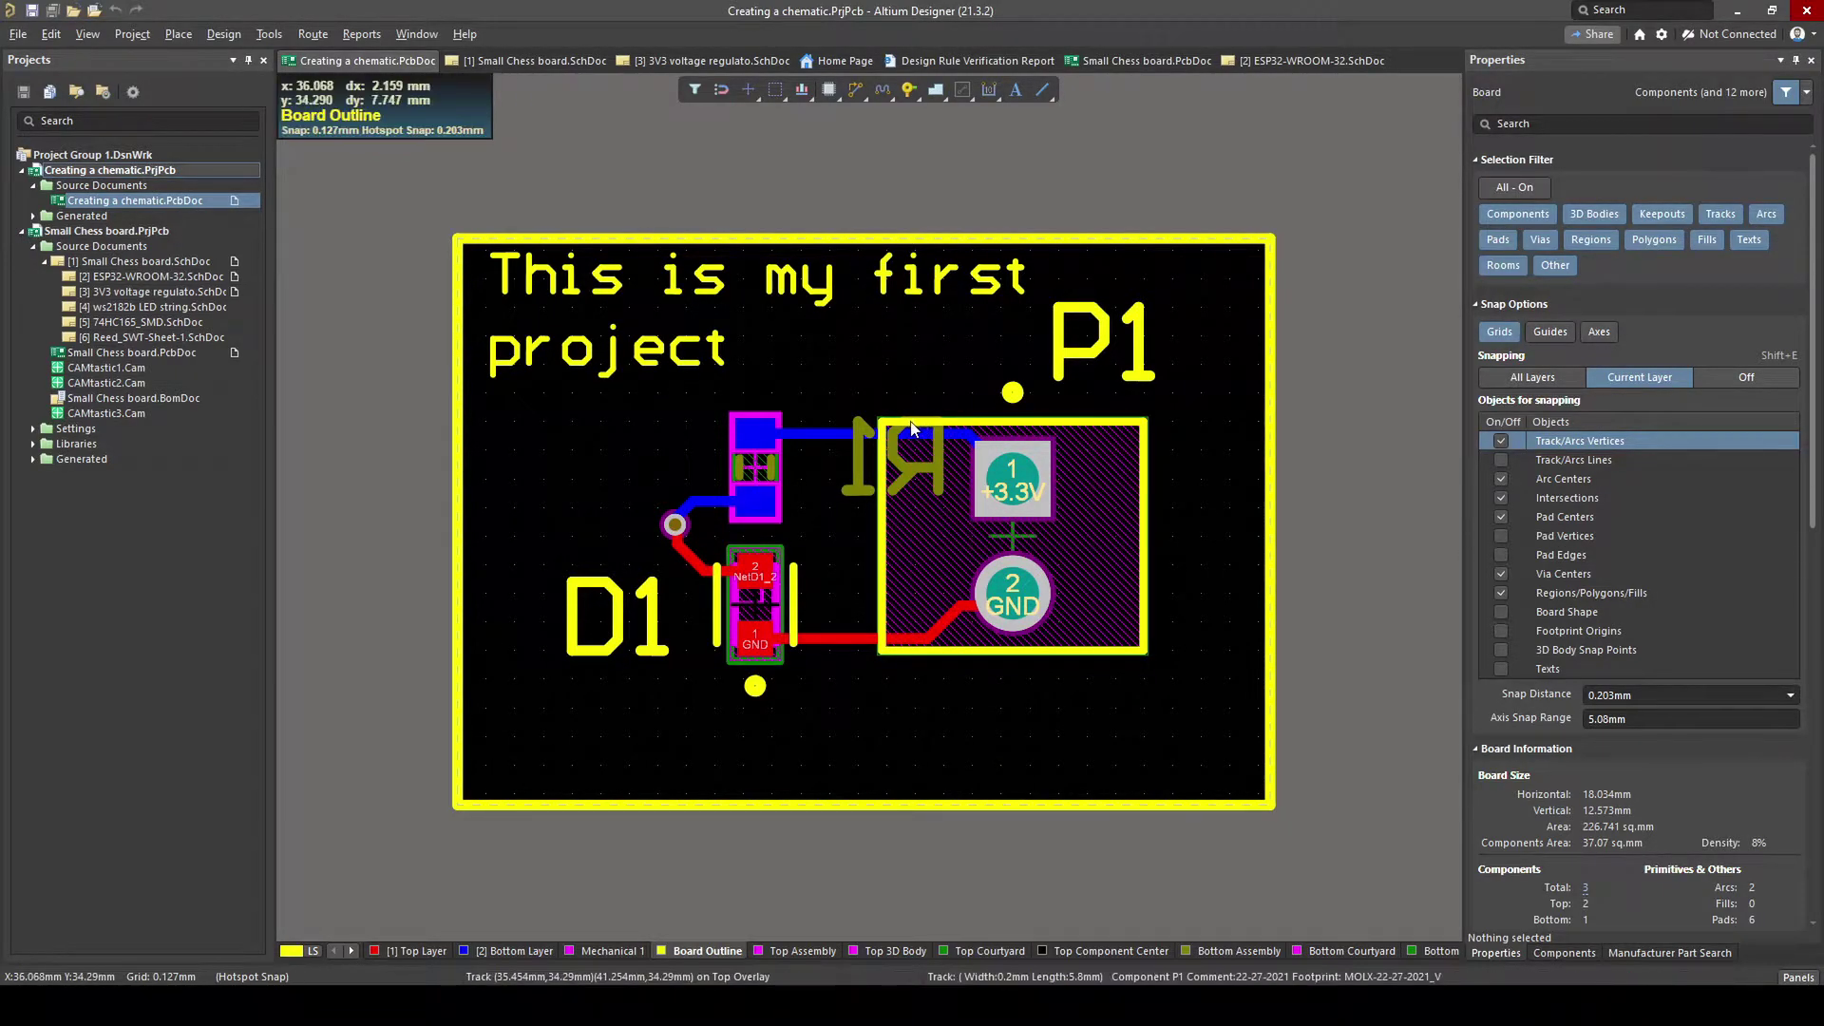
ctrl+scroll(929, 412, up, 1)
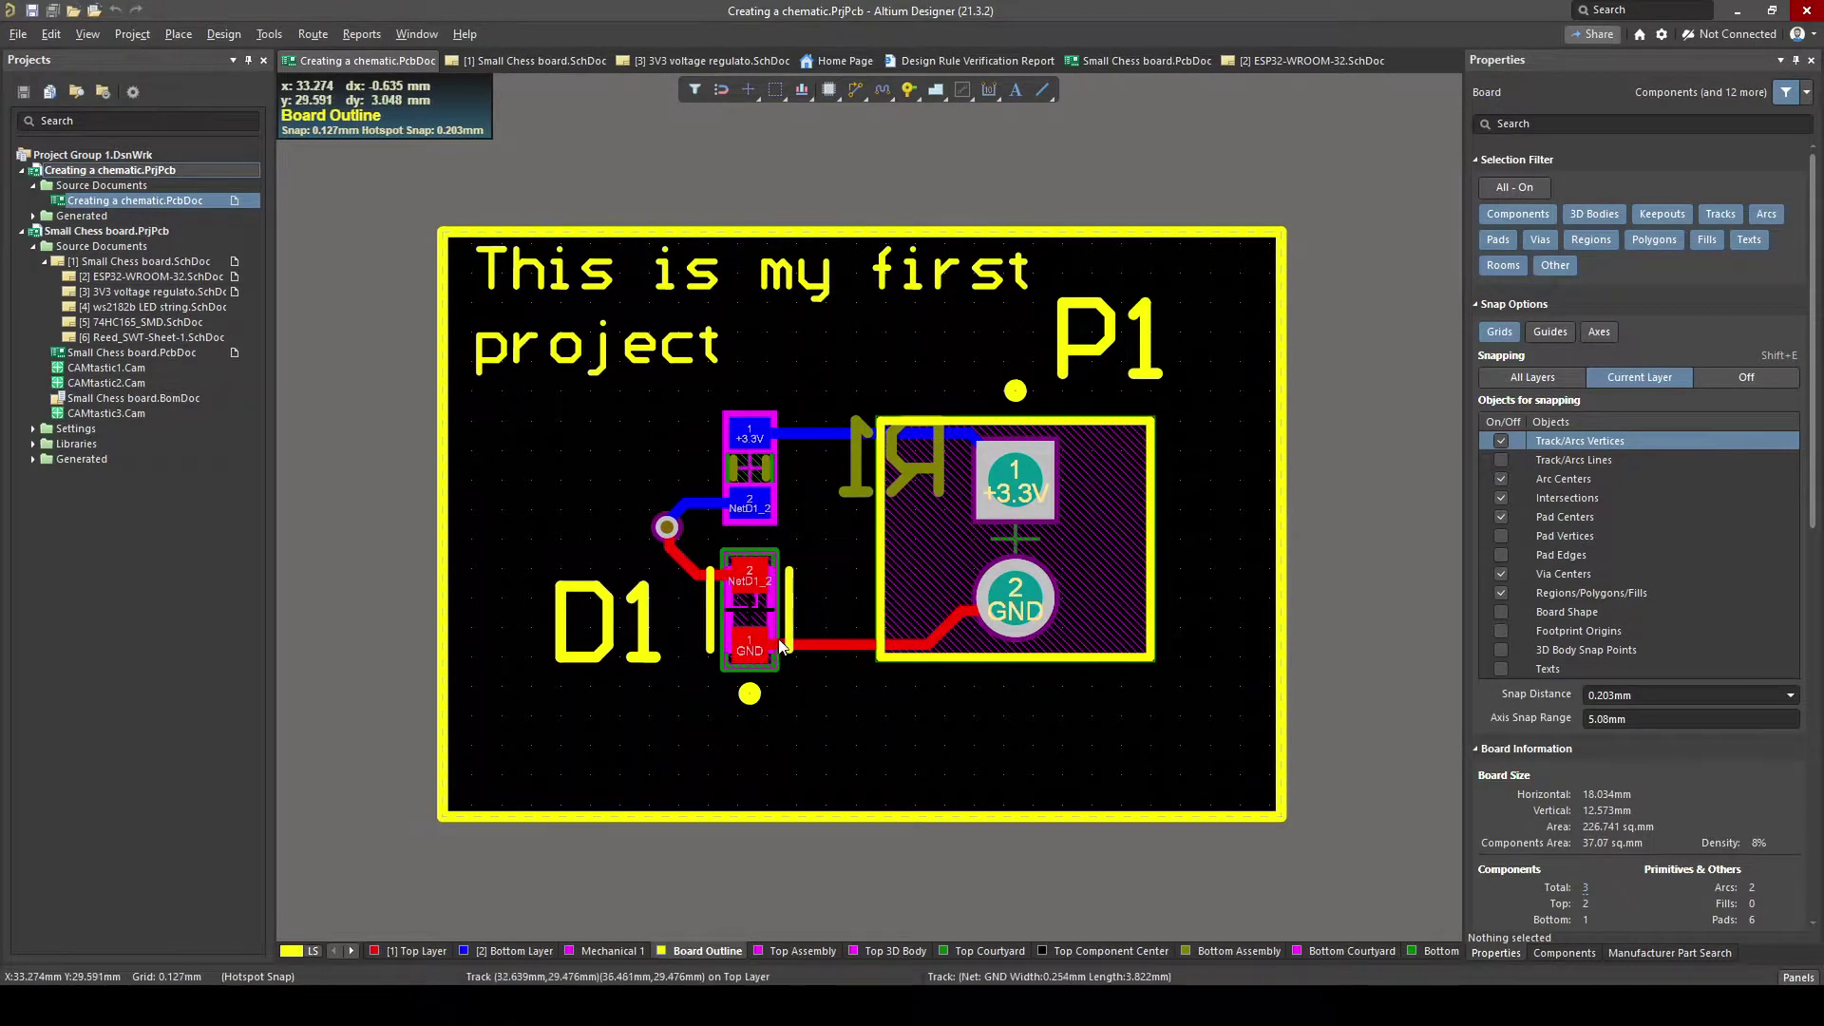
ctrl+scroll(804, 433, down, 1)
ctrl+scroll(803, 433, up, 2)
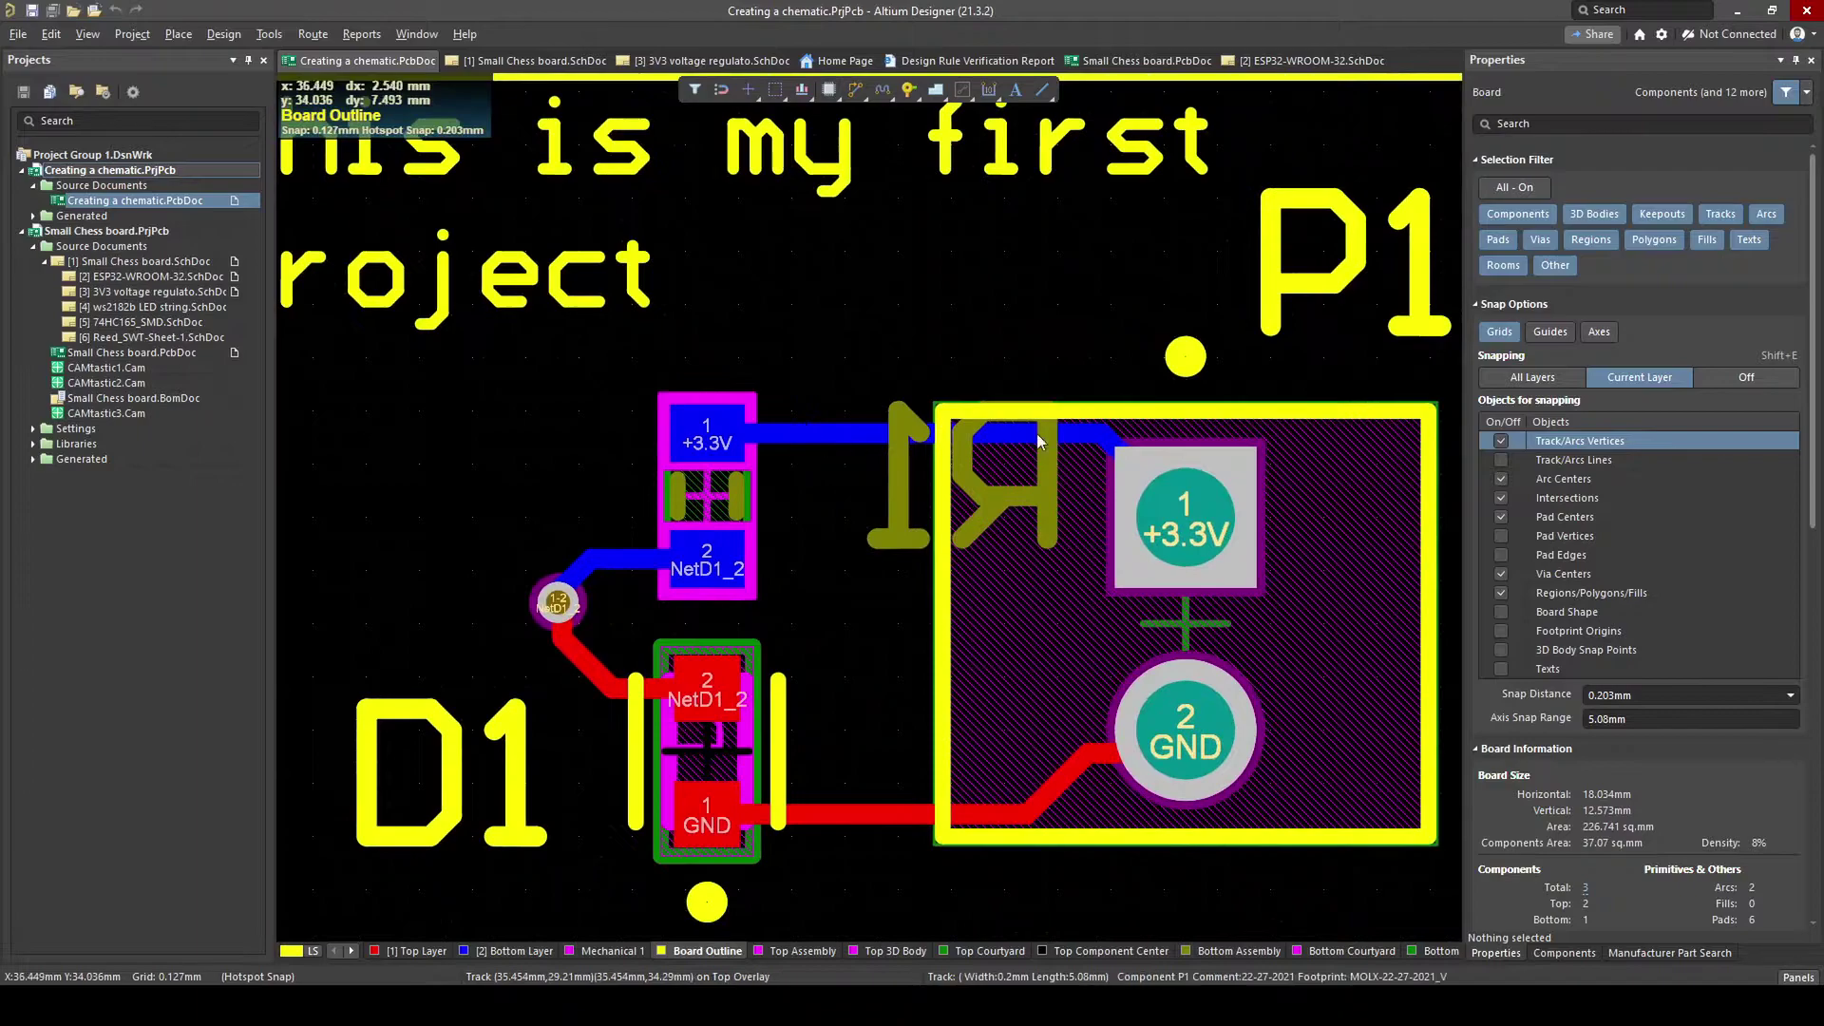
ctrl+scroll(832, 438, down, 2)
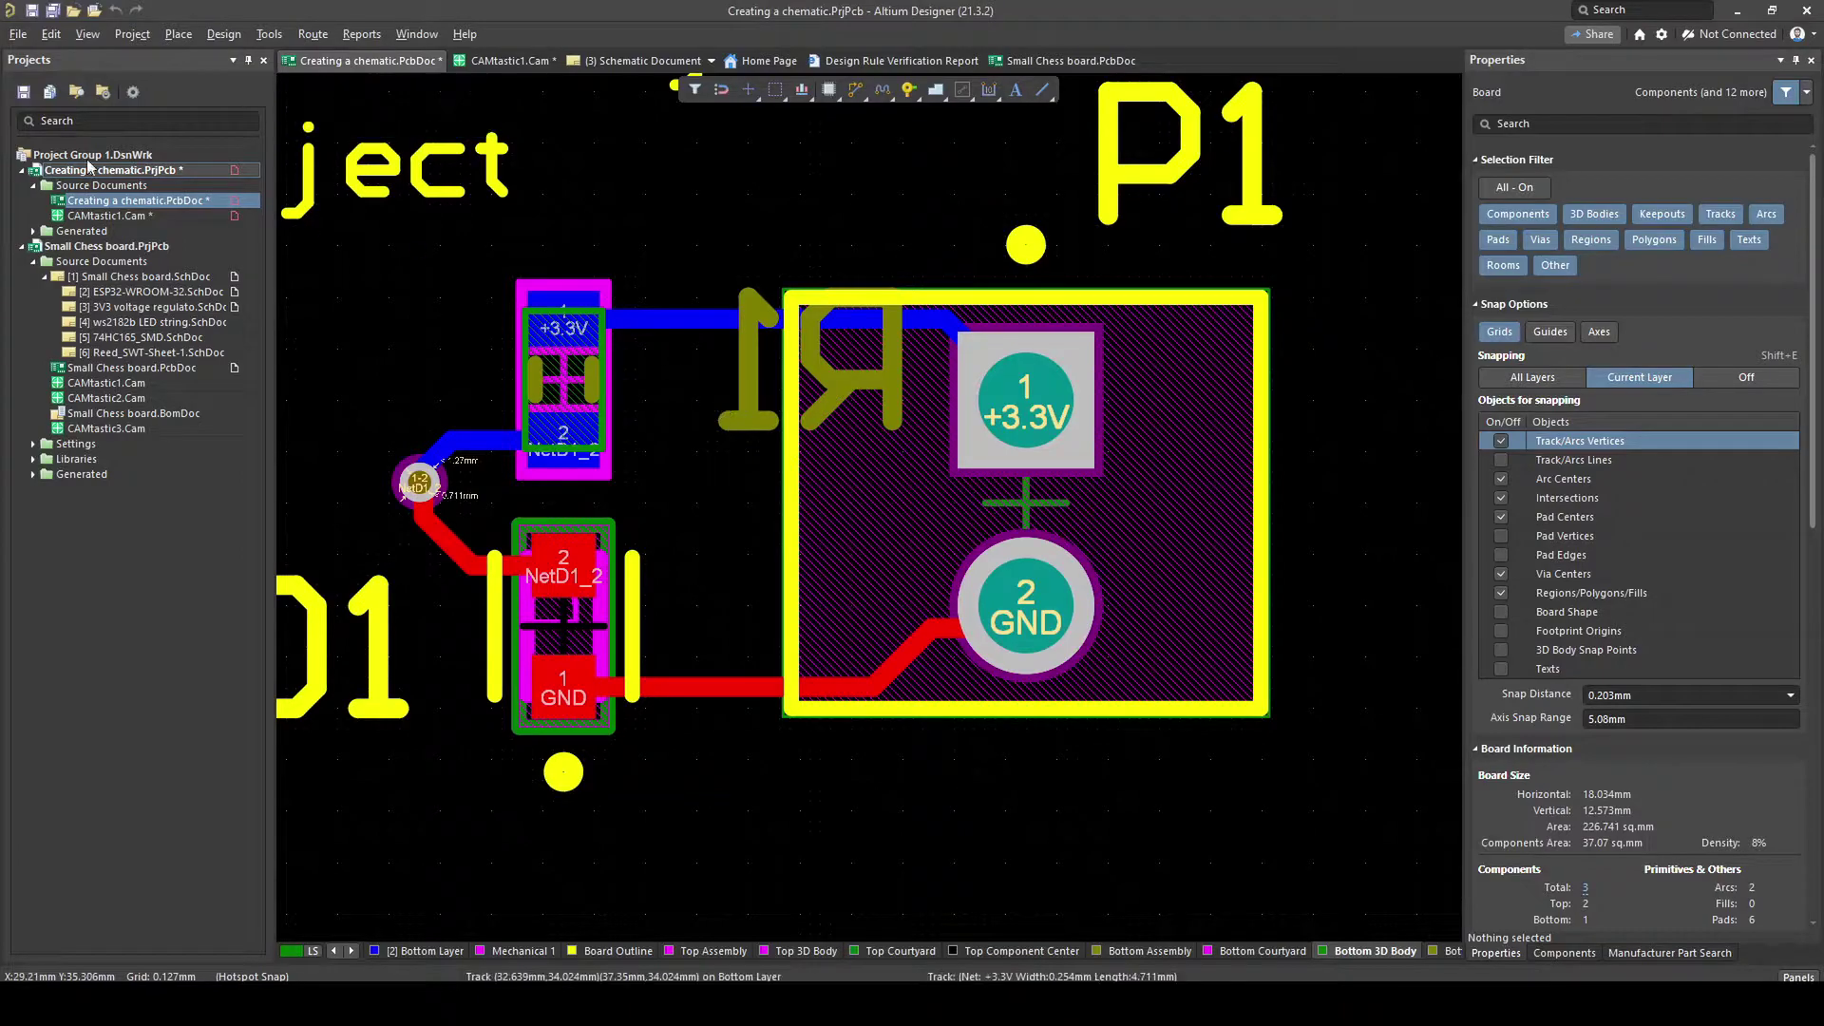
- Bring up the File menu's Fabrication Outputs submenu
click(18, 35)
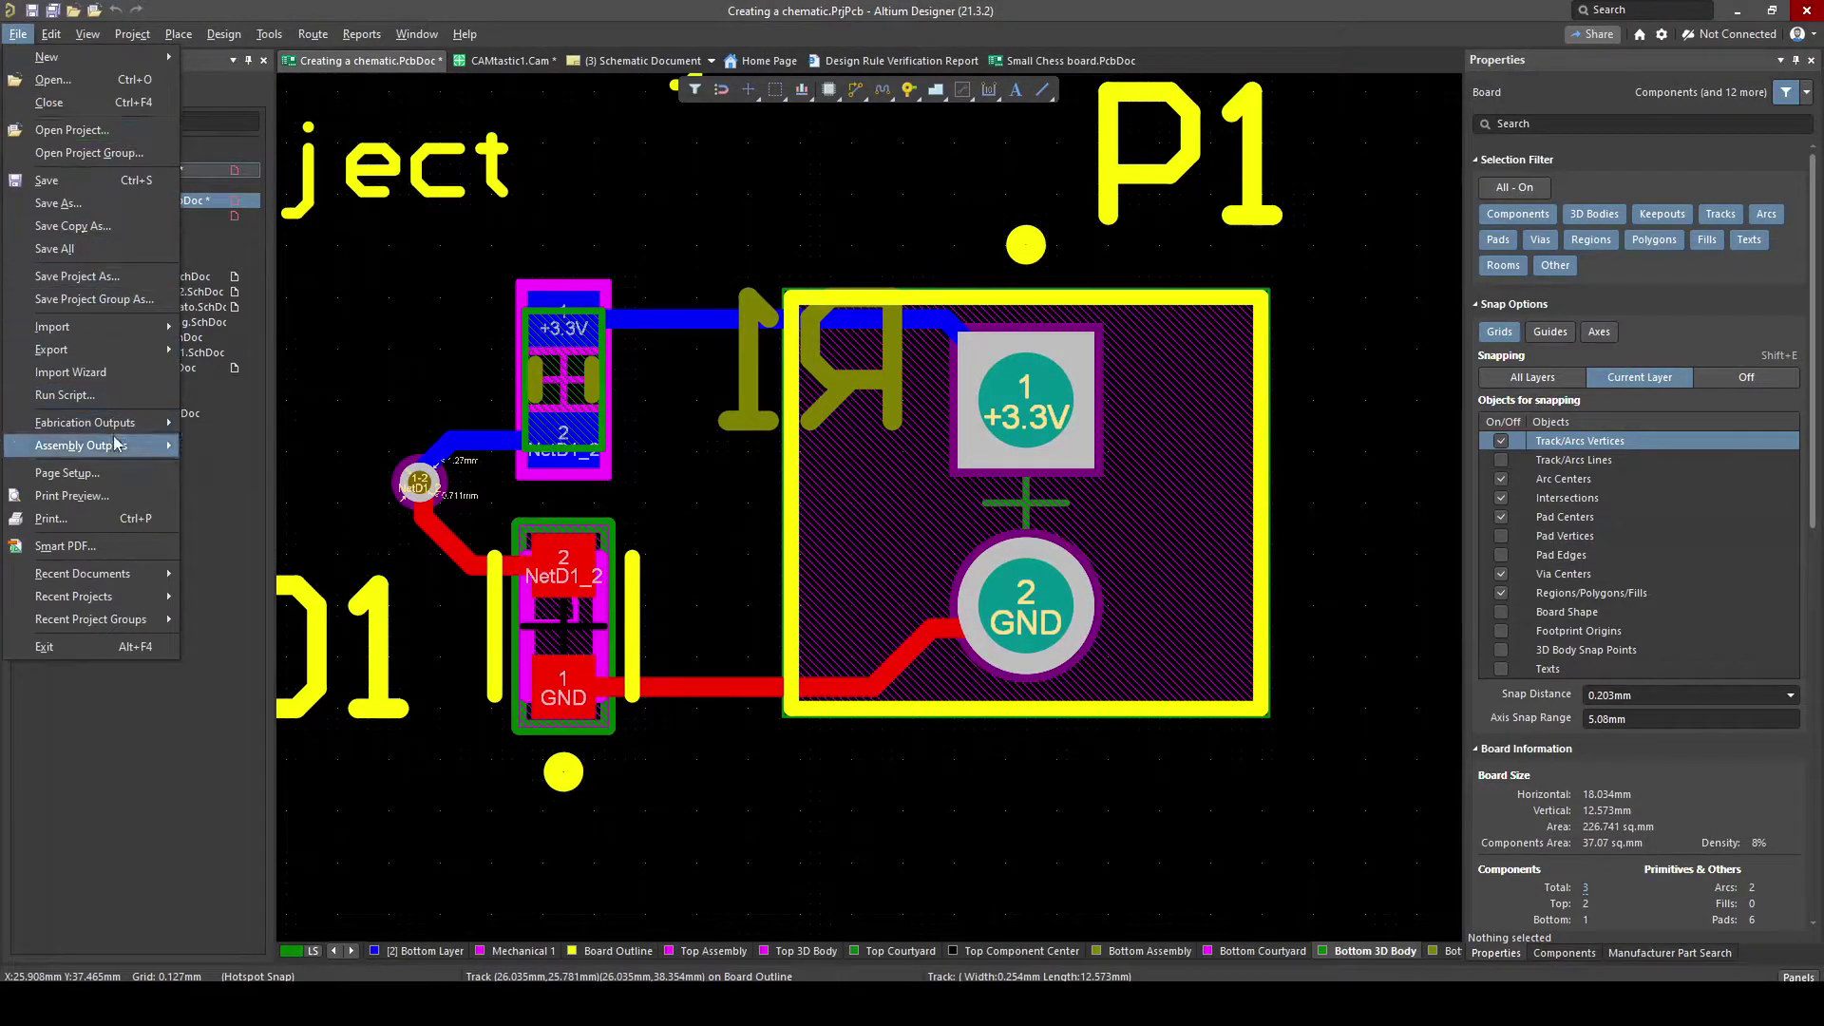
mouse_move(94, 425)
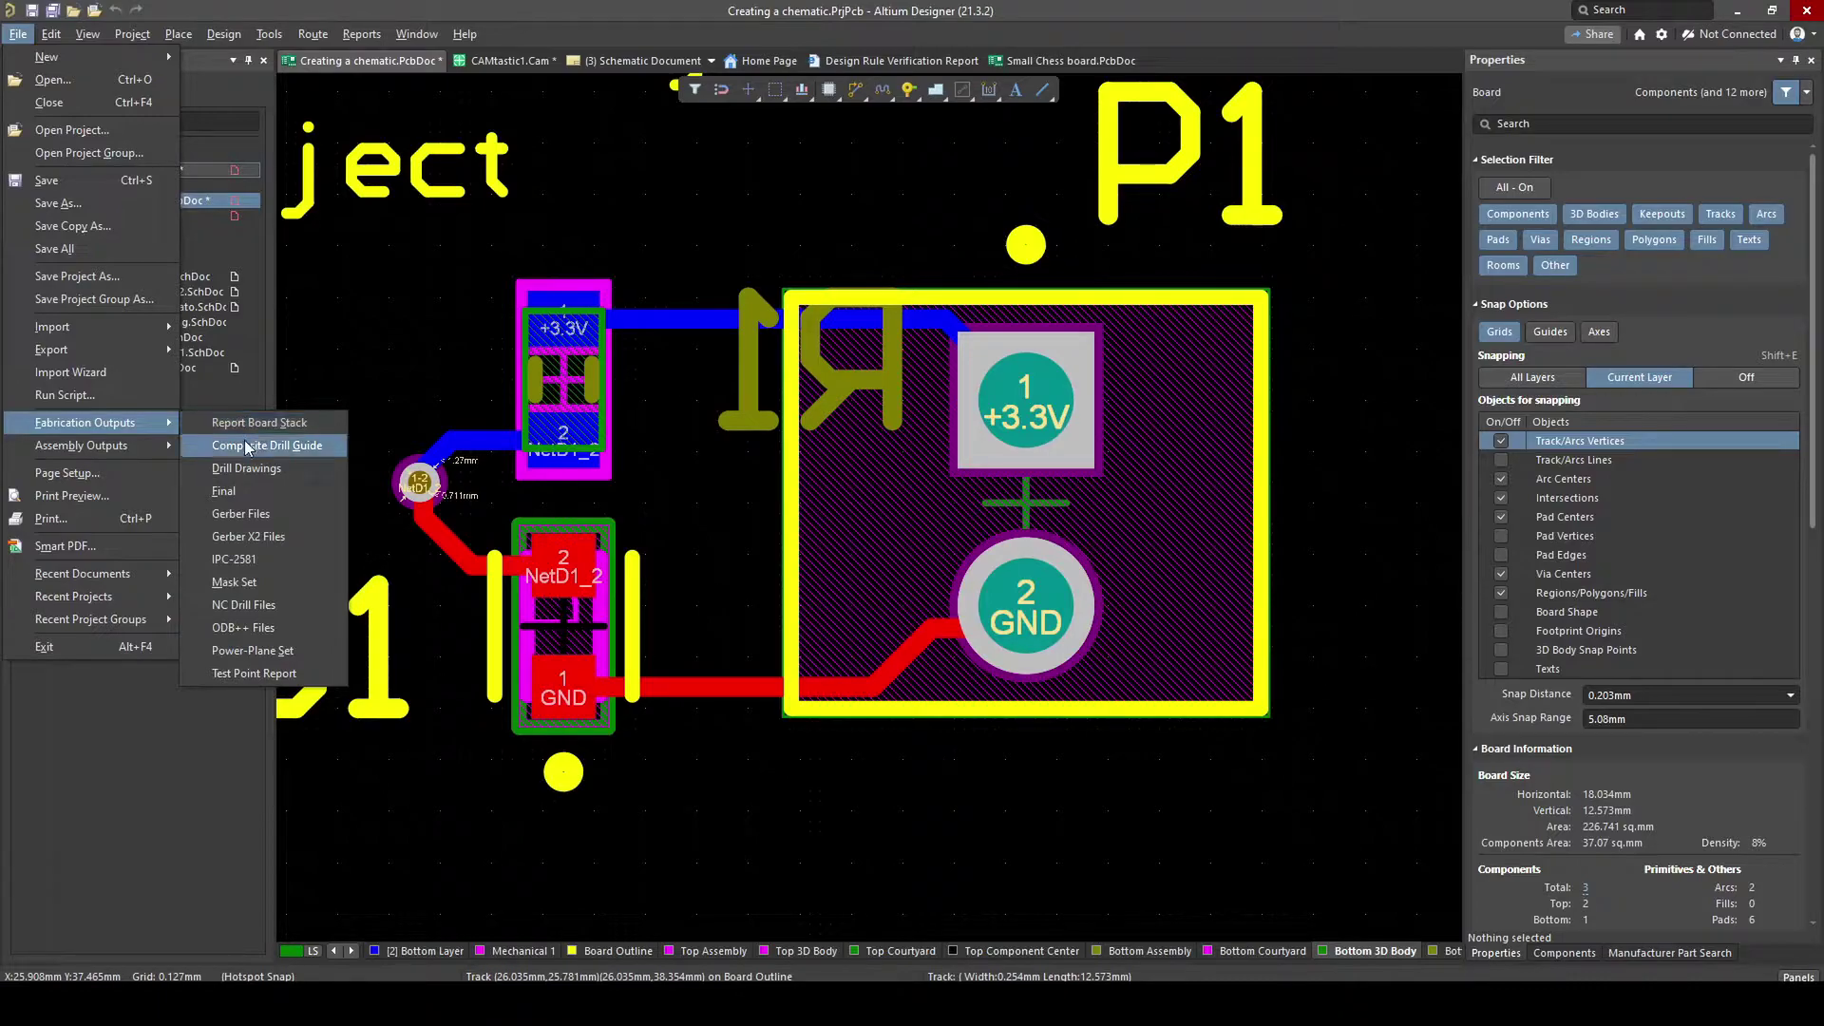
- In Gerber Setup, plot Top Layer, Bottom Layer and Top Overlay, then confirm with OK
click(268, 514)
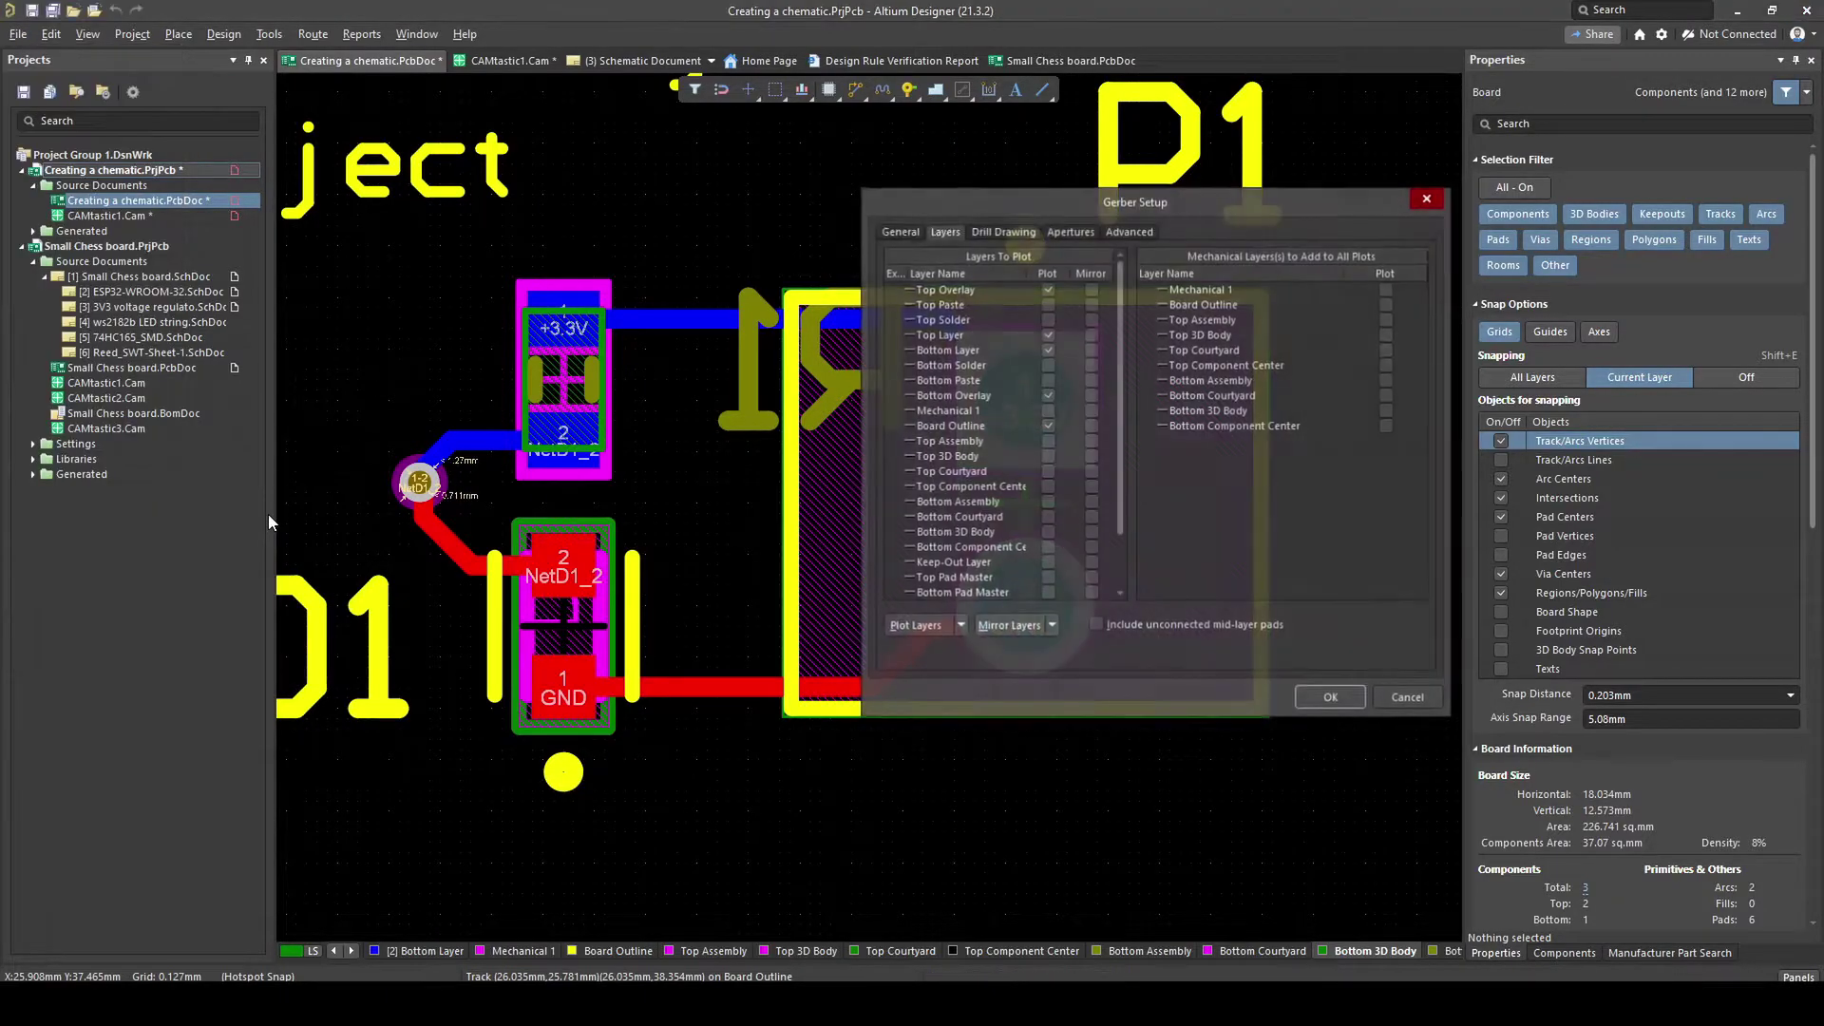
click(898, 231)
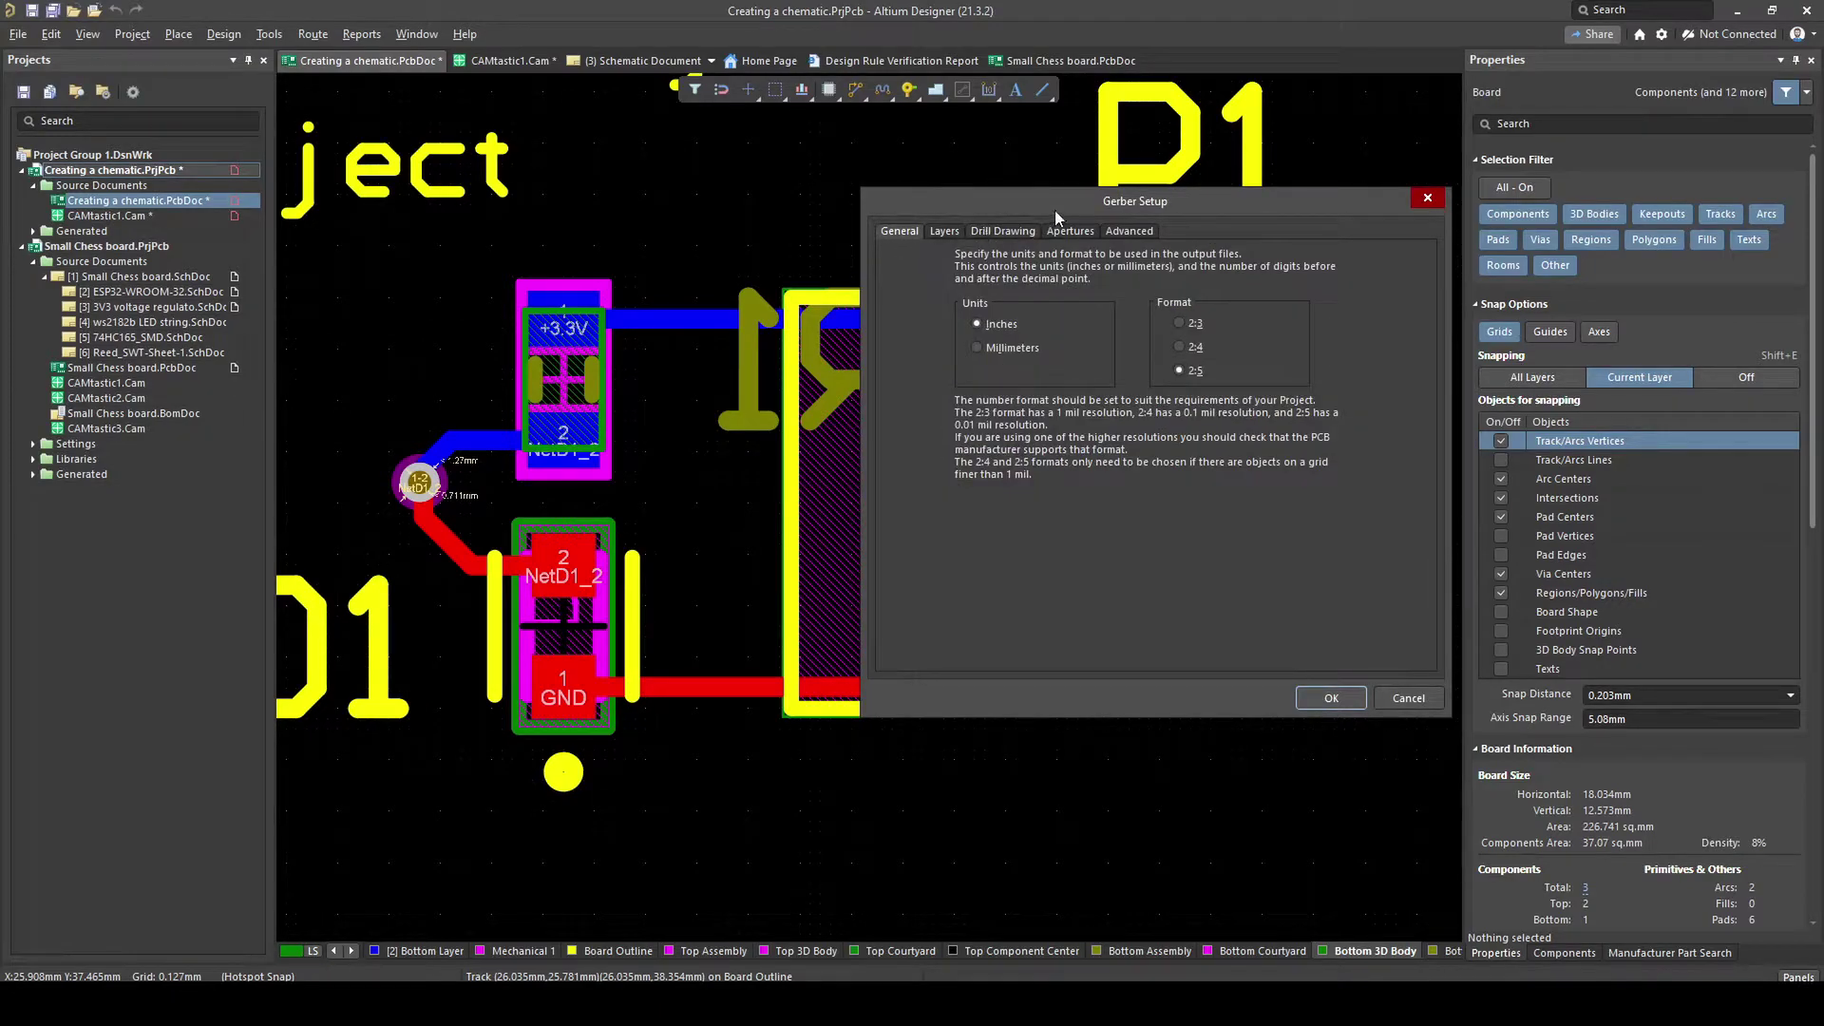
drag(1053, 209, 817, 273)
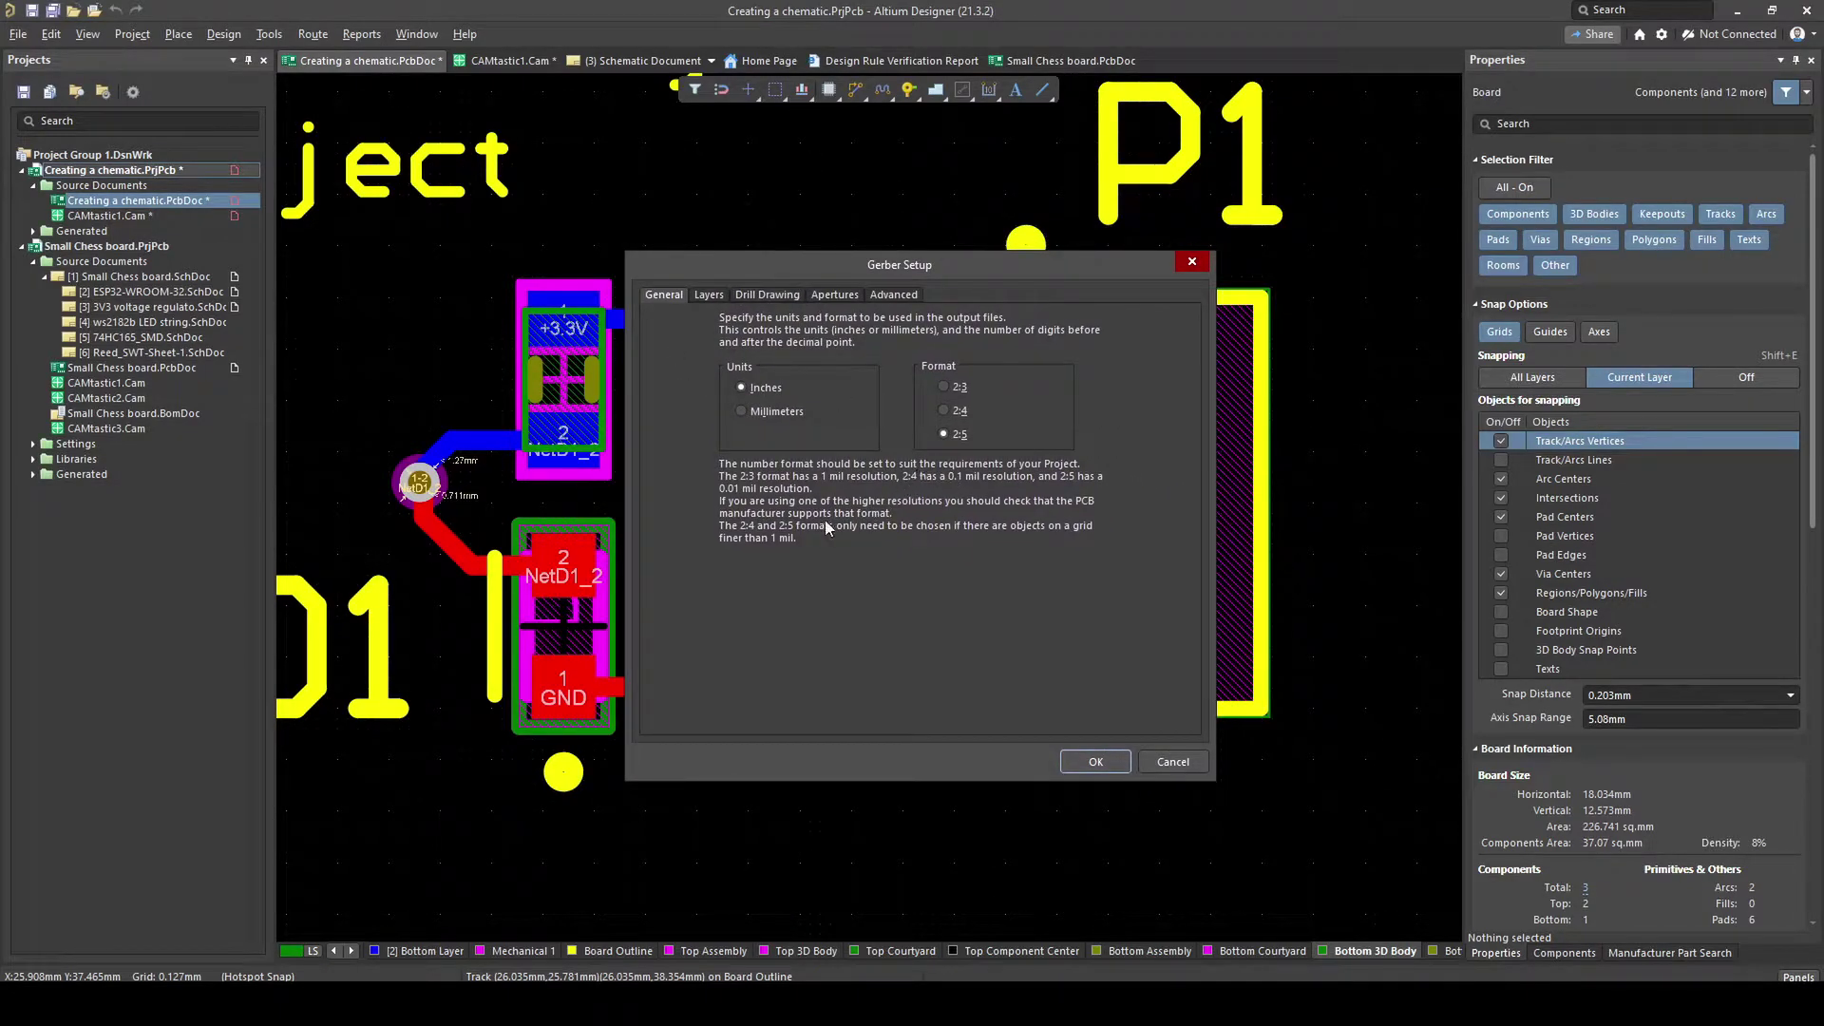
click(707, 298)
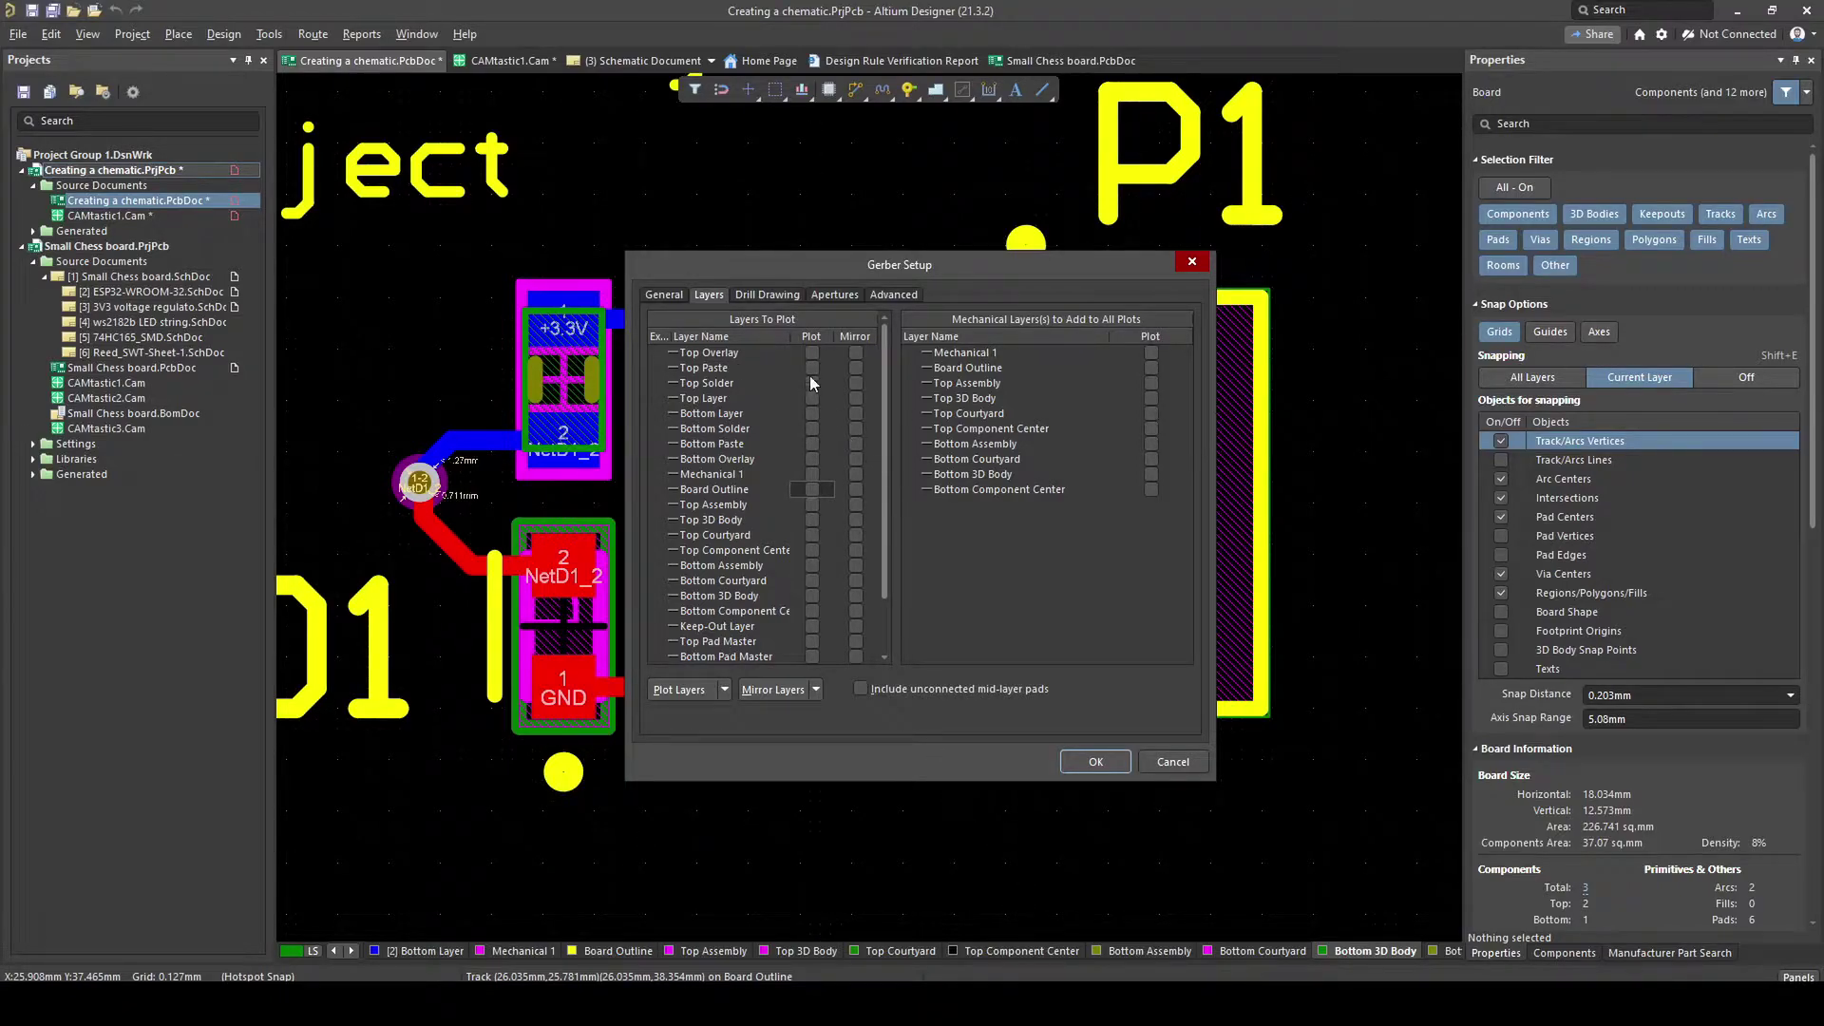
click(813, 399)
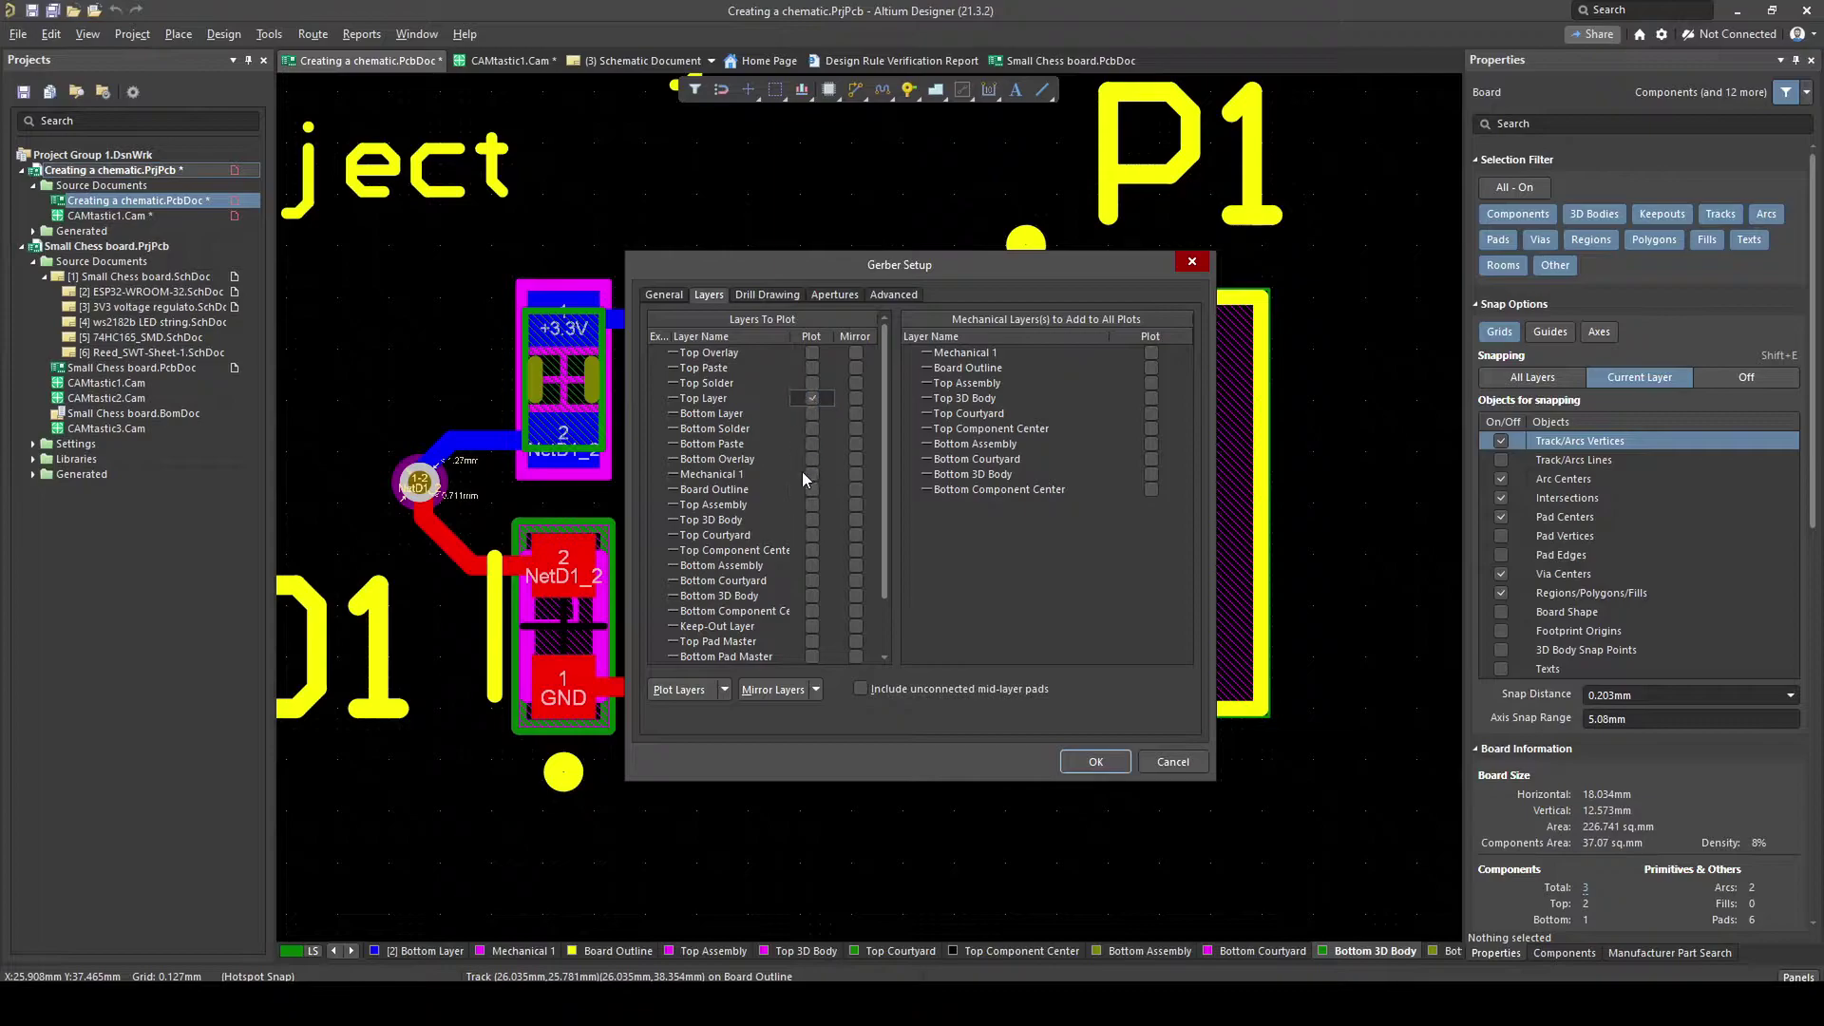
click(812, 414)
click(812, 353)
drag(1046, 257, 1090, 390)
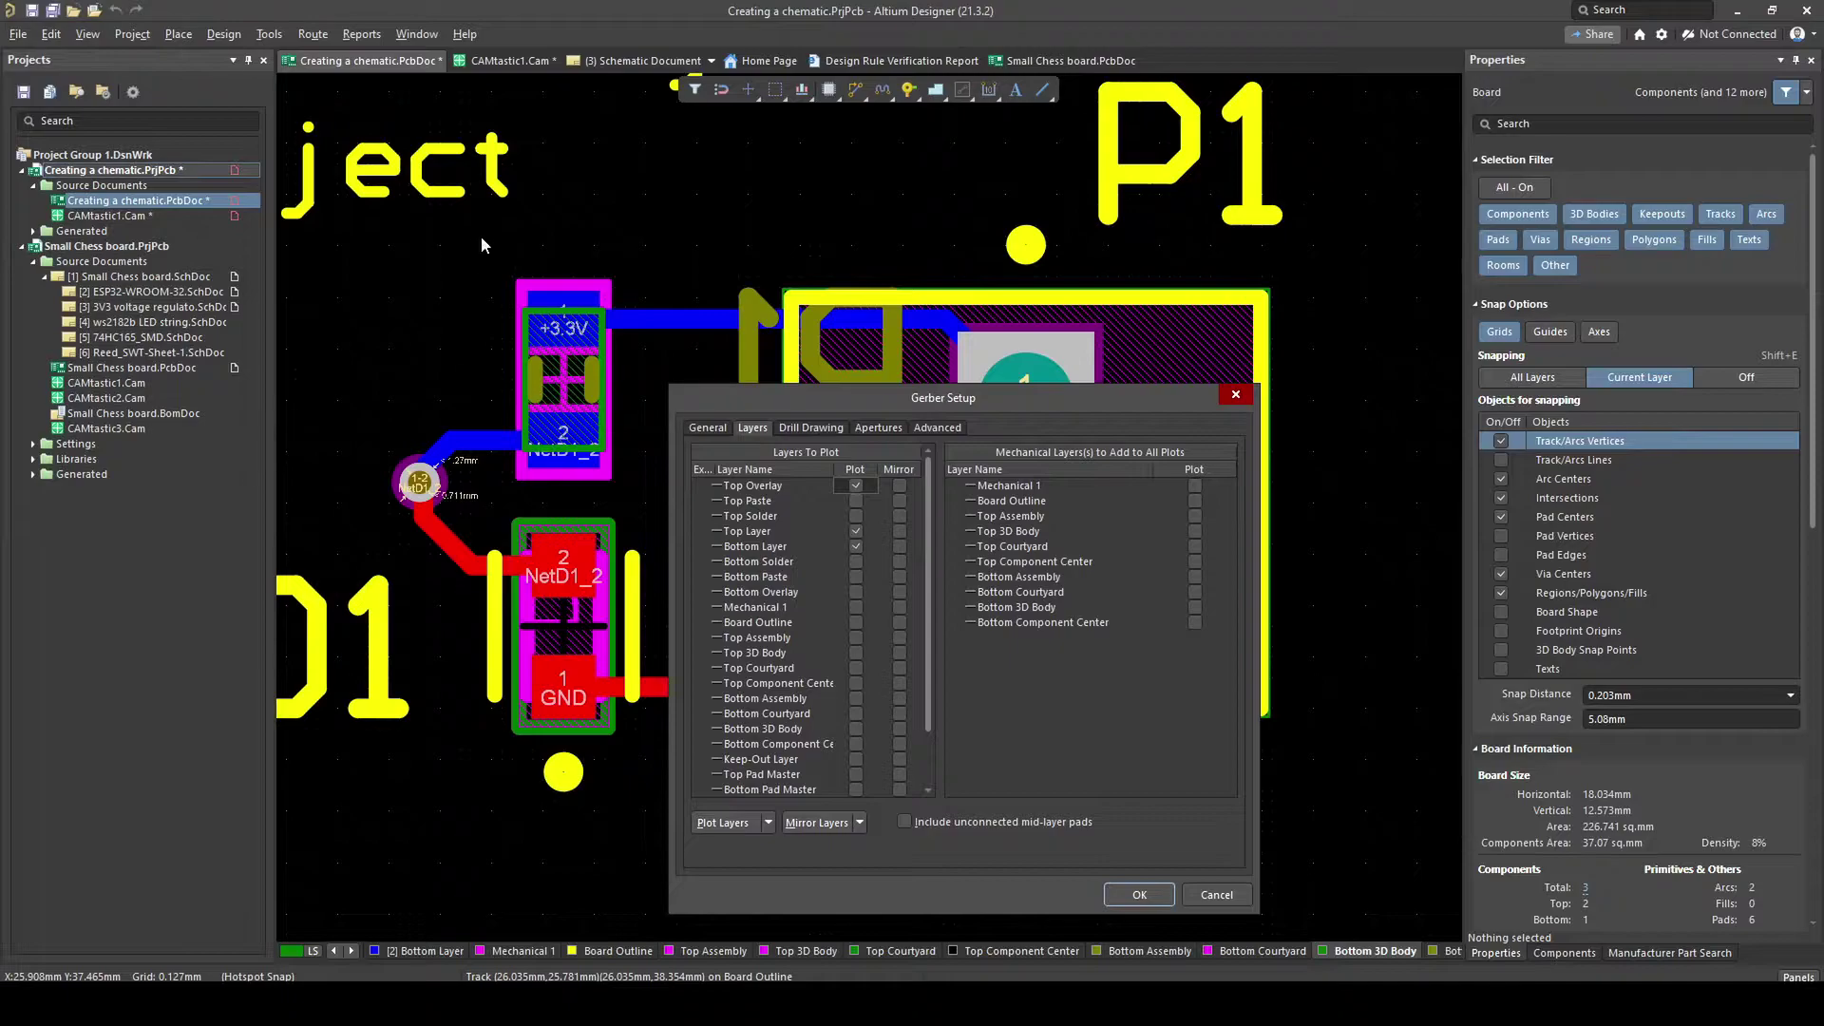
click(1140, 894)
ctrl+scroll(604, 295, down, 4)
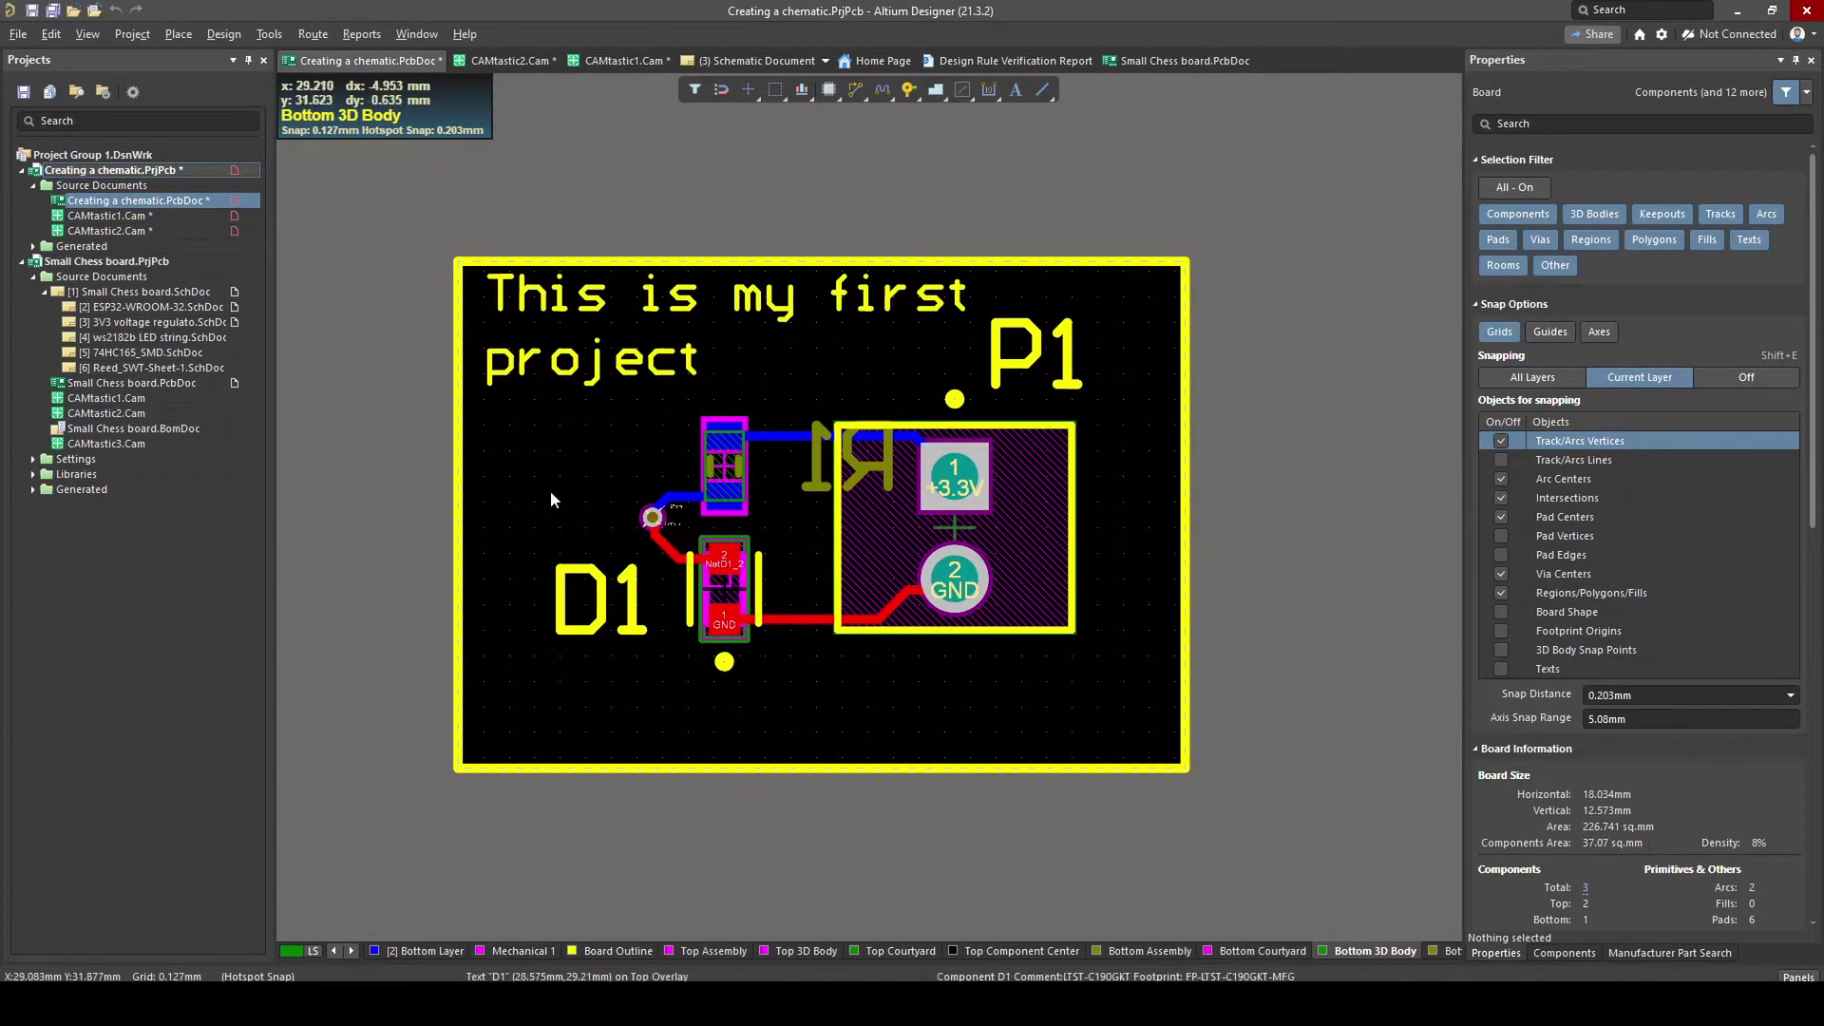
click(18, 34)
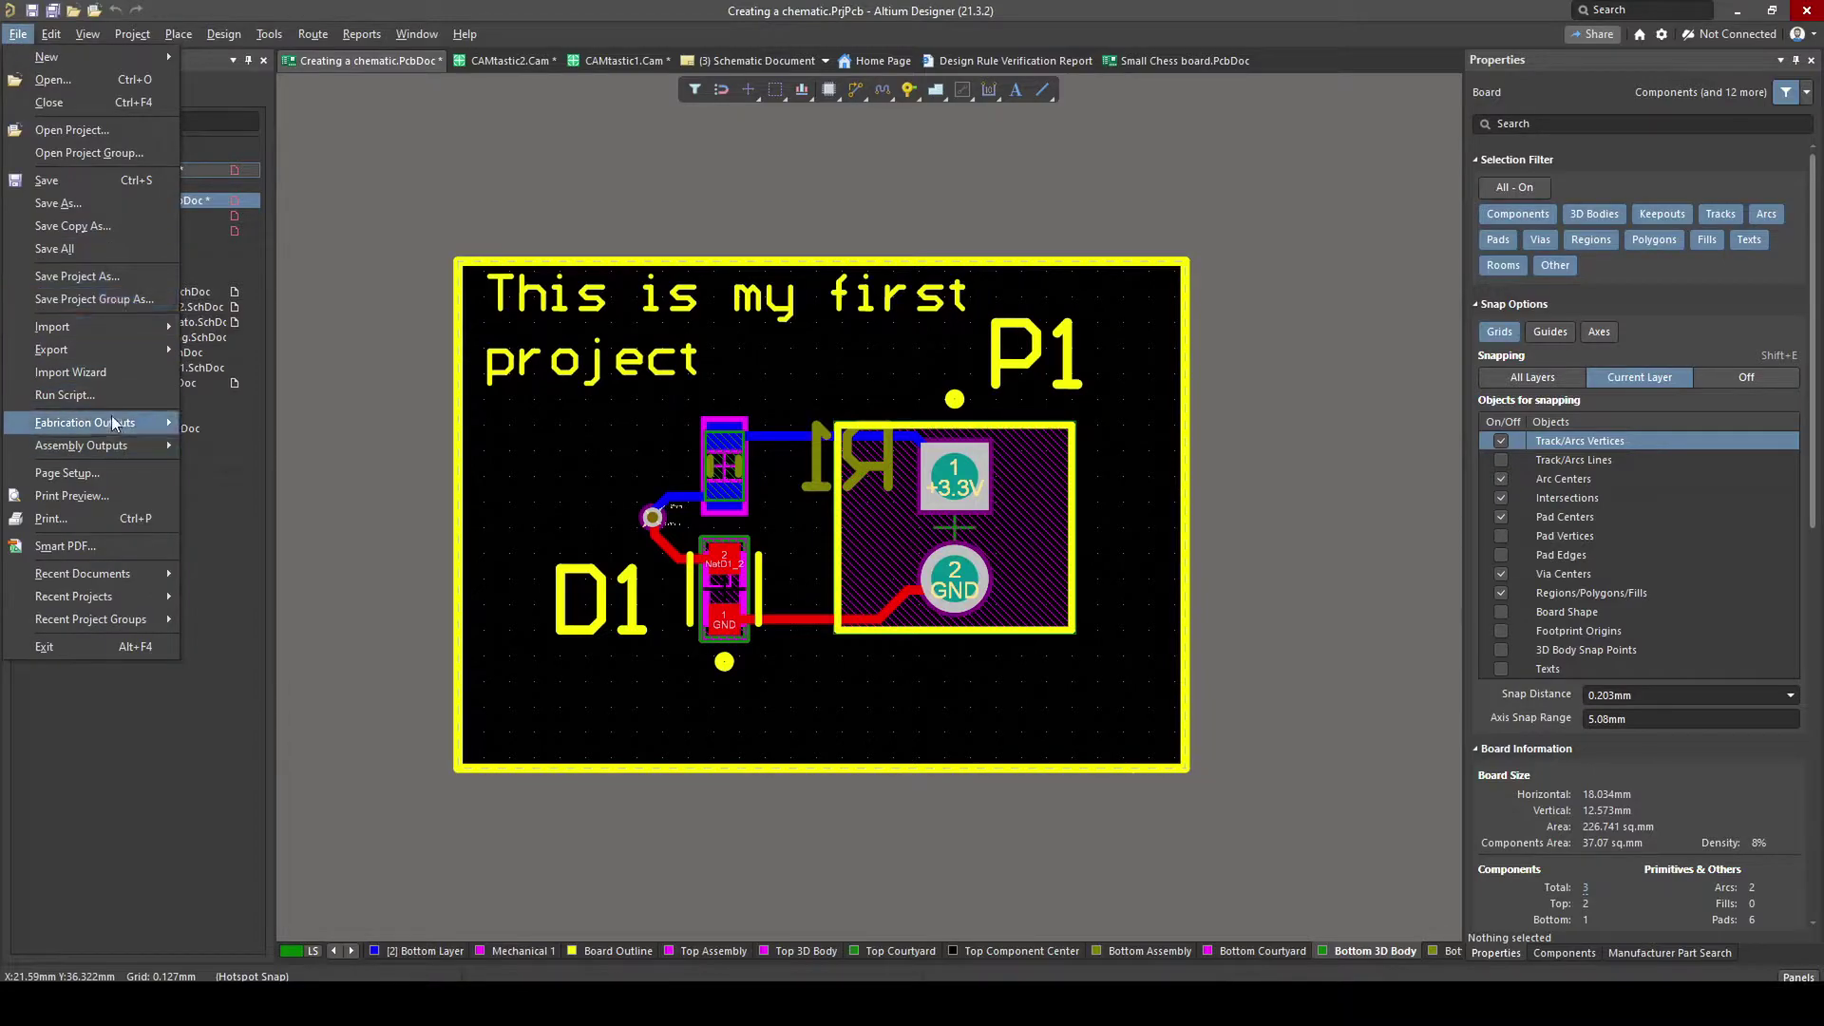
click(256, 475)
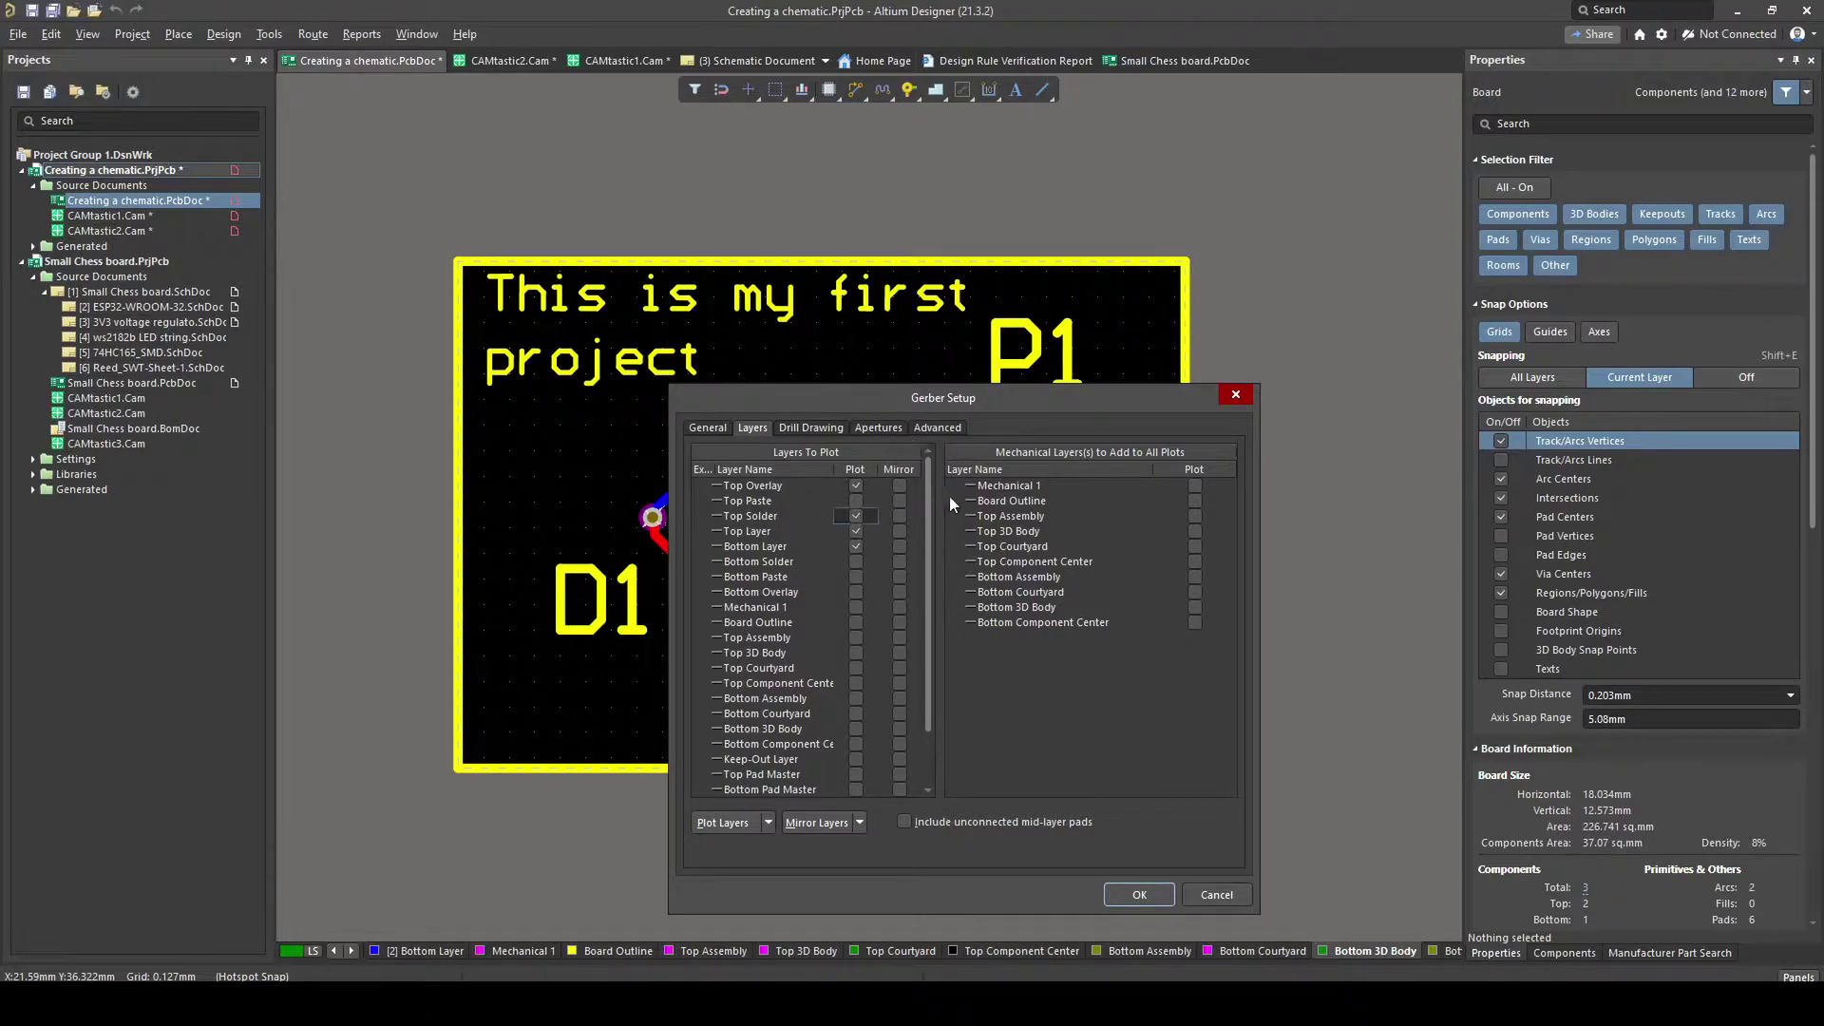
- Close Gerber Setup without changes and make Top Solder the active layer
click(1208, 893)
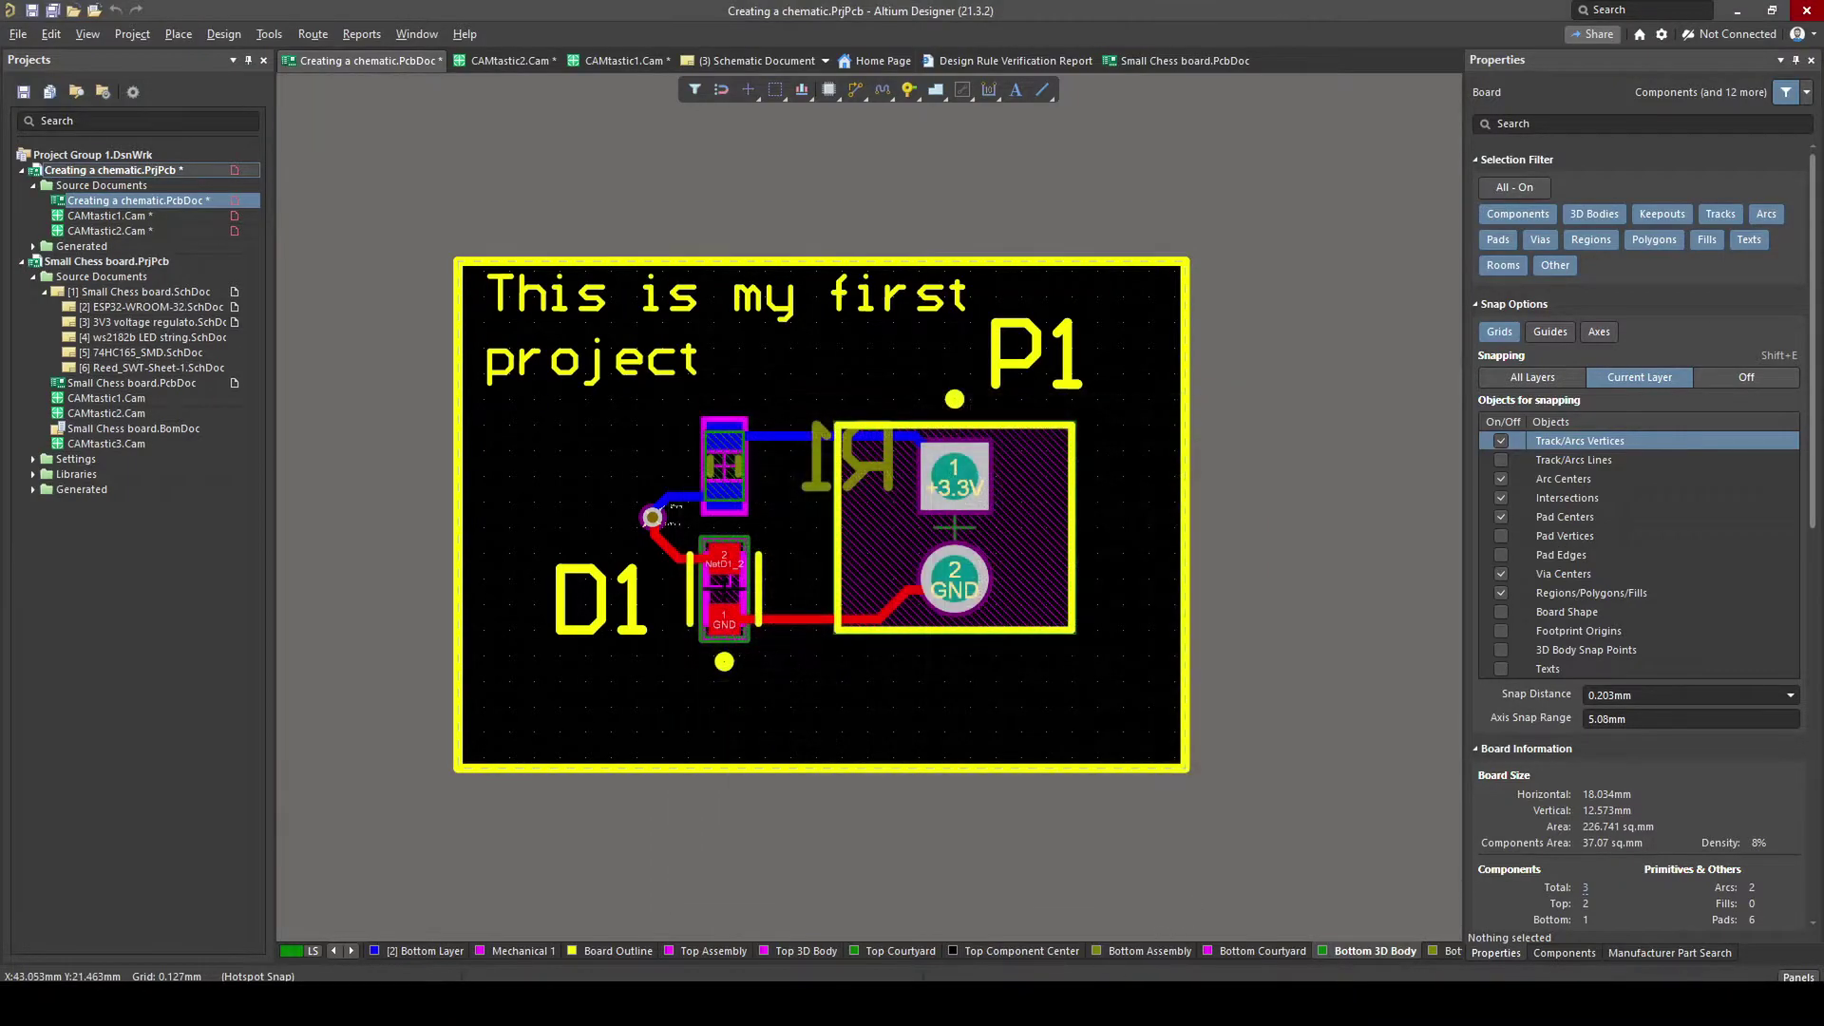
click(351, 951)
click(333, 951)
click(333, 950)
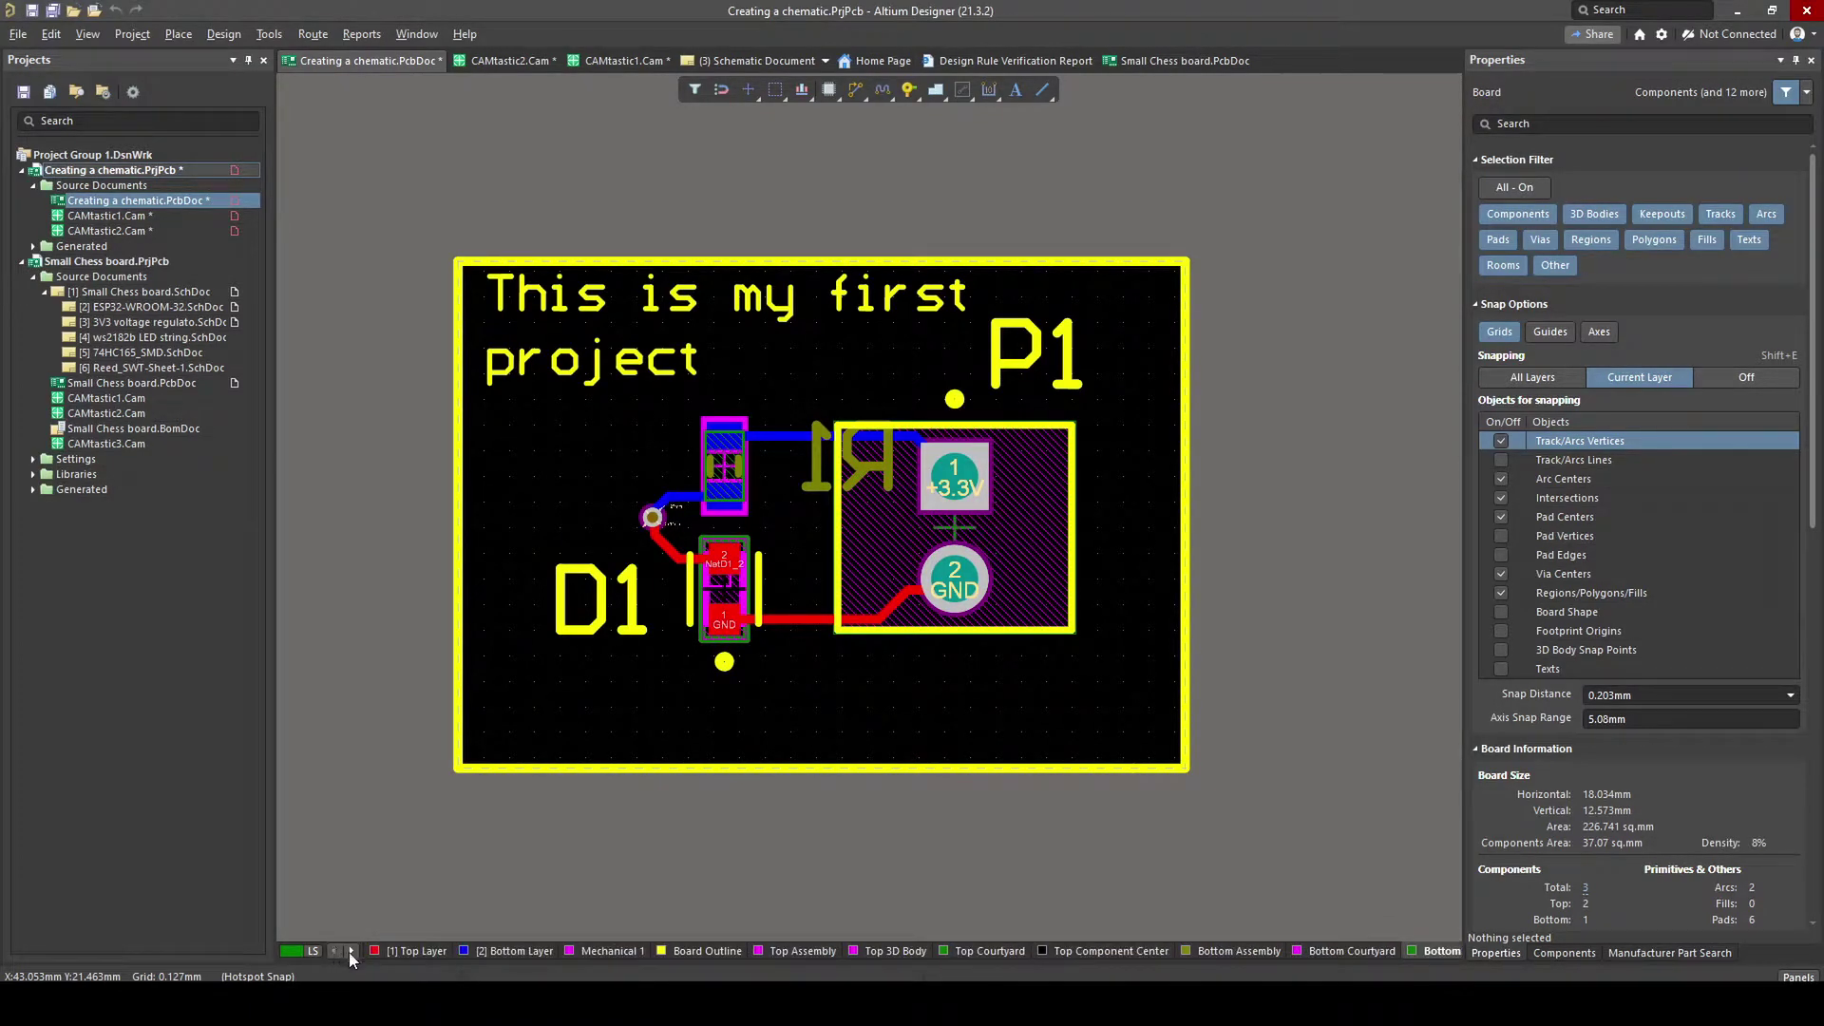
click(352, 952)
- View Top Solder alone in single-layer mode, zooming around, then restore all layers
ctrl+scroll(755, 528, up, 3)
ctrl+scroll(738, 582, down, 1)
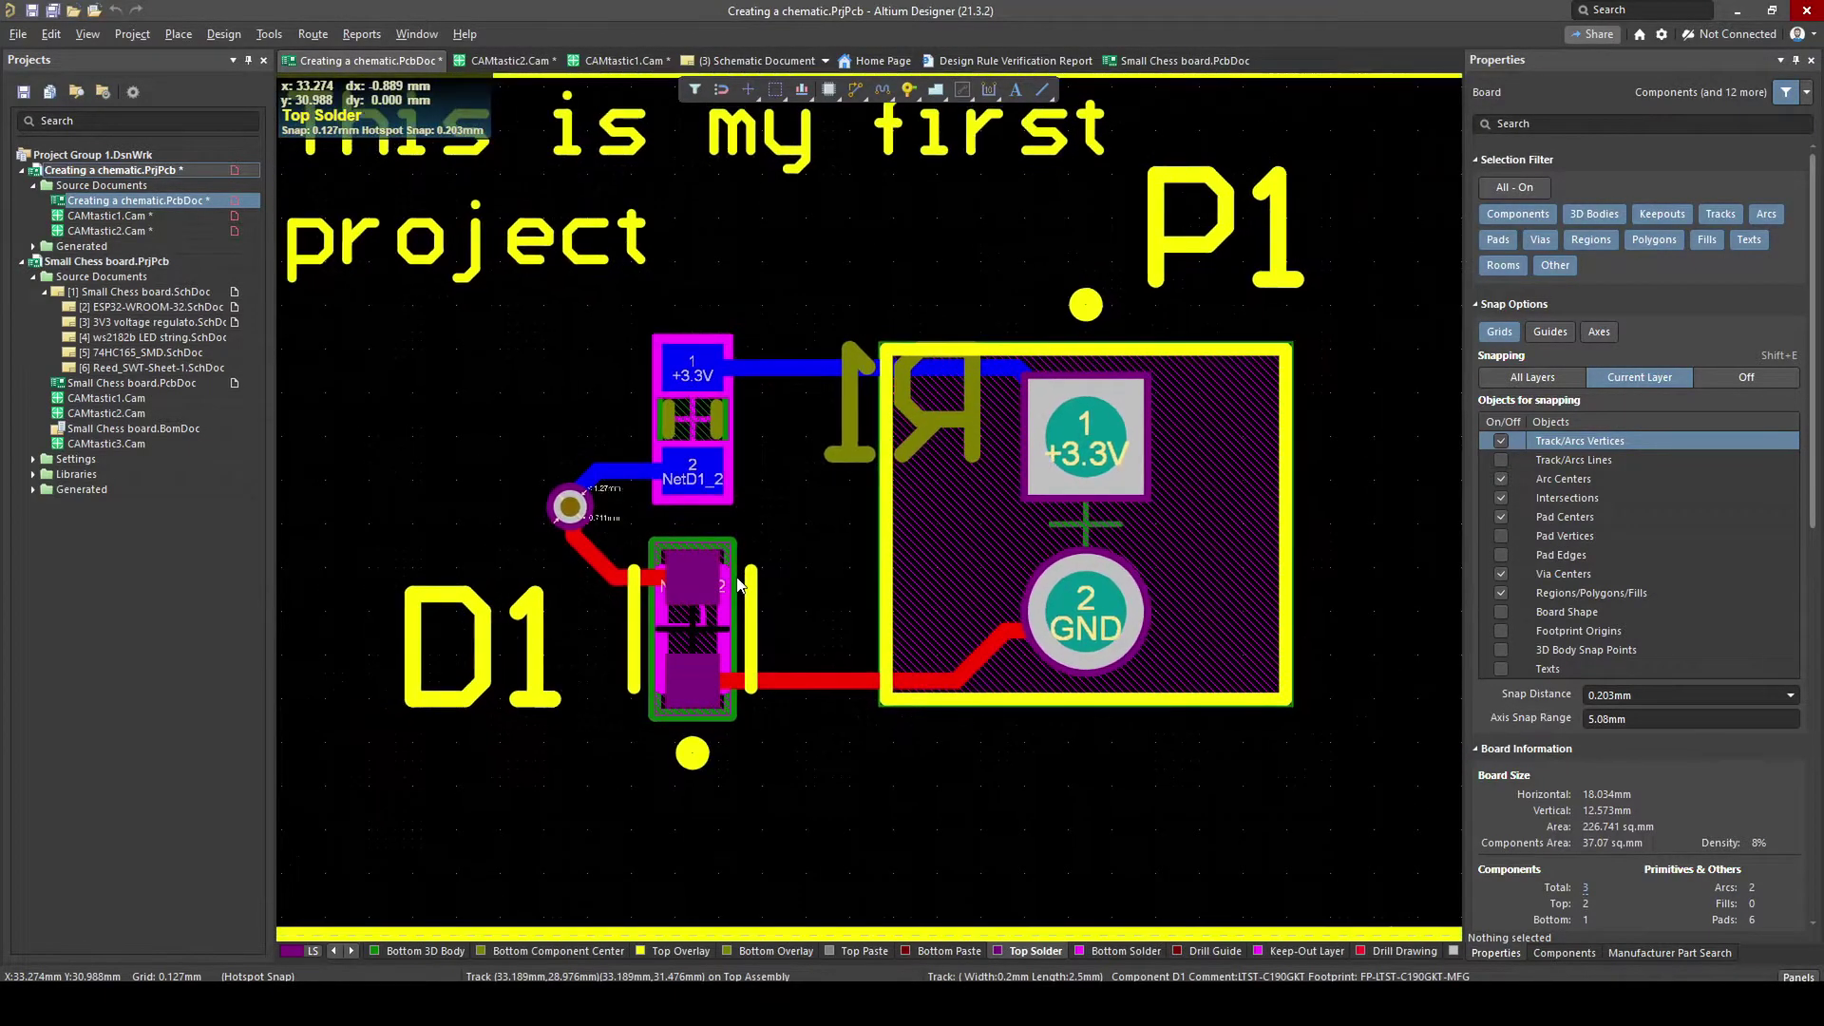
key(shift+s)
ctrl+scroll(754, 563, down, 2)
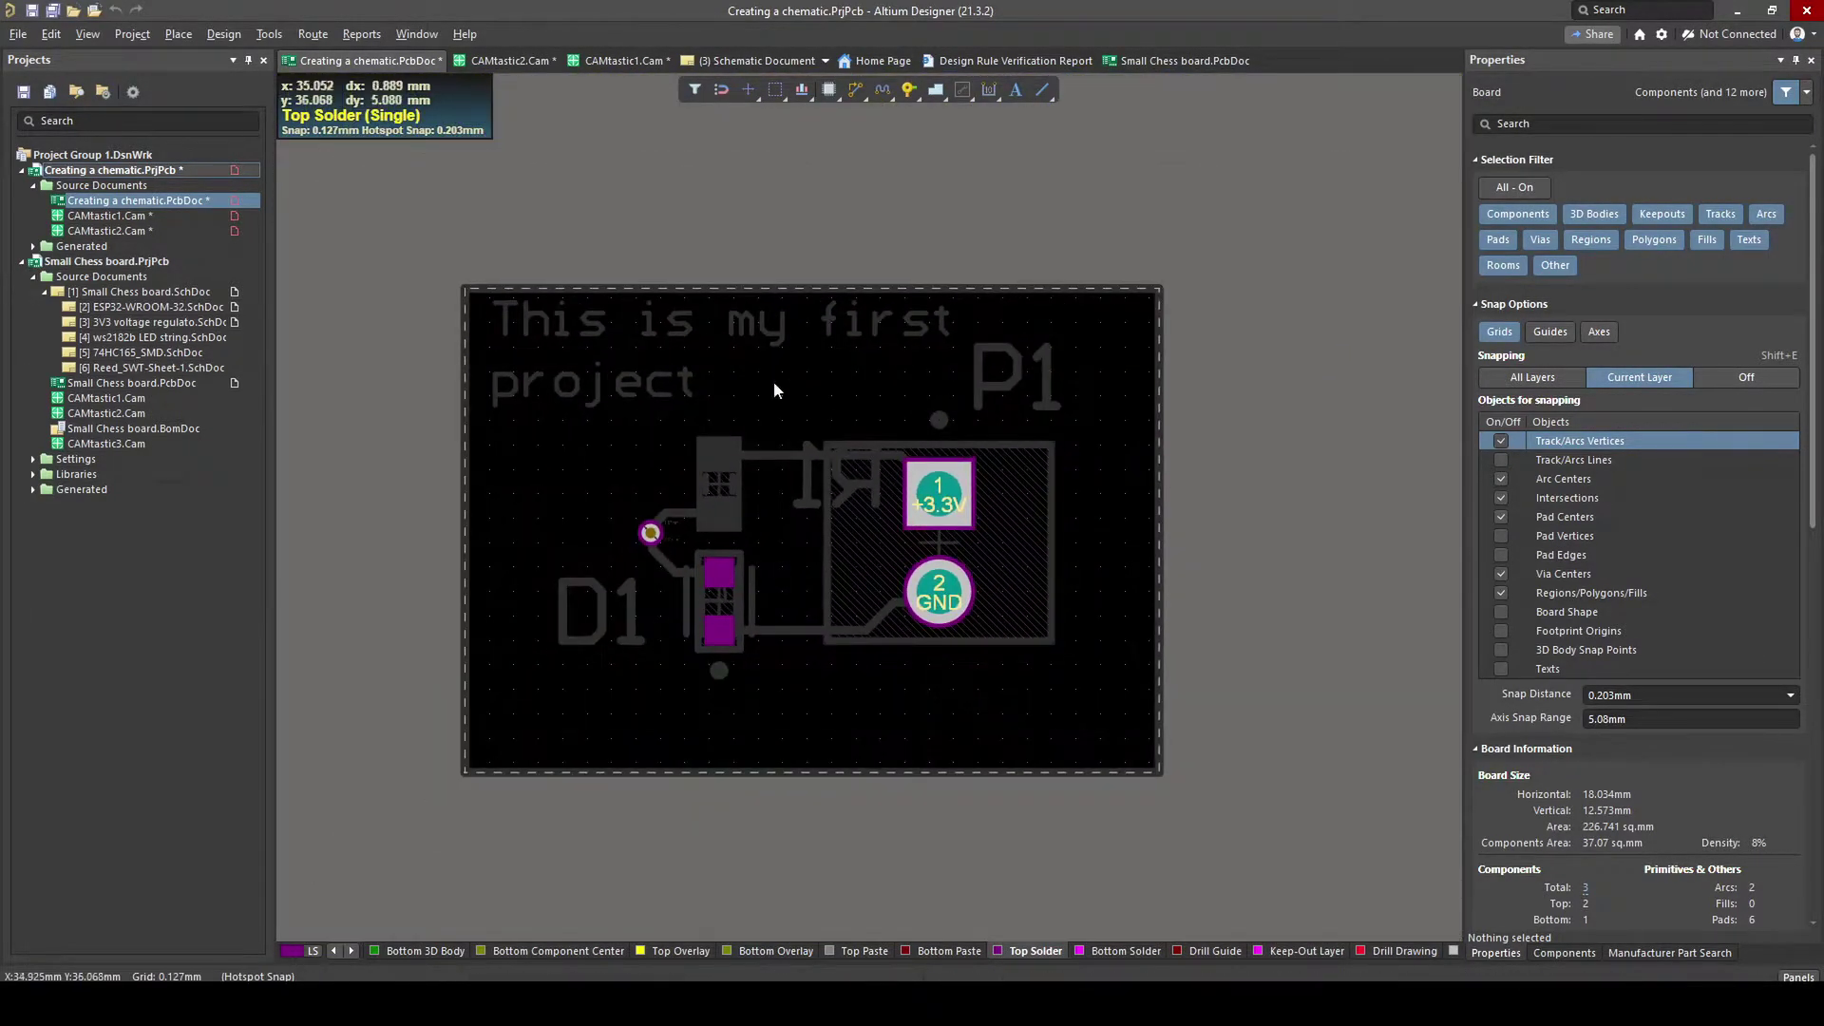
ctrl+scroll(725, 578, up, 1)
ctrl+scroll(725, 577, up, 2)
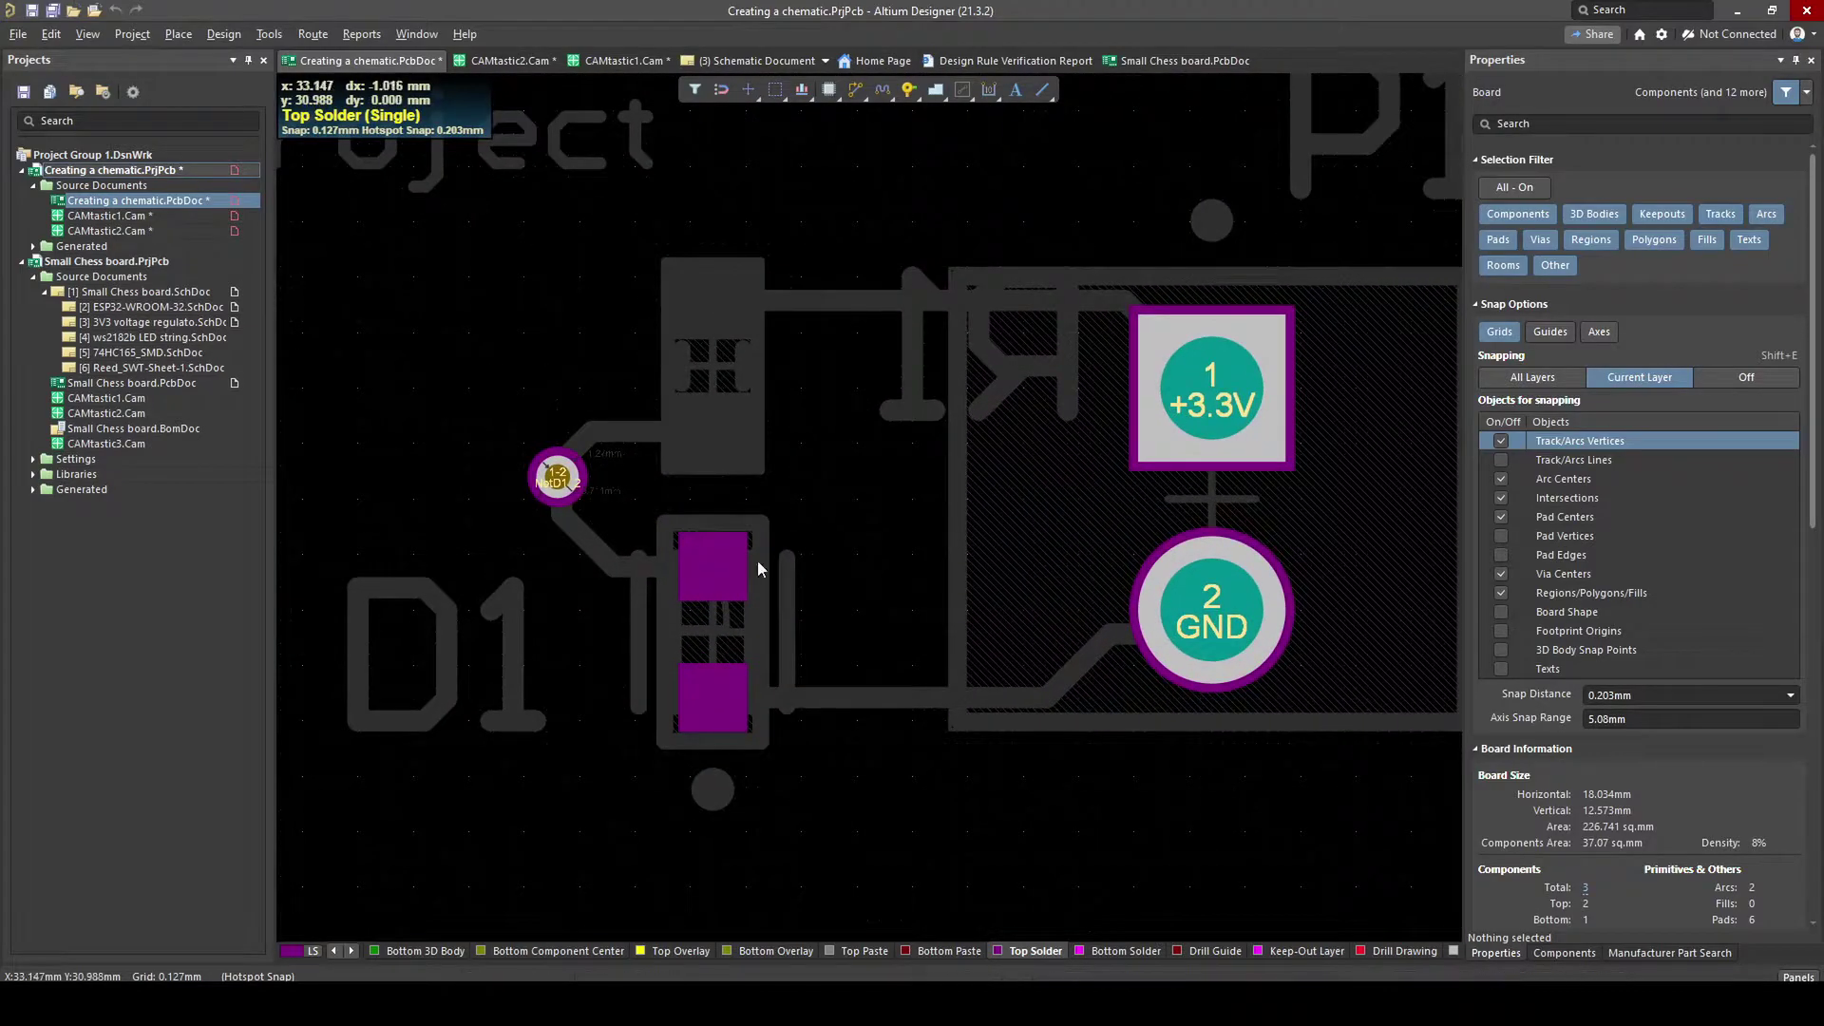
ctrl+scroll(755, 574, down, 1)
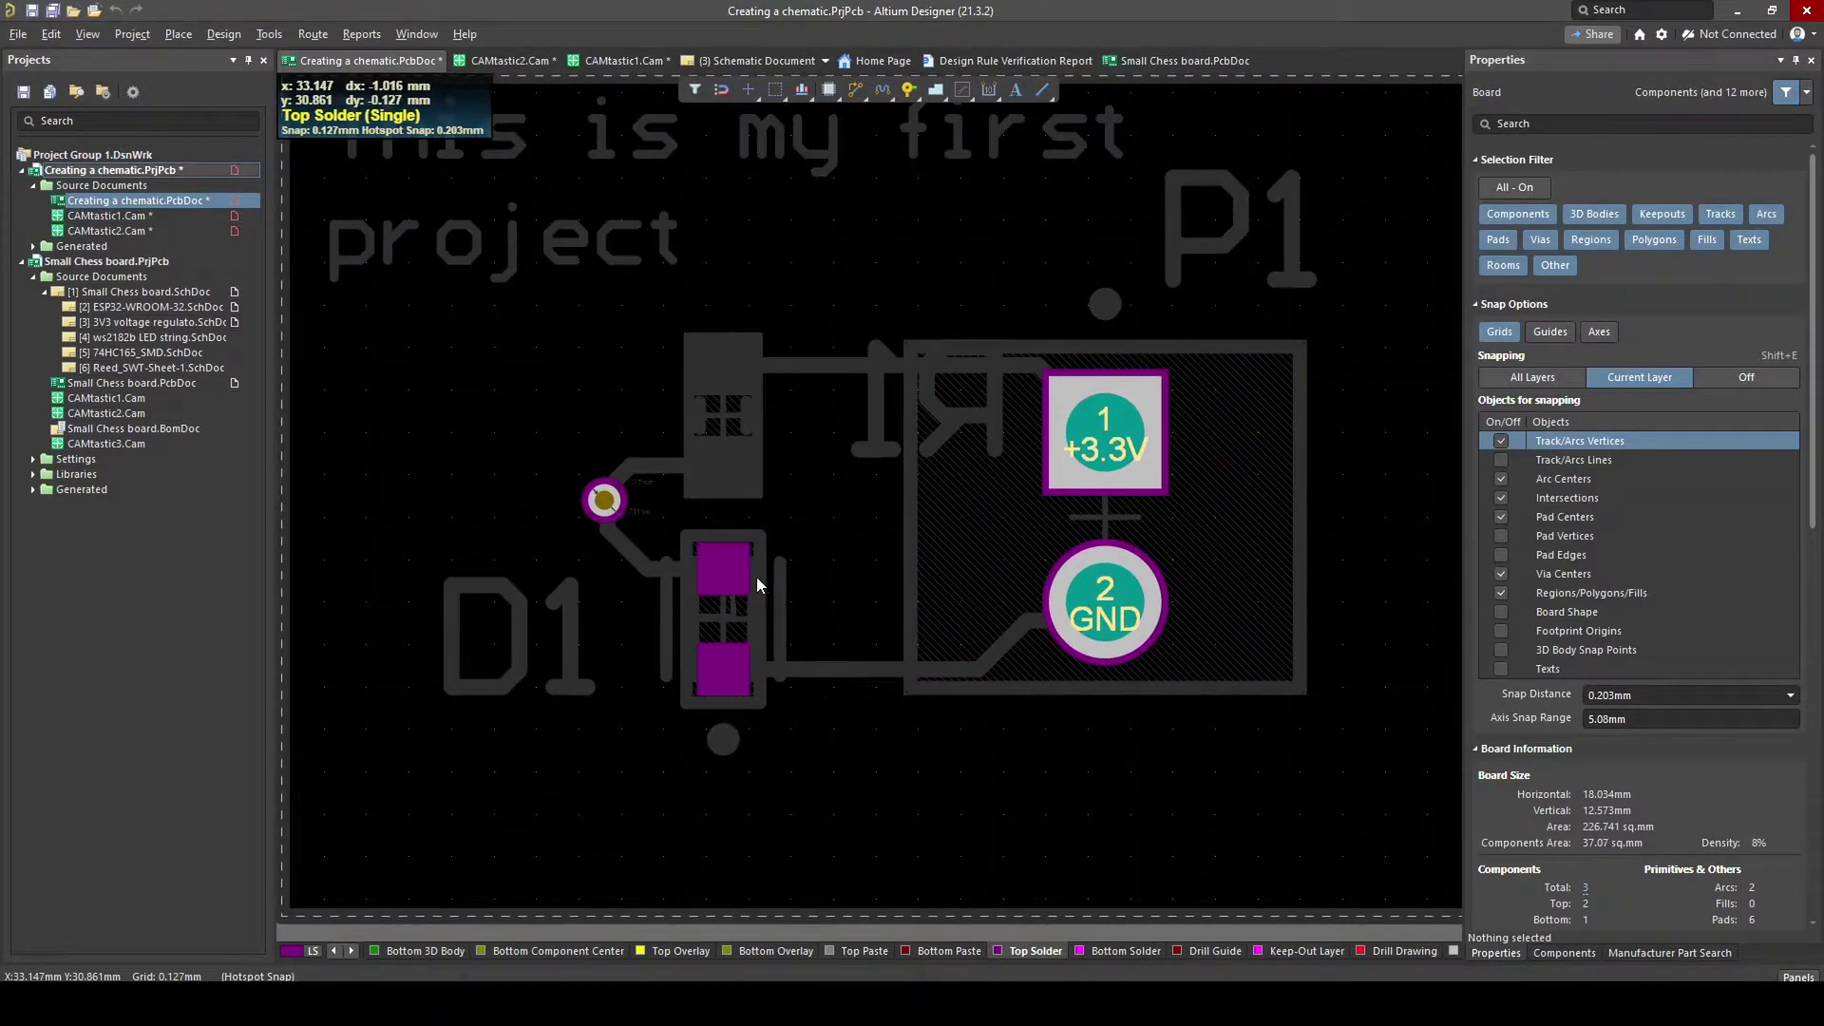
ctrl+scroll(757, 583, down, 1)
key(shift+s)
- Switch the board to 3D, orbit it slightly and zoom in and out
key(3)
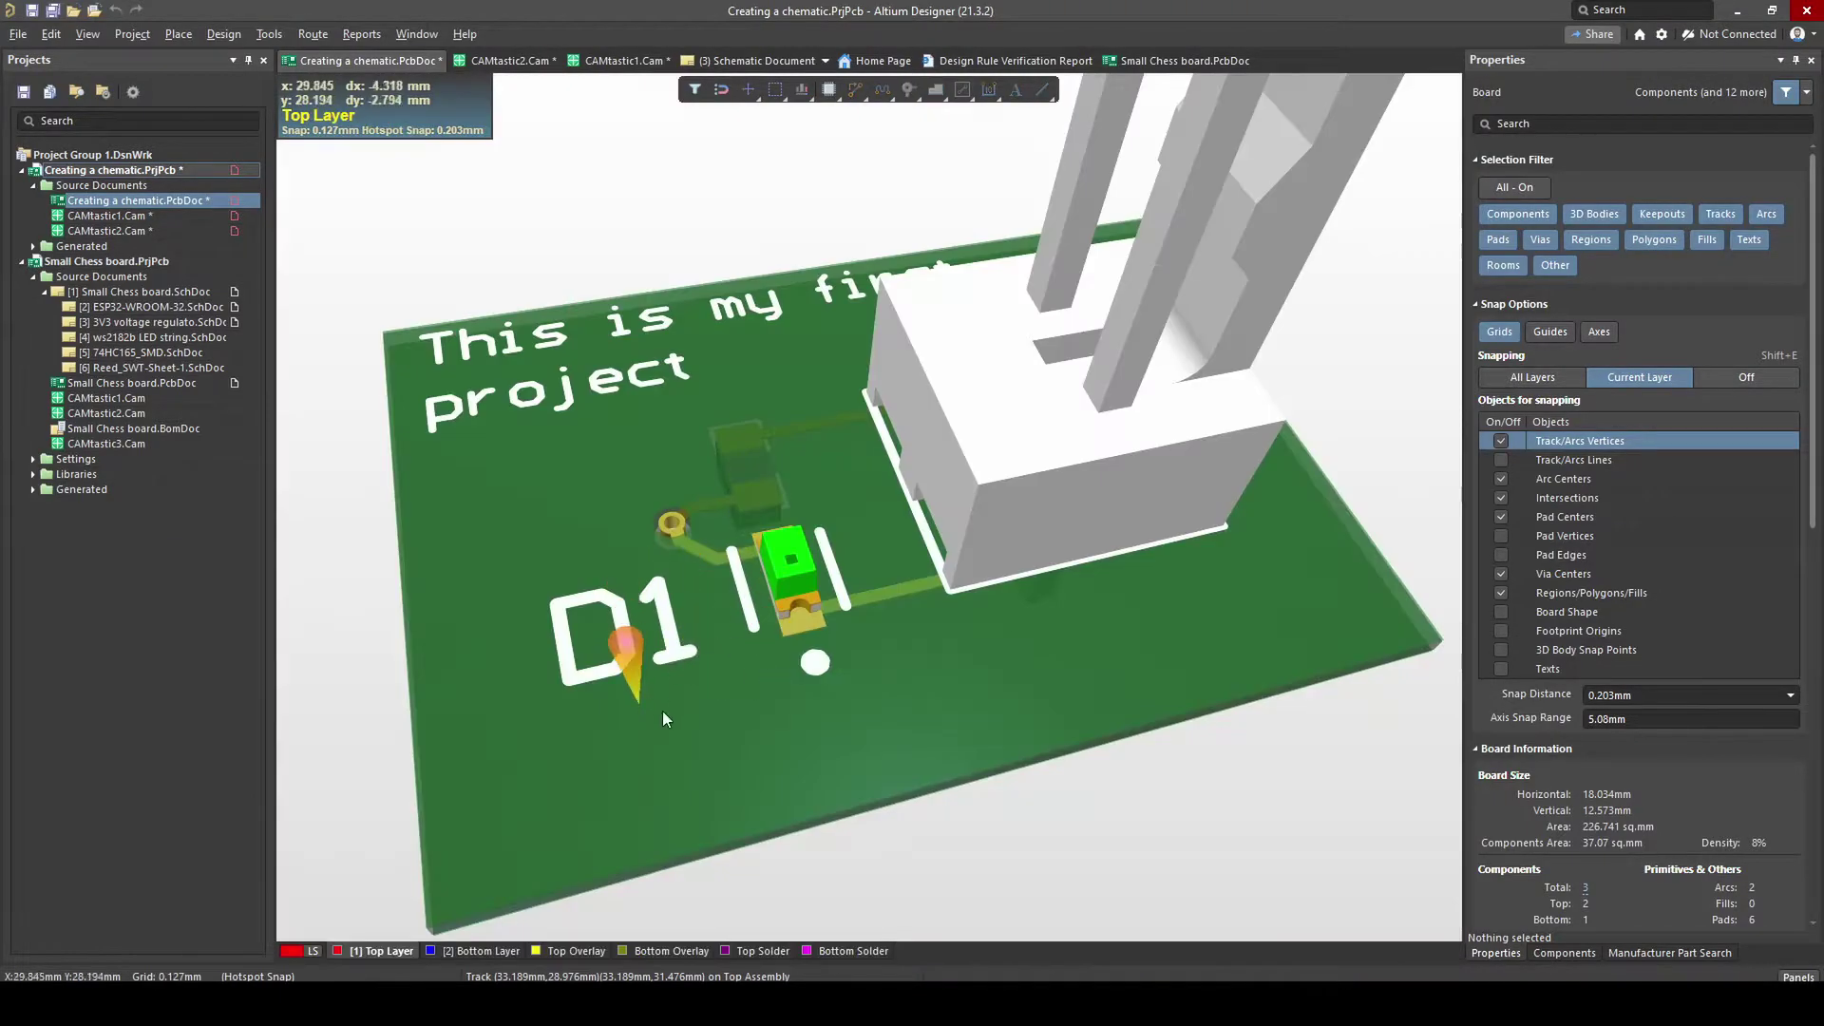
shift+right_drag(677, 707, 707, 669)
ctrl+scroll(886, 625, down, 2)
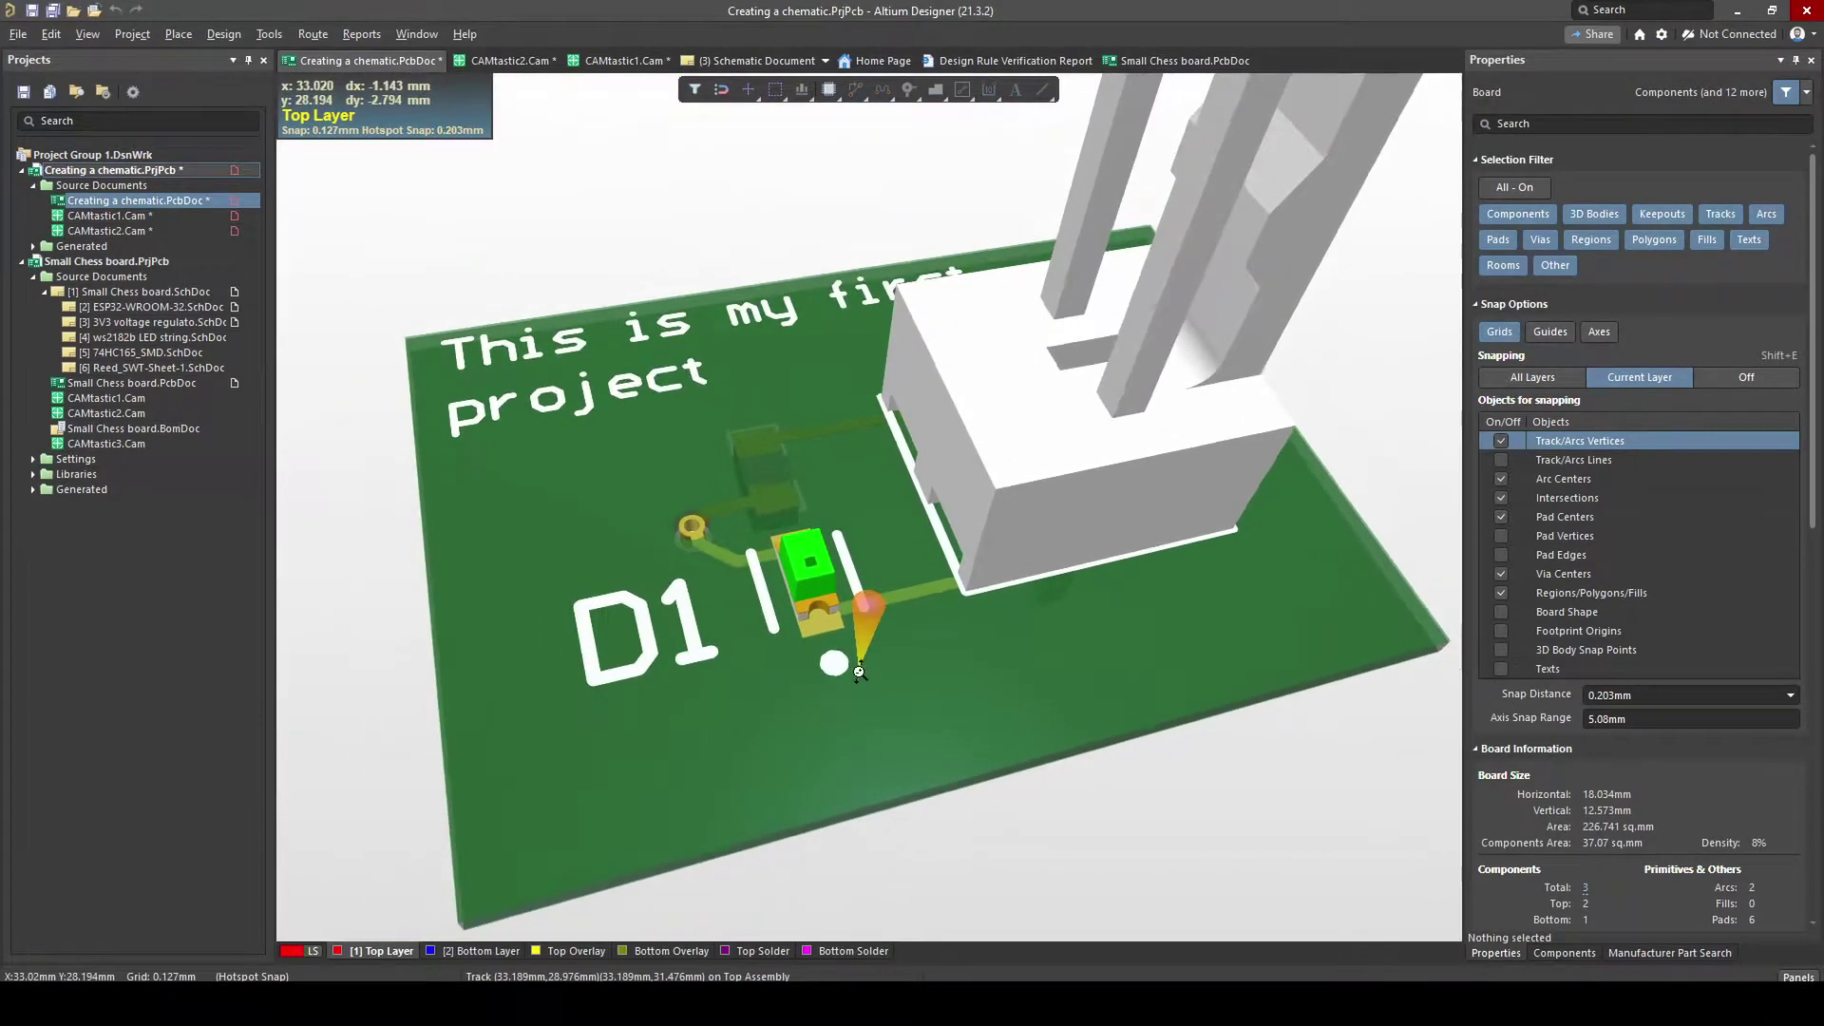
ctrl+scroll(968, 684, up, 2)
ctrl+scroll(968, 684, up, 1)
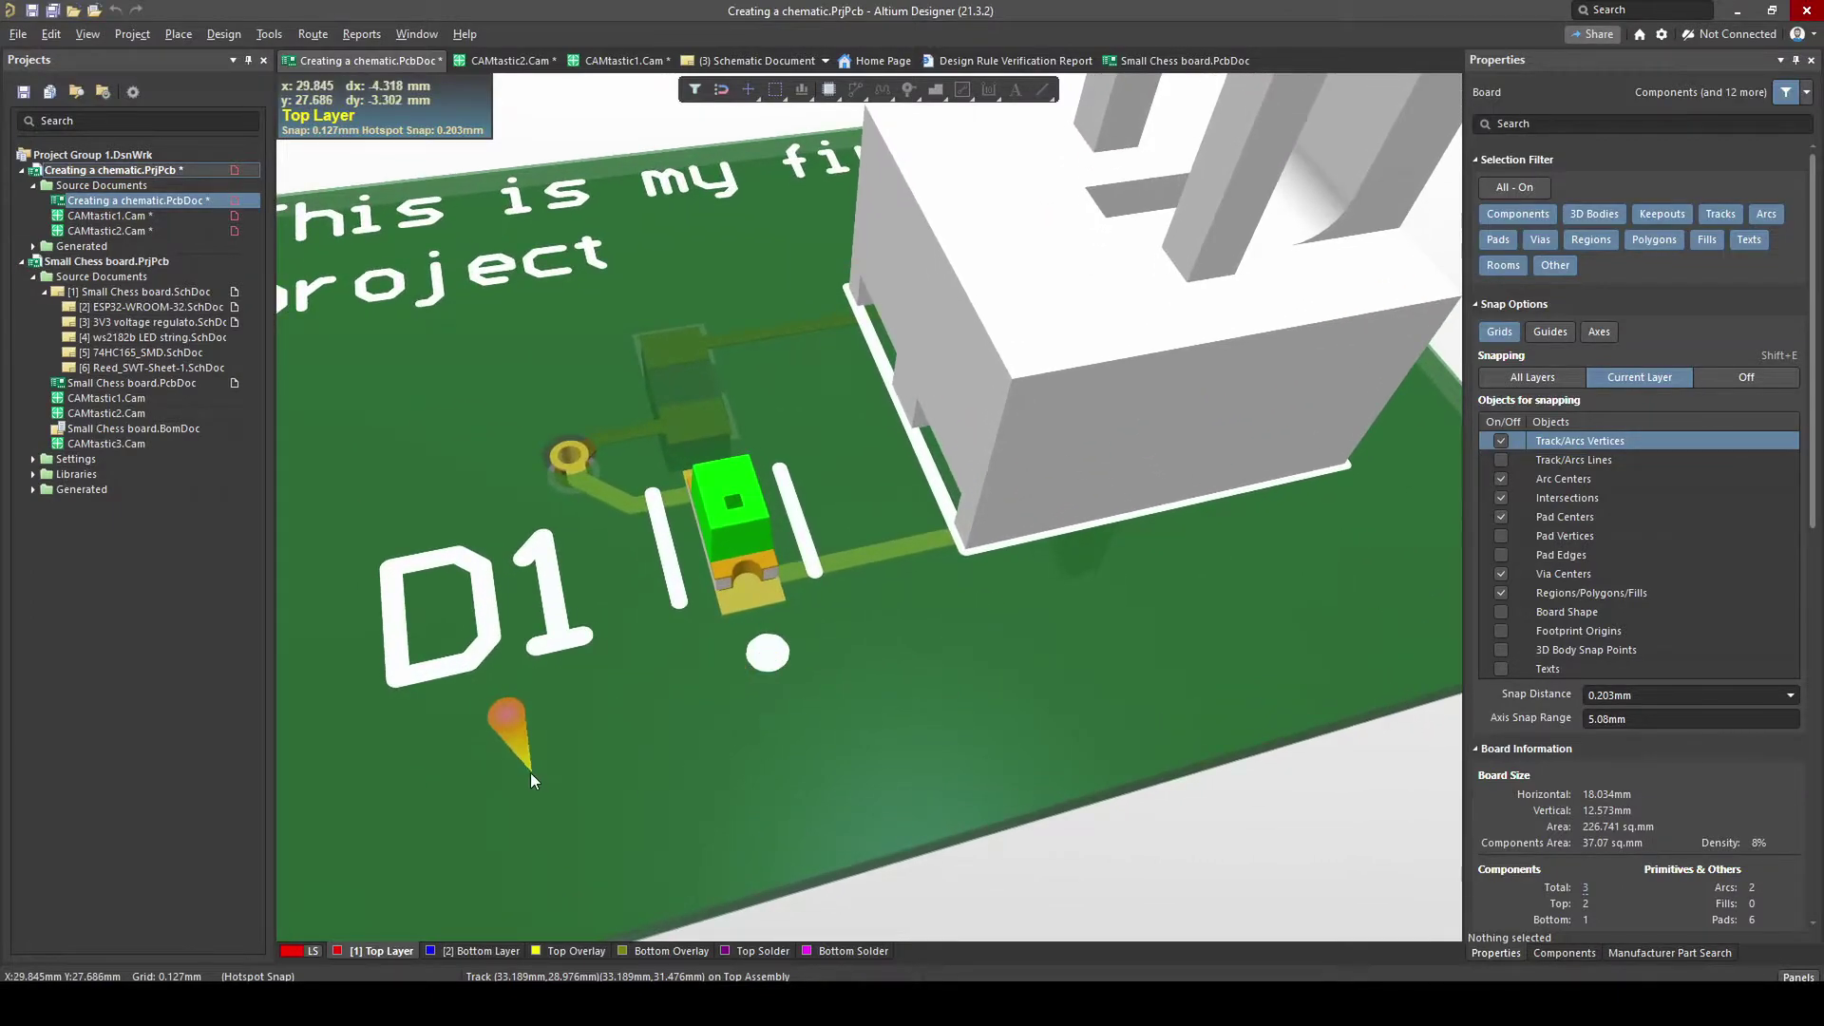
ctrl+scroll(817, 599, up, 2)
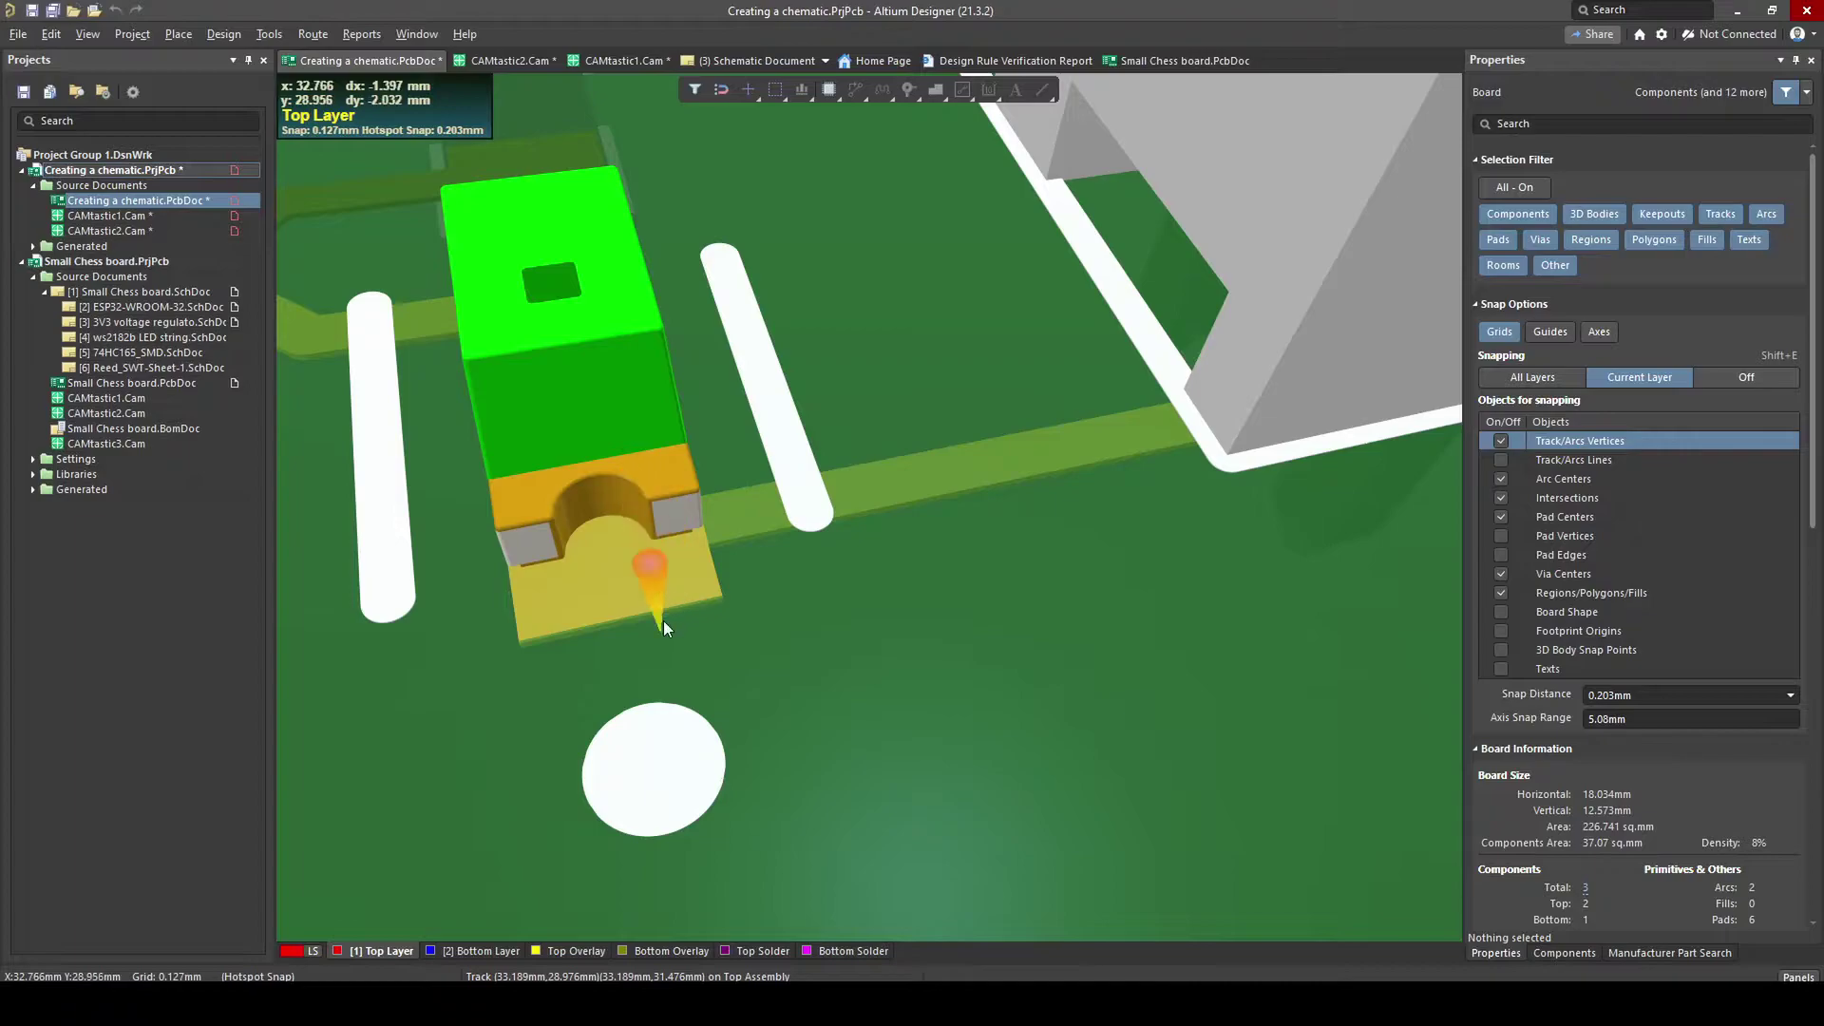
ctrl+scroll(629, 637, down, 1)
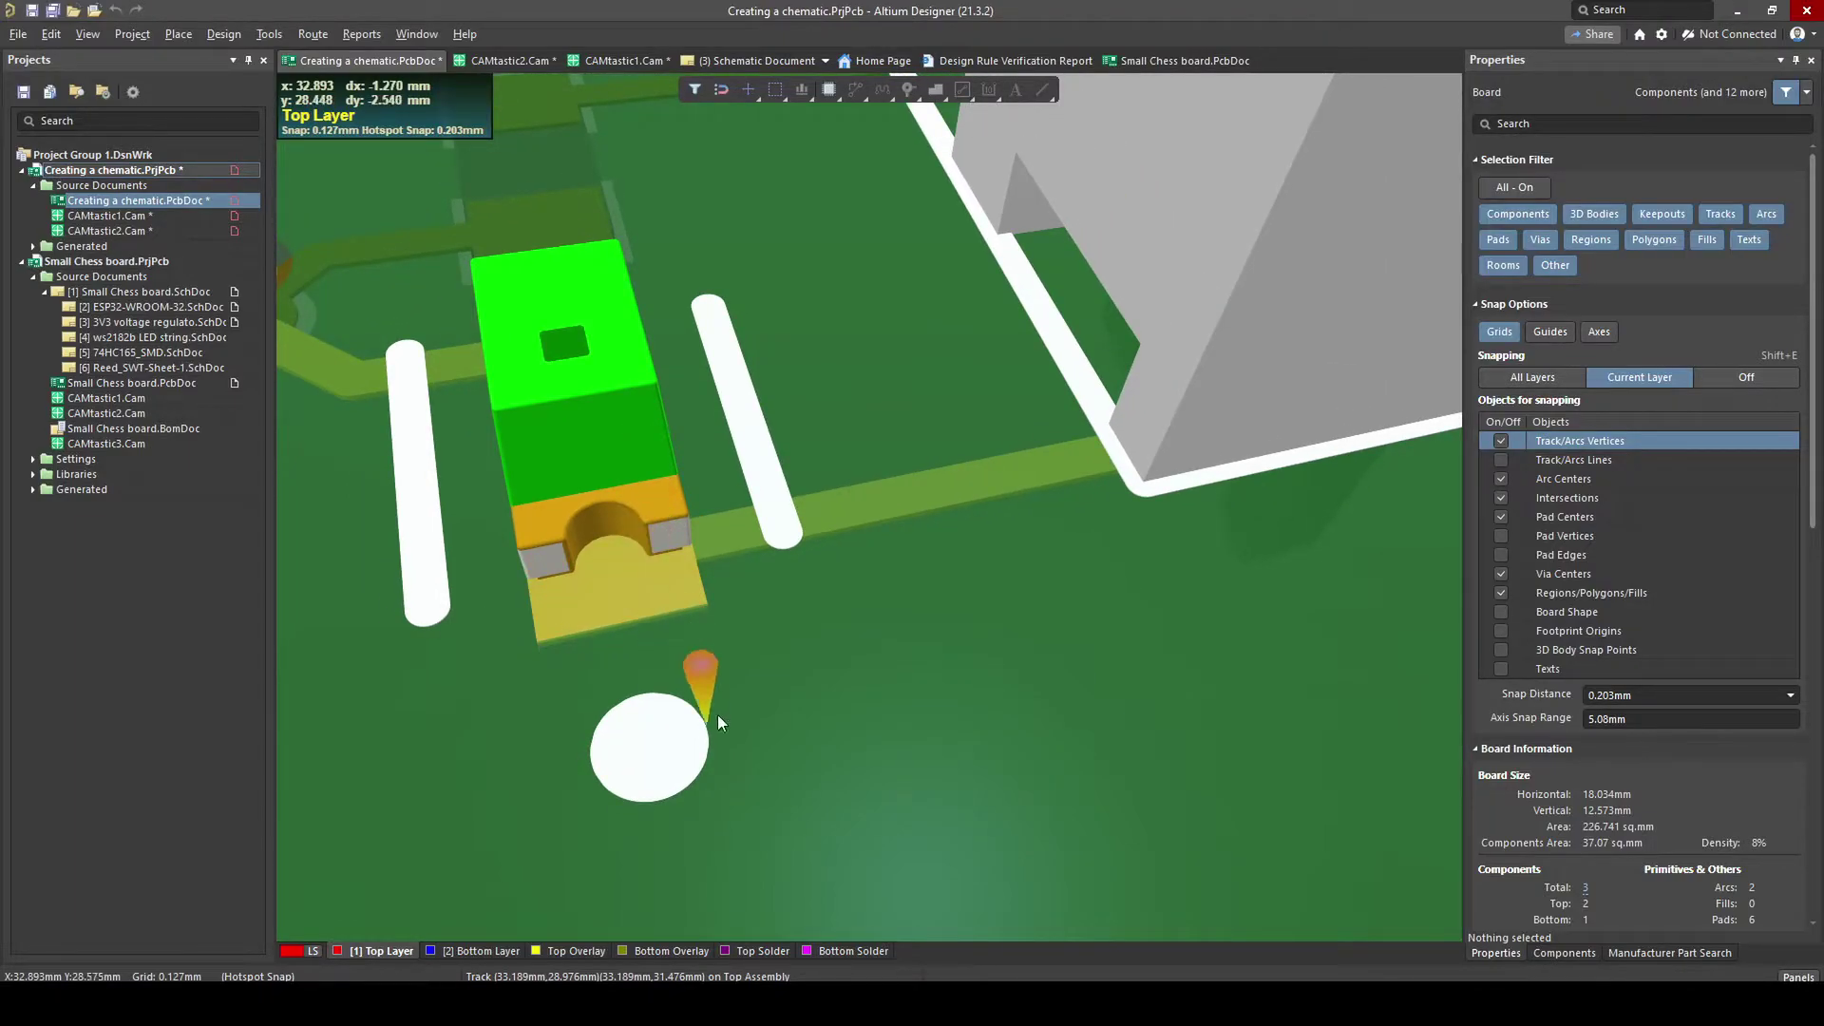
- Toggle repeatedly between the 2D and 3D board views while zooming to compare them
key(2)
ctrl+scroll(728, 636, up, 5)
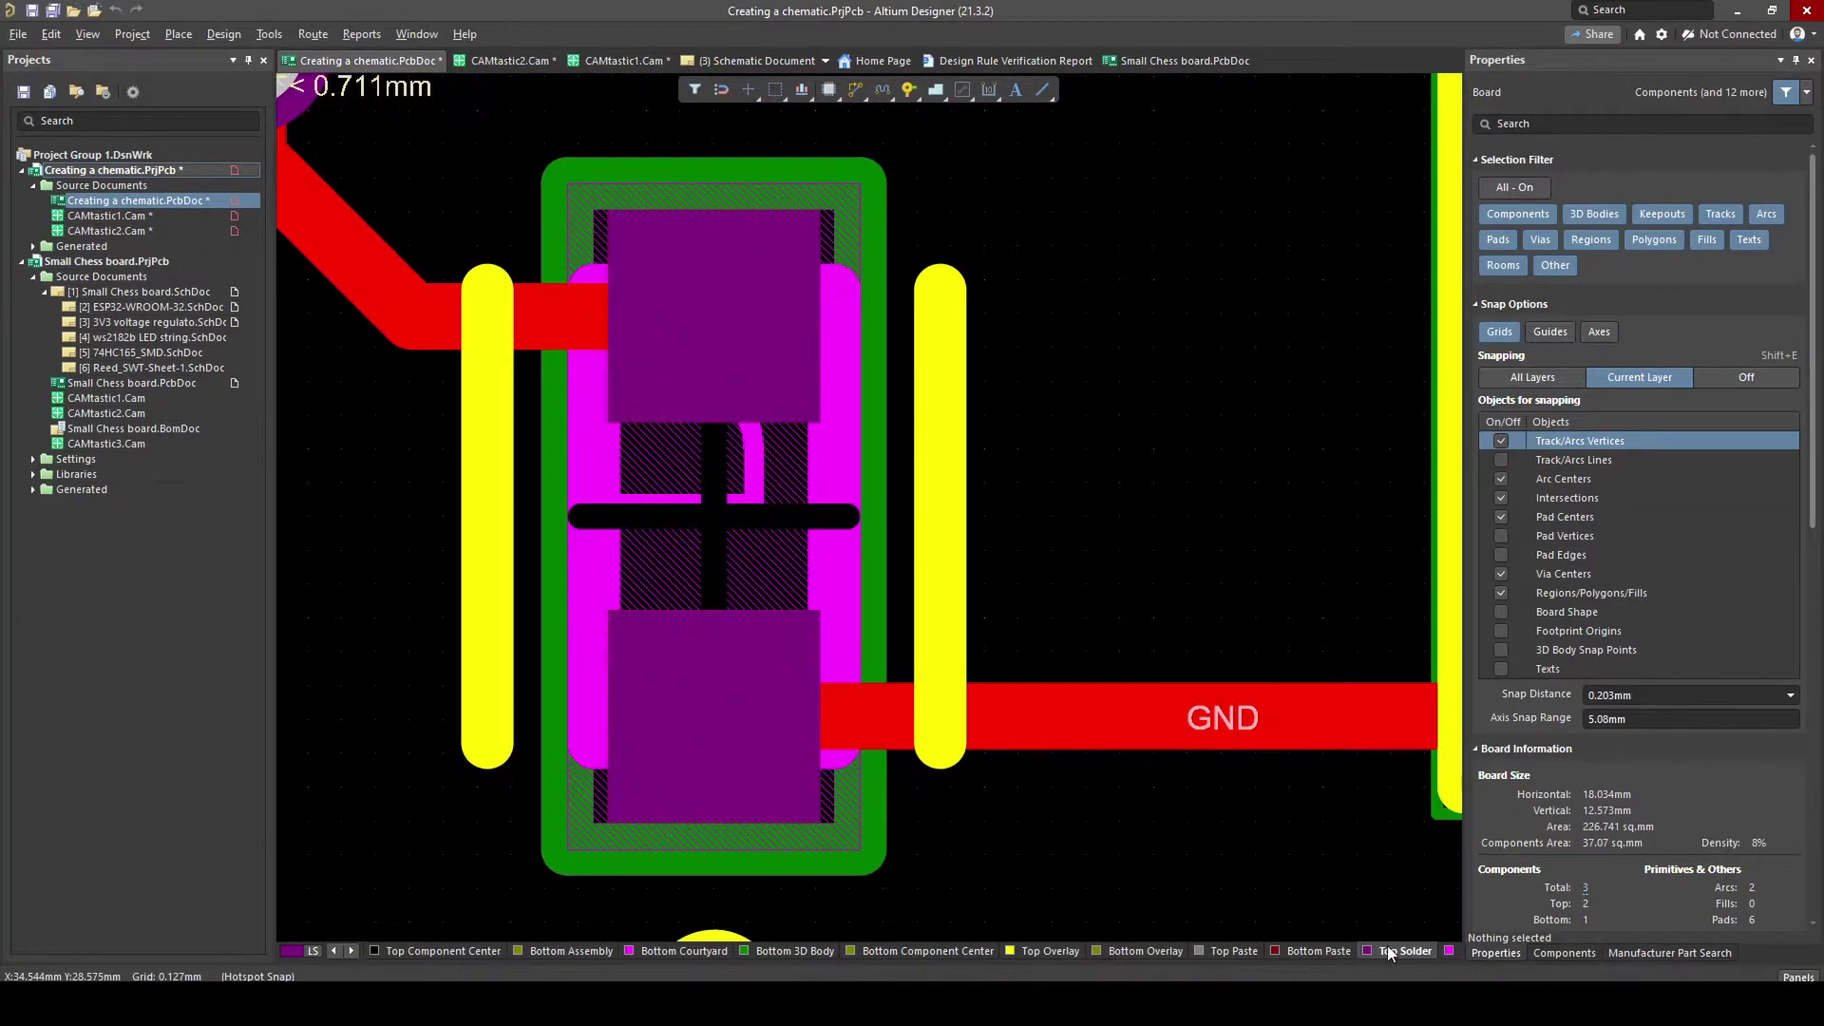
ctrl+scroll(790, 709, down, 3)
key(3)
ctrl+scroll(536, 549, up, 4)
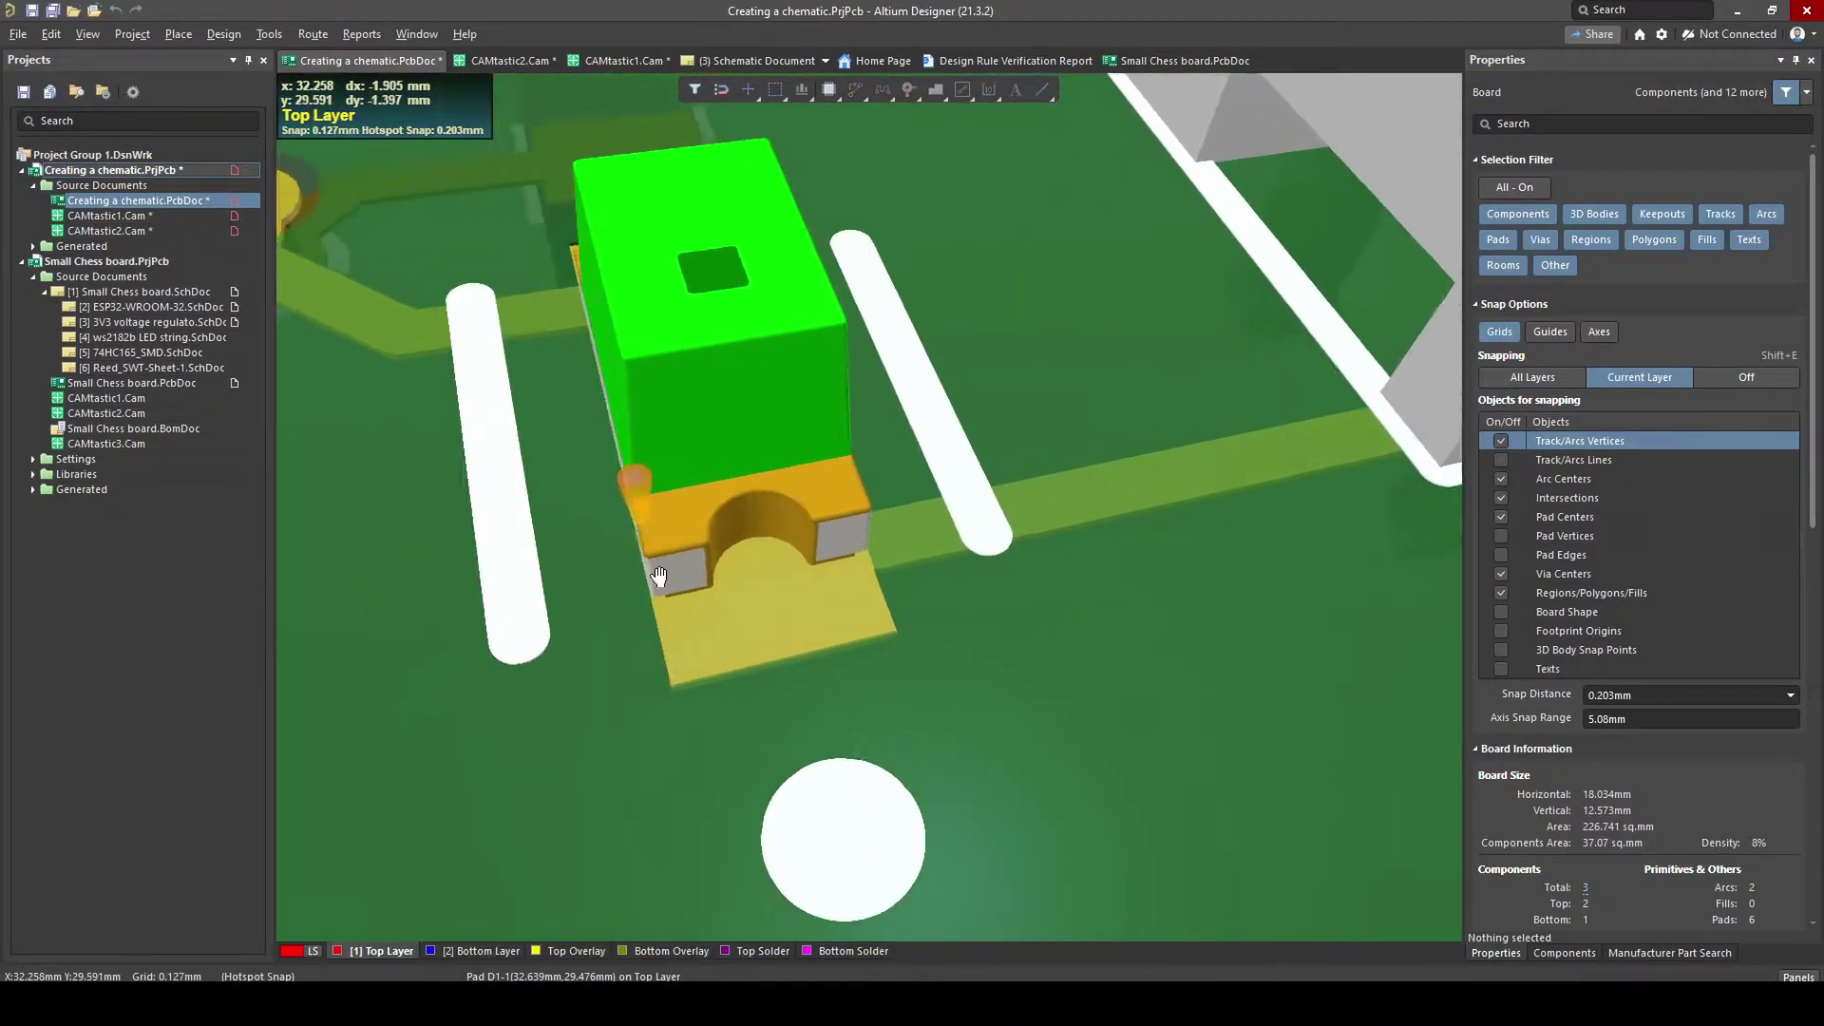
ctrl+scroll(777, 583, down, 3)
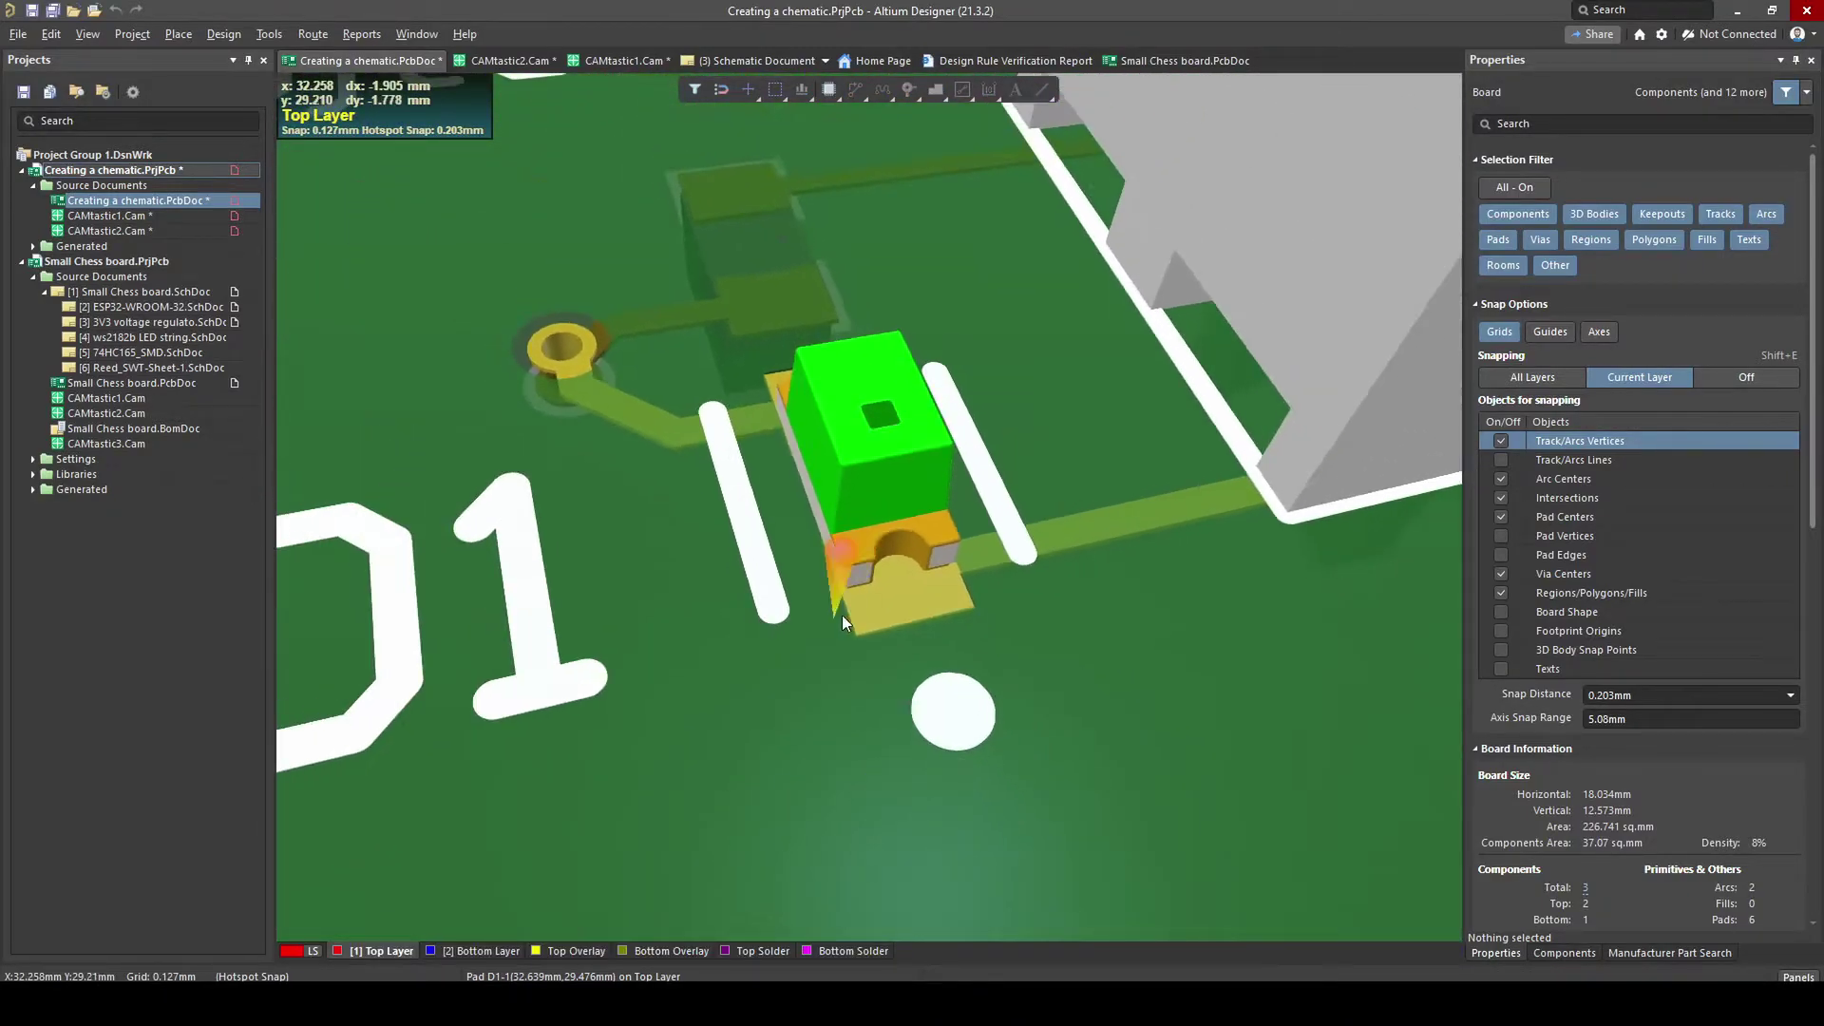
ctrl+scroll(573, 608, down, 1)
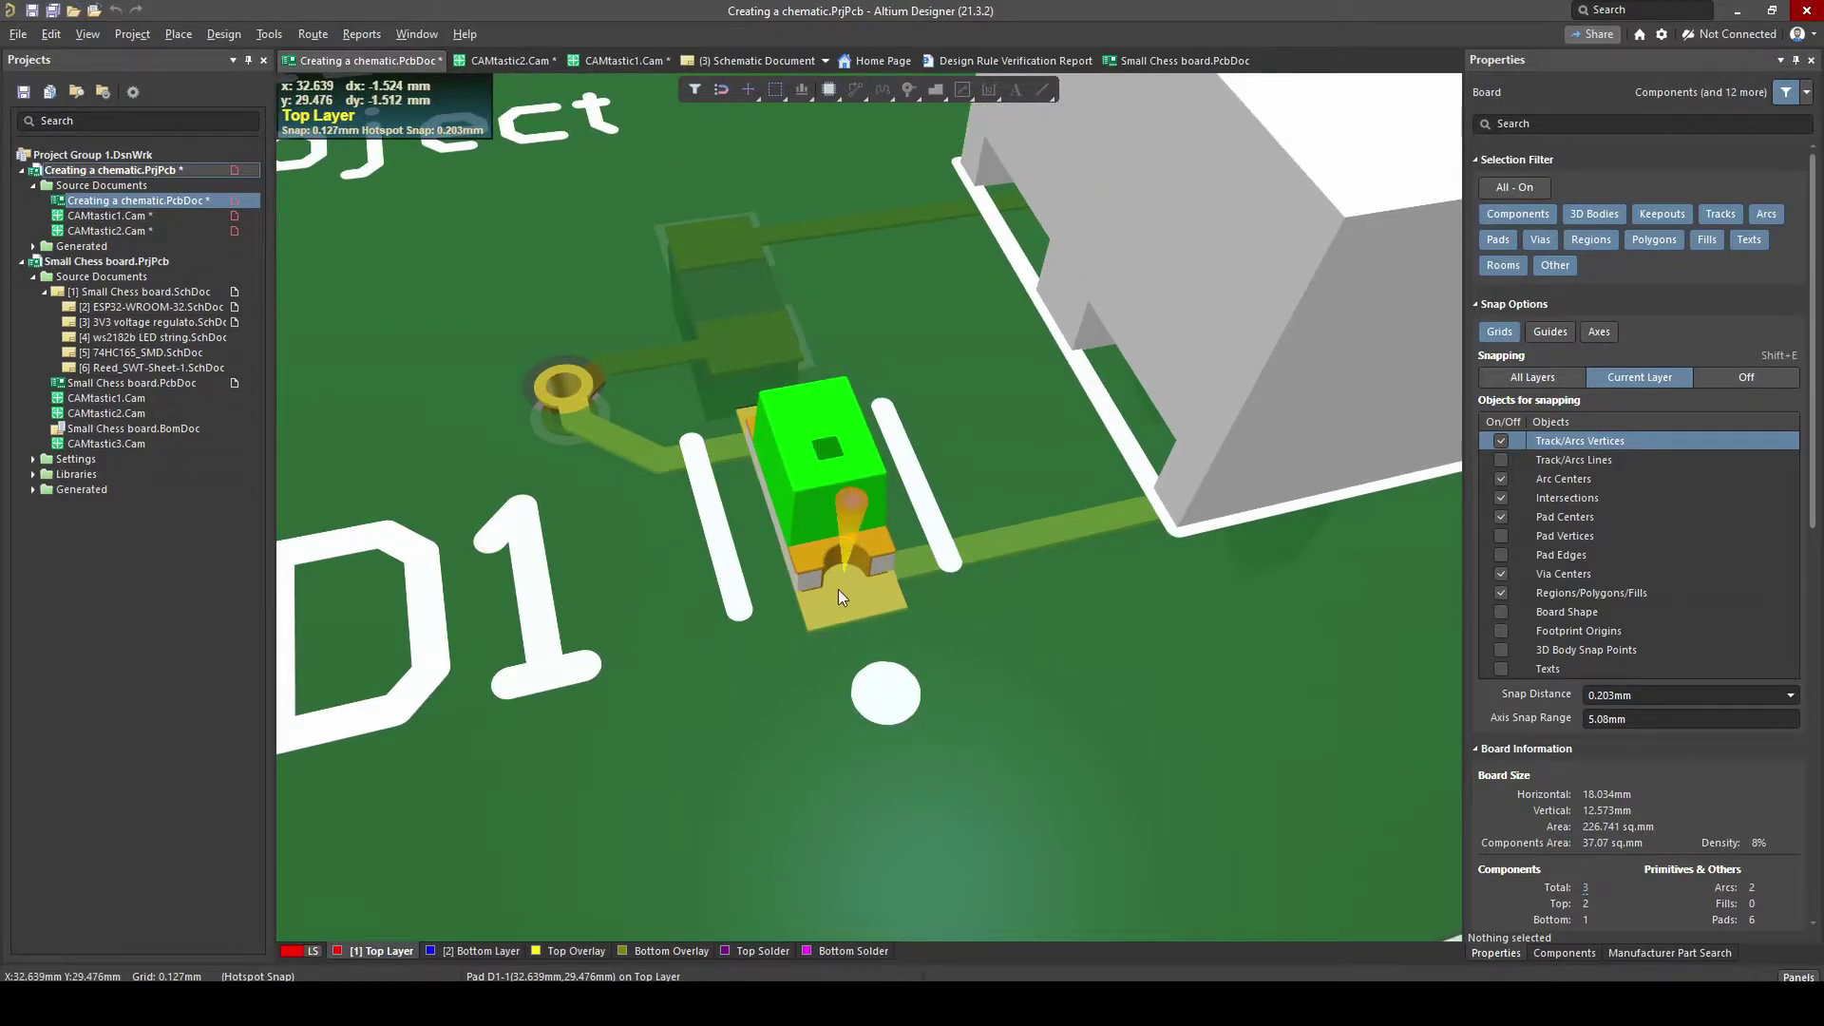
ctrl+scroll(840, 590, down, 1)
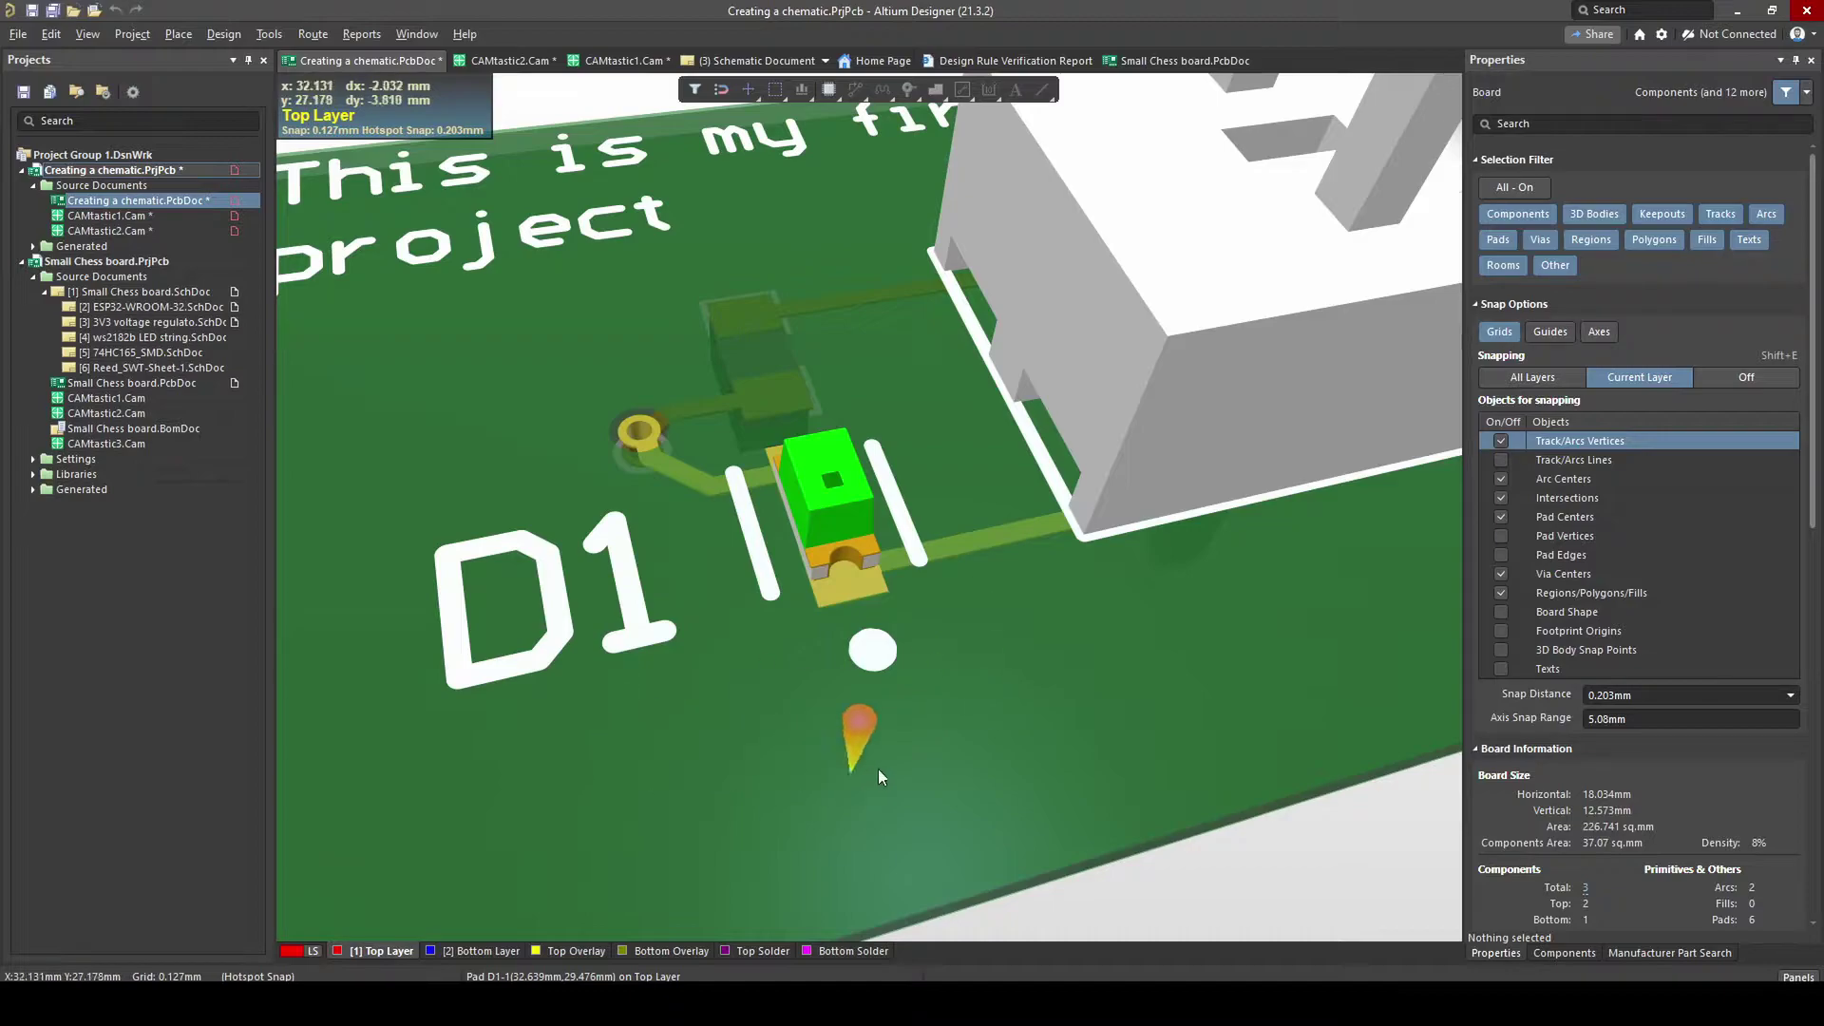
ctrl+scroll(893, 693, up, 3)
ctrl+scroll(834, 646, up, 1)
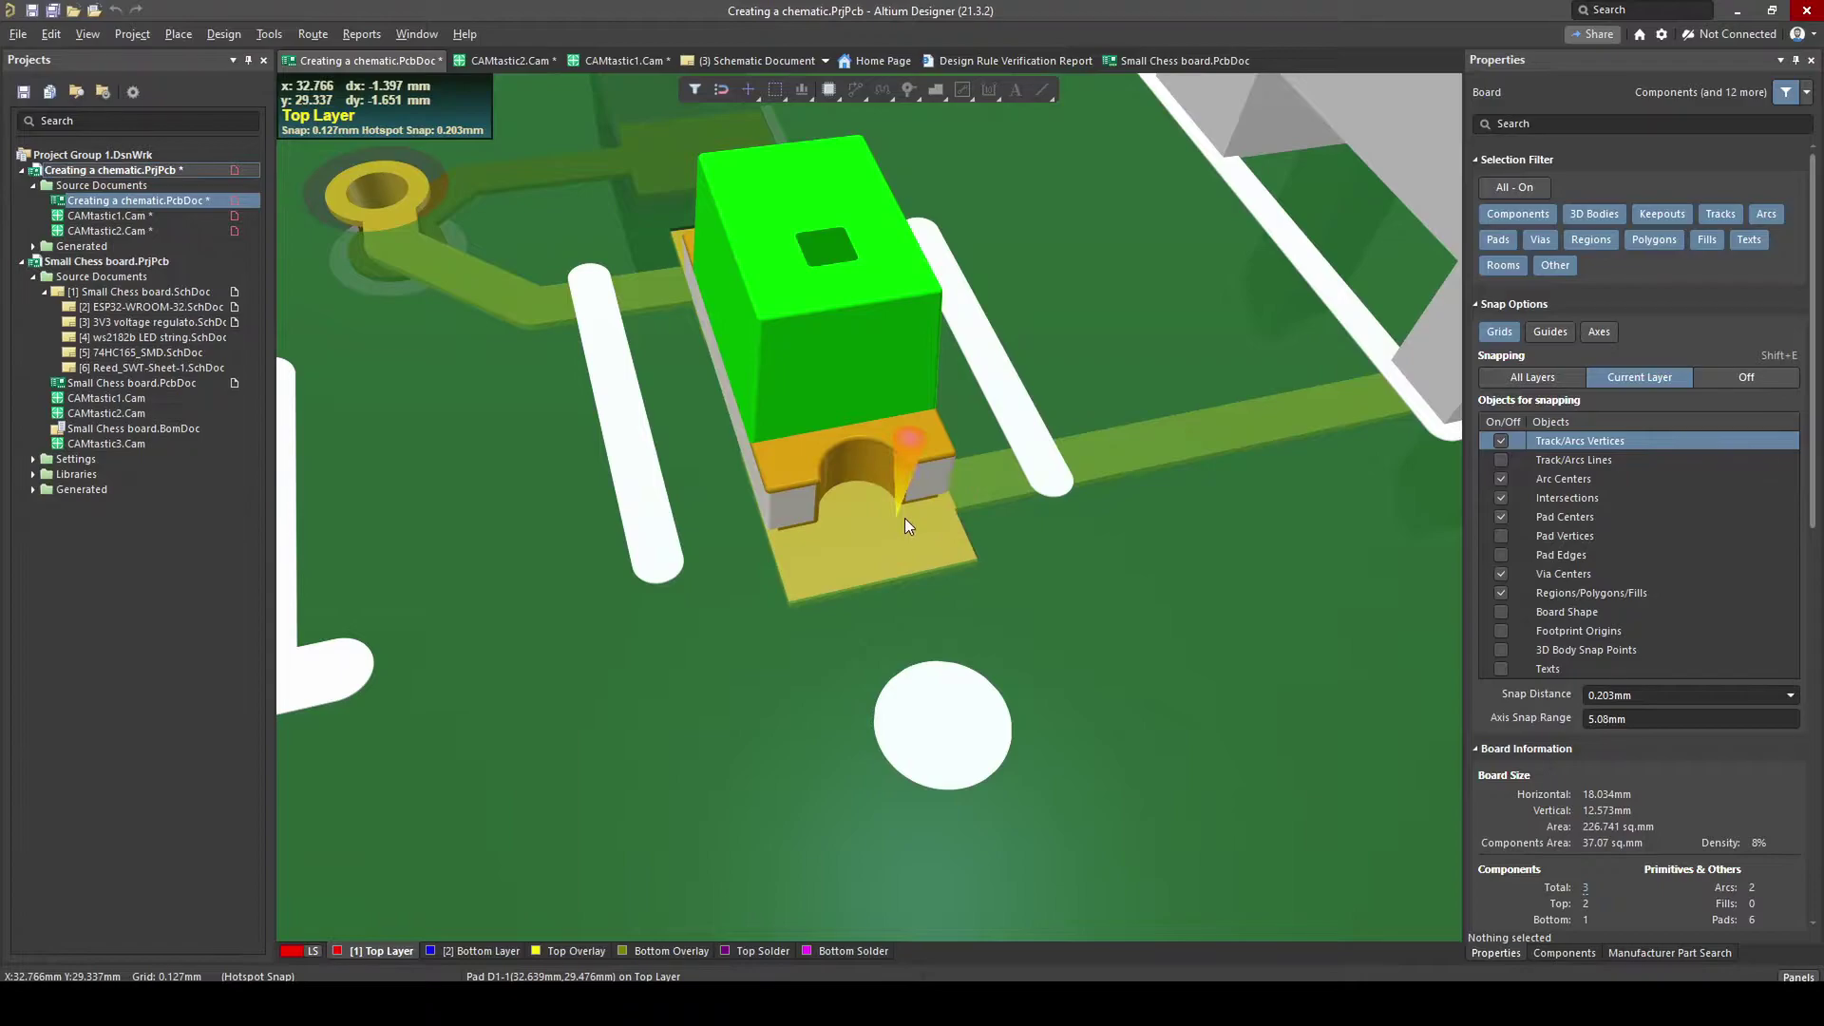
key(2)
ctrl+scroll(929, 557, up, 2)
ctrl+scroll(753, 639, down, 1)
ctrl+scroll(797, 681, down, 1)
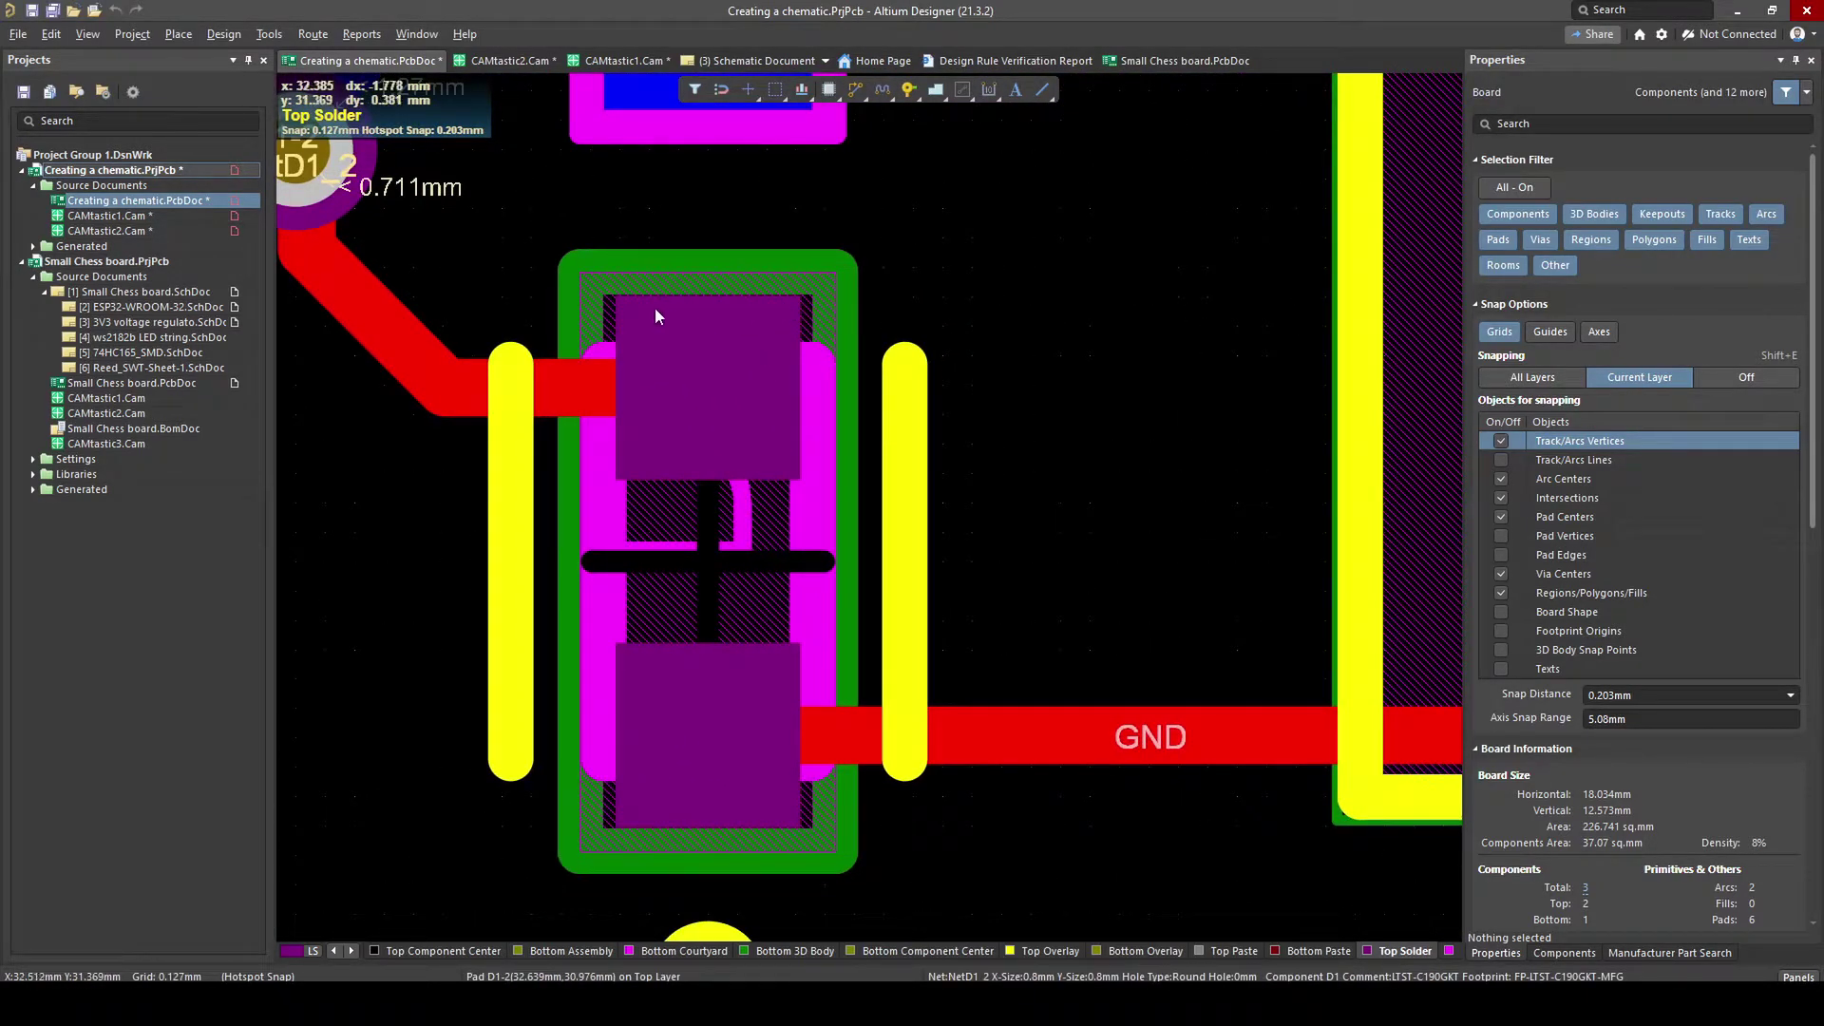
key(3)
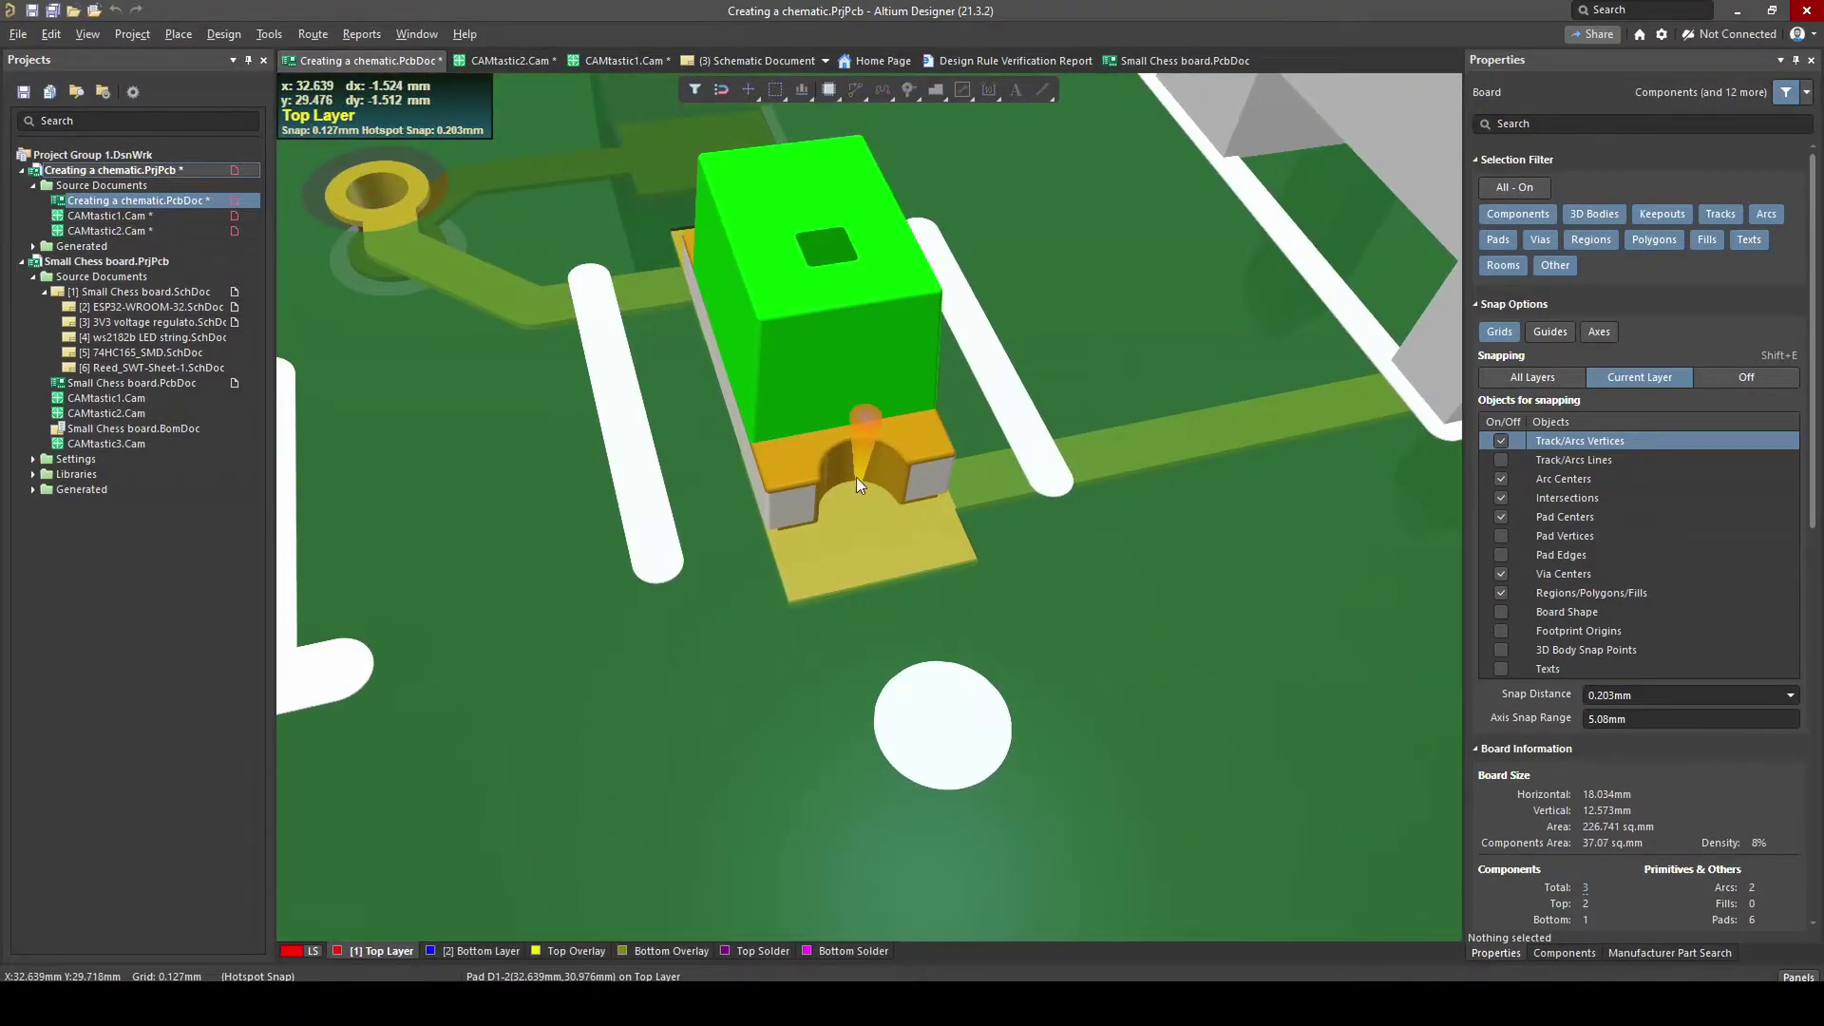
ctrl+scroll(859, 489, down, 5)
ctrl+scroll(855, 506, up, 2)
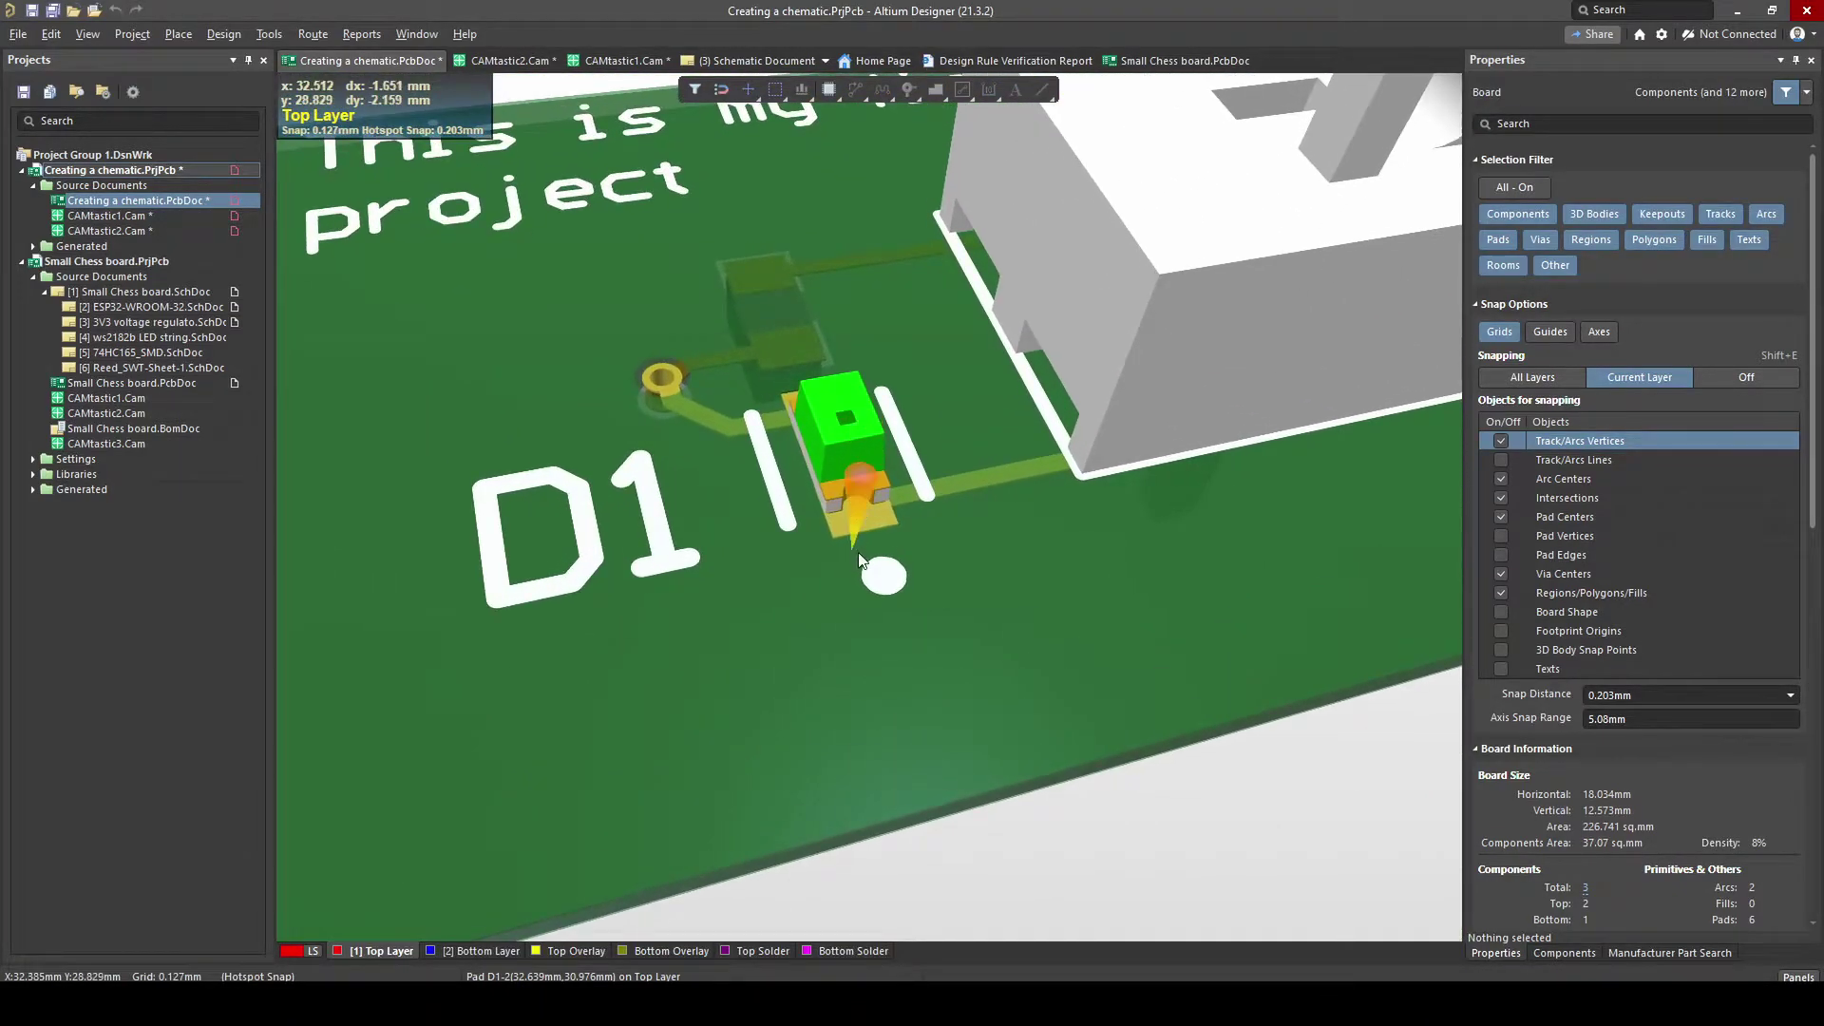
key(2)
ctrl+scroll(845, 548, down, 2)
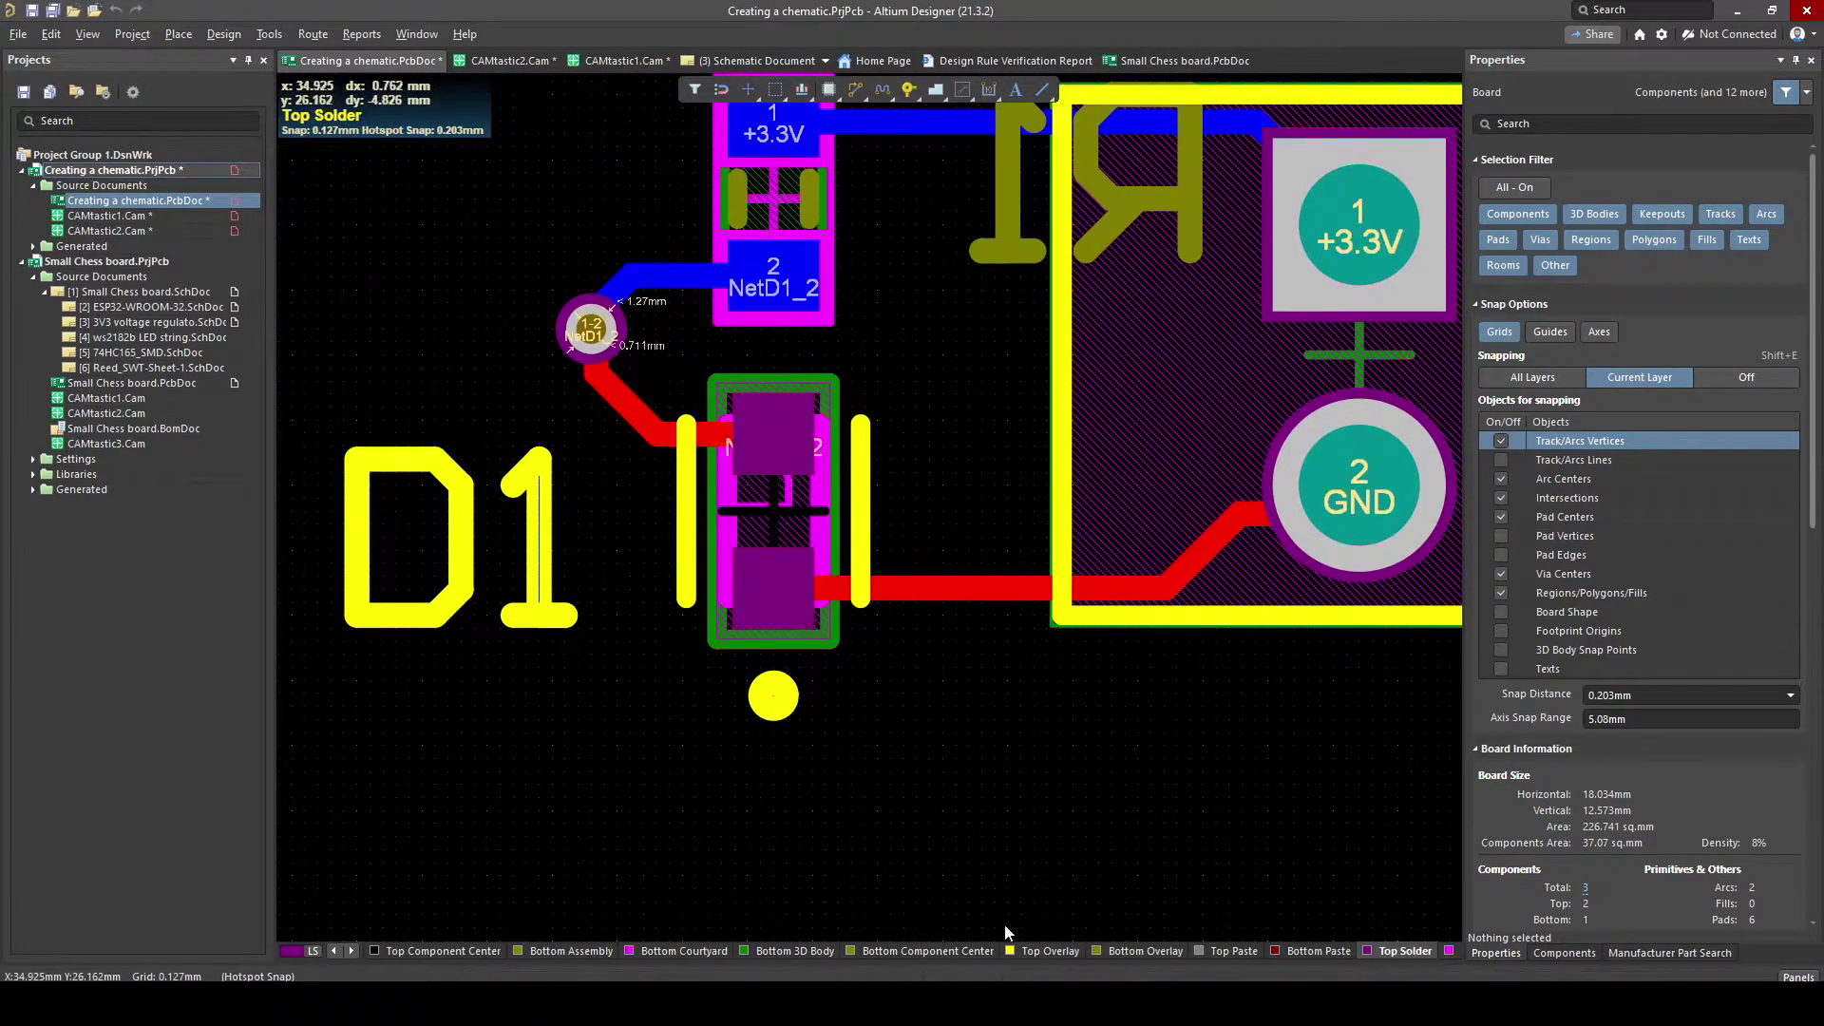
ctrl+scroll(1302, 838, down, 1)
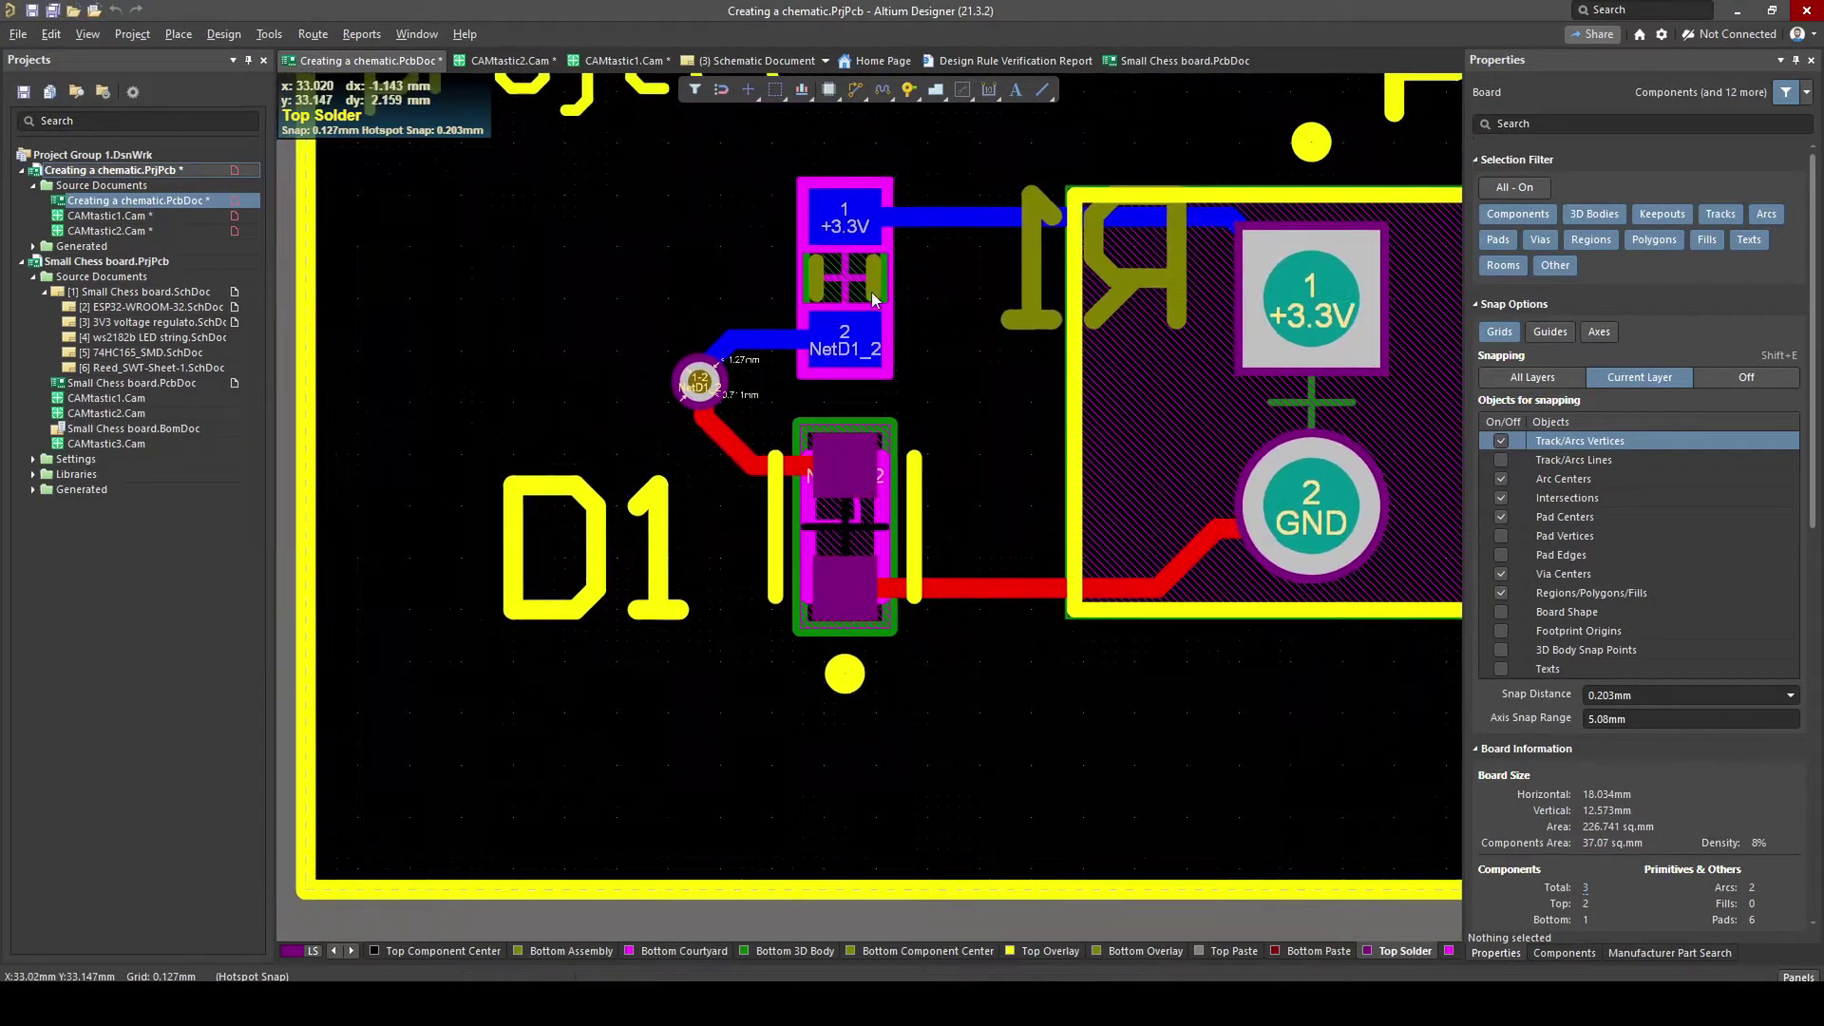
ctrl+scroll(858, 288, up, 2)
scroll(855, 288, up, 2)
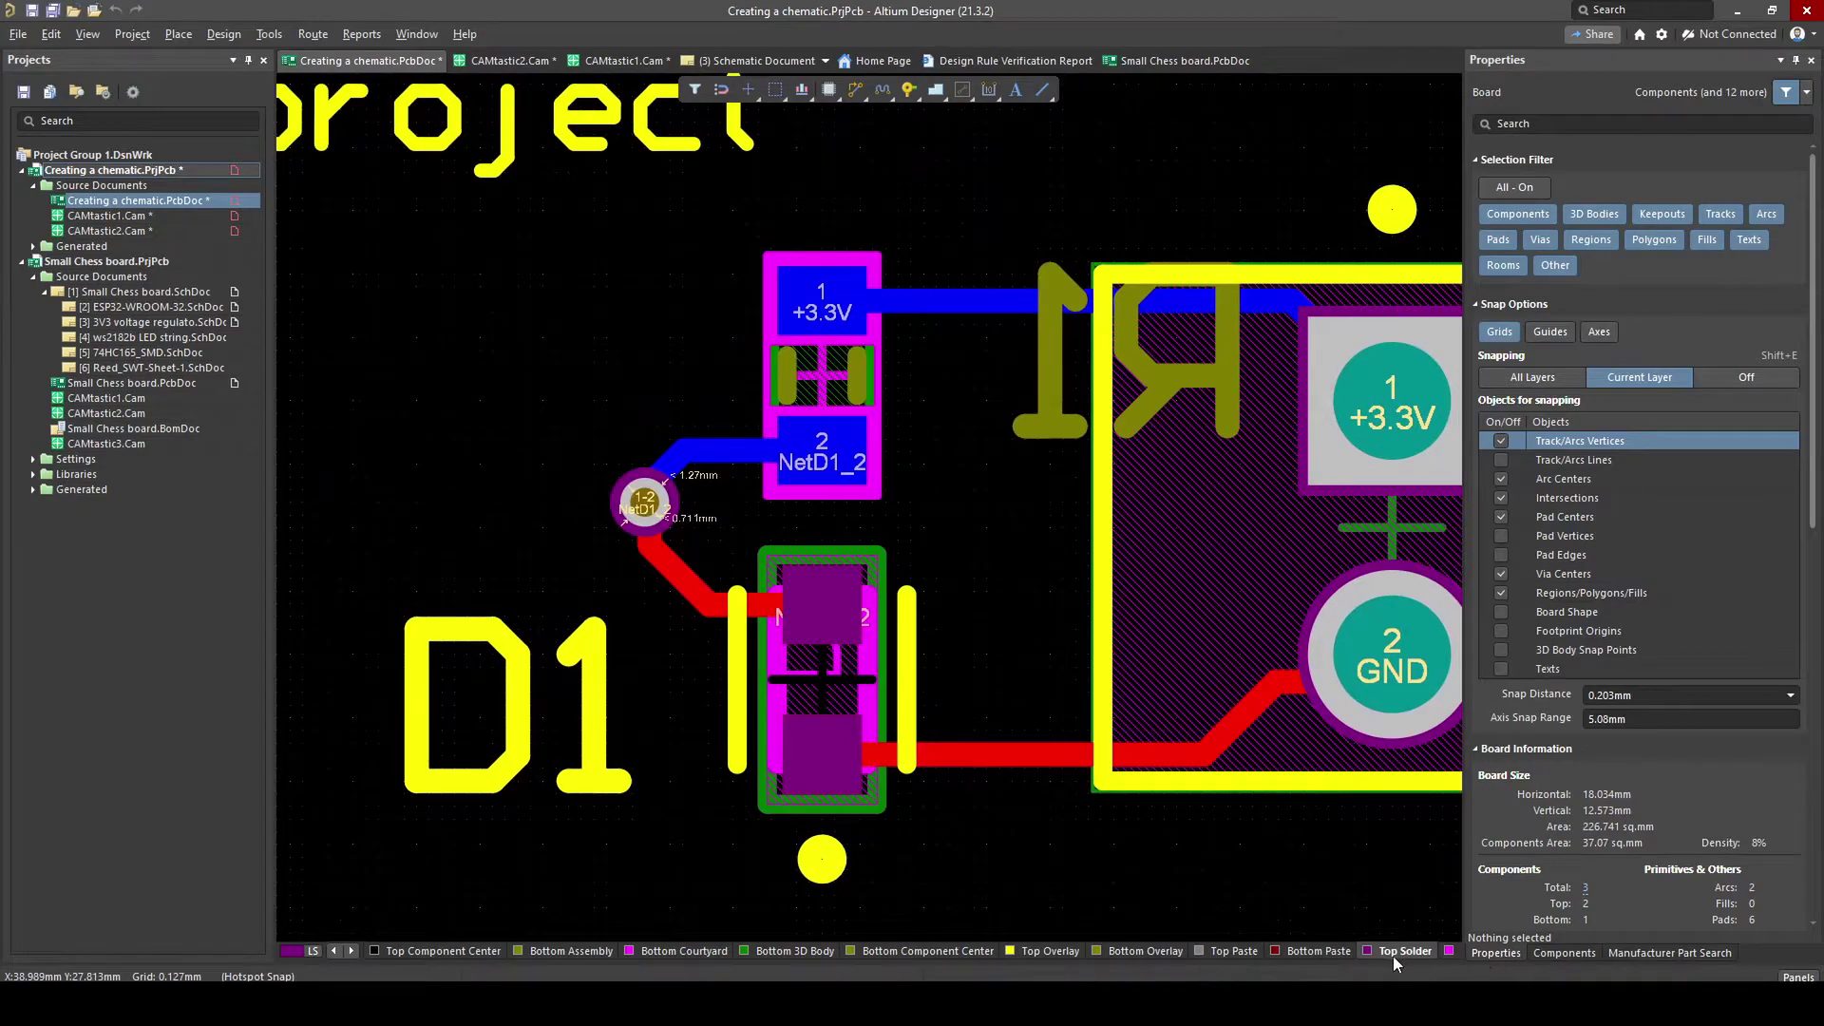
key(3)
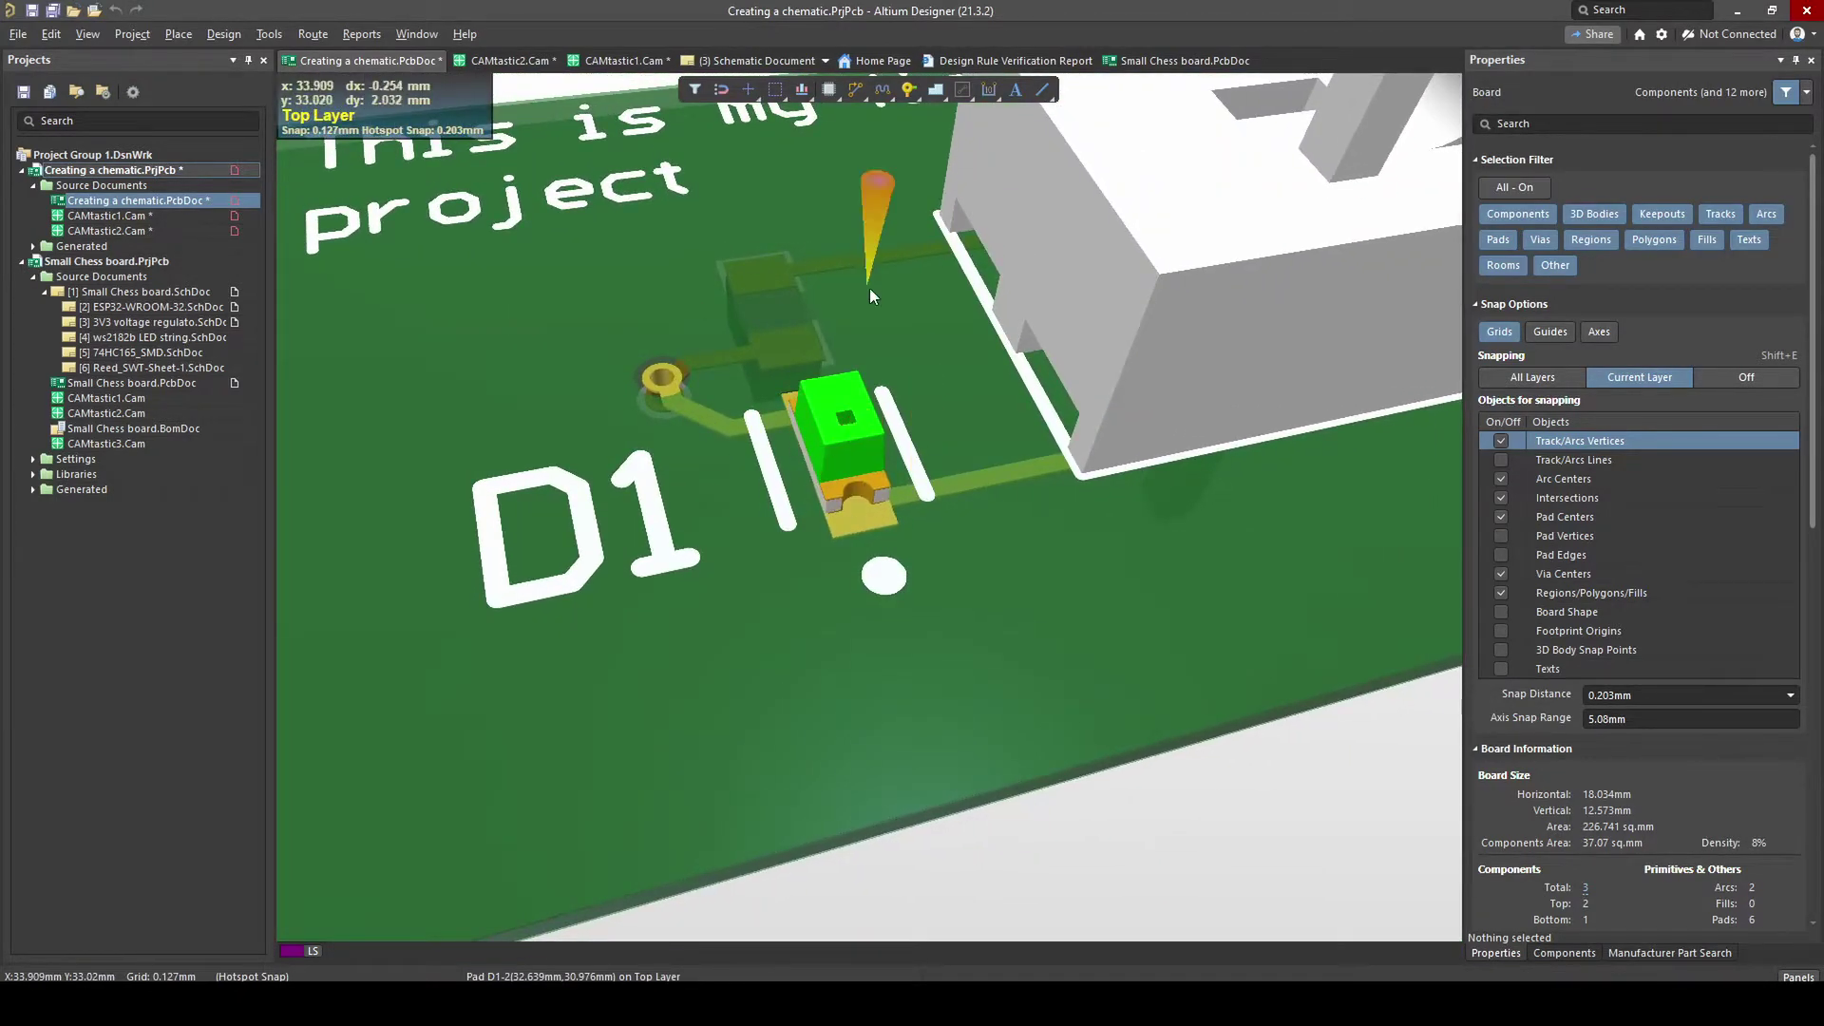
key(2)
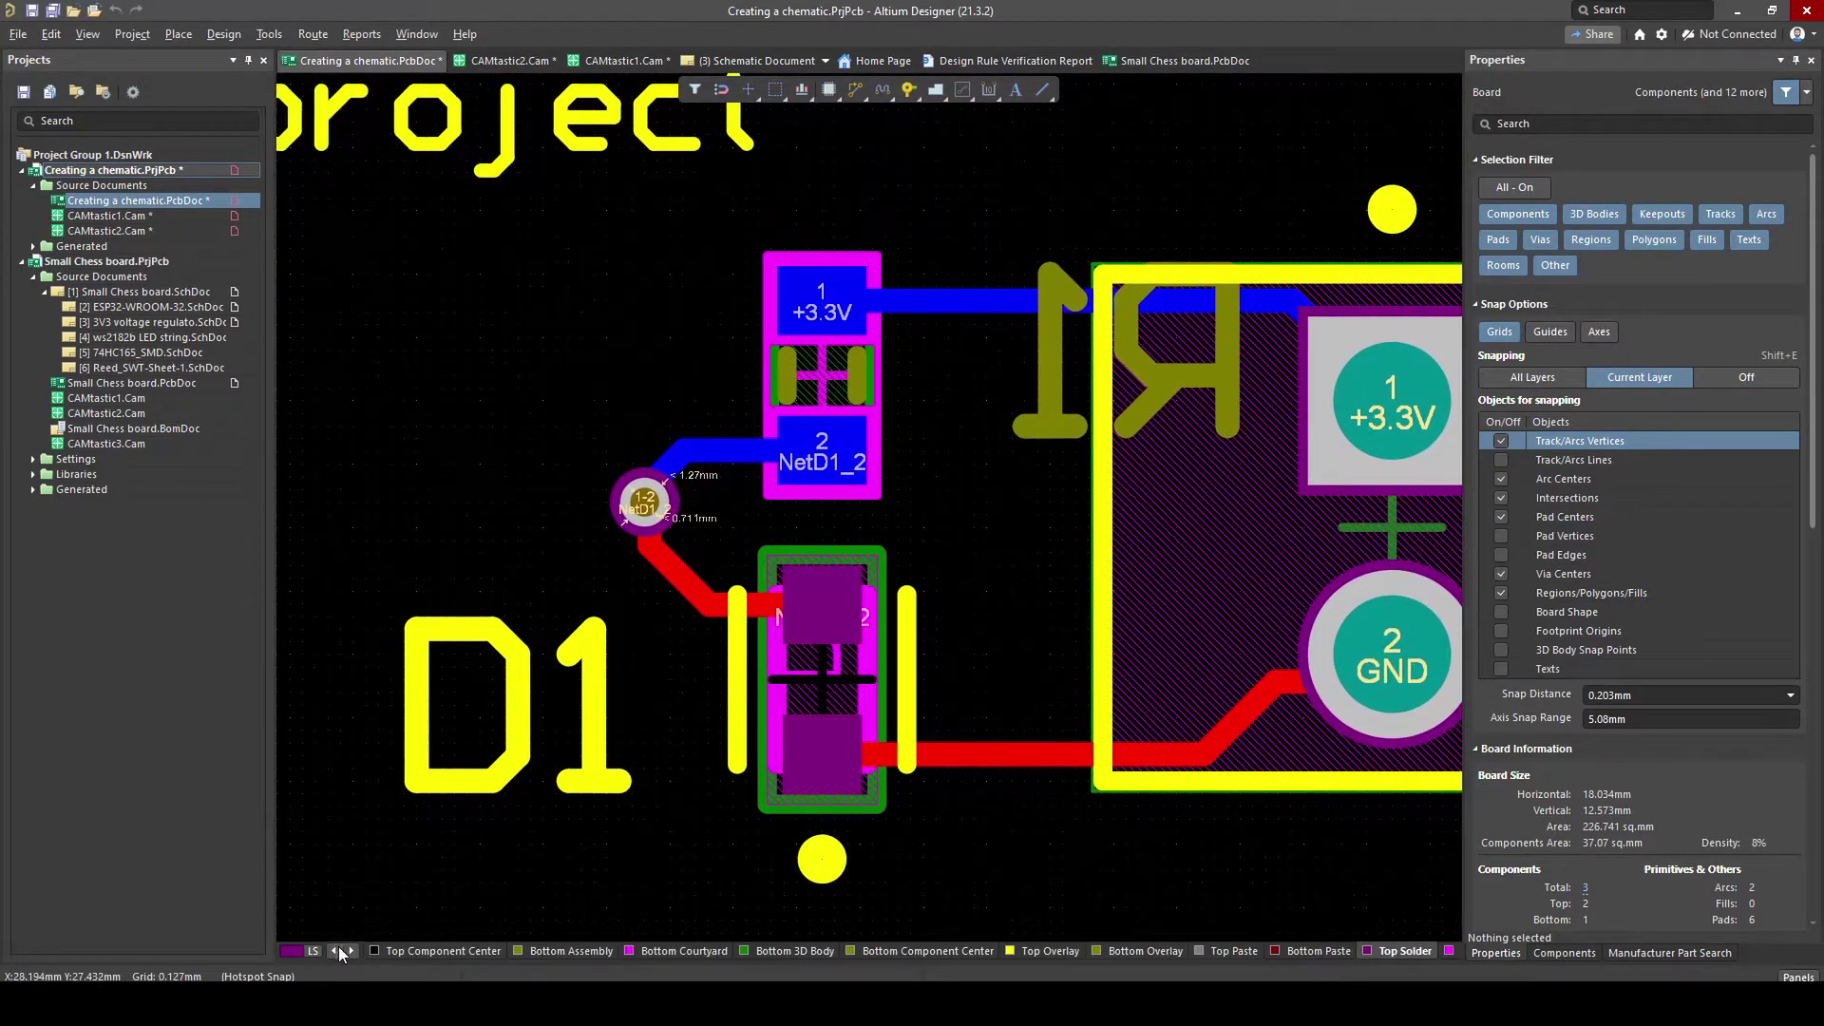
- Make Bottom Solder the active layer in the 2D view
click(352, 951)
click(350, 952)
key(KP_Add)
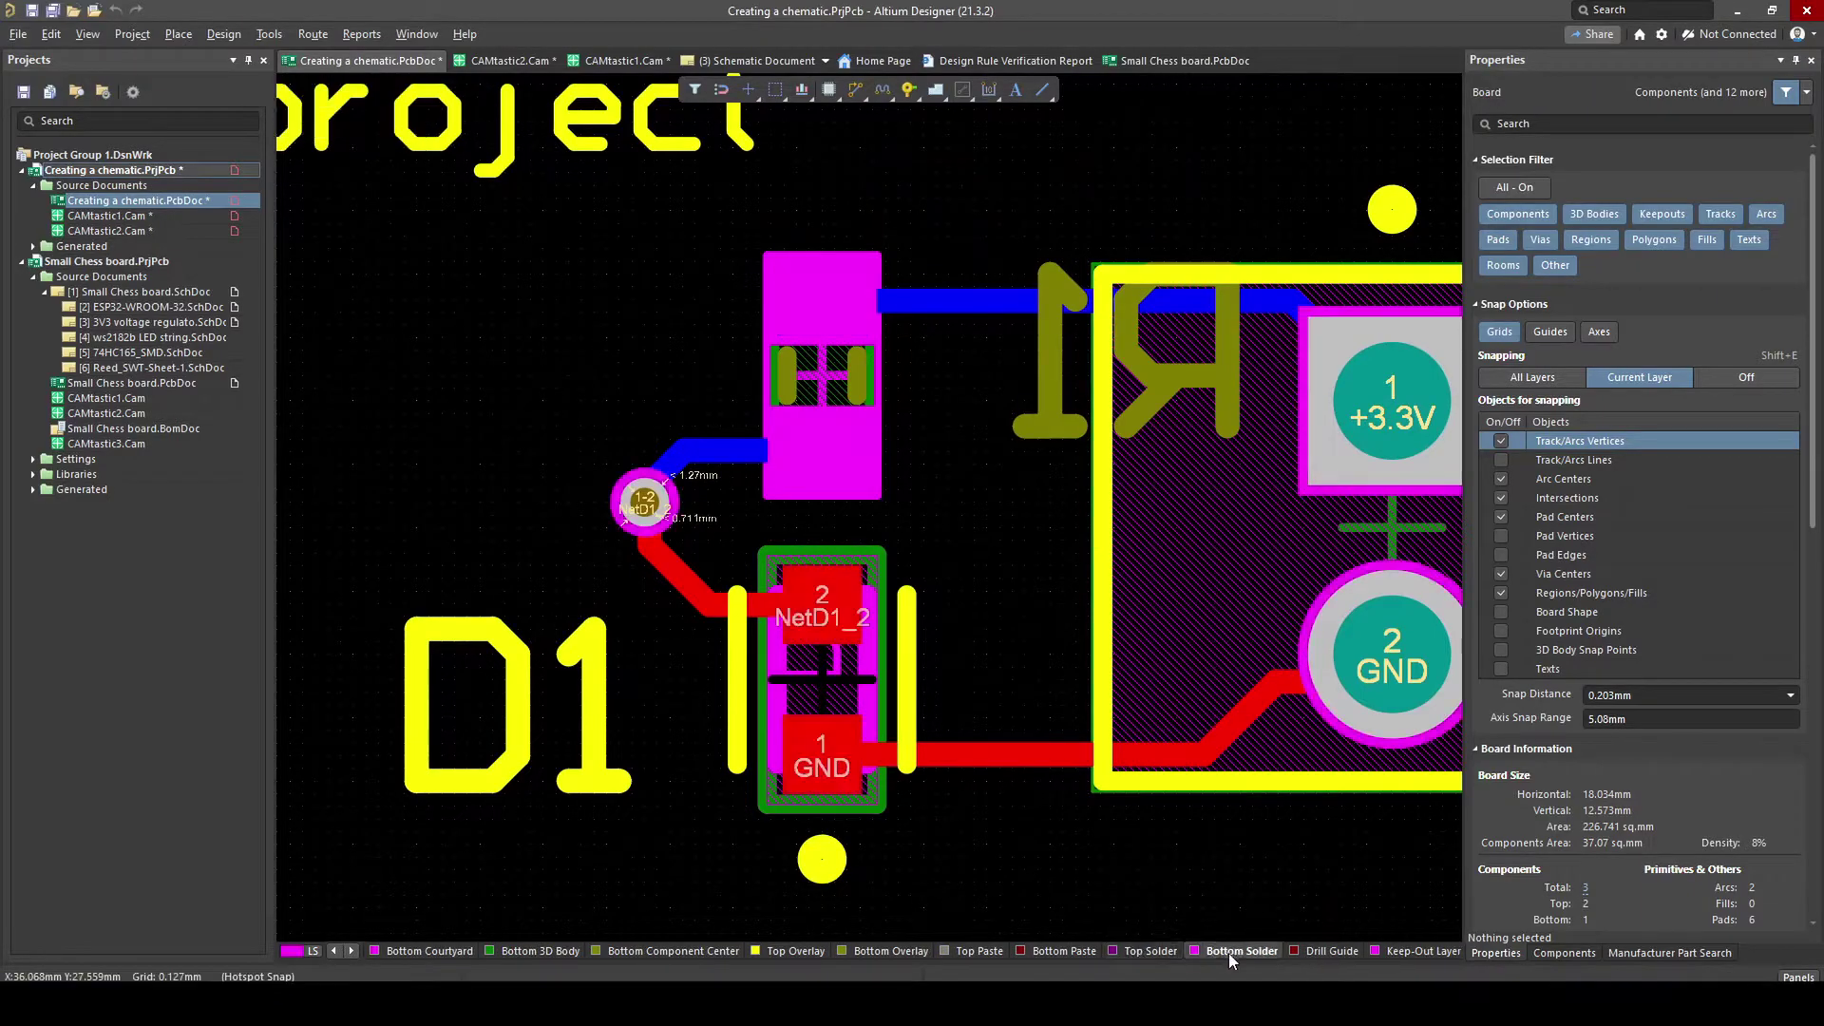
ctrl+scroll(823, 399, down, 3)
ctrl+scroll(836, 333, up, 2)
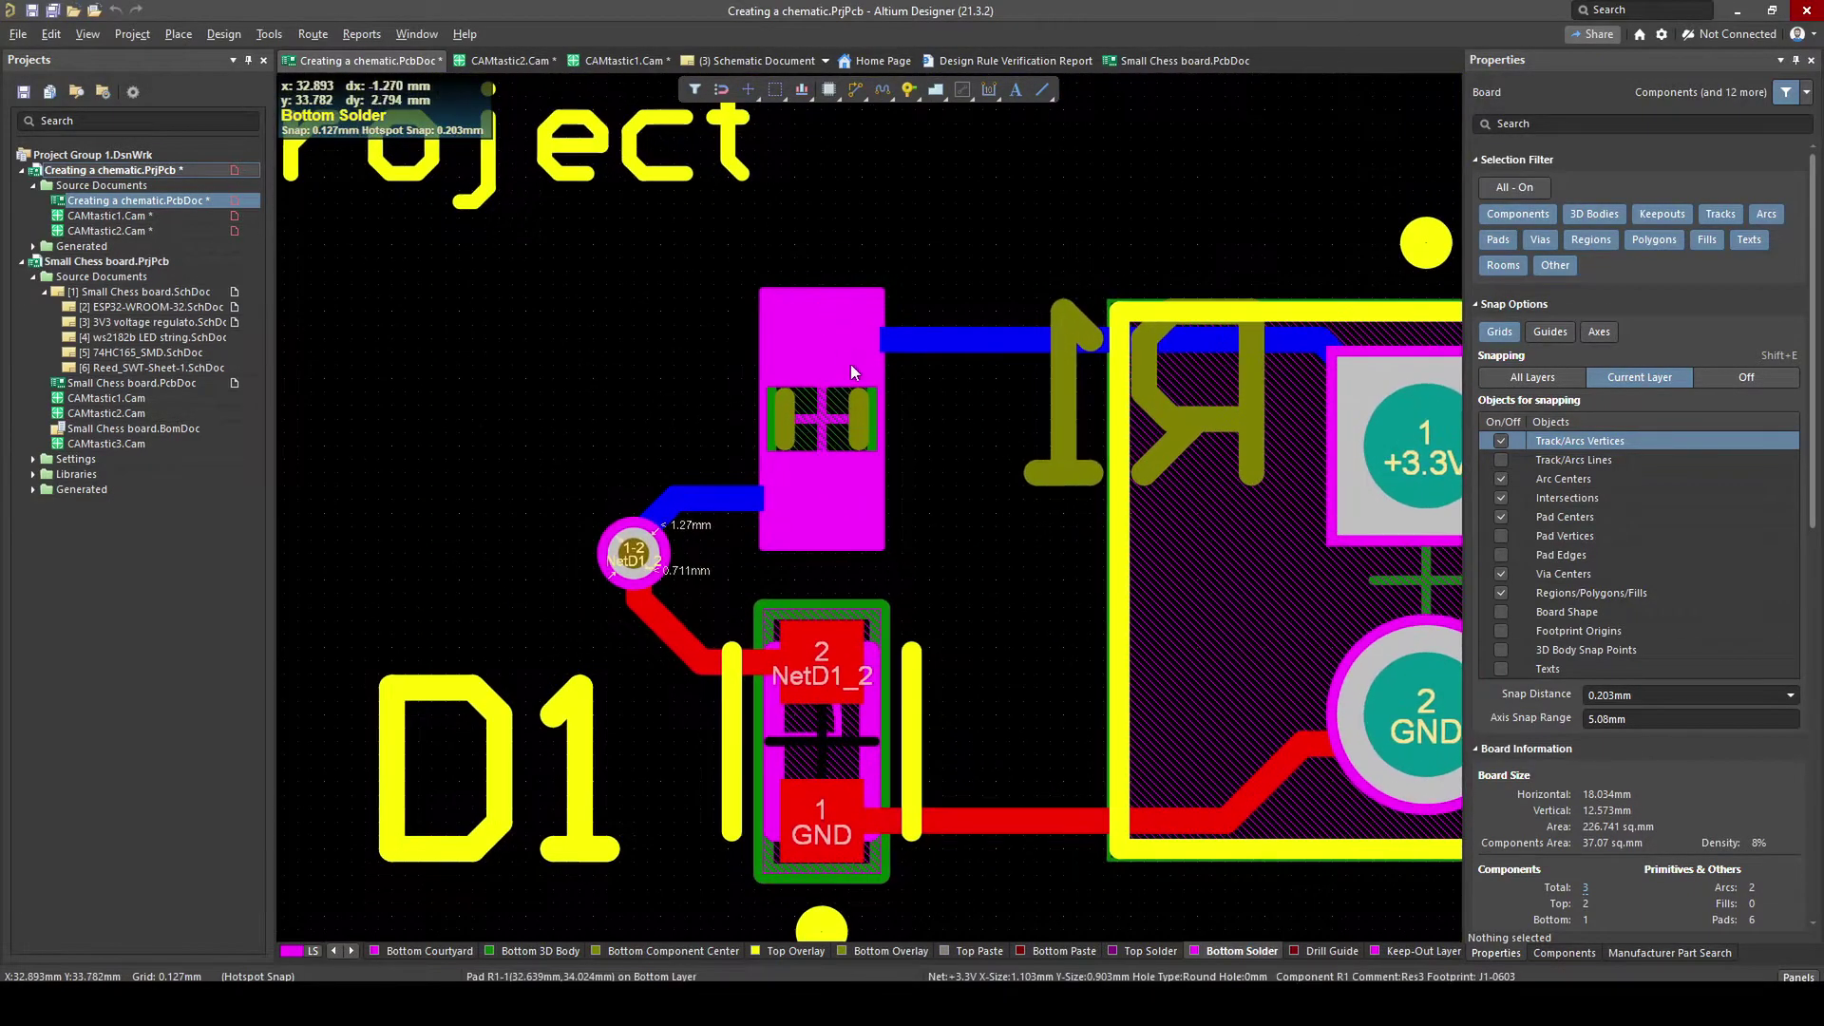
- Flip the 3D board with V, B to inspect its underside, then return to 2D
key(3)
key(v)
key(b)
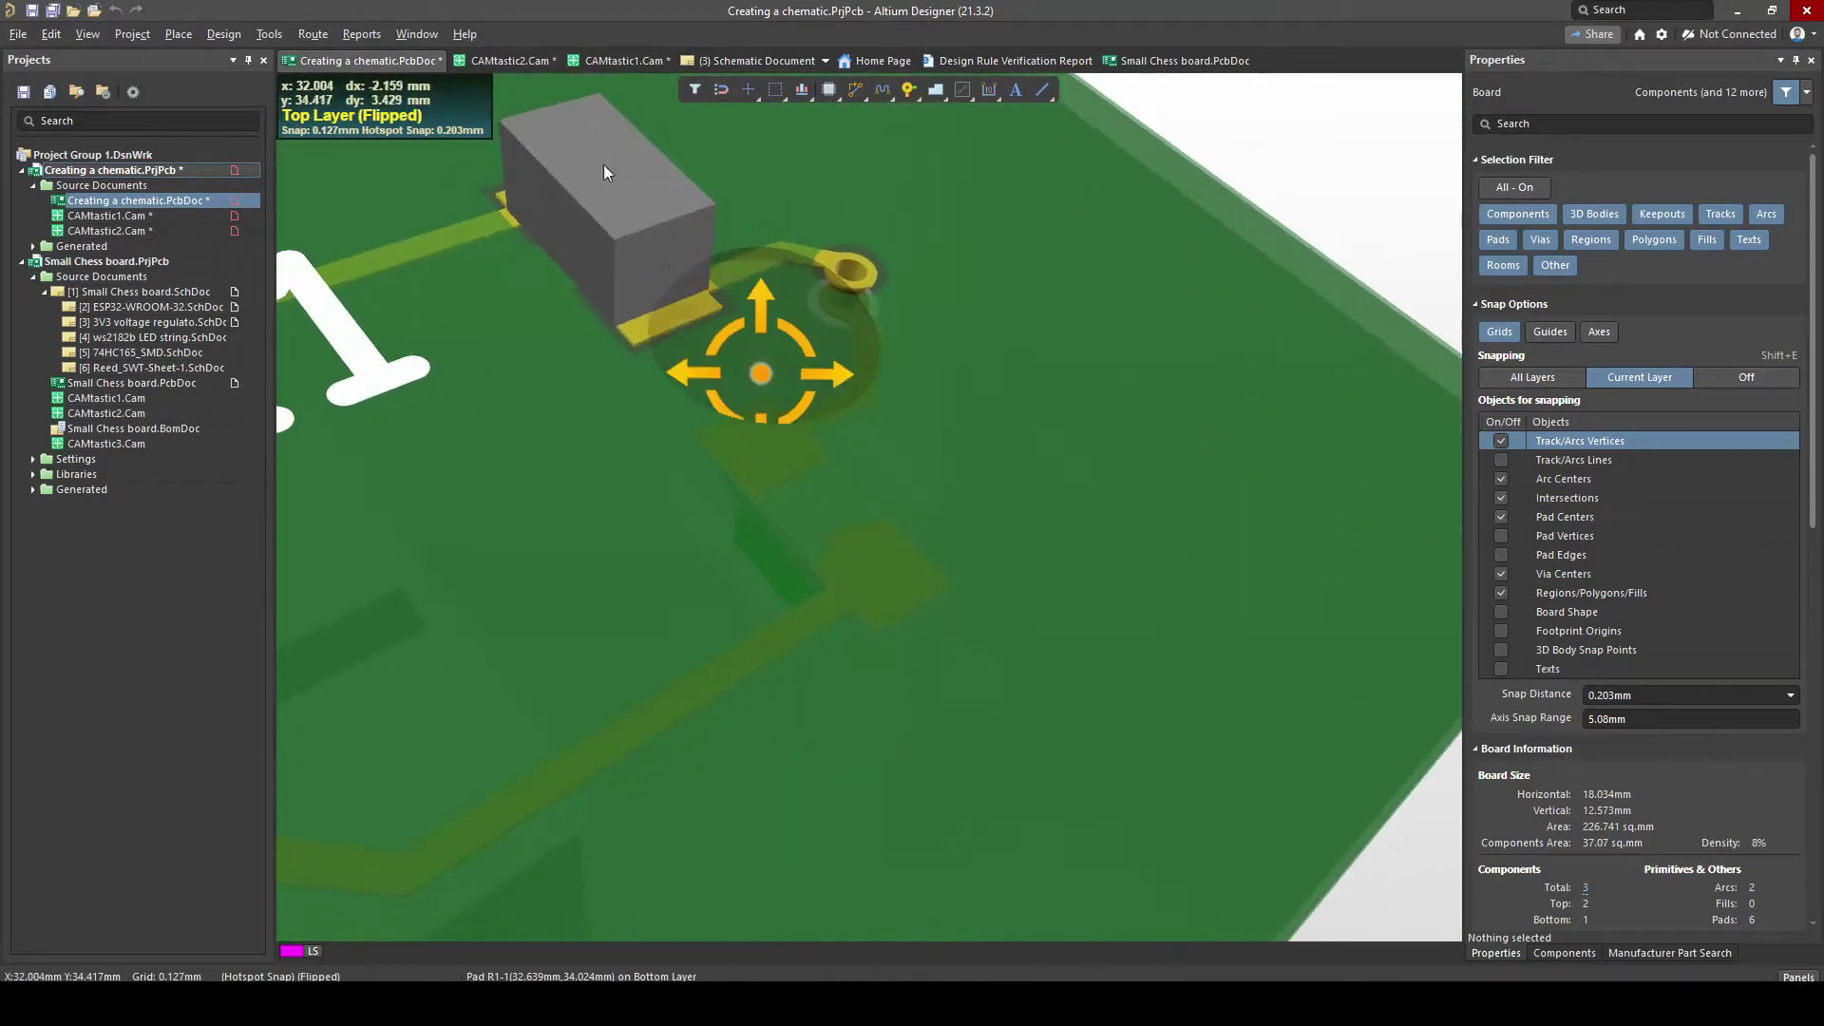
shift+right_drag(602, 171, 676, 352)
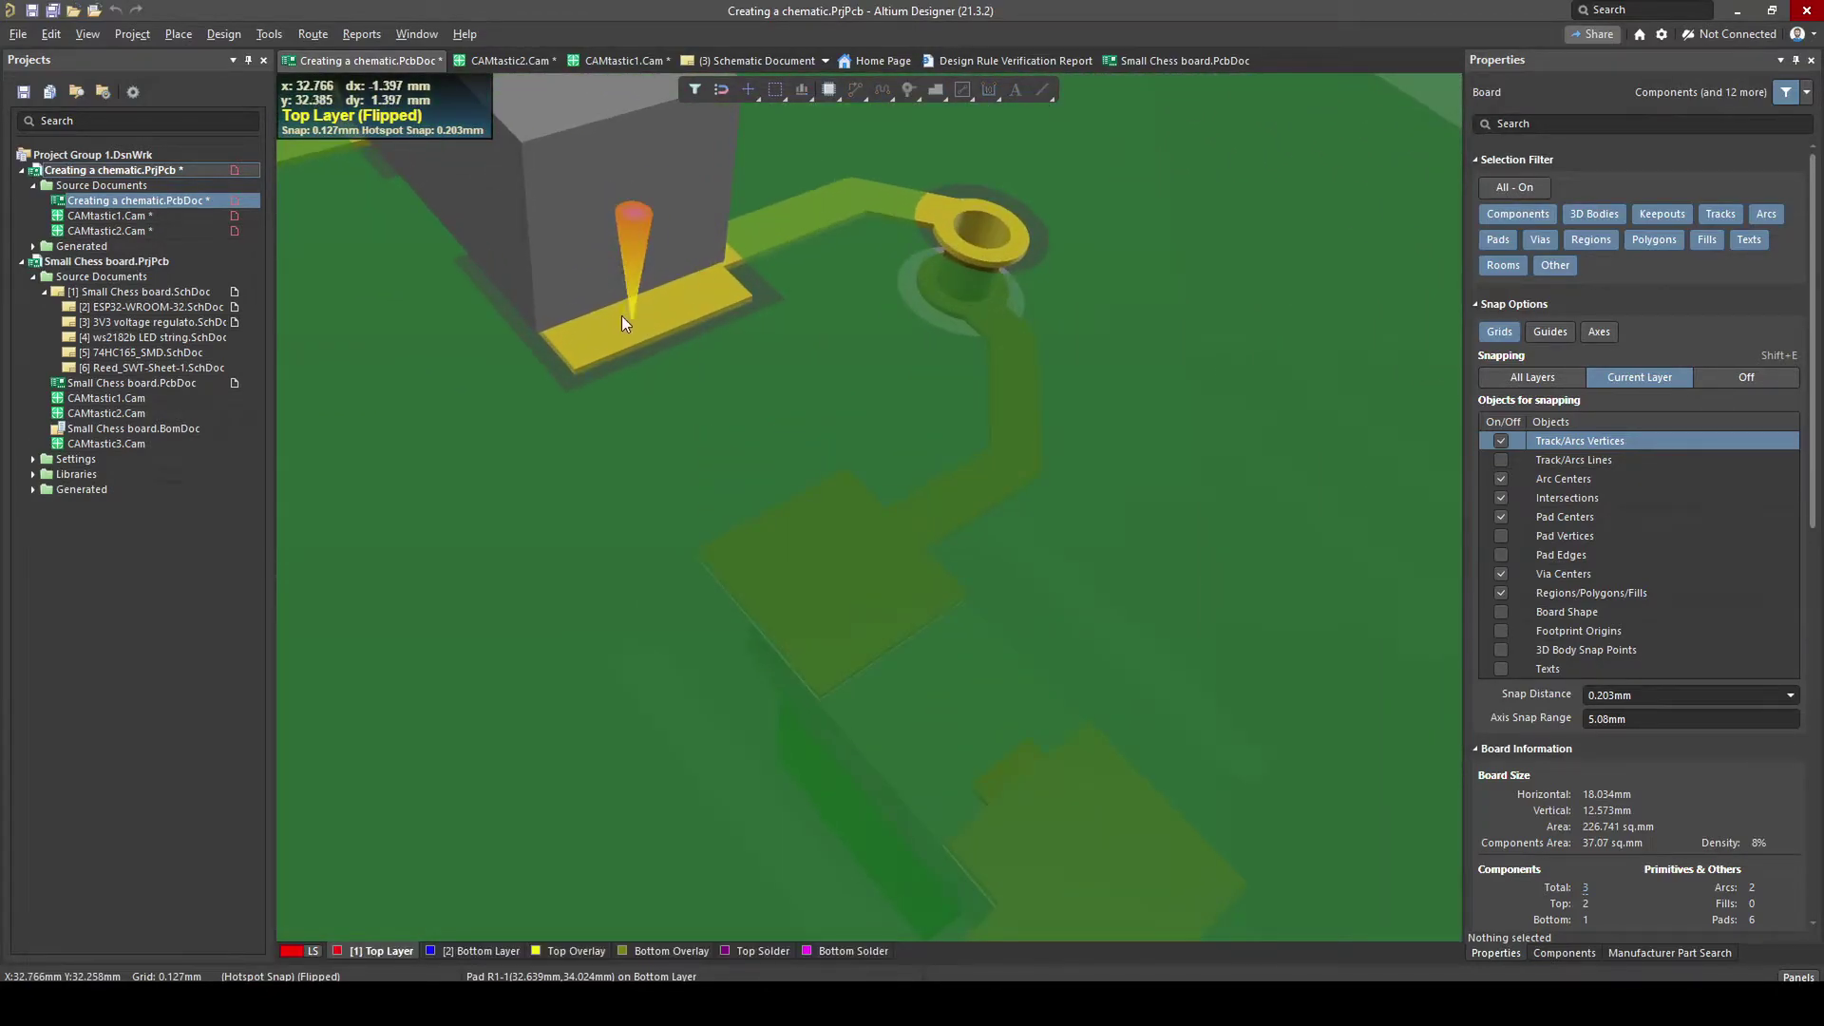
ctrl+scroll(618, 313, down, 3)
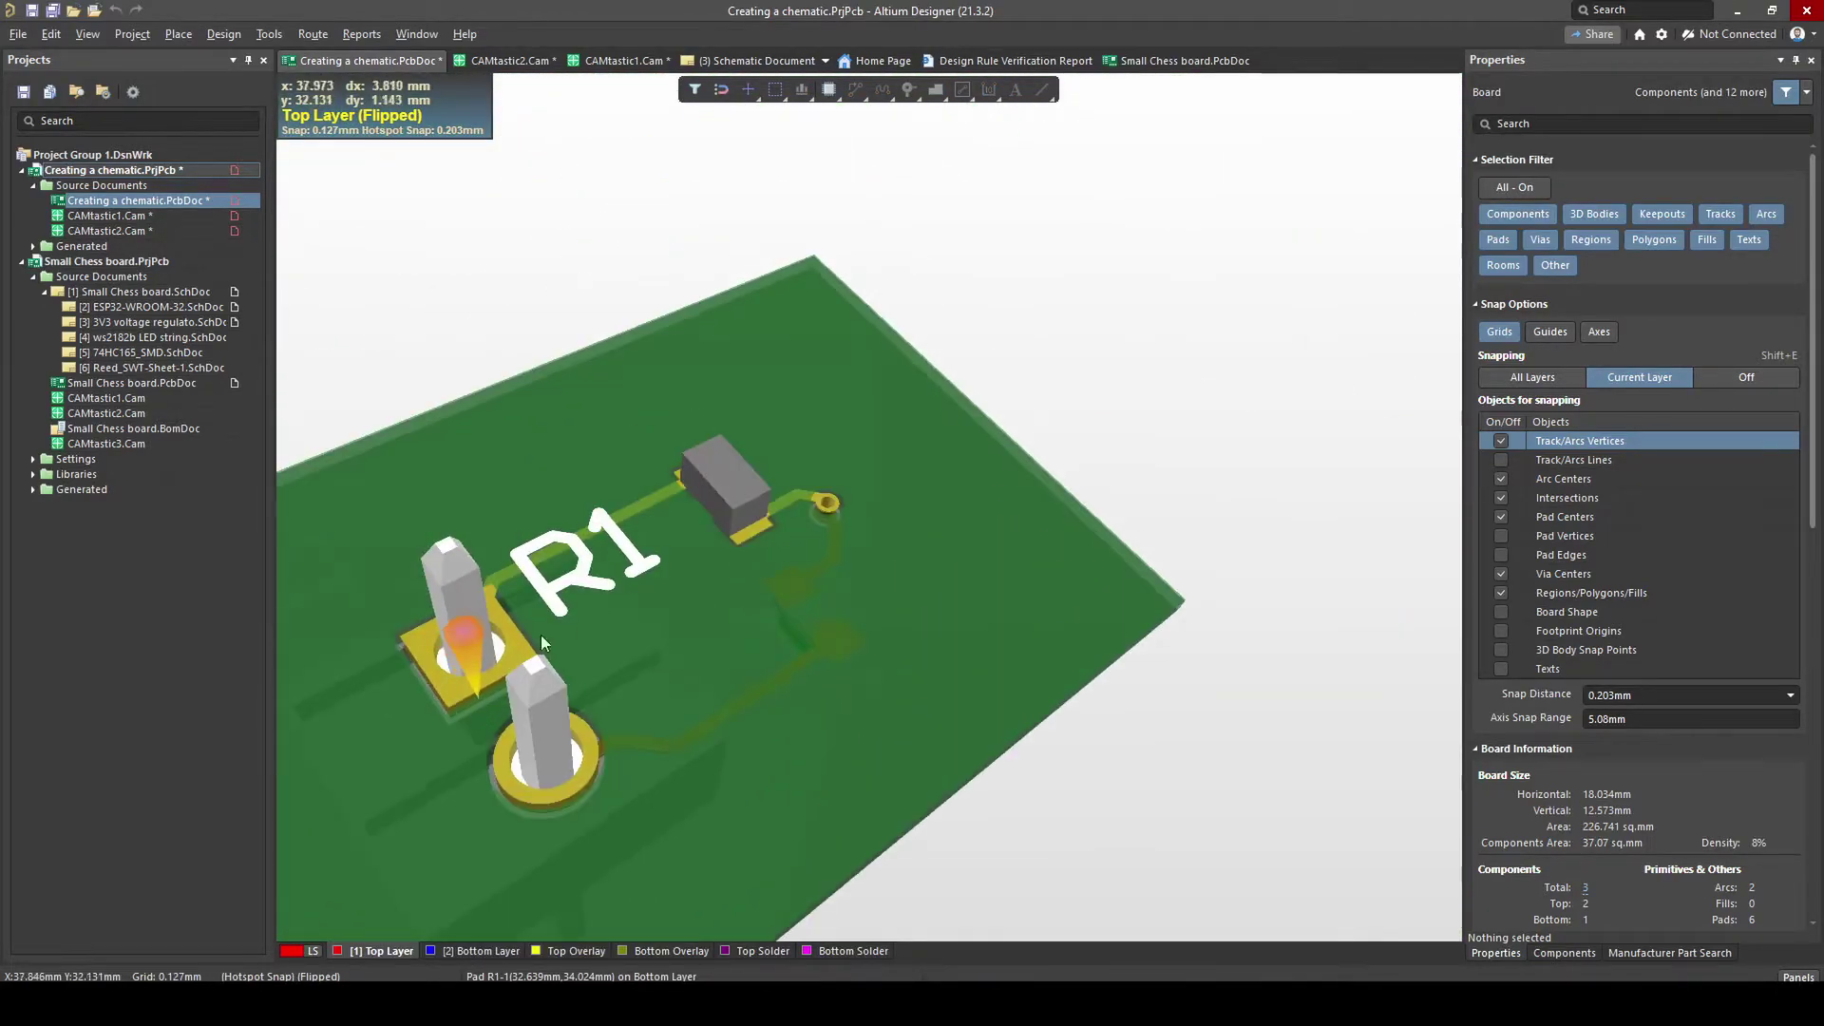
ctrl+scroll(778, 568, up, 3)
mouse_move(810, 424)
shift+right_down()
mouse_move(741, 419)
mouse_move(1042, 328)
mouse_move(858, 353)
mouse_move(838, 407)
shift+right_up()
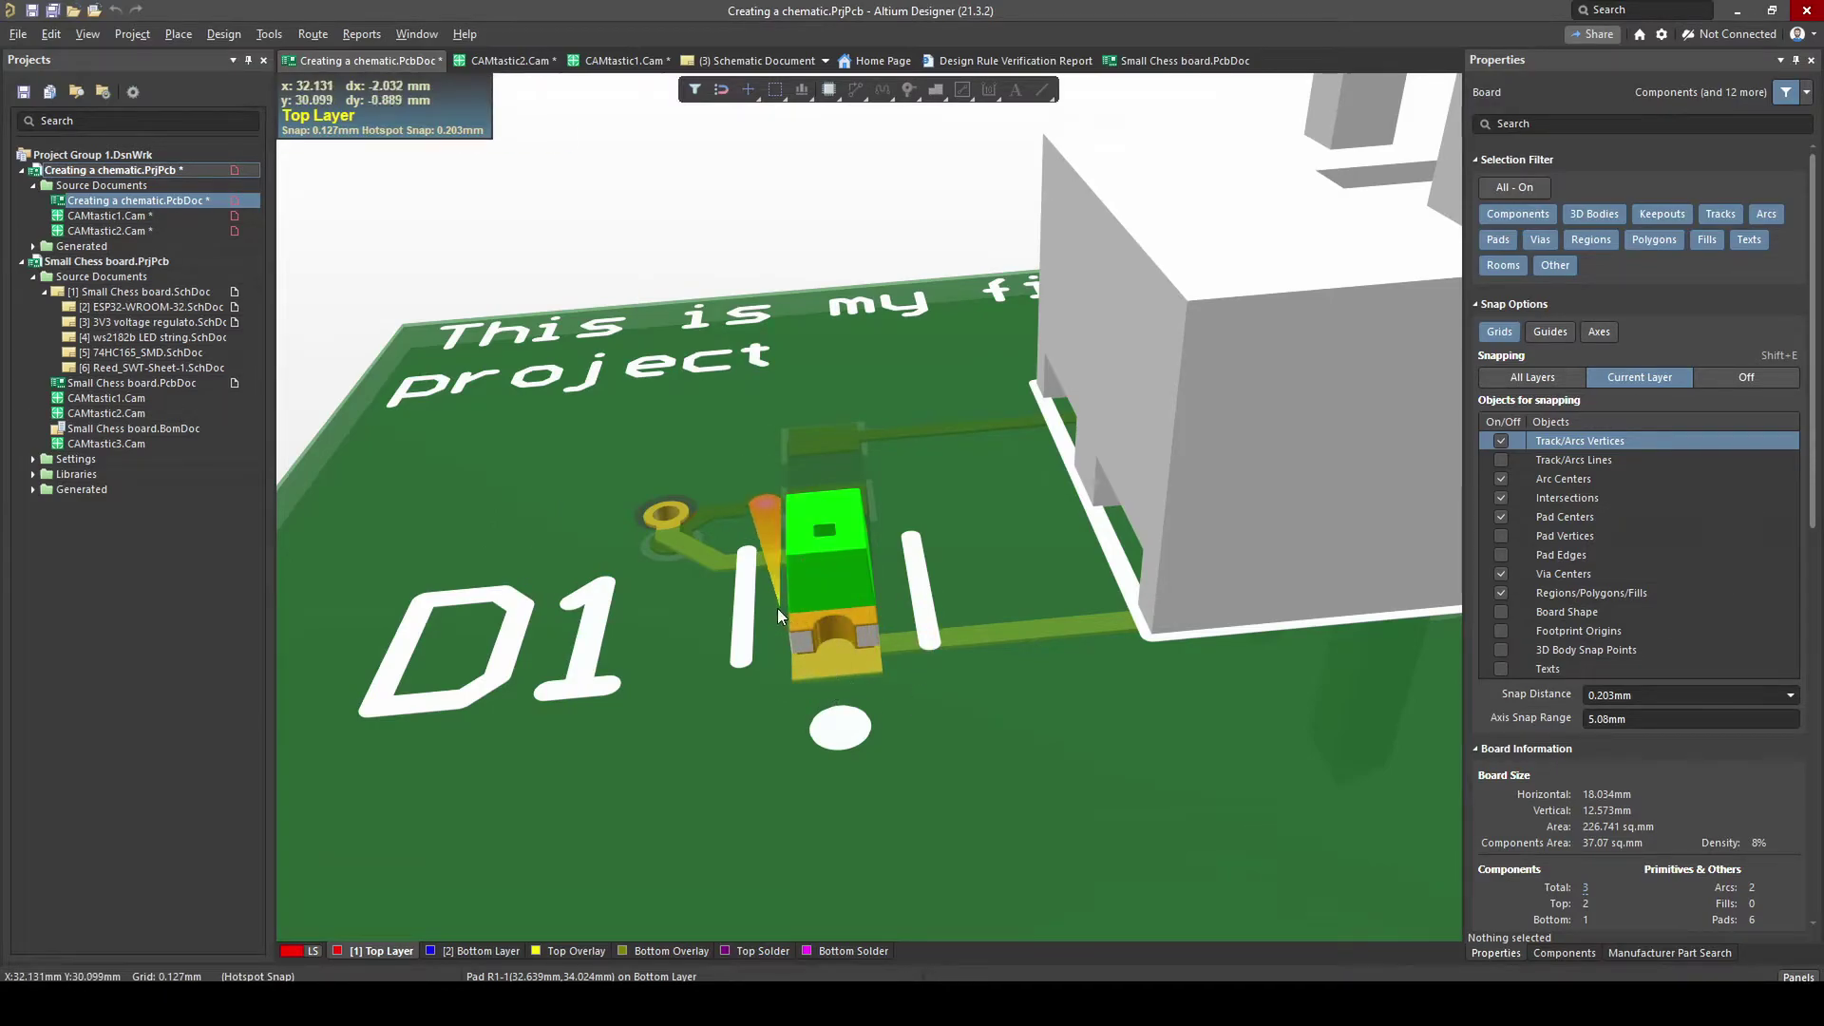
key(2)
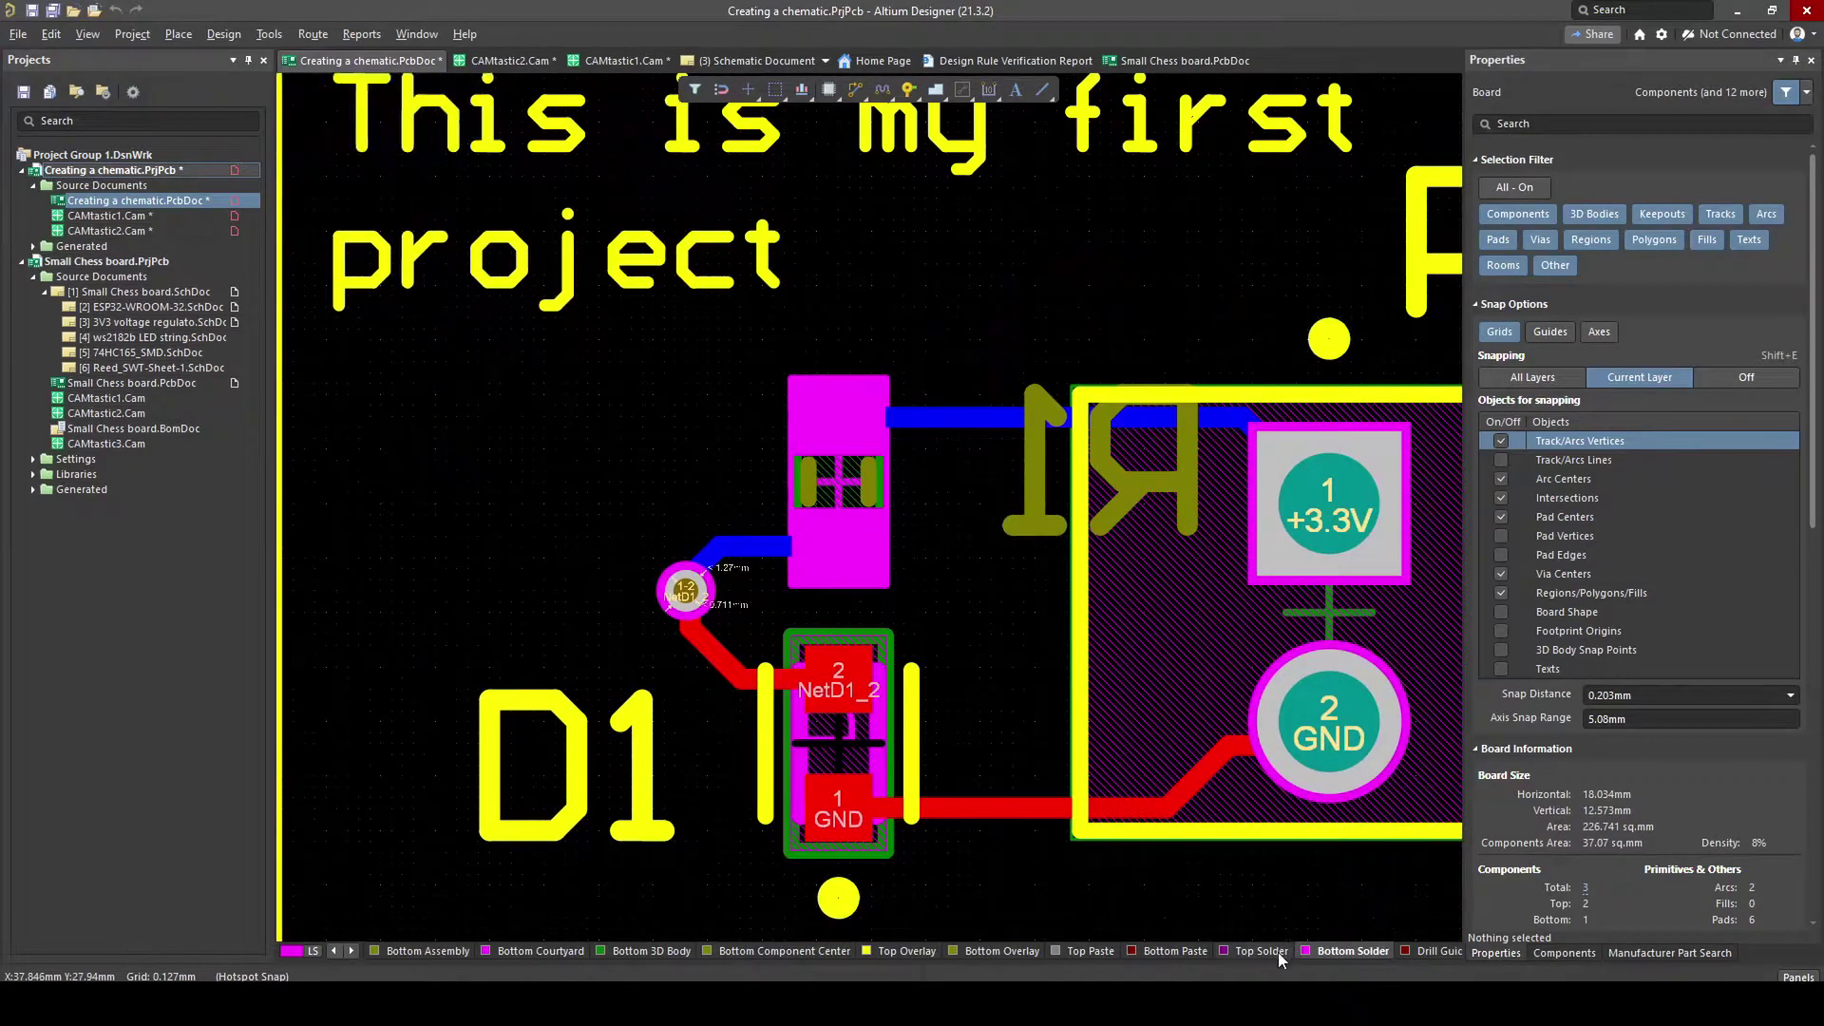
- Reopen Gerber Files setup, move the dialog, and tick Board Outline and Mechanical 1 for plotting
click(18, 33)
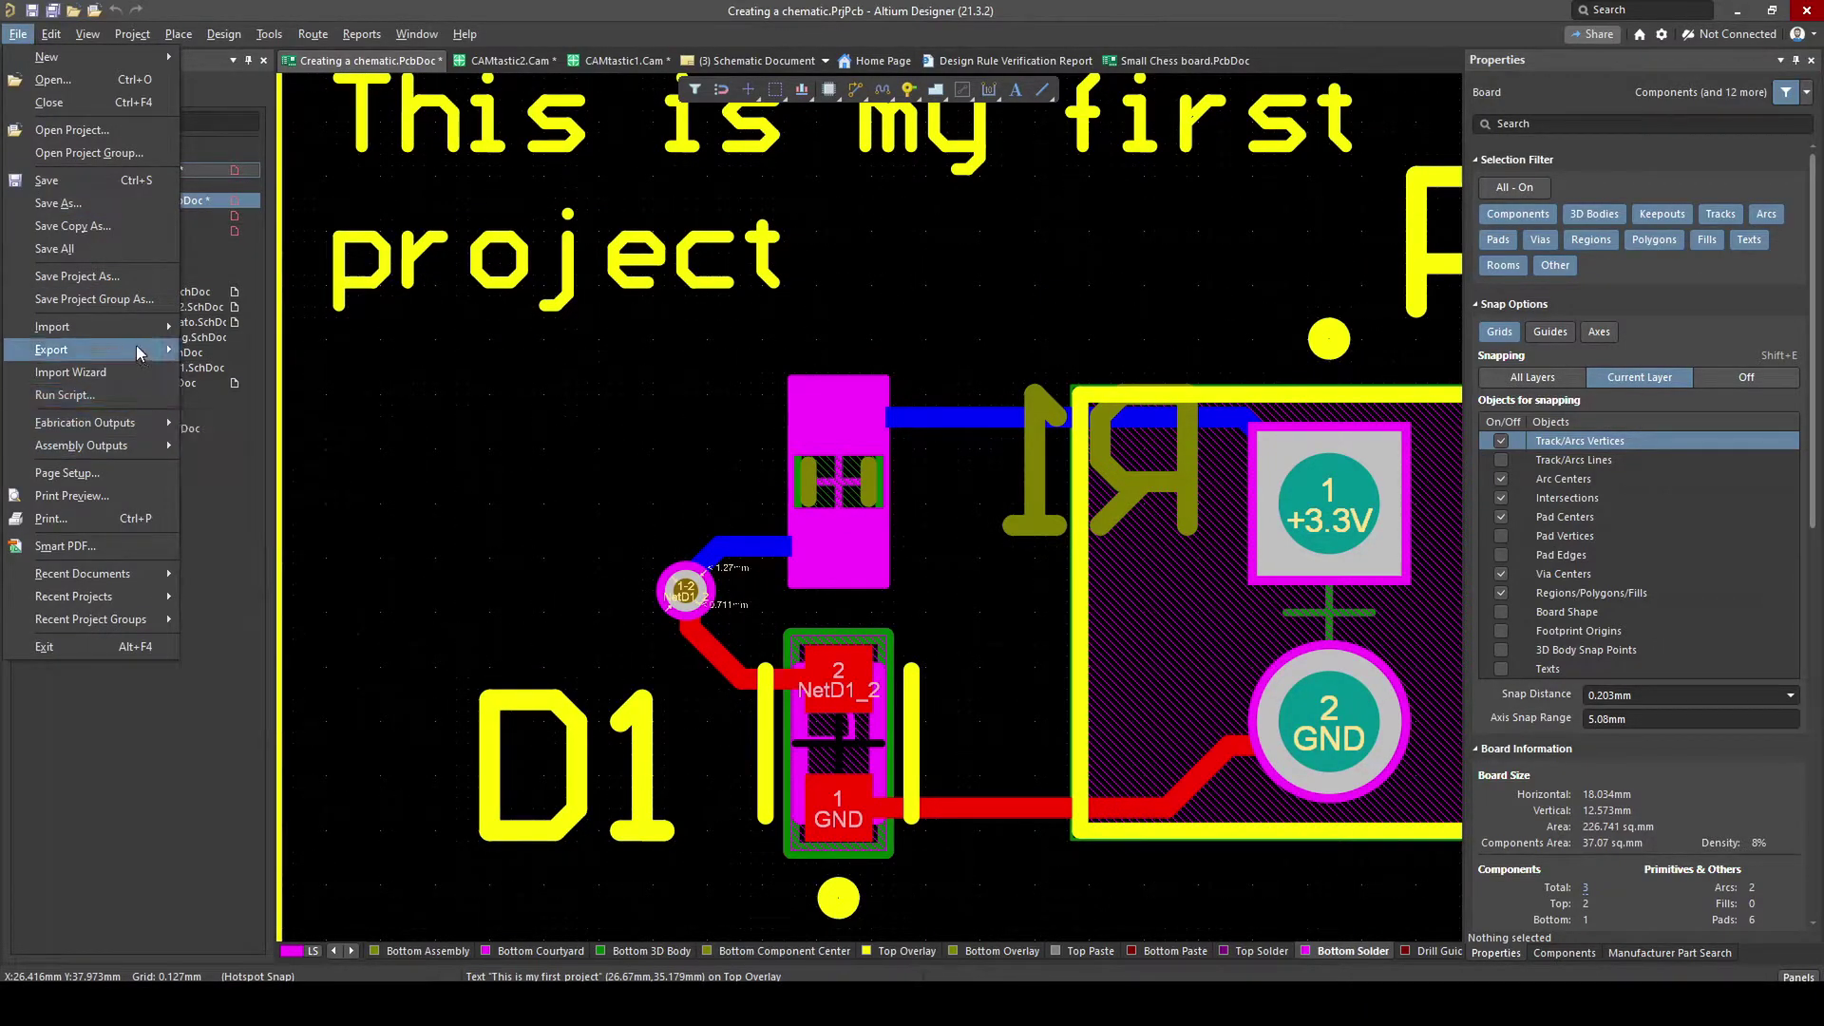
mouse_move(137, 349)
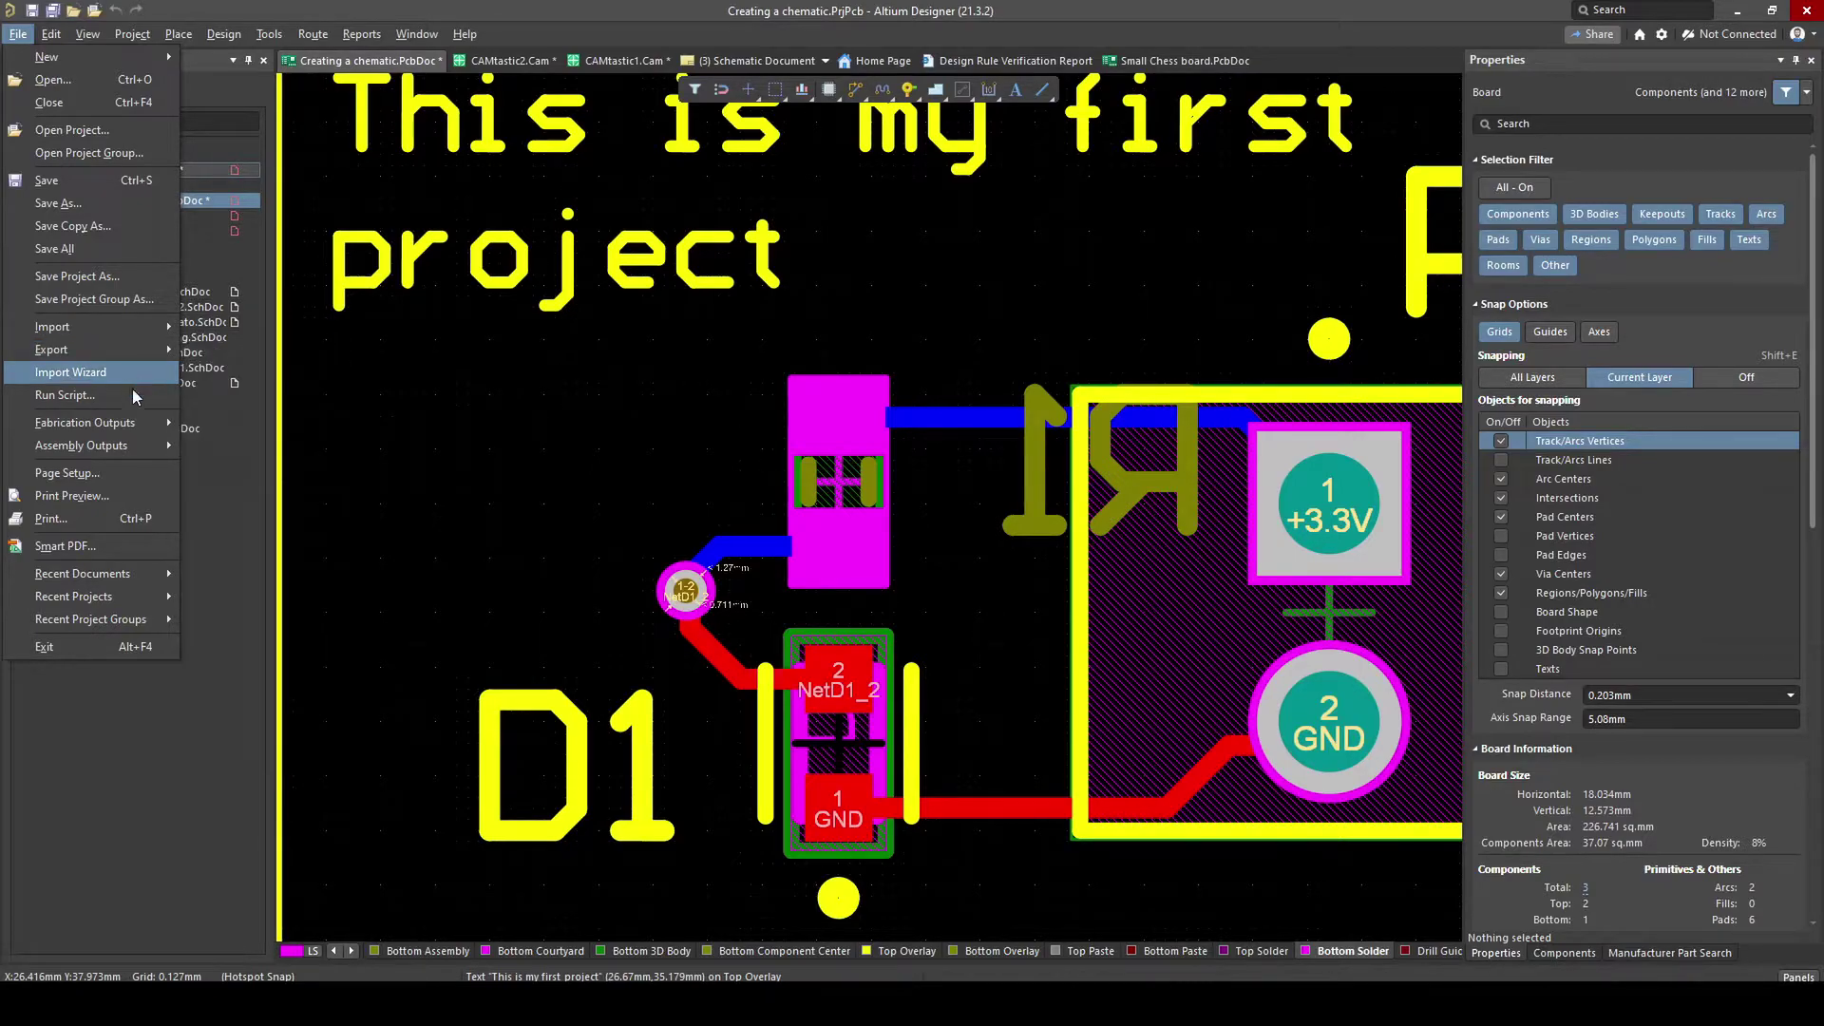
mouse_move(152, 422)
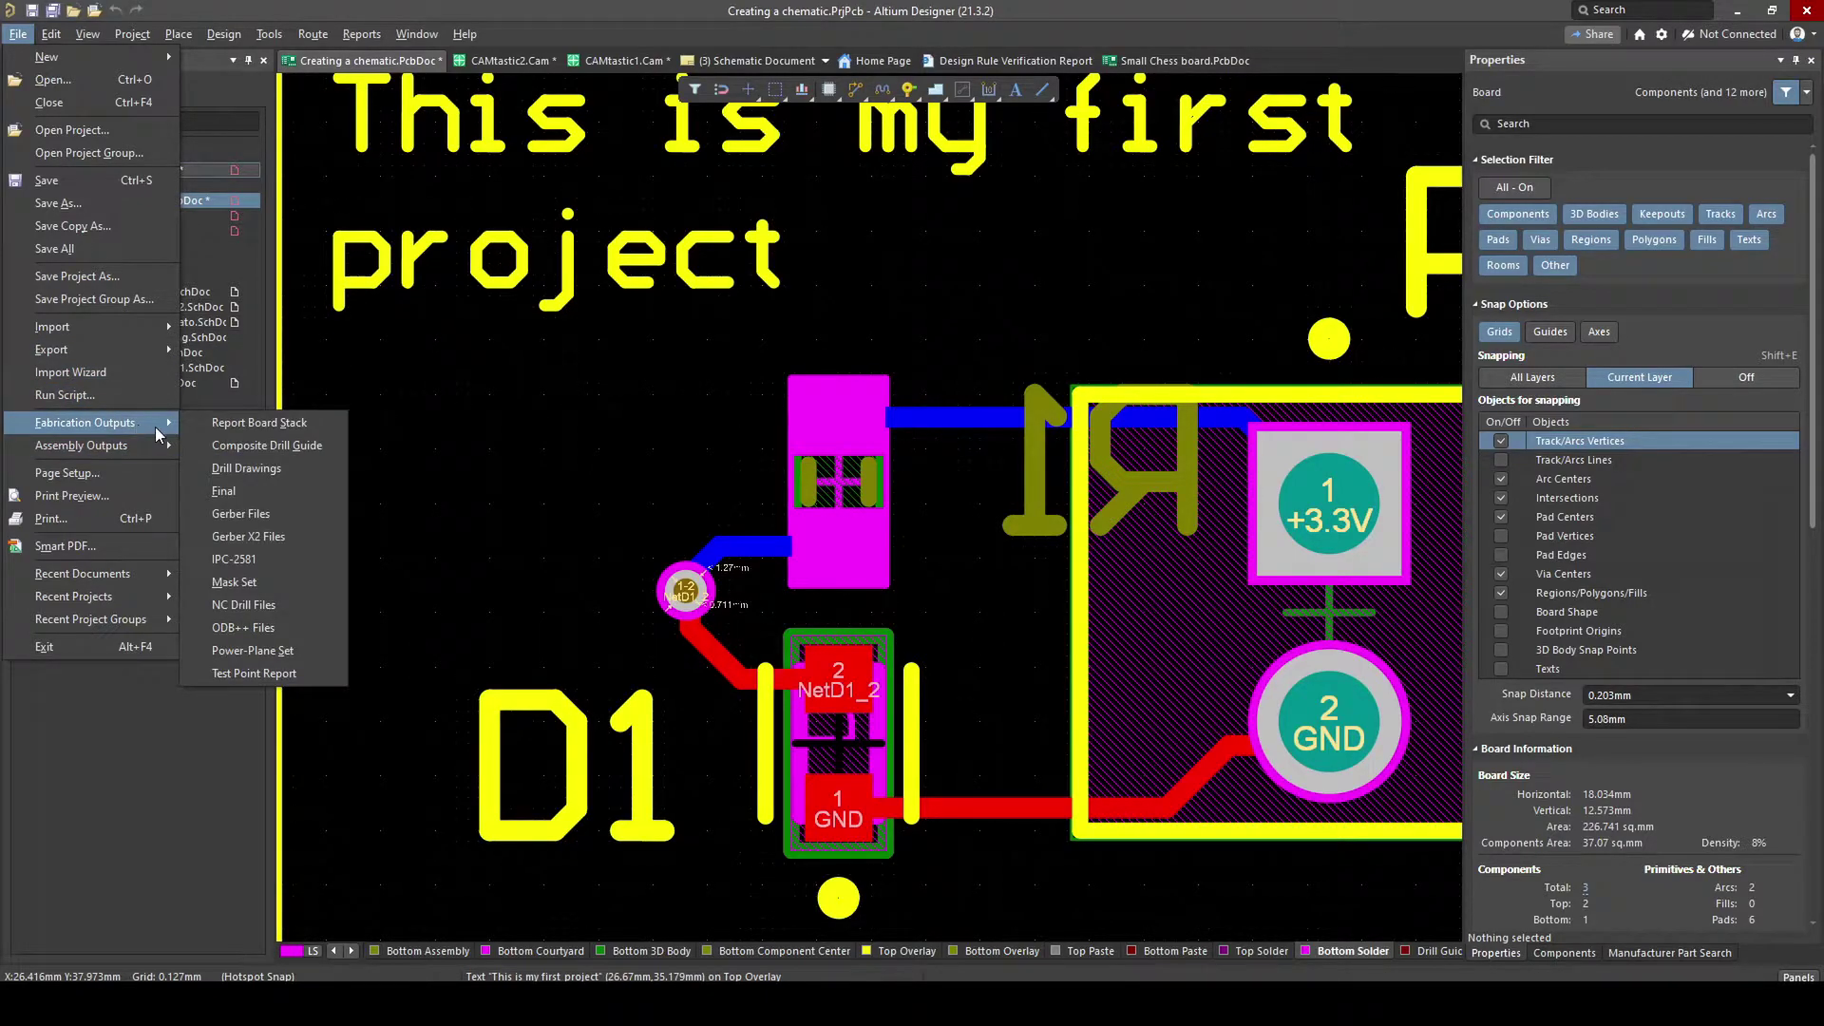
click(290, 514)
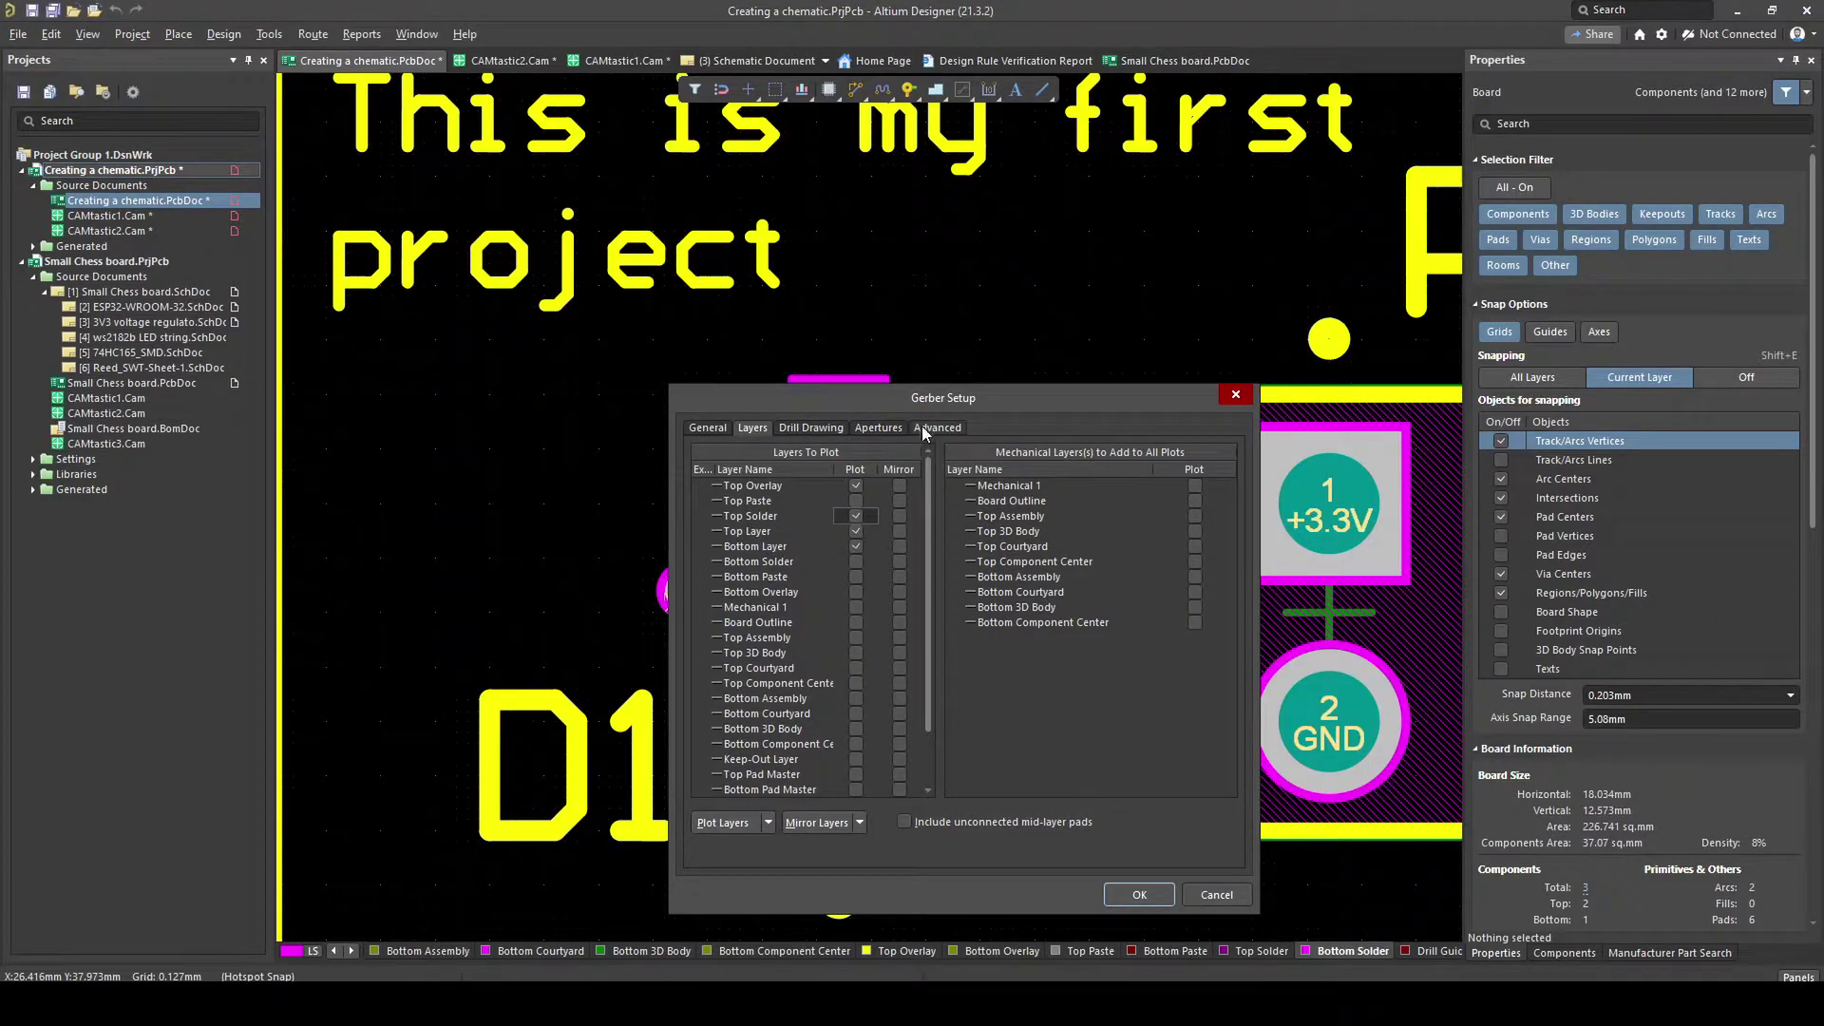
drag(907, 395, 786, 273)
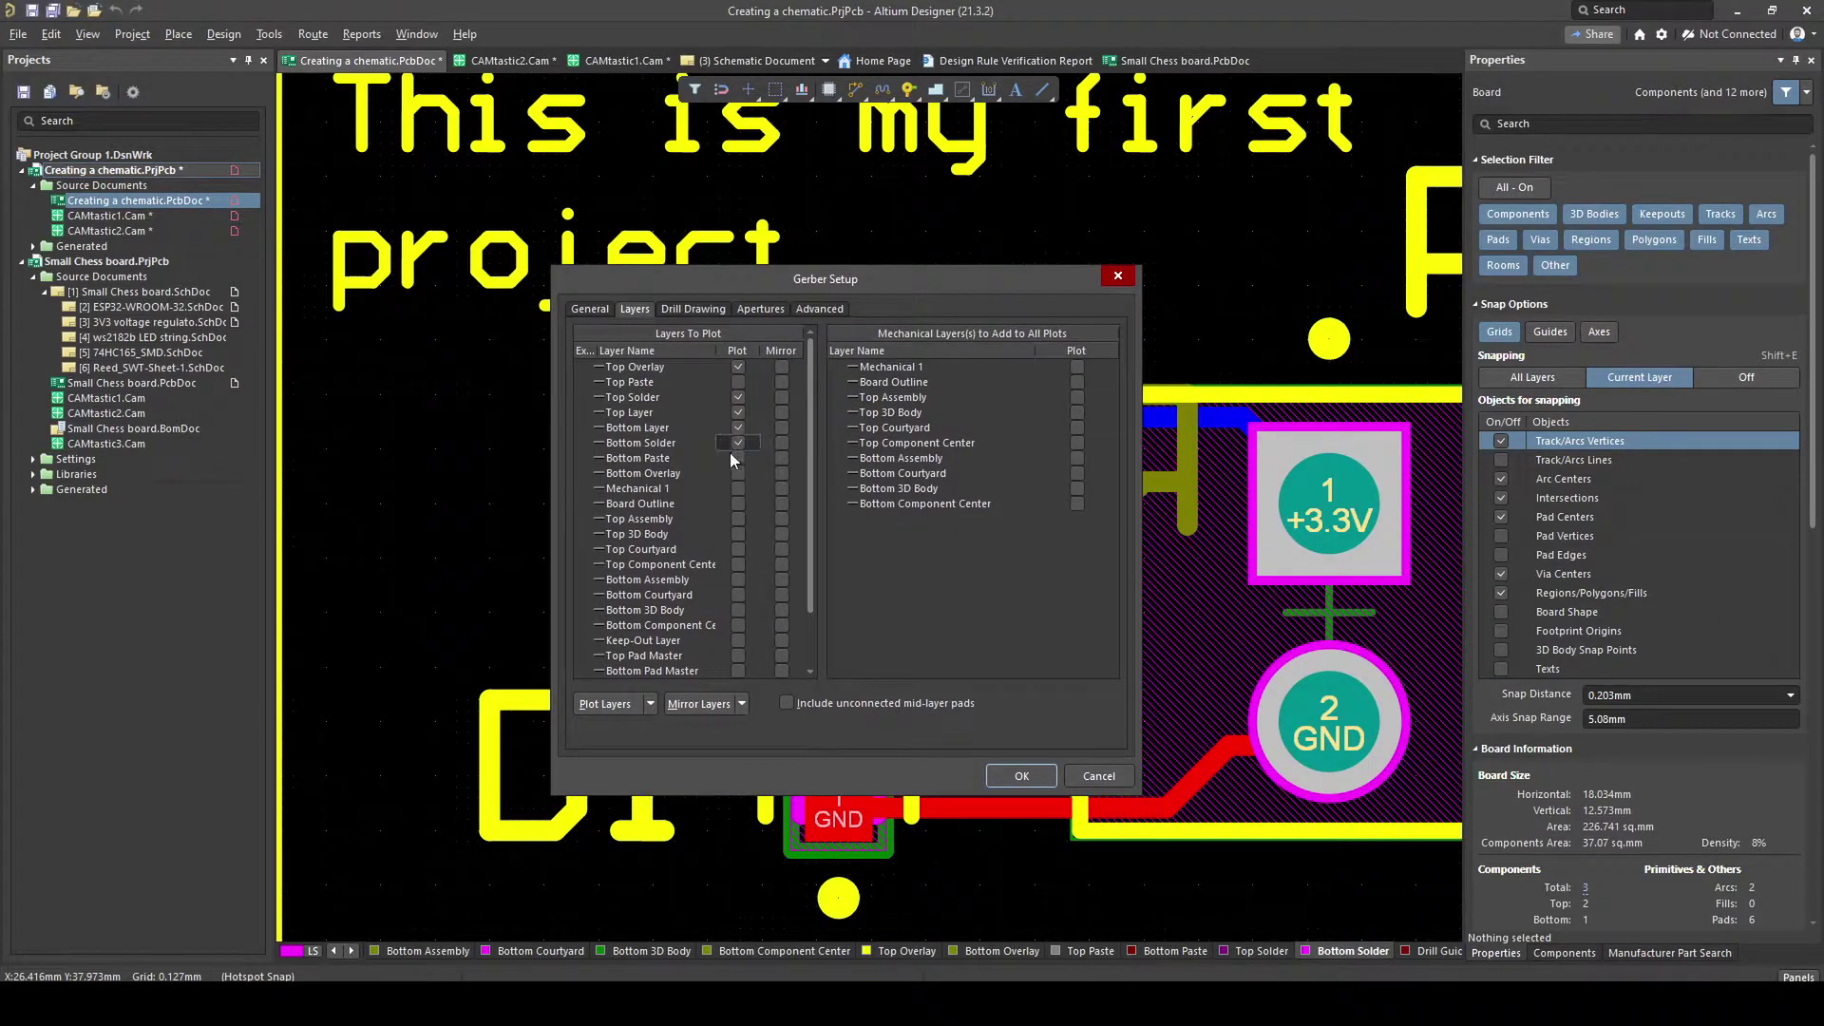
click(741, 507)
click(876, 367)
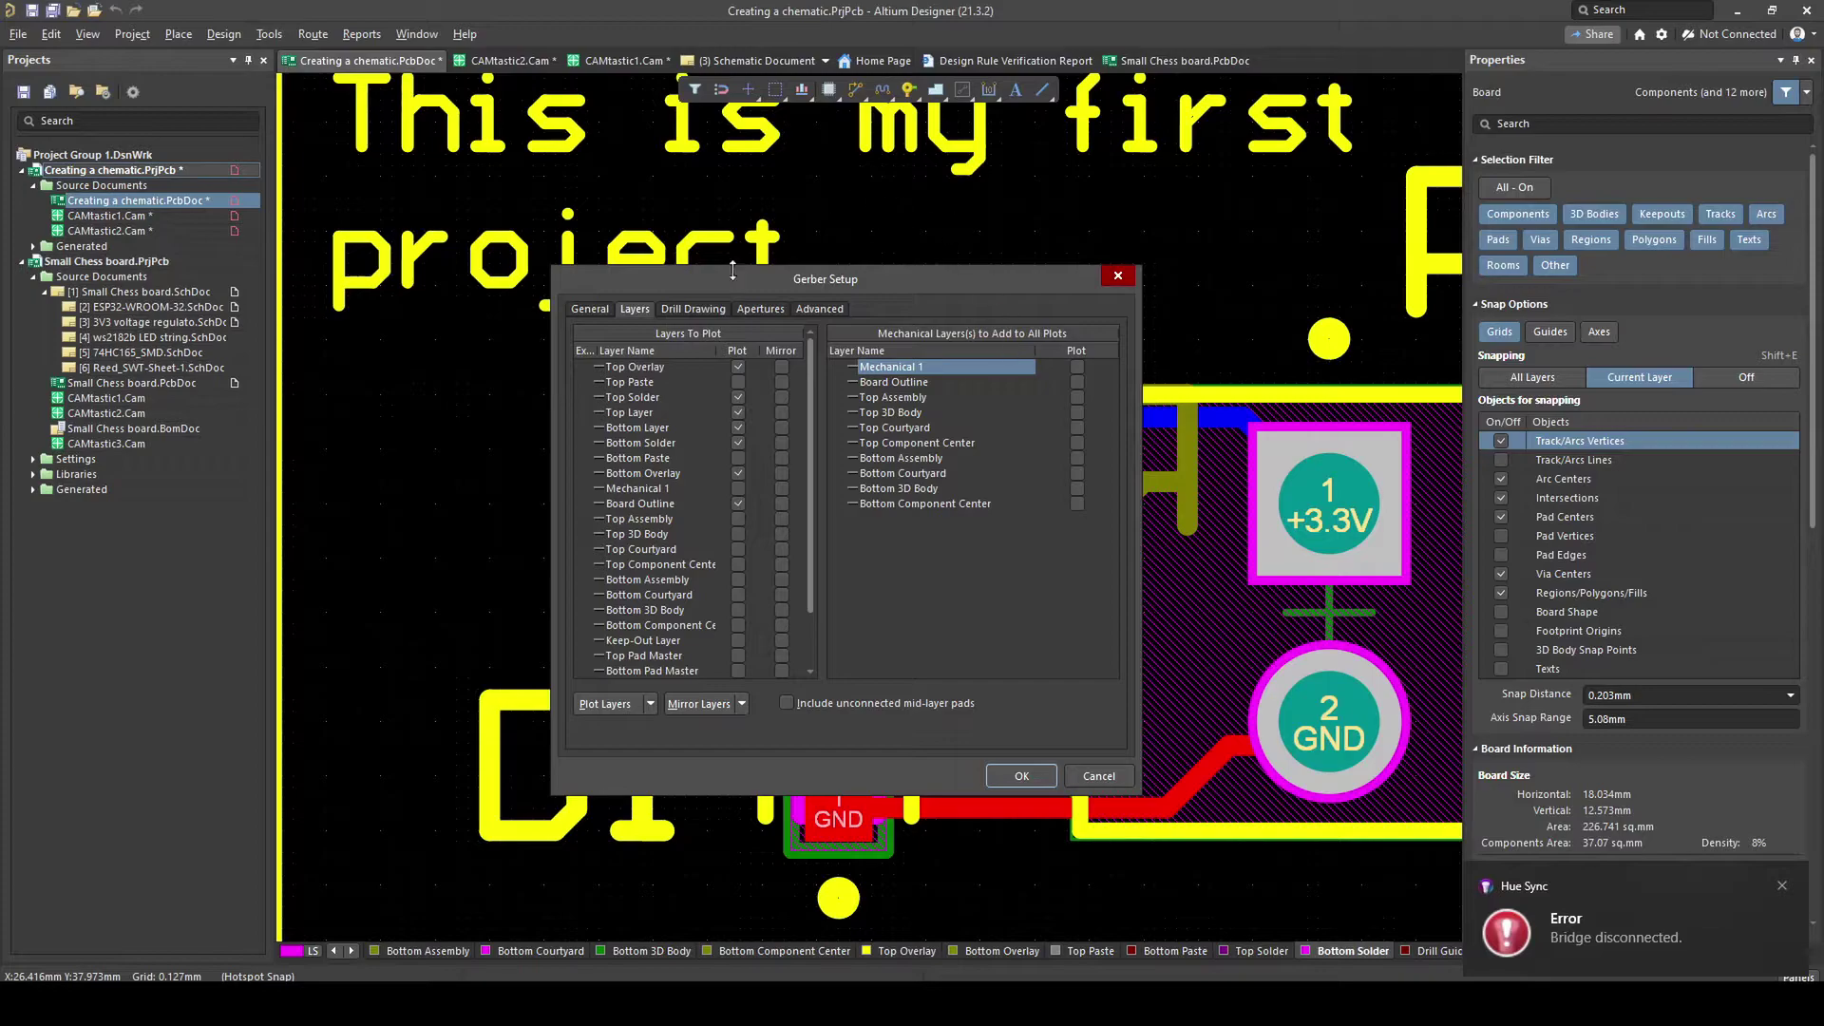
- Cancel Gerber Setup and make Board Outline the active layer
click(1100, 781)
ctrl+scroll(982, 564, down, 3)
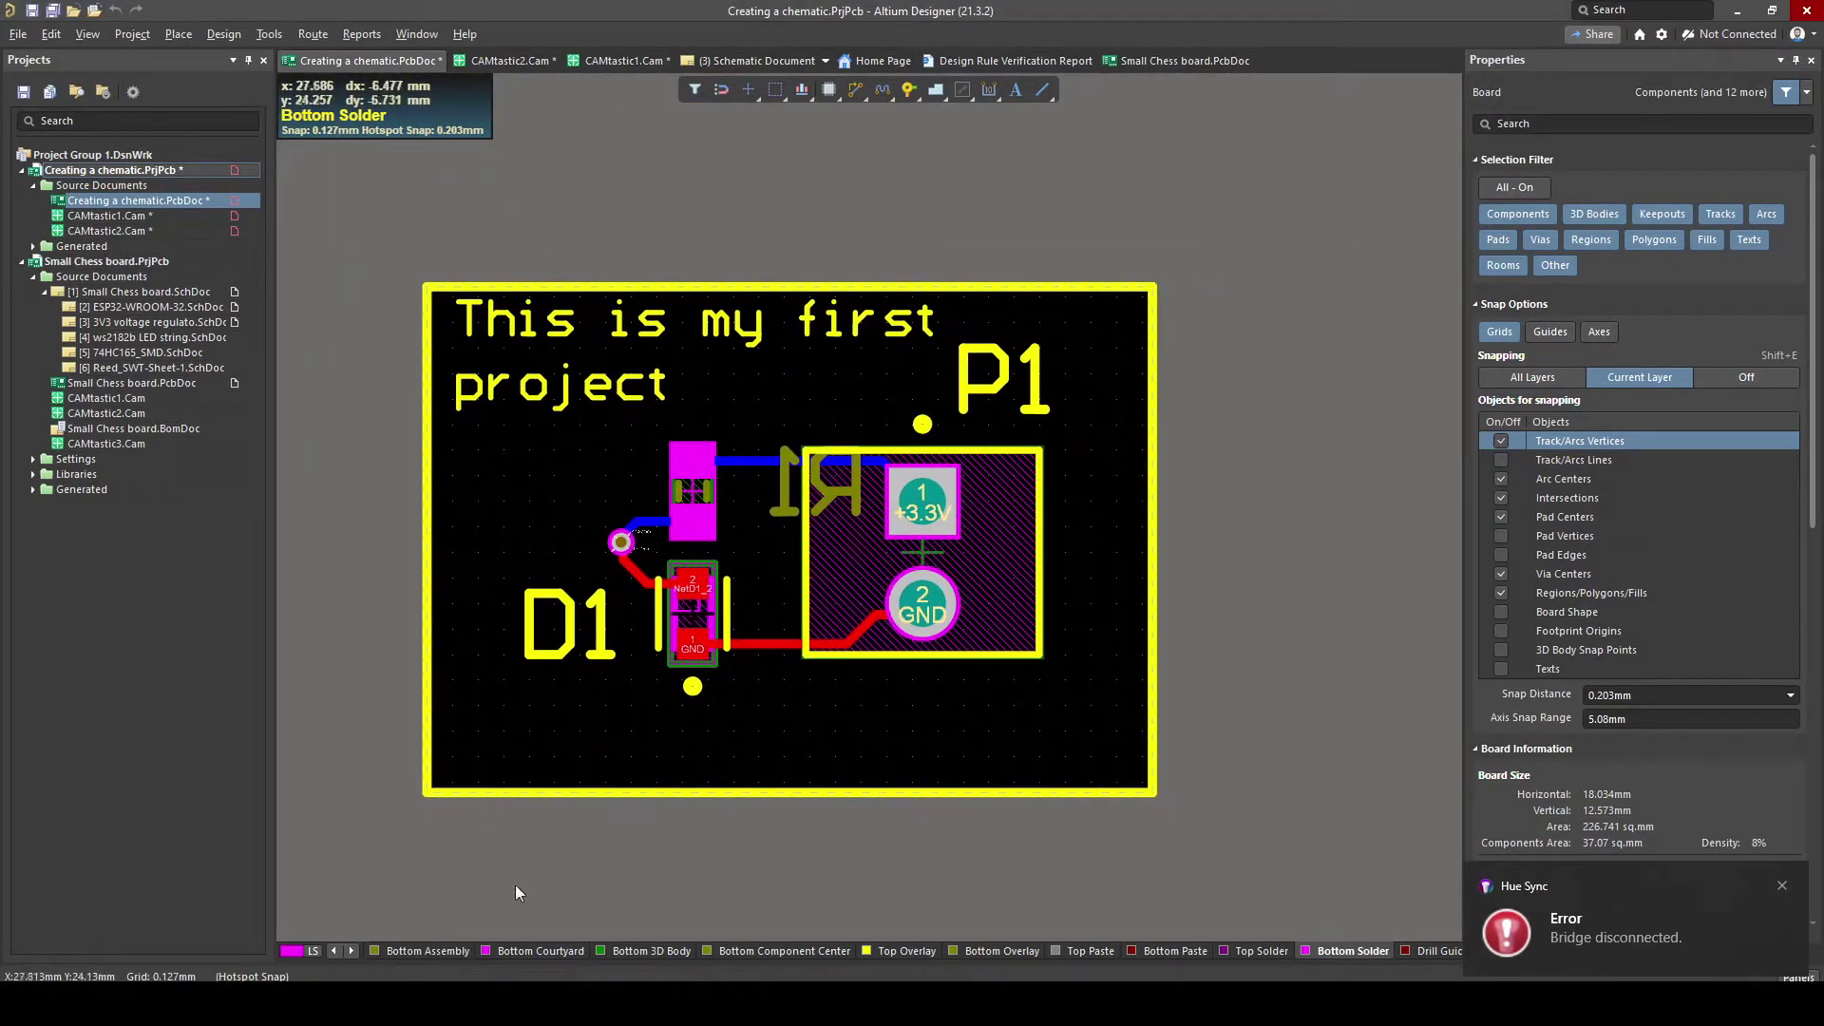
click(335, 951)
click(335, 952)
click(335, 951)
click(590, 949)
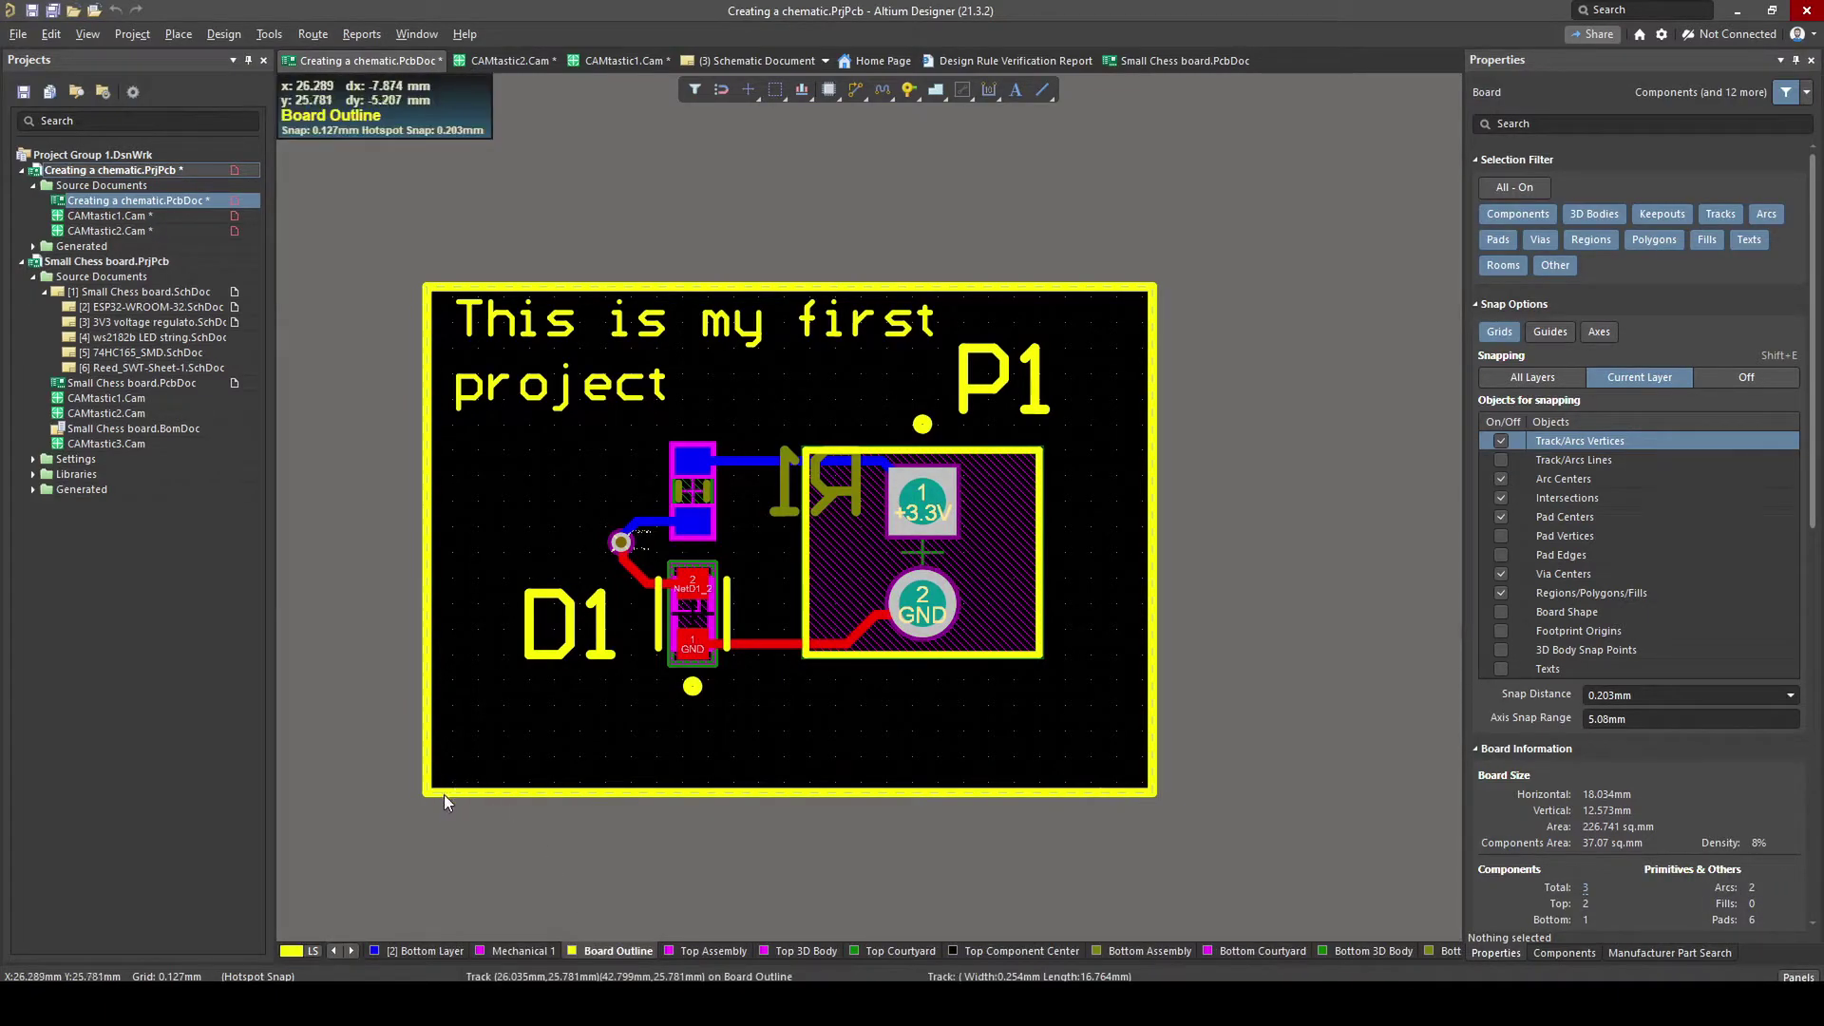
- Stretch the bottom board outline edge and select all connected outline tracks
key(3)
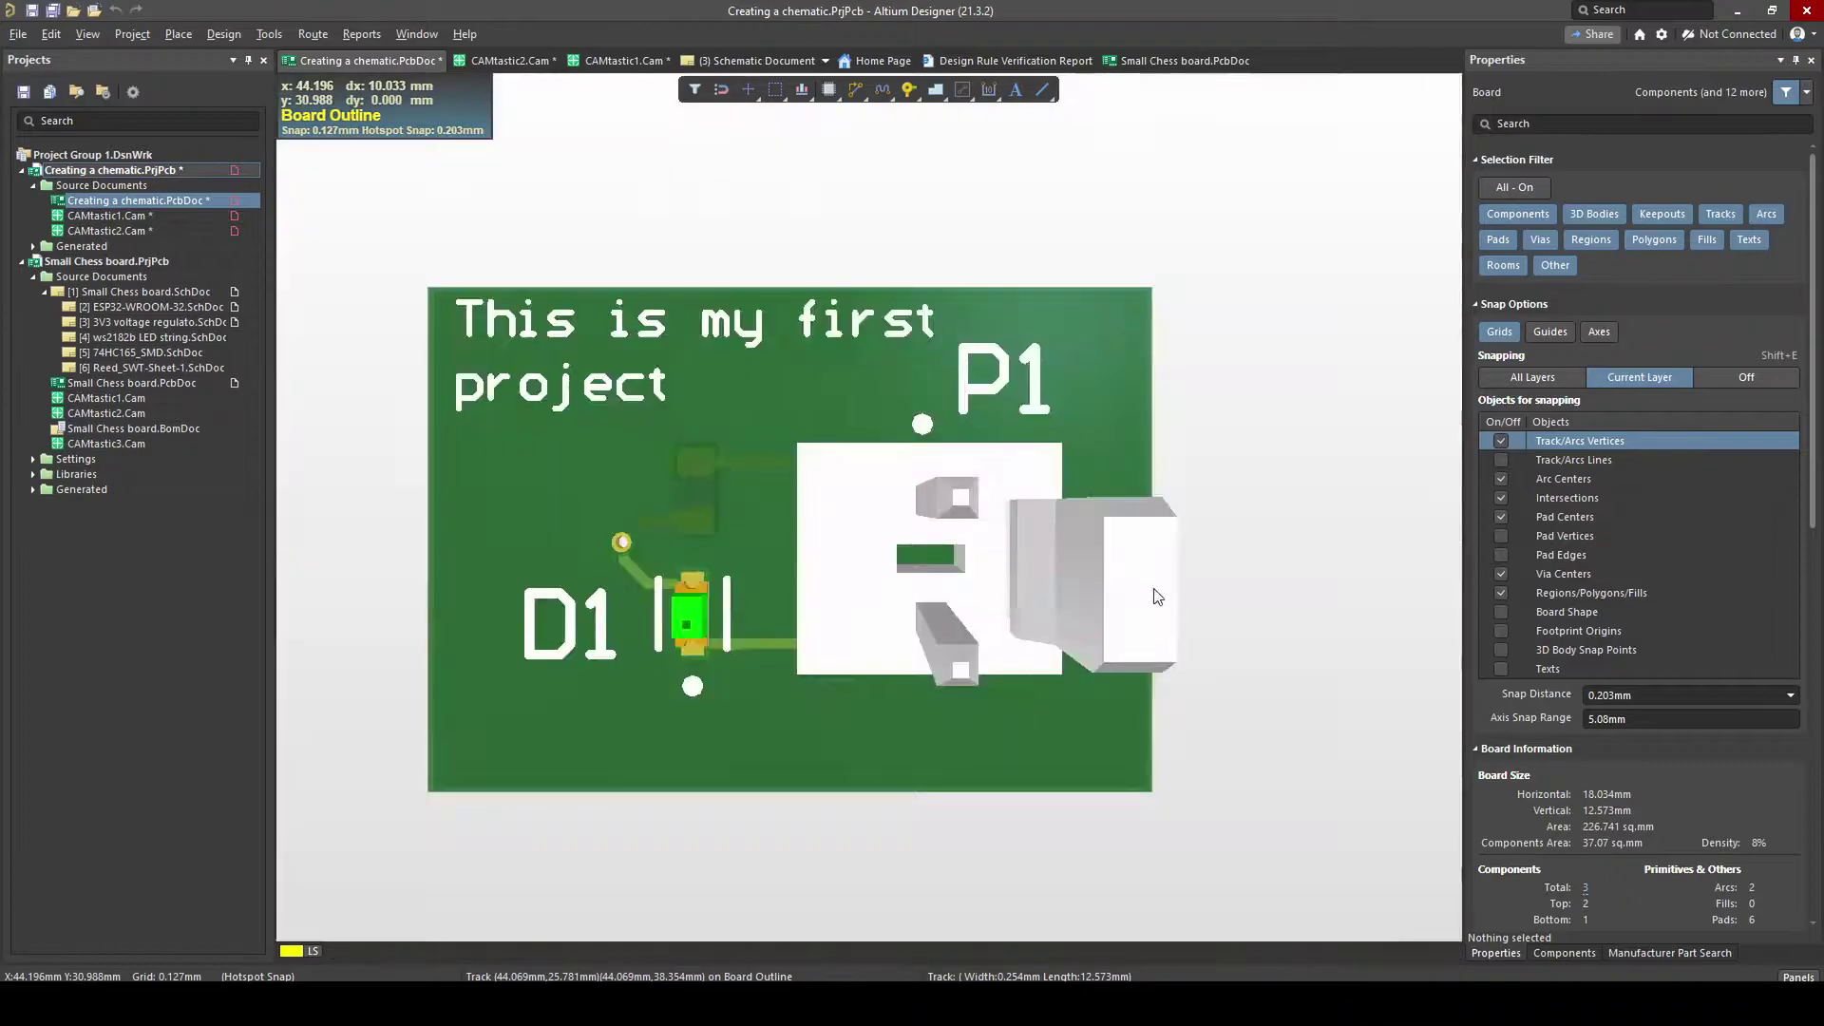
key(2)
ctrl+scroll(1152, 596, up, 1)
ctrl+scroll(1136, 635, down, 3)
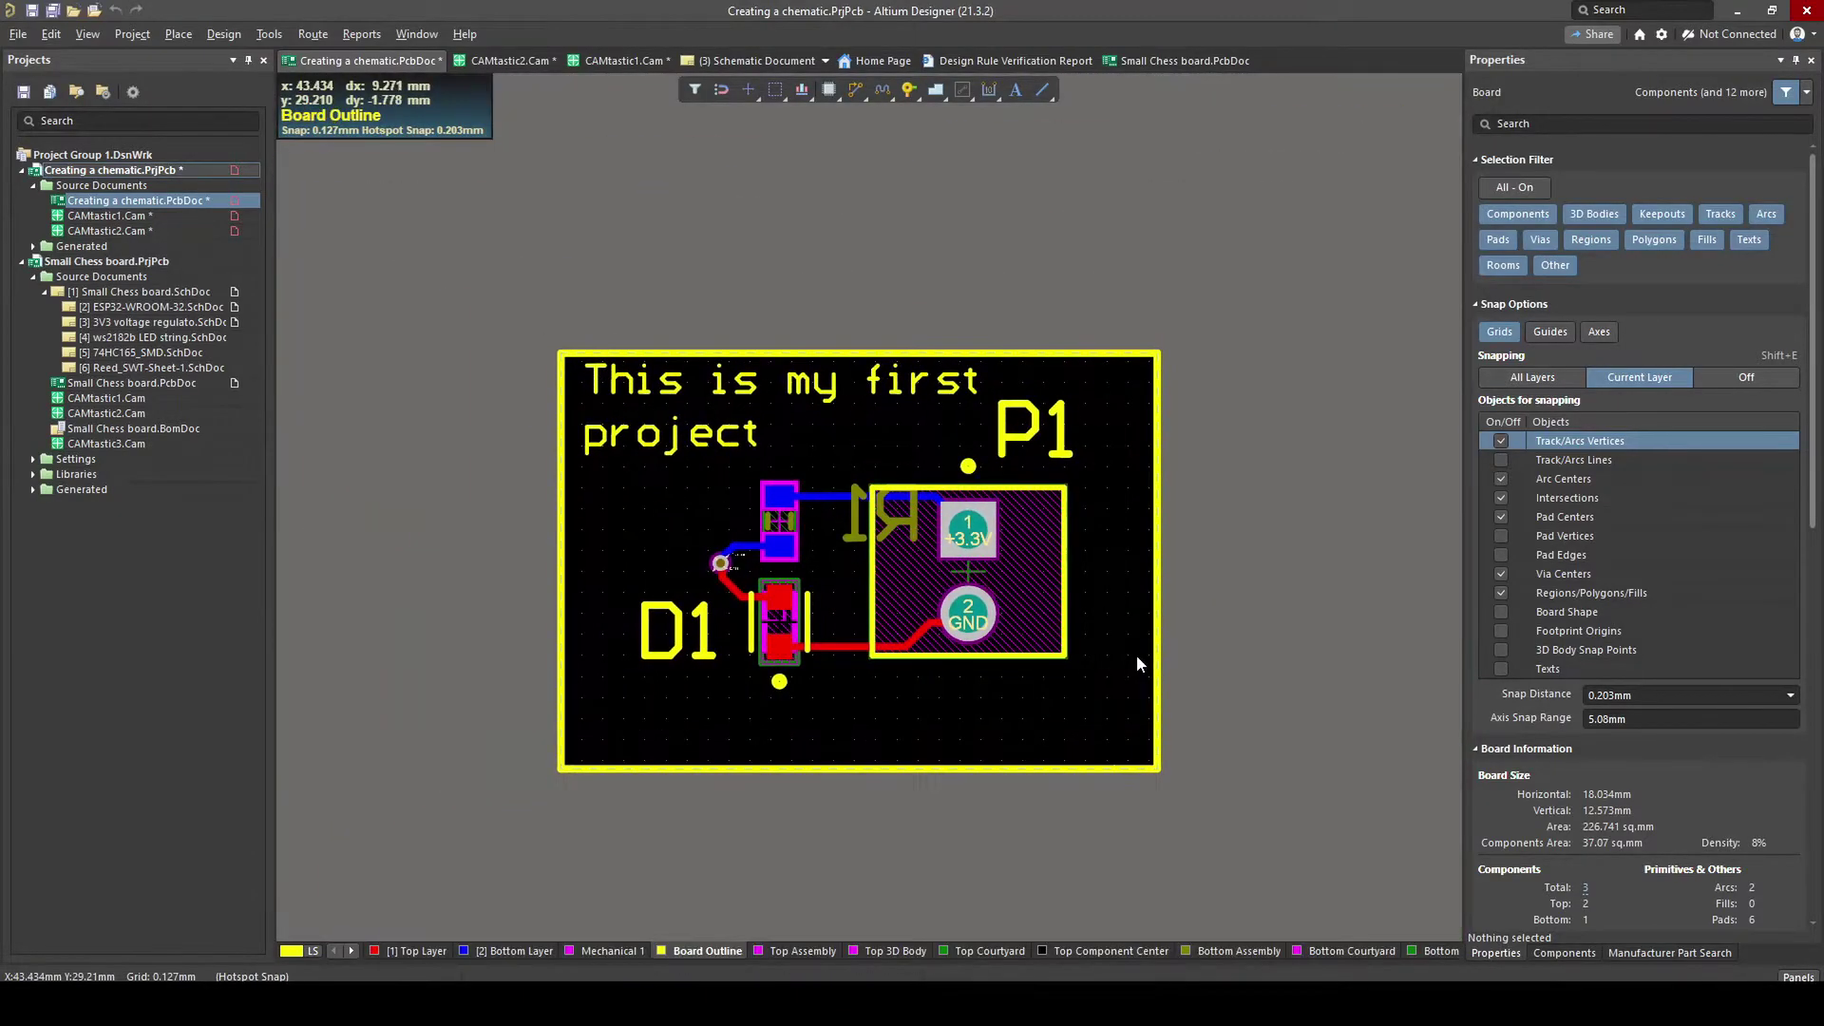
drag(977, 612, 1110, 643)
click(1079, 669)
click(1073, 646)
key(Tab)
- Define the board shape from the selected outline tracks and check it in 3D
click(223, 35)
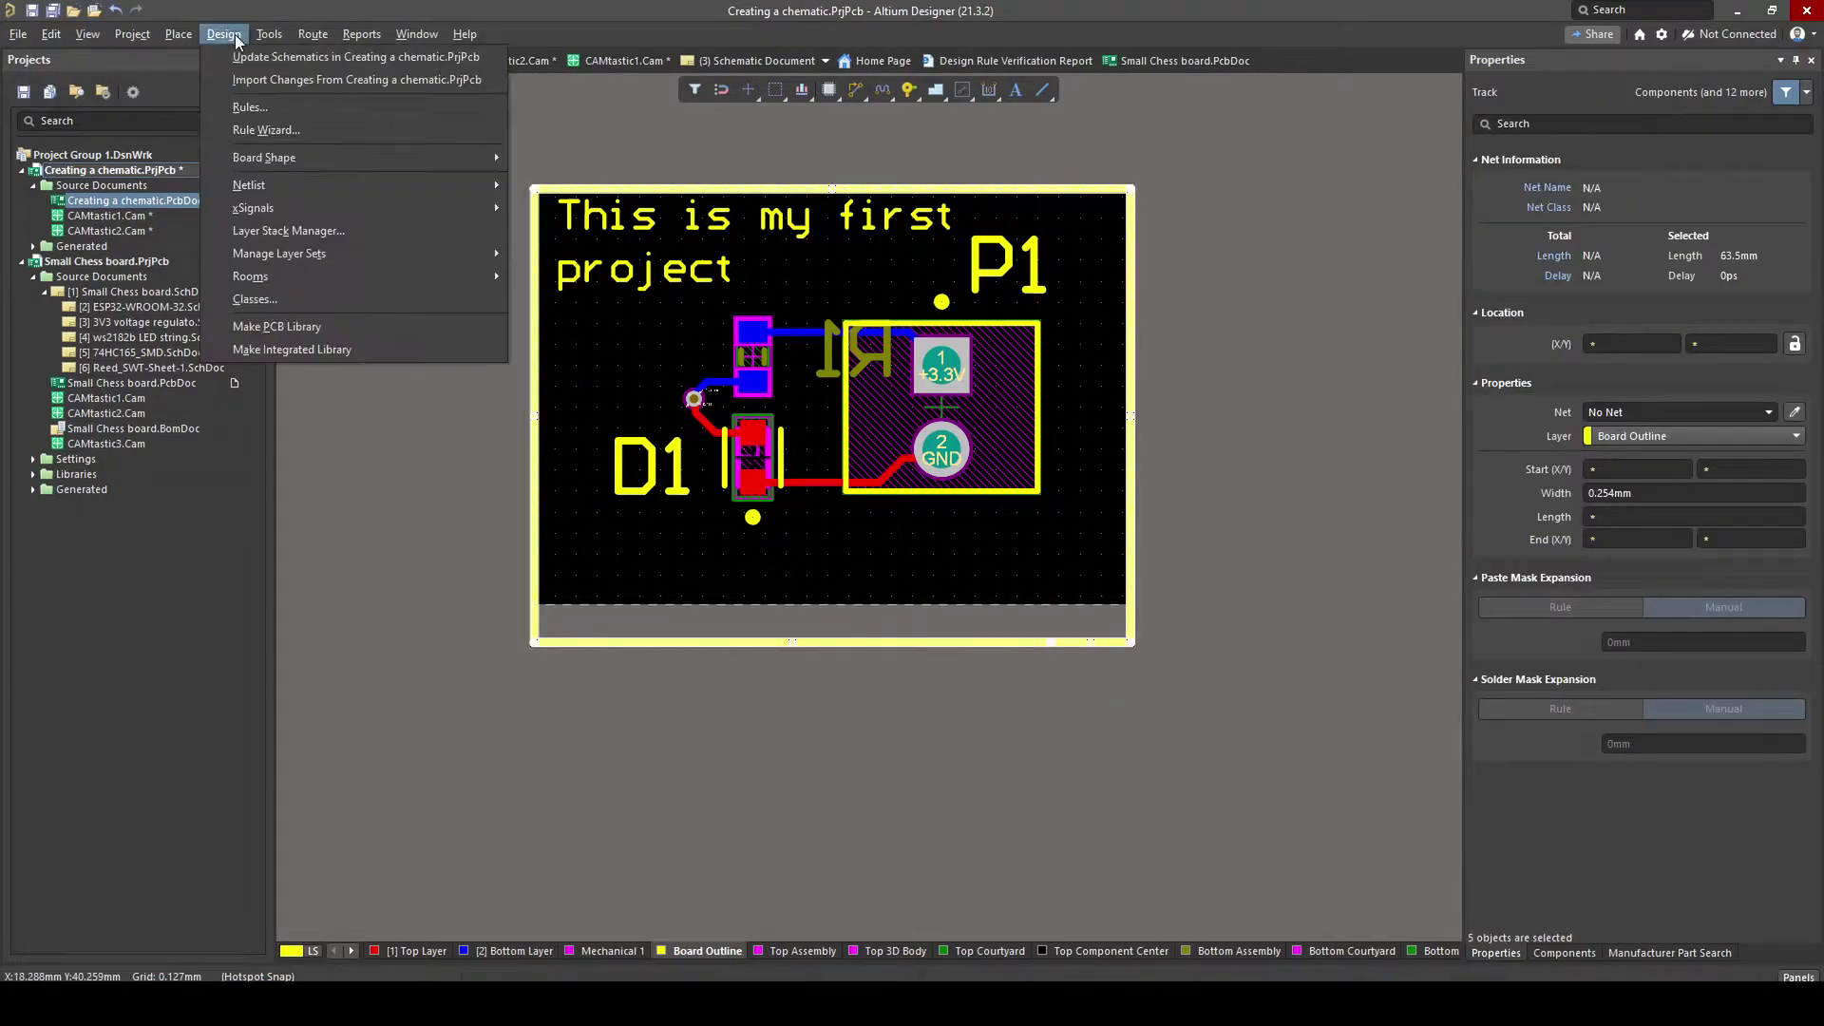
click(314, 35)
click(315, 35)
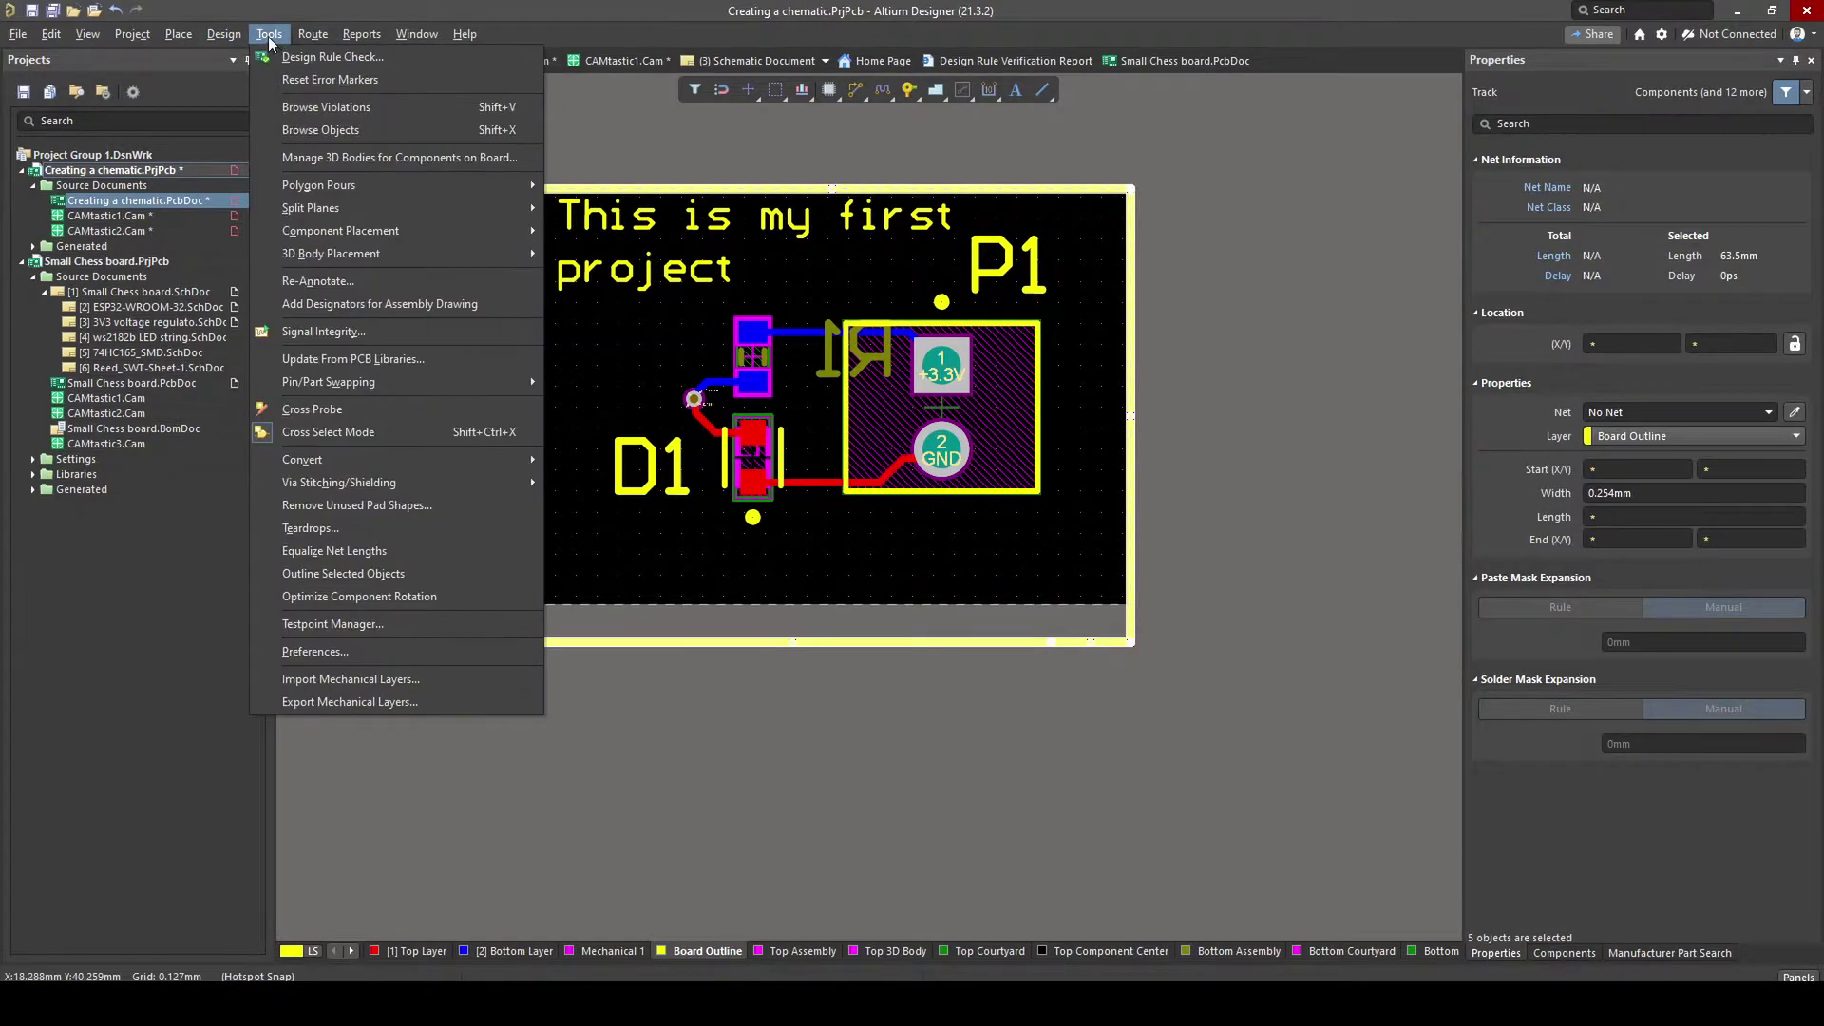
mouse_move(285, 157)
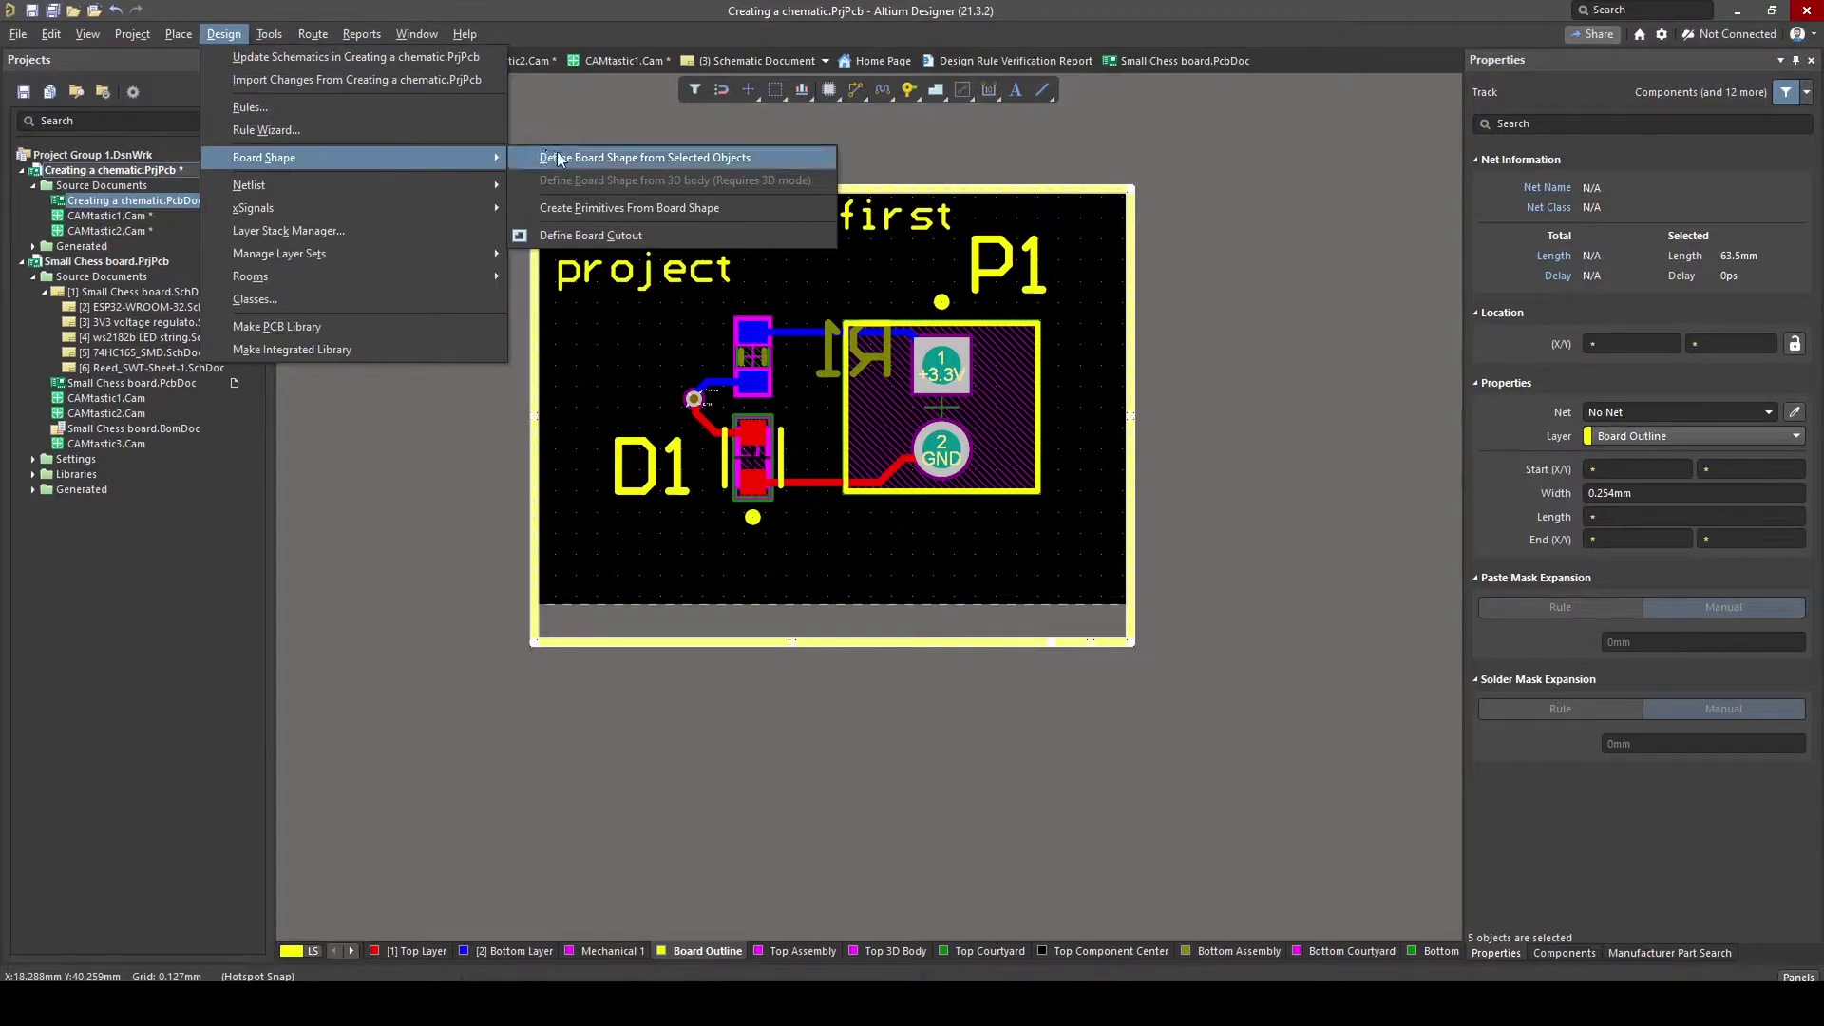
click(608, 155)
key(3)
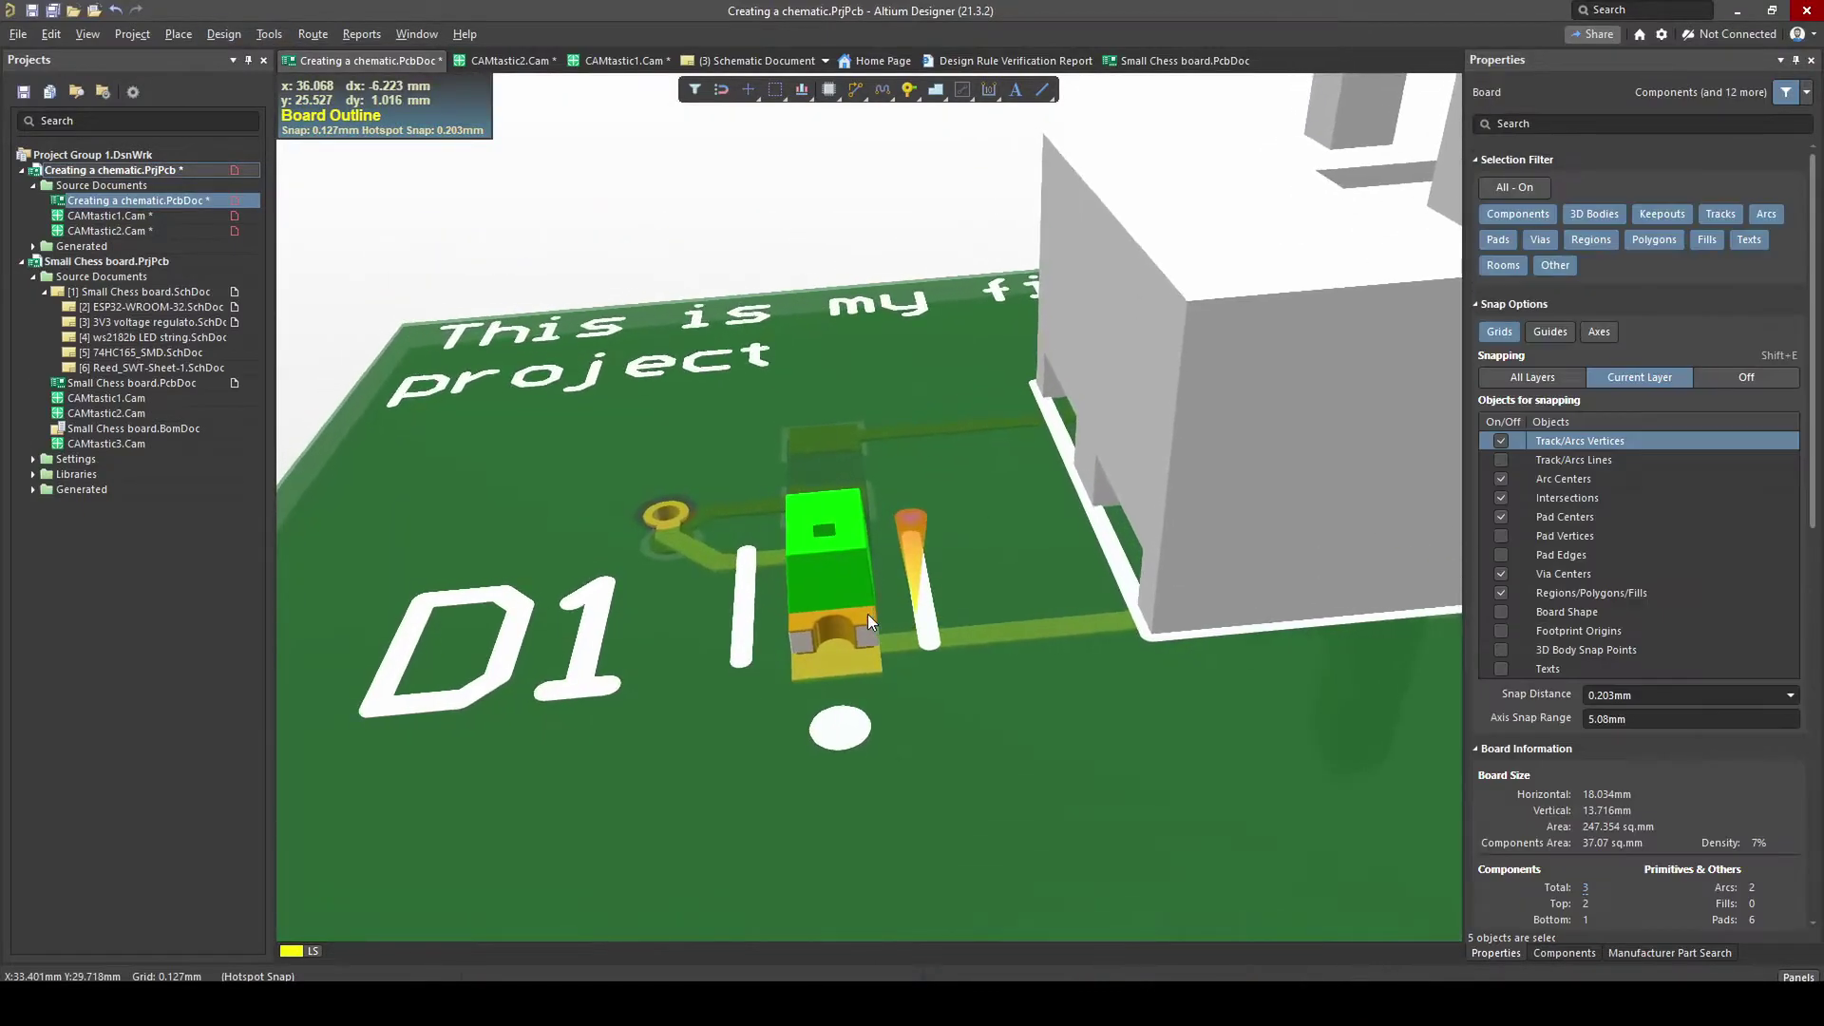
key(2)
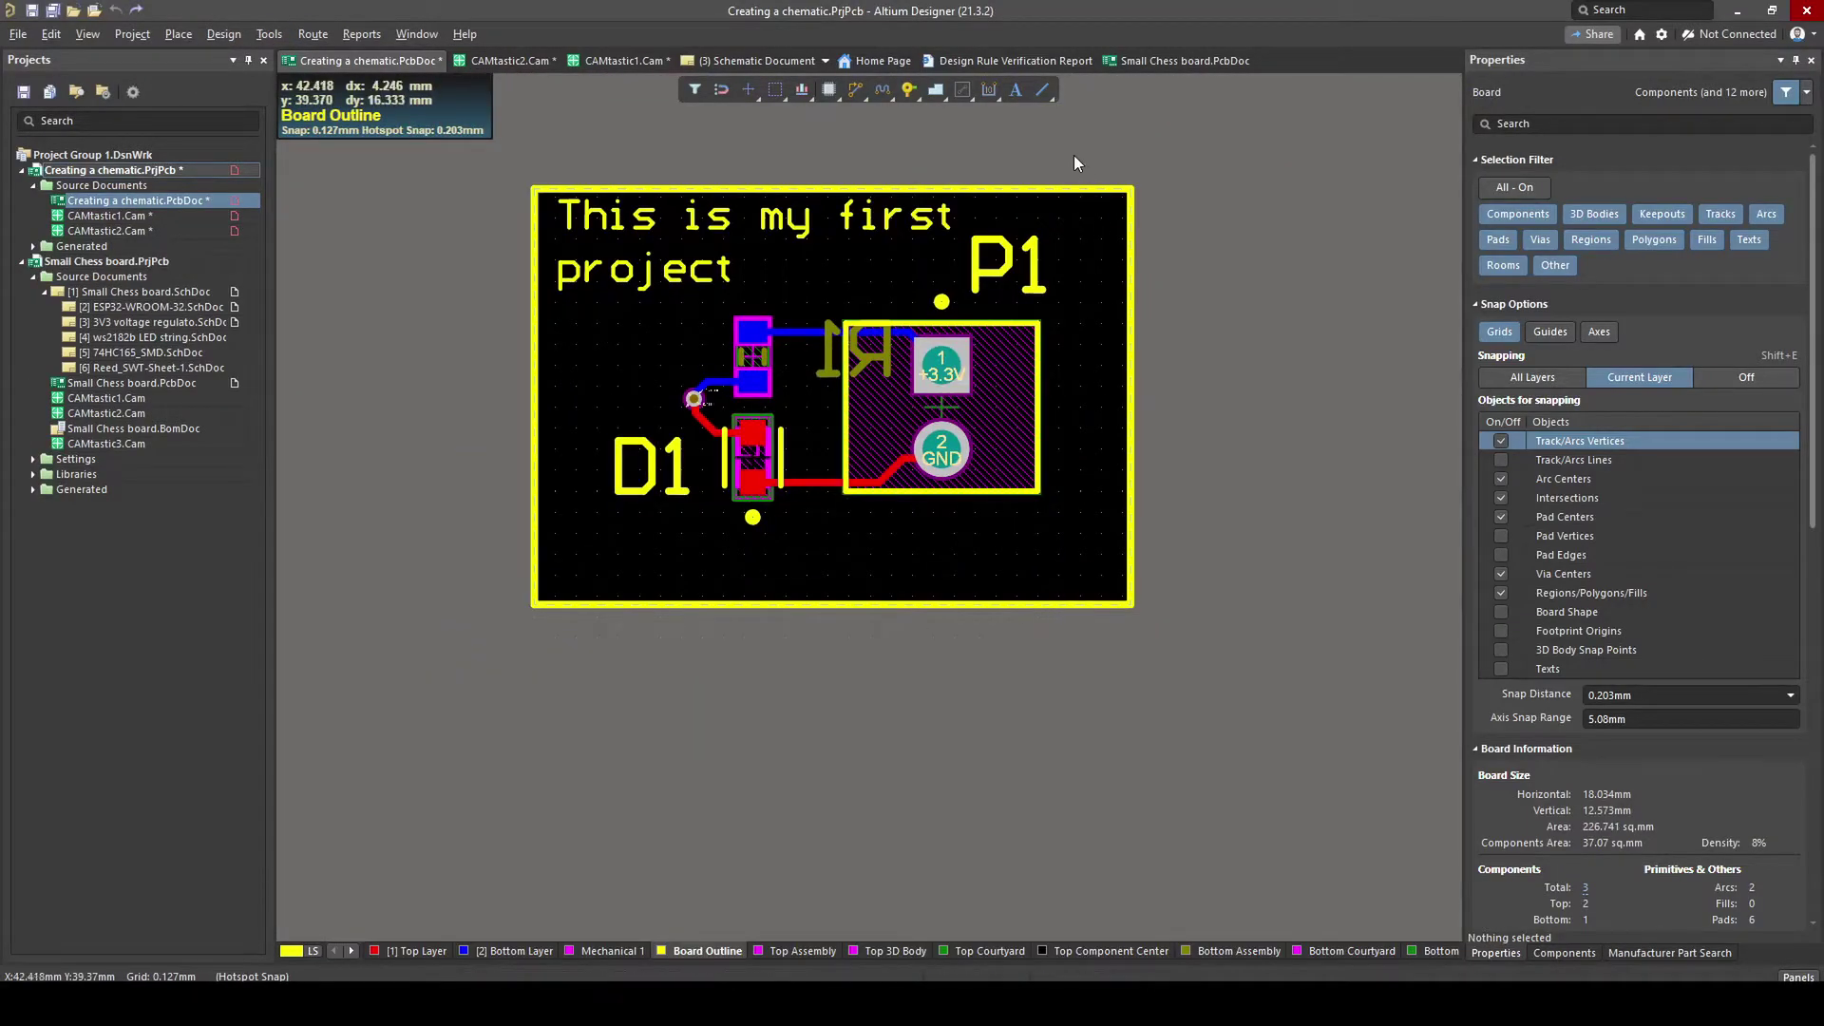
click(18, 34)
- Open Gerber Files setup and scroll through the ticked copper, solder, overlay and Board Outline layers
mouse_move(101, 427)
click(271, 505)
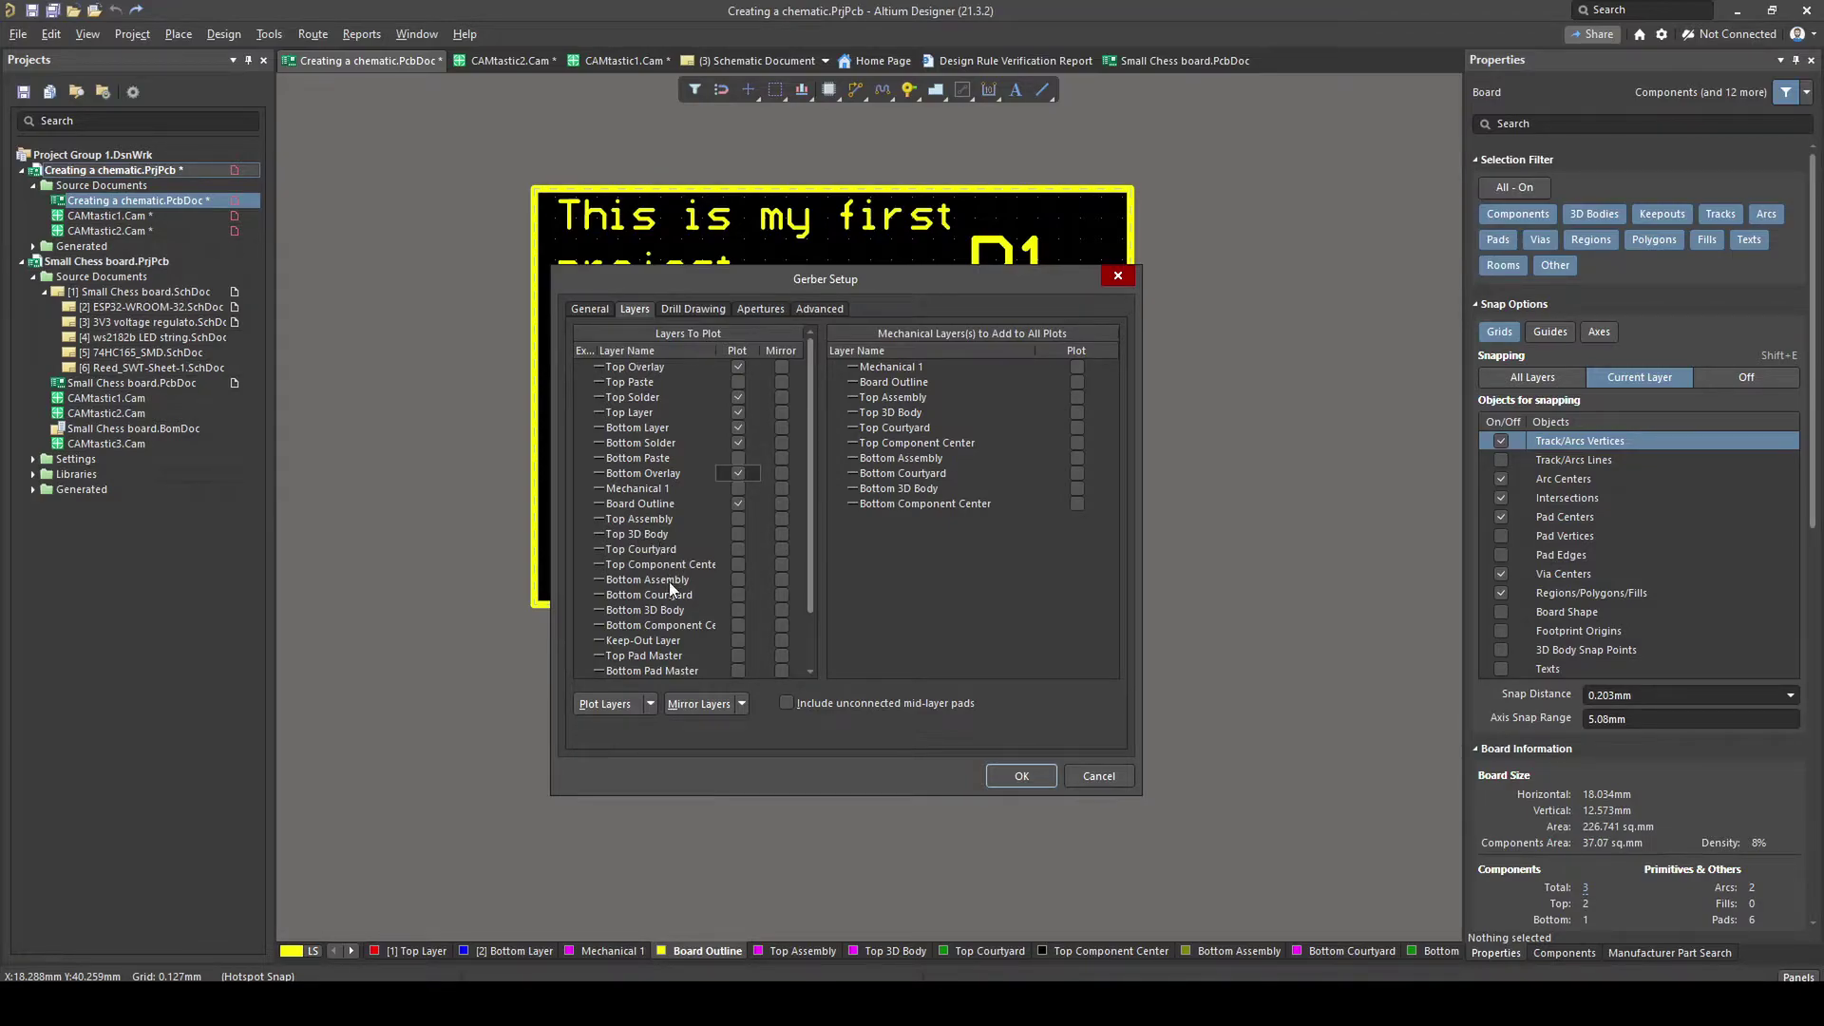
scroll(669, 579, down, 1)
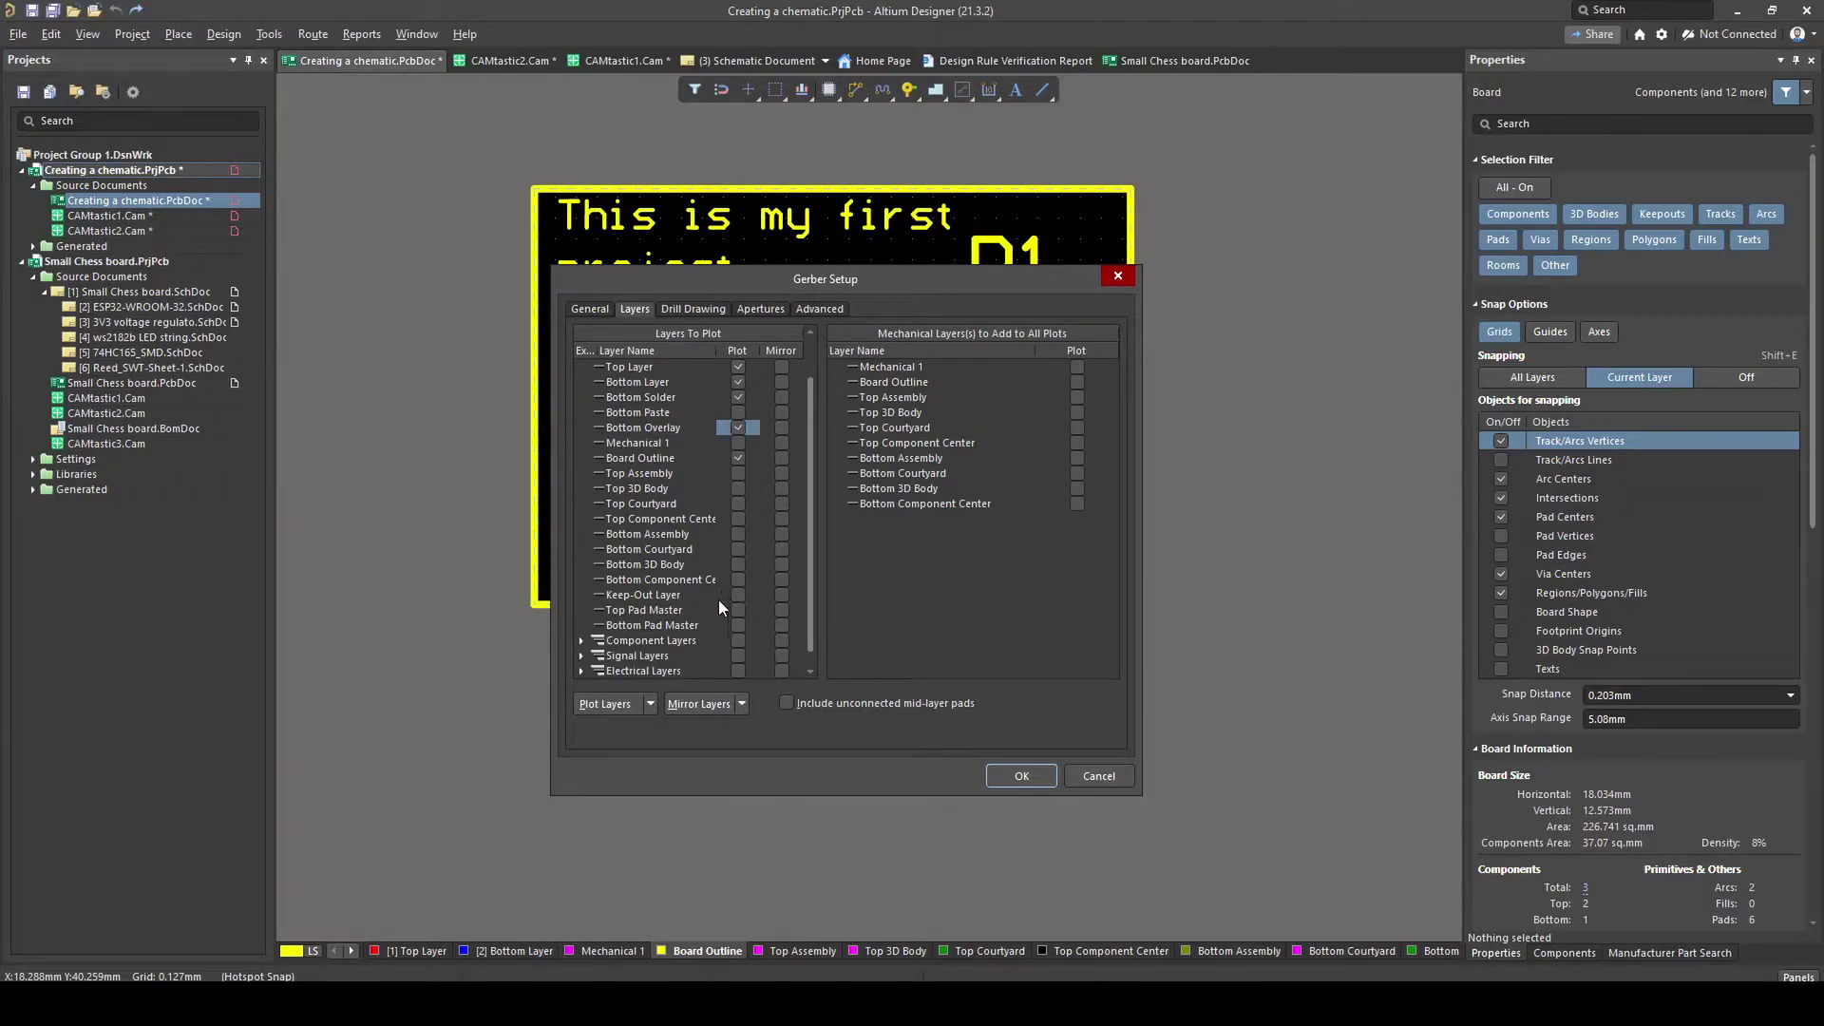
- Generate the Gerber output into CAMtastic3.Cam and view the silkscreen layer alone
click(1003, 772)
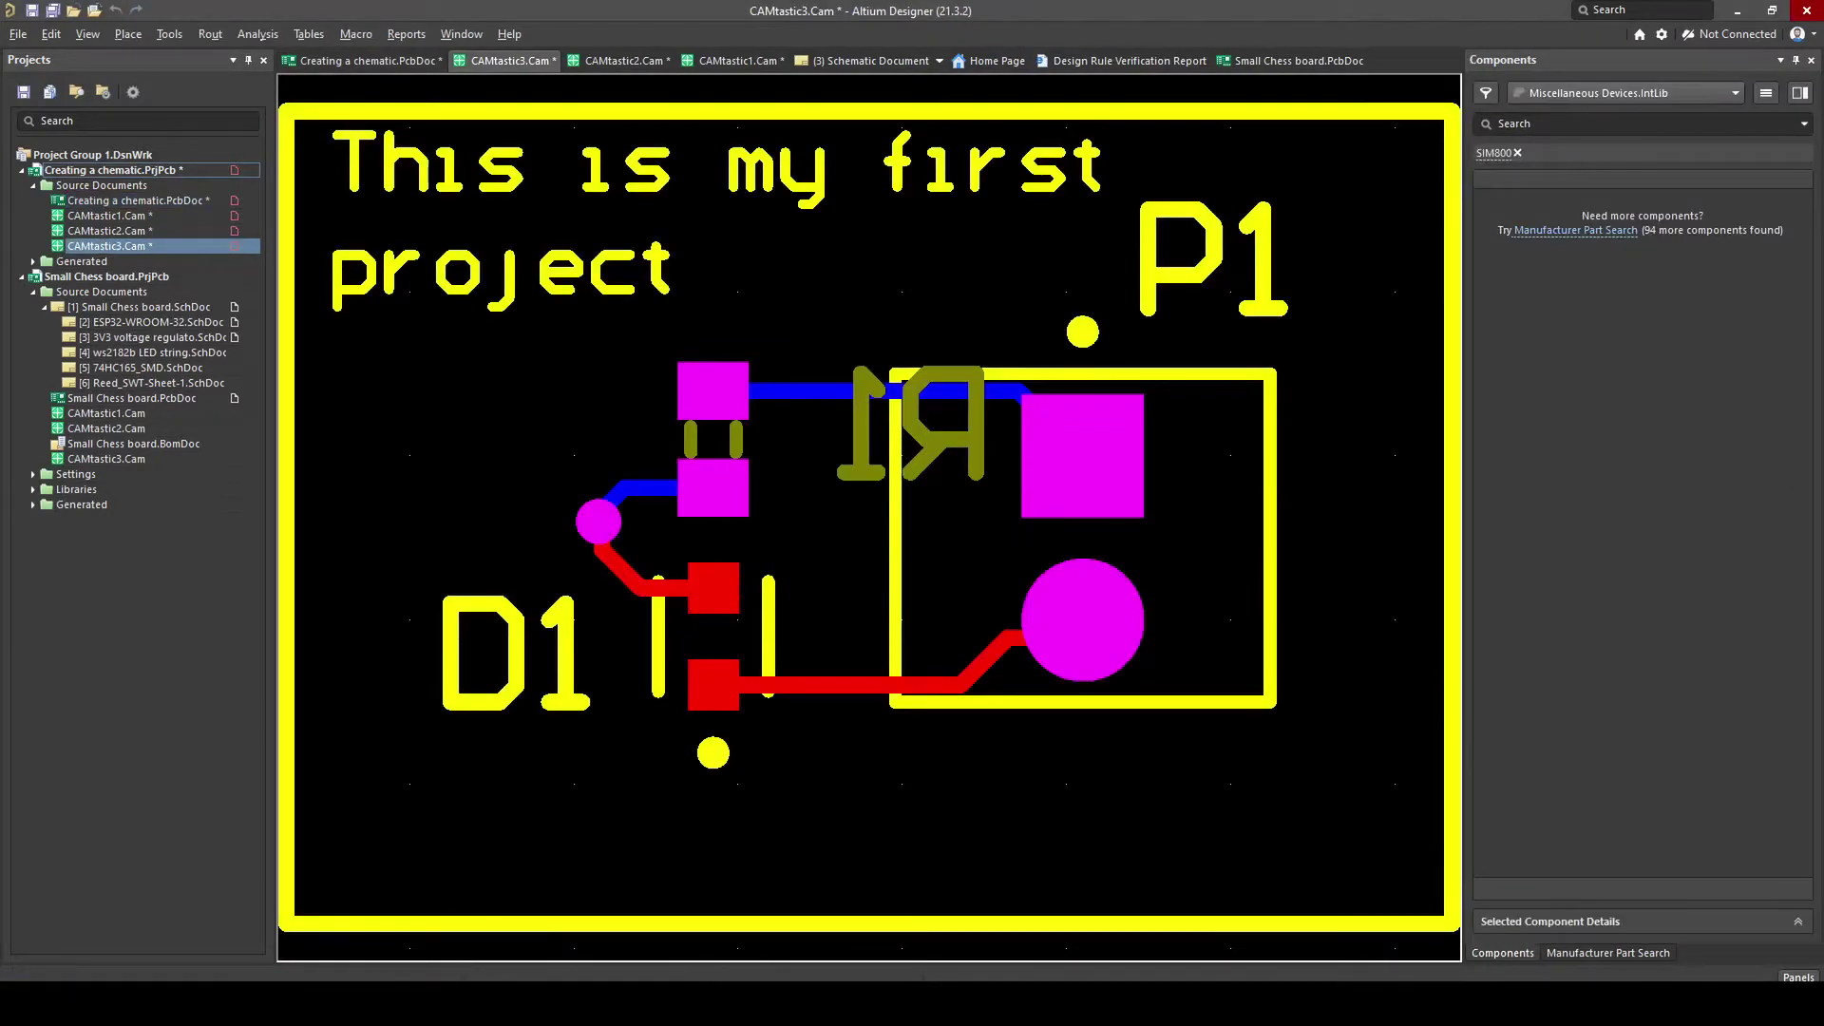
right_drag(810, 419, 791, 462)
key(shift+s)
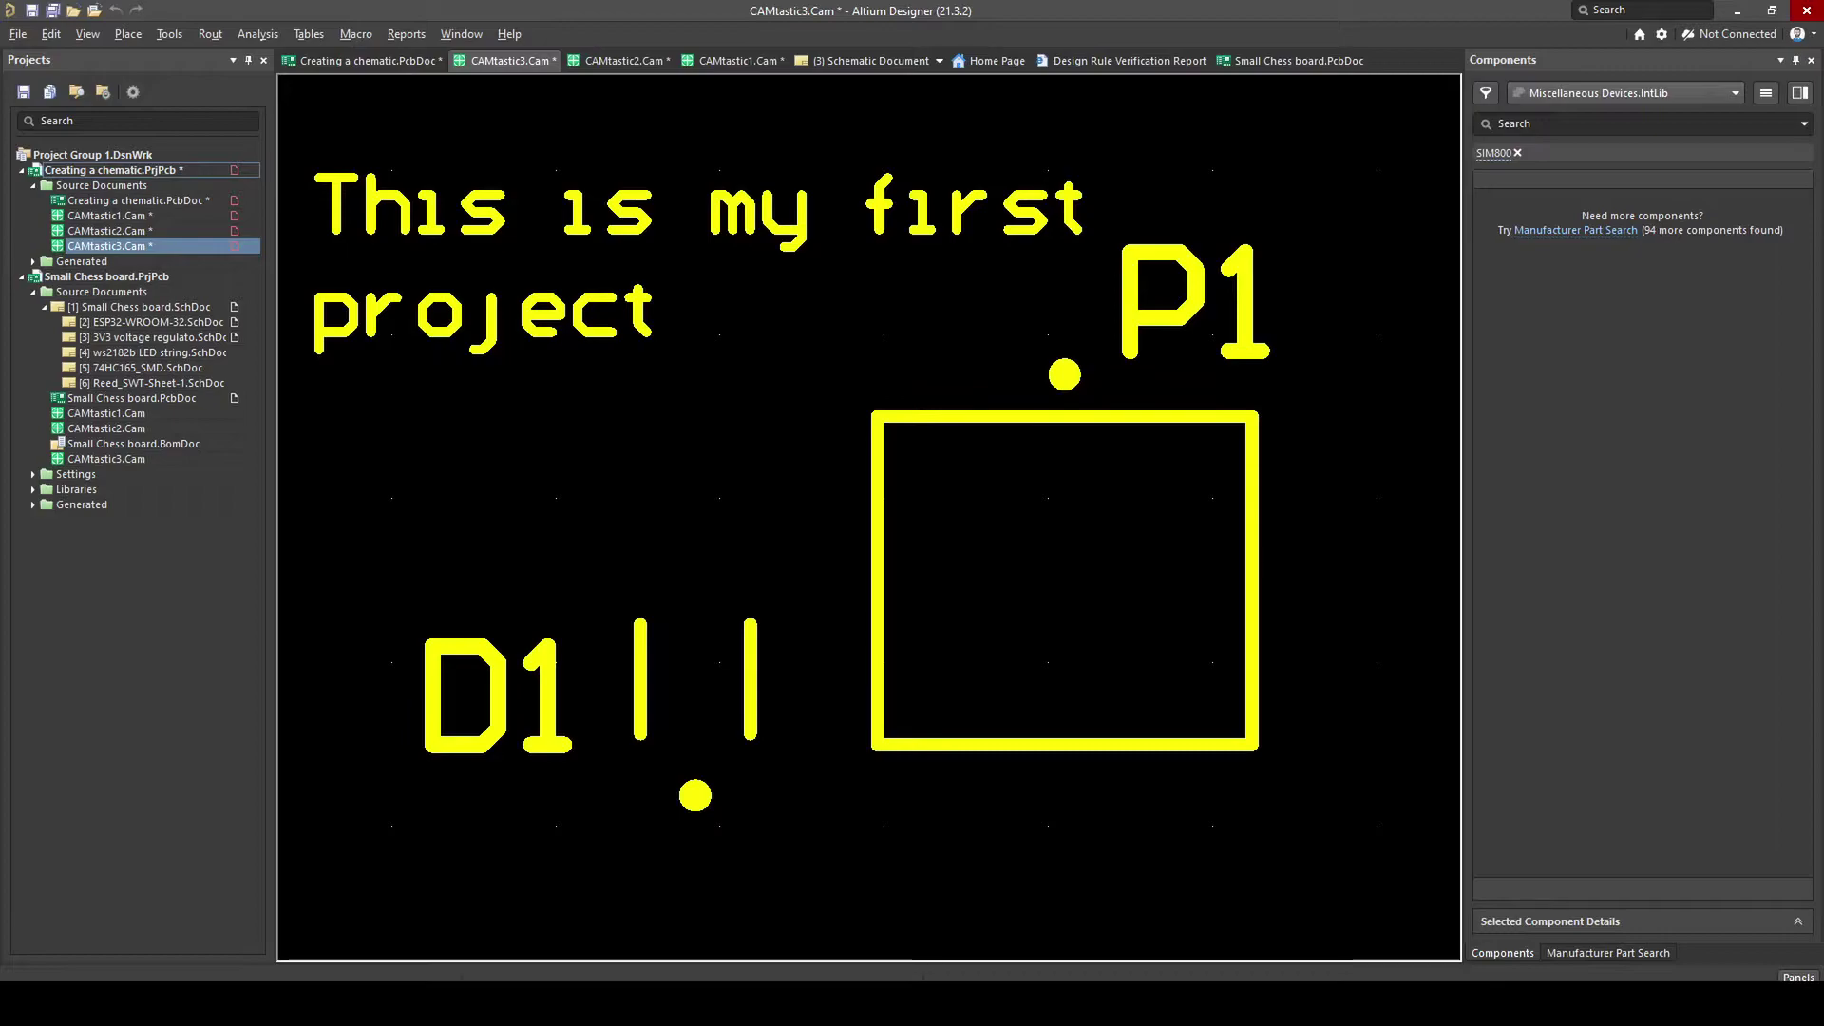
key(plus)
key(minus)
- Step through the pad, top copper, bottom copper, board outline and silkscreen Gerber layers individually
key(plus)
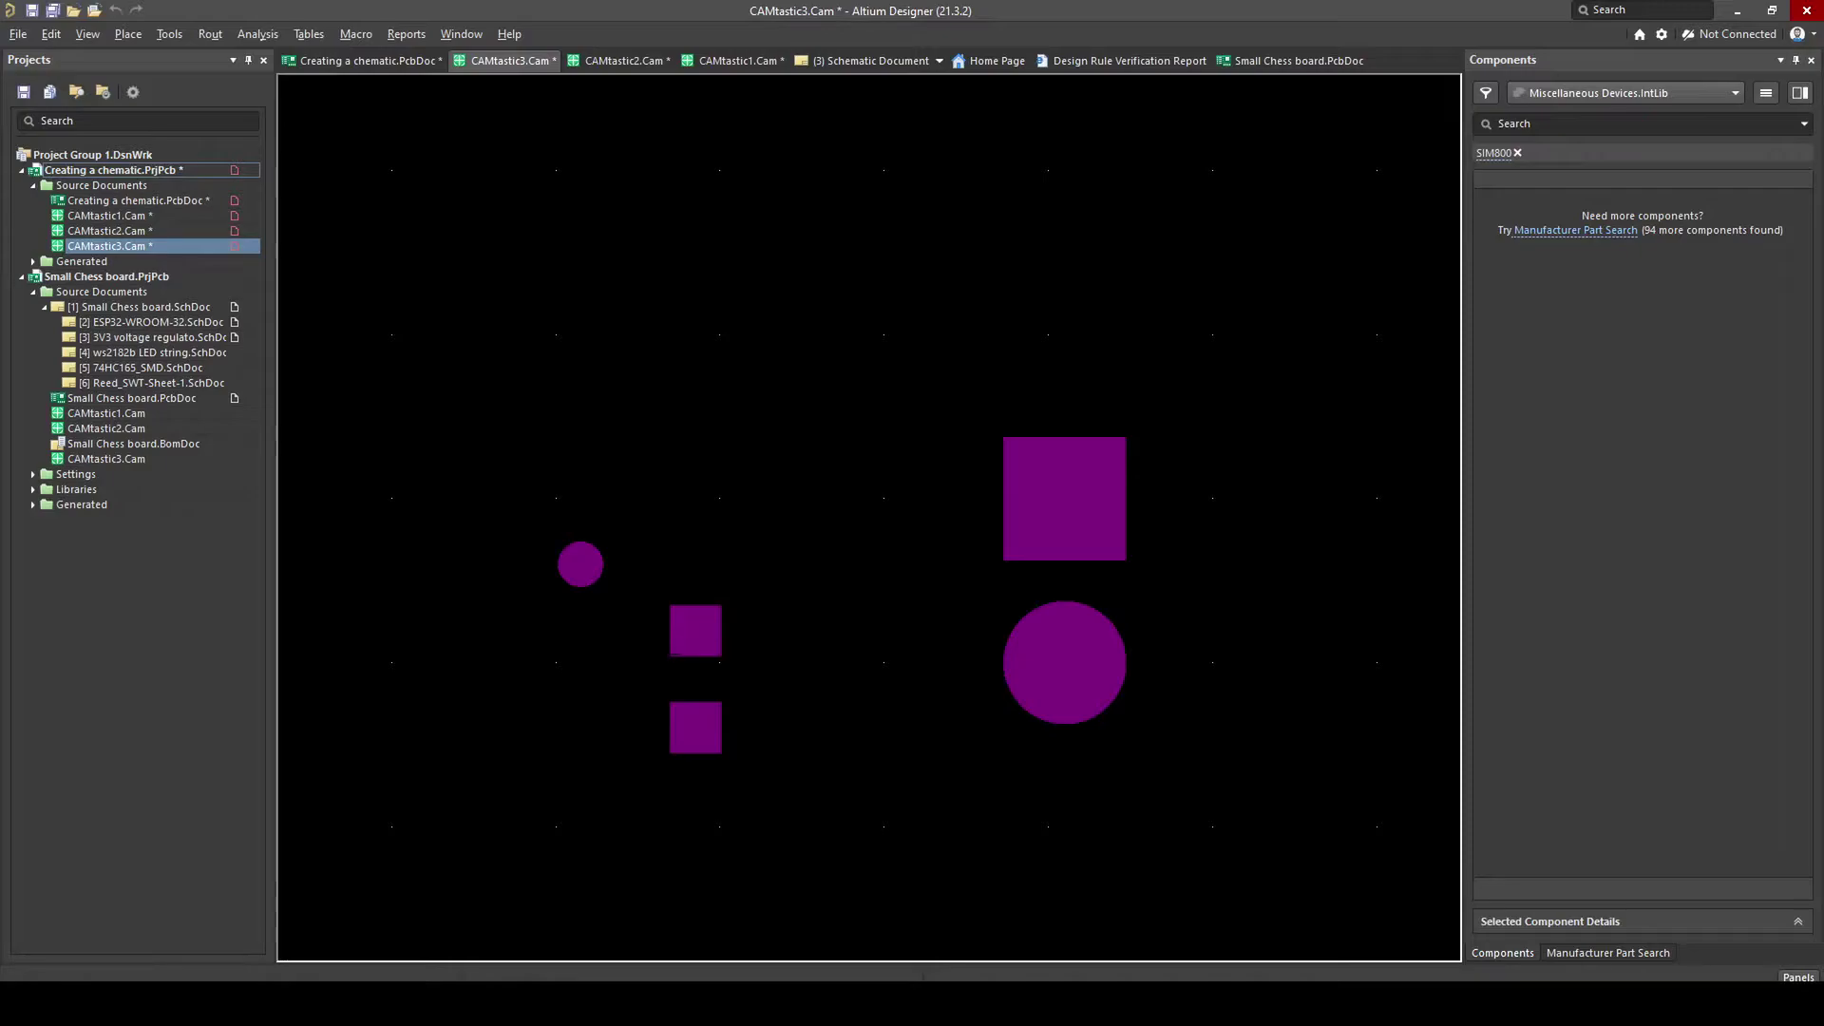
key(plus)
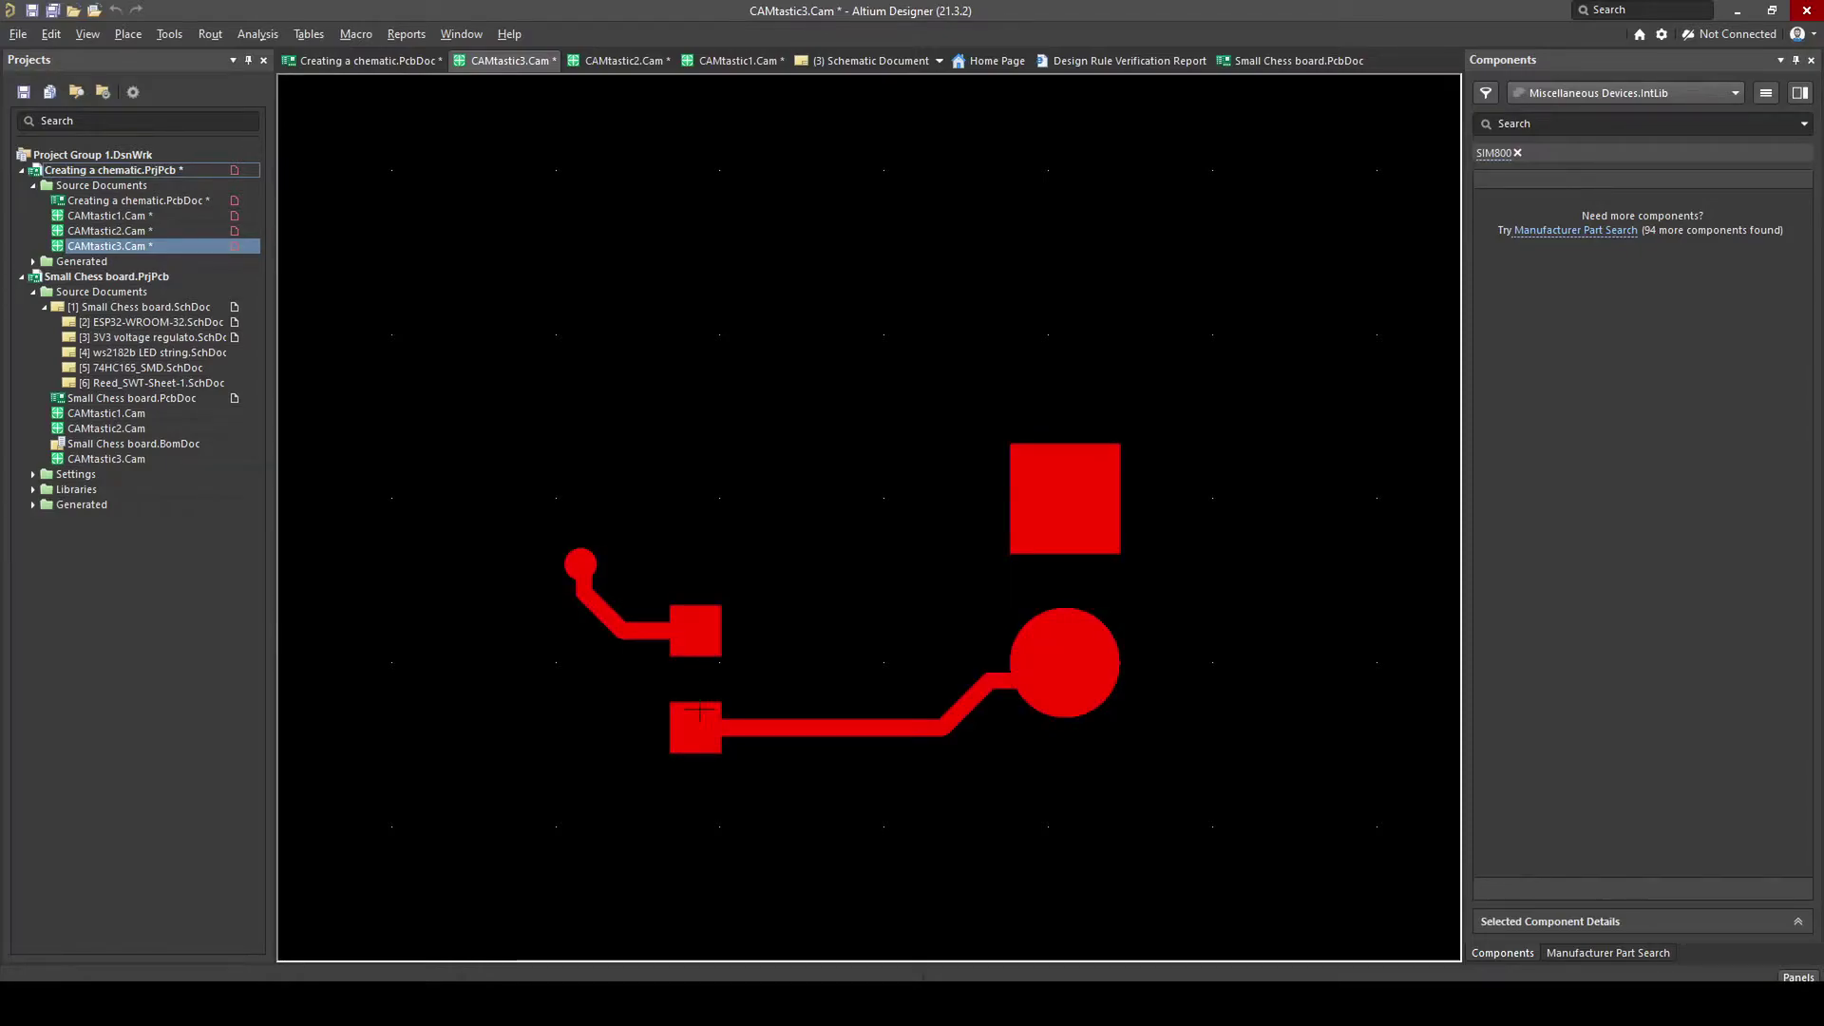
key(plus)
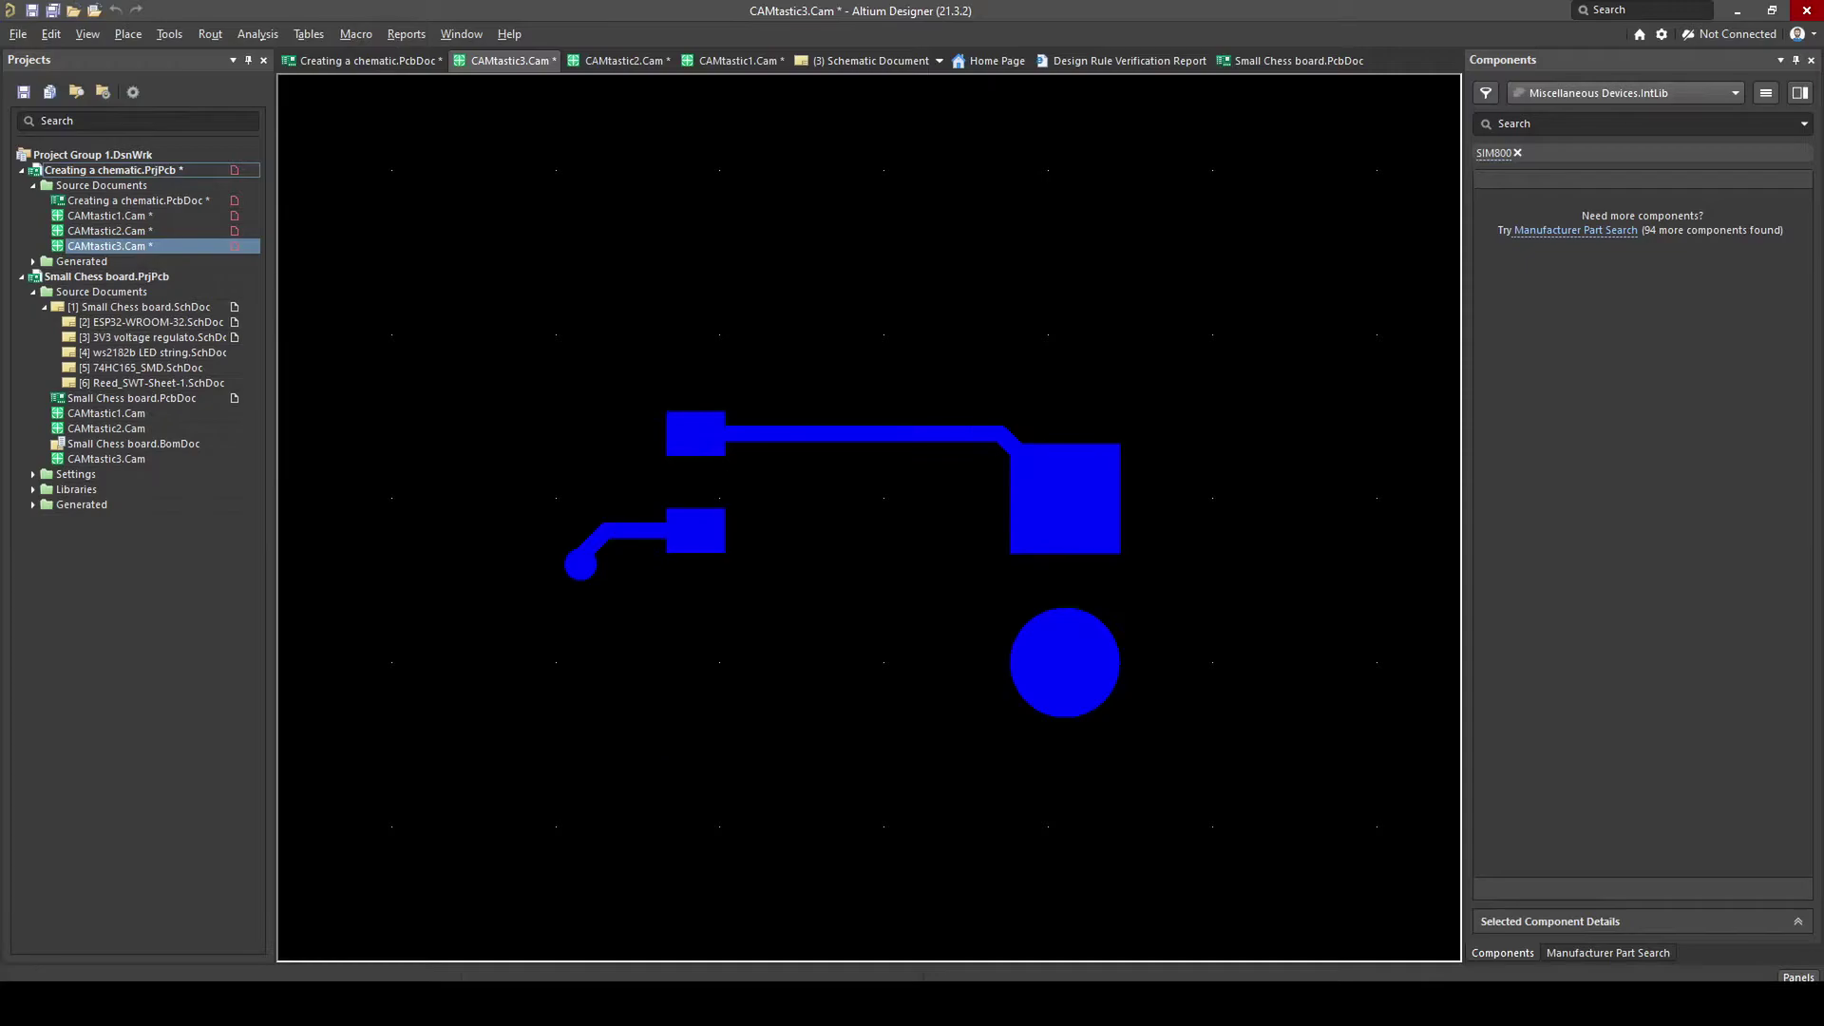
key(plus)
key(minus)
key(minus)
key(minus)
key(plus)
key(minus)
key(minus)
key(minus)
key(minus)
key(plus)
key(minus)
key(plus)
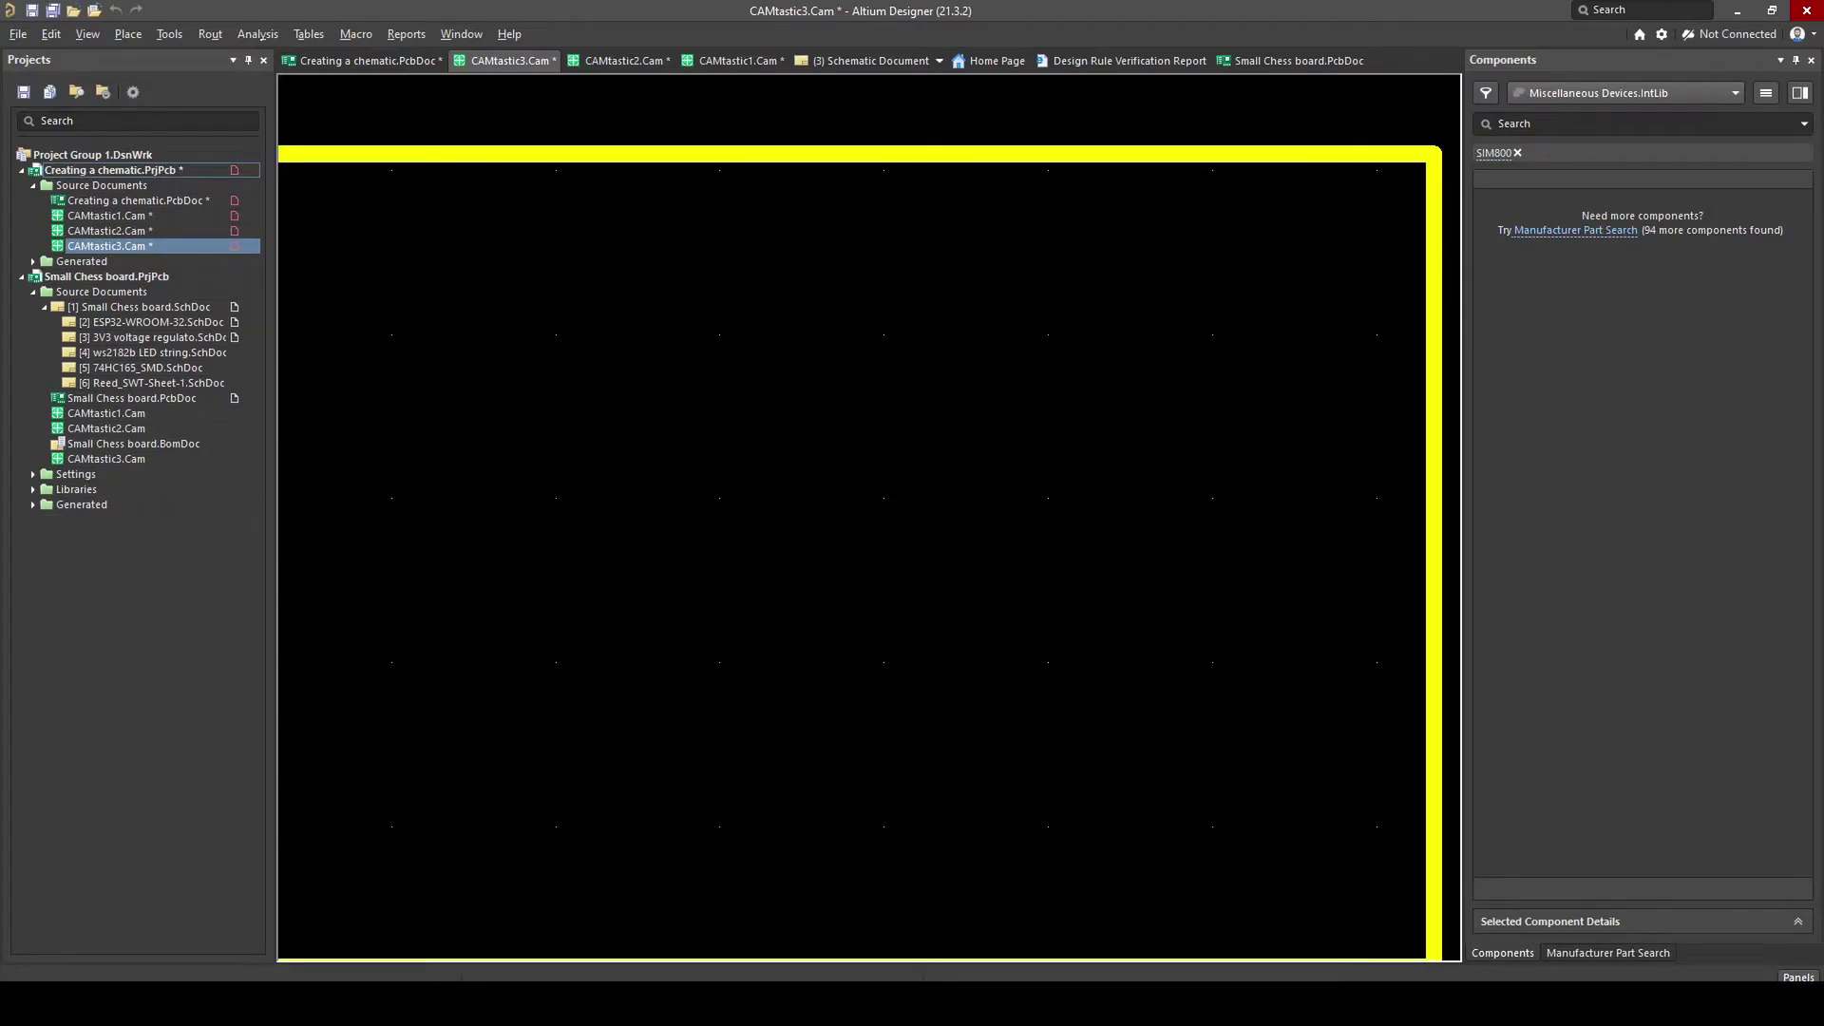
key(minus)
key(minus)
key(minus)
key(minus)
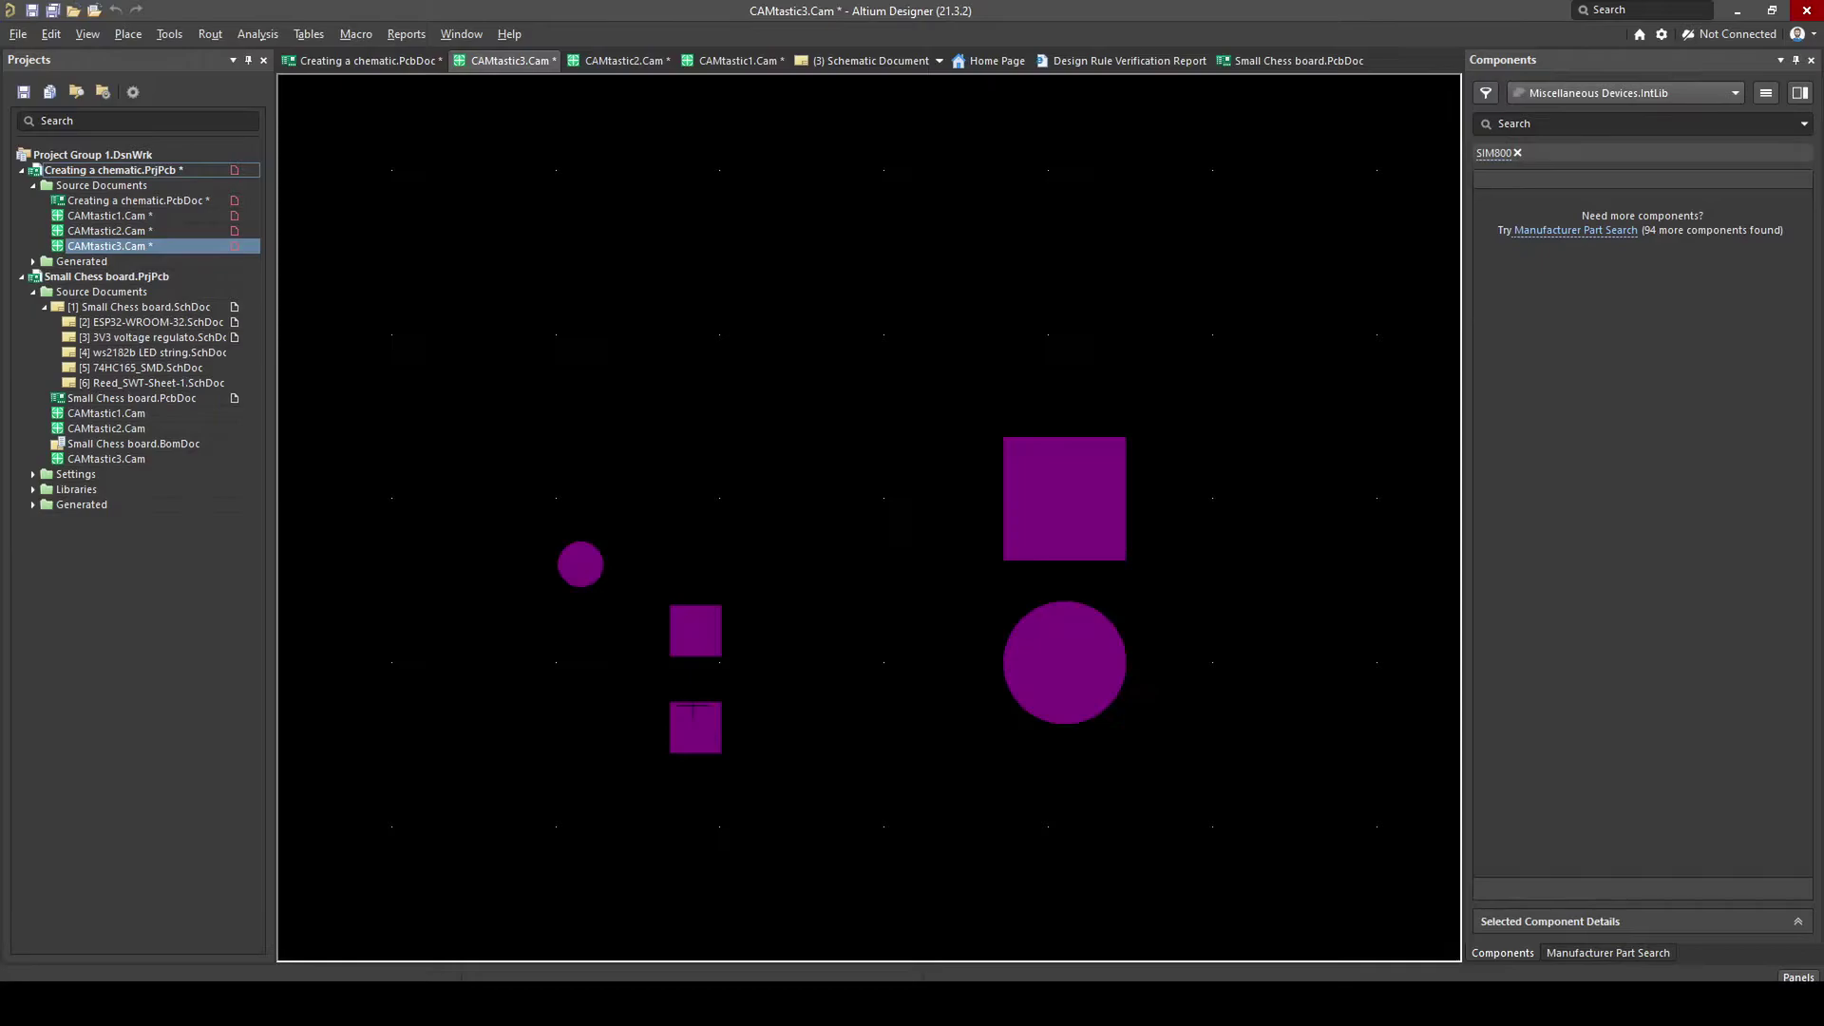
key(plus)
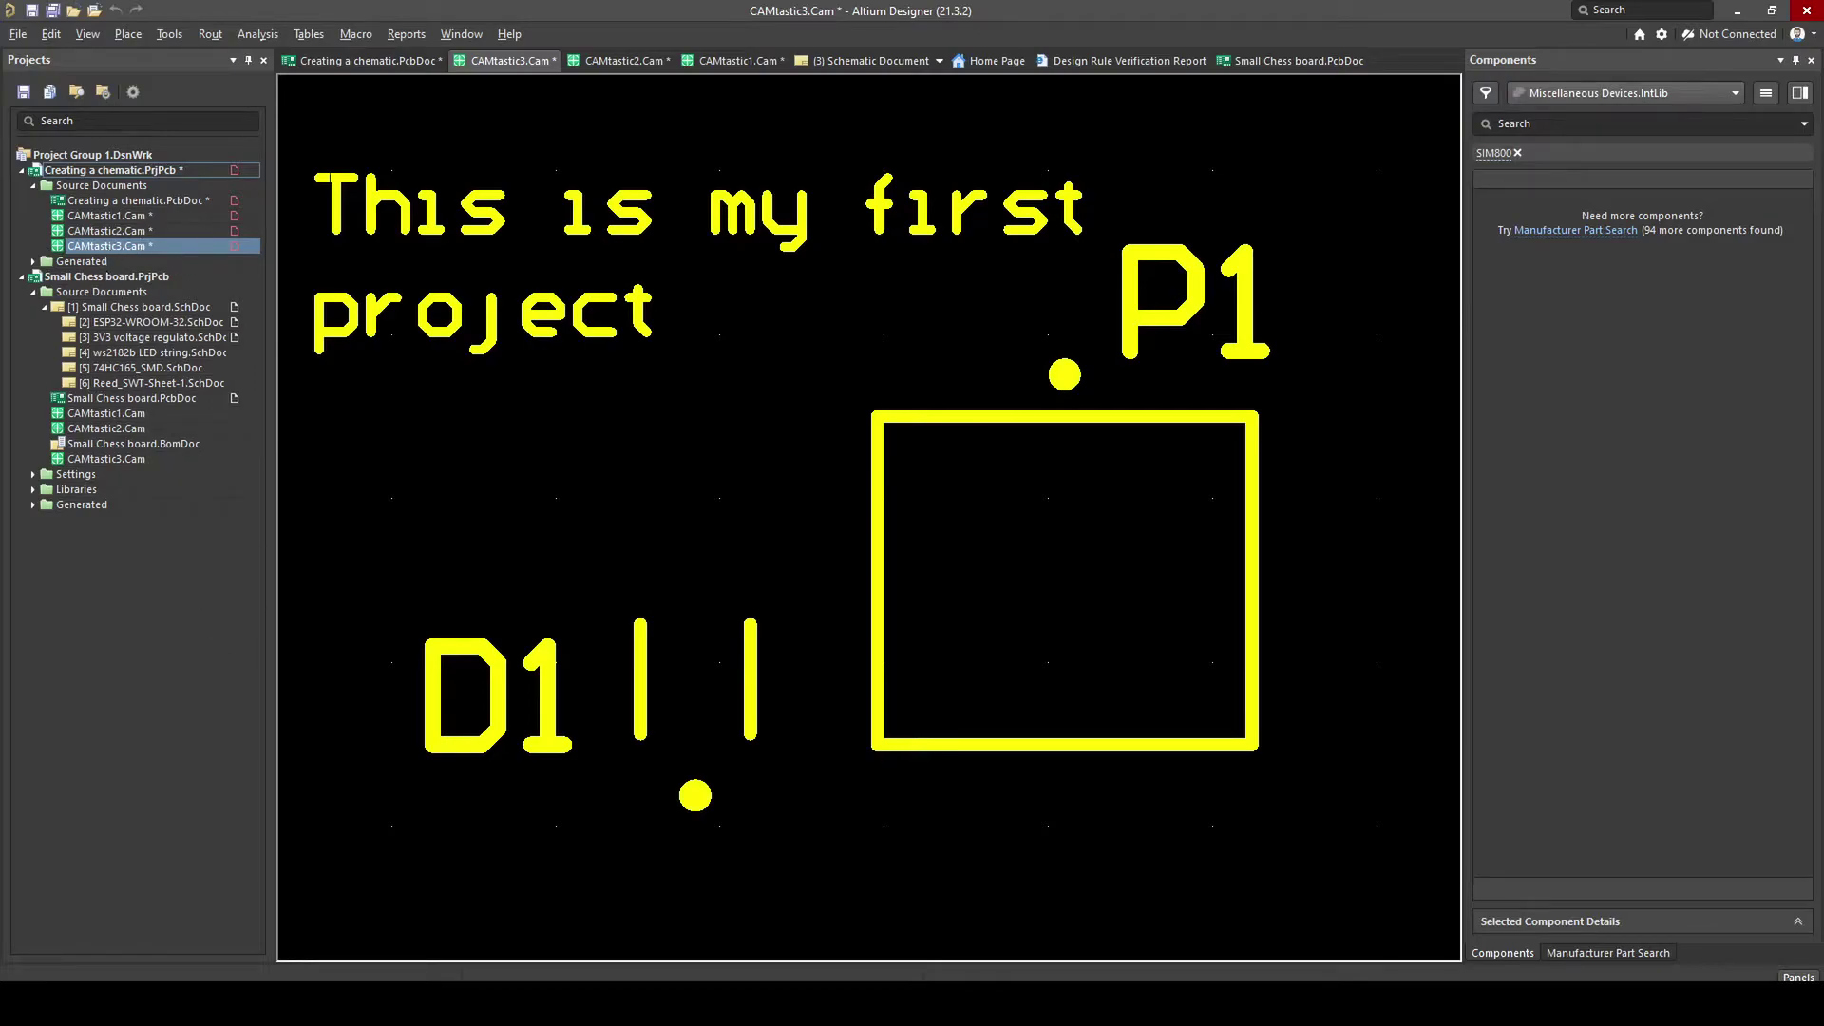
- Open the LED PcbDoc, glance at it in 3D, then switch to the Gerber document
double_click(159, 203)
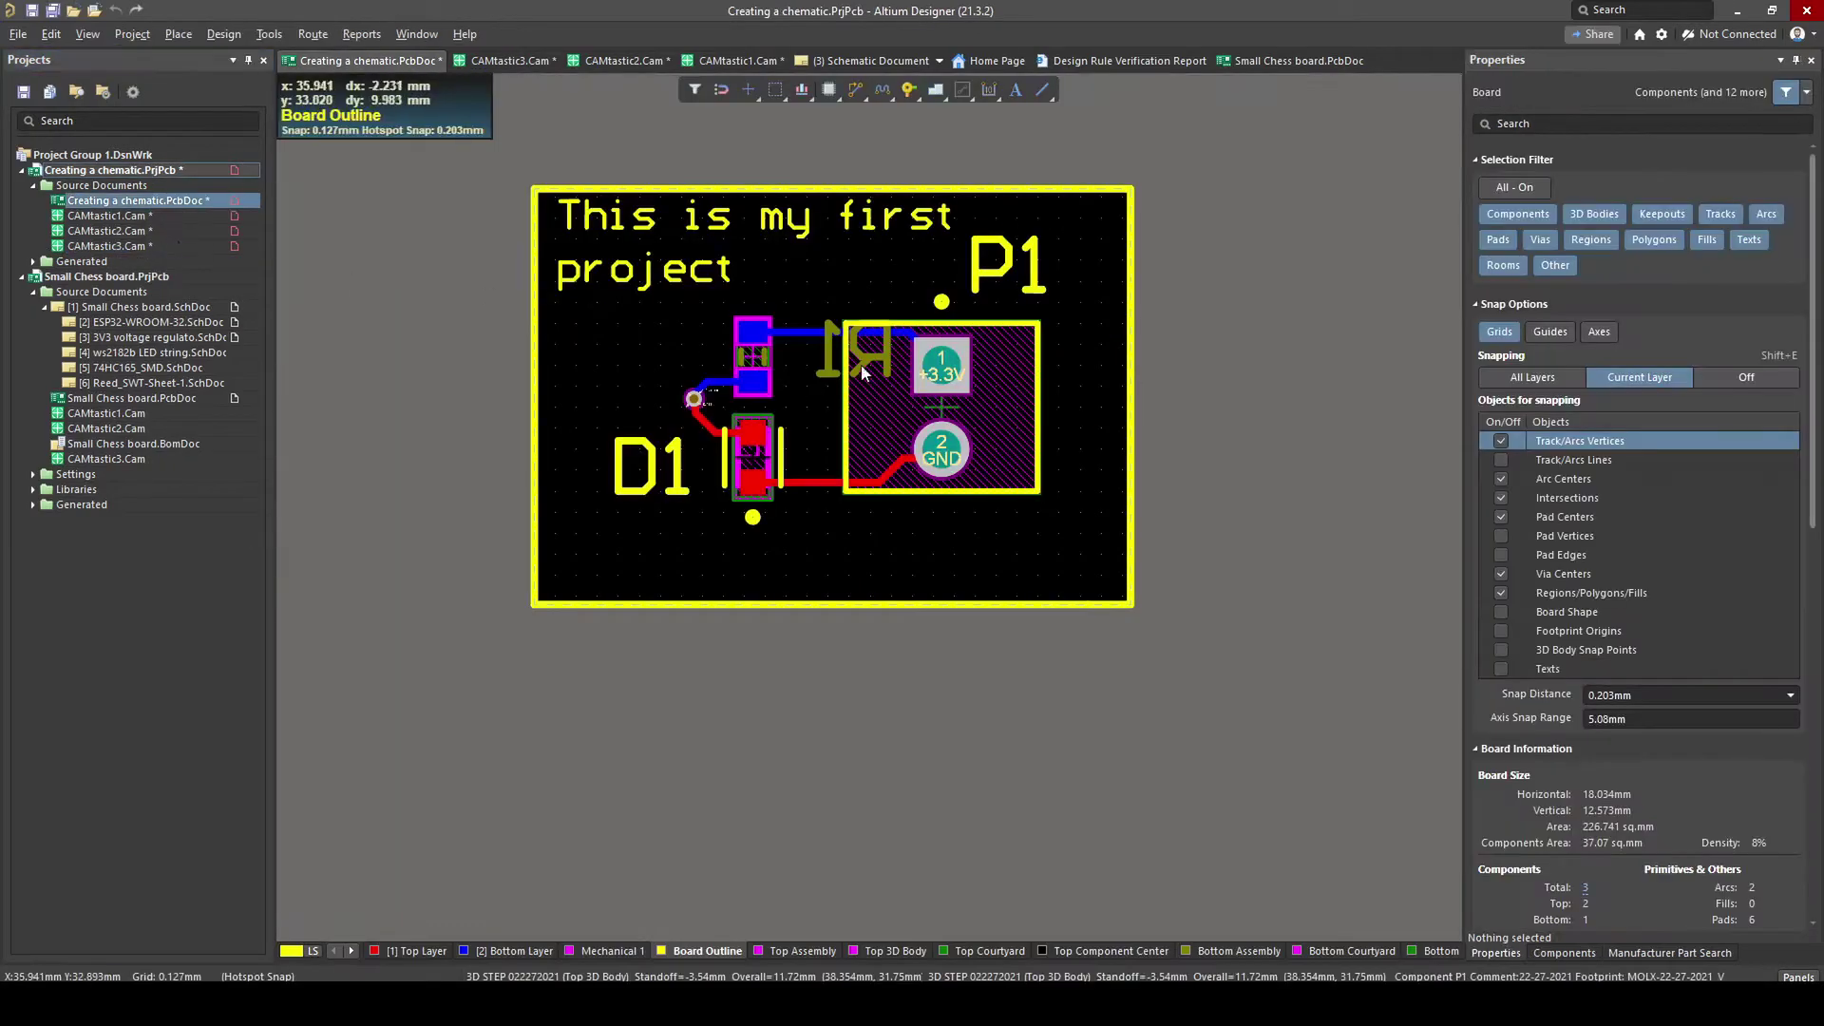
ctrl+scroll(859, 362, up, 2)
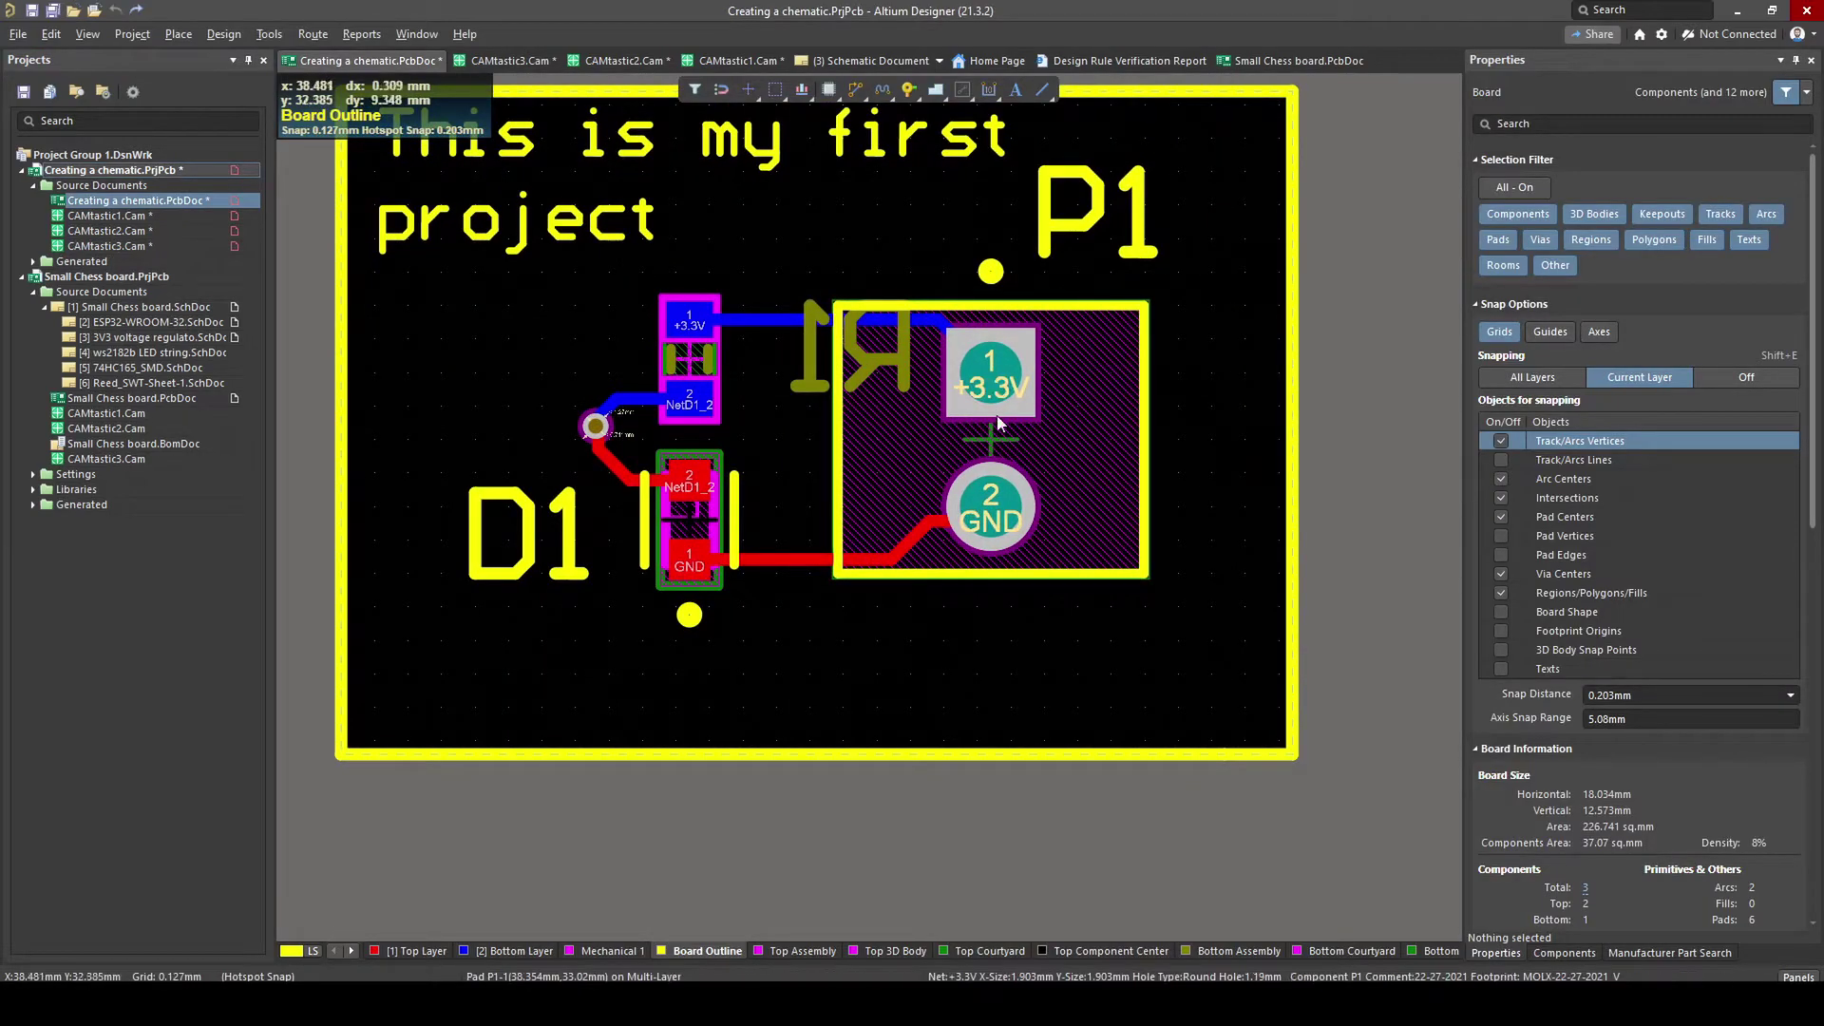
key(3)
mouse_move(971, 447)
shift+right_down()
mouse_move(1138, 459)
mouse_move(978, 464)
shift+right_up()
key(ctrl+Tab)
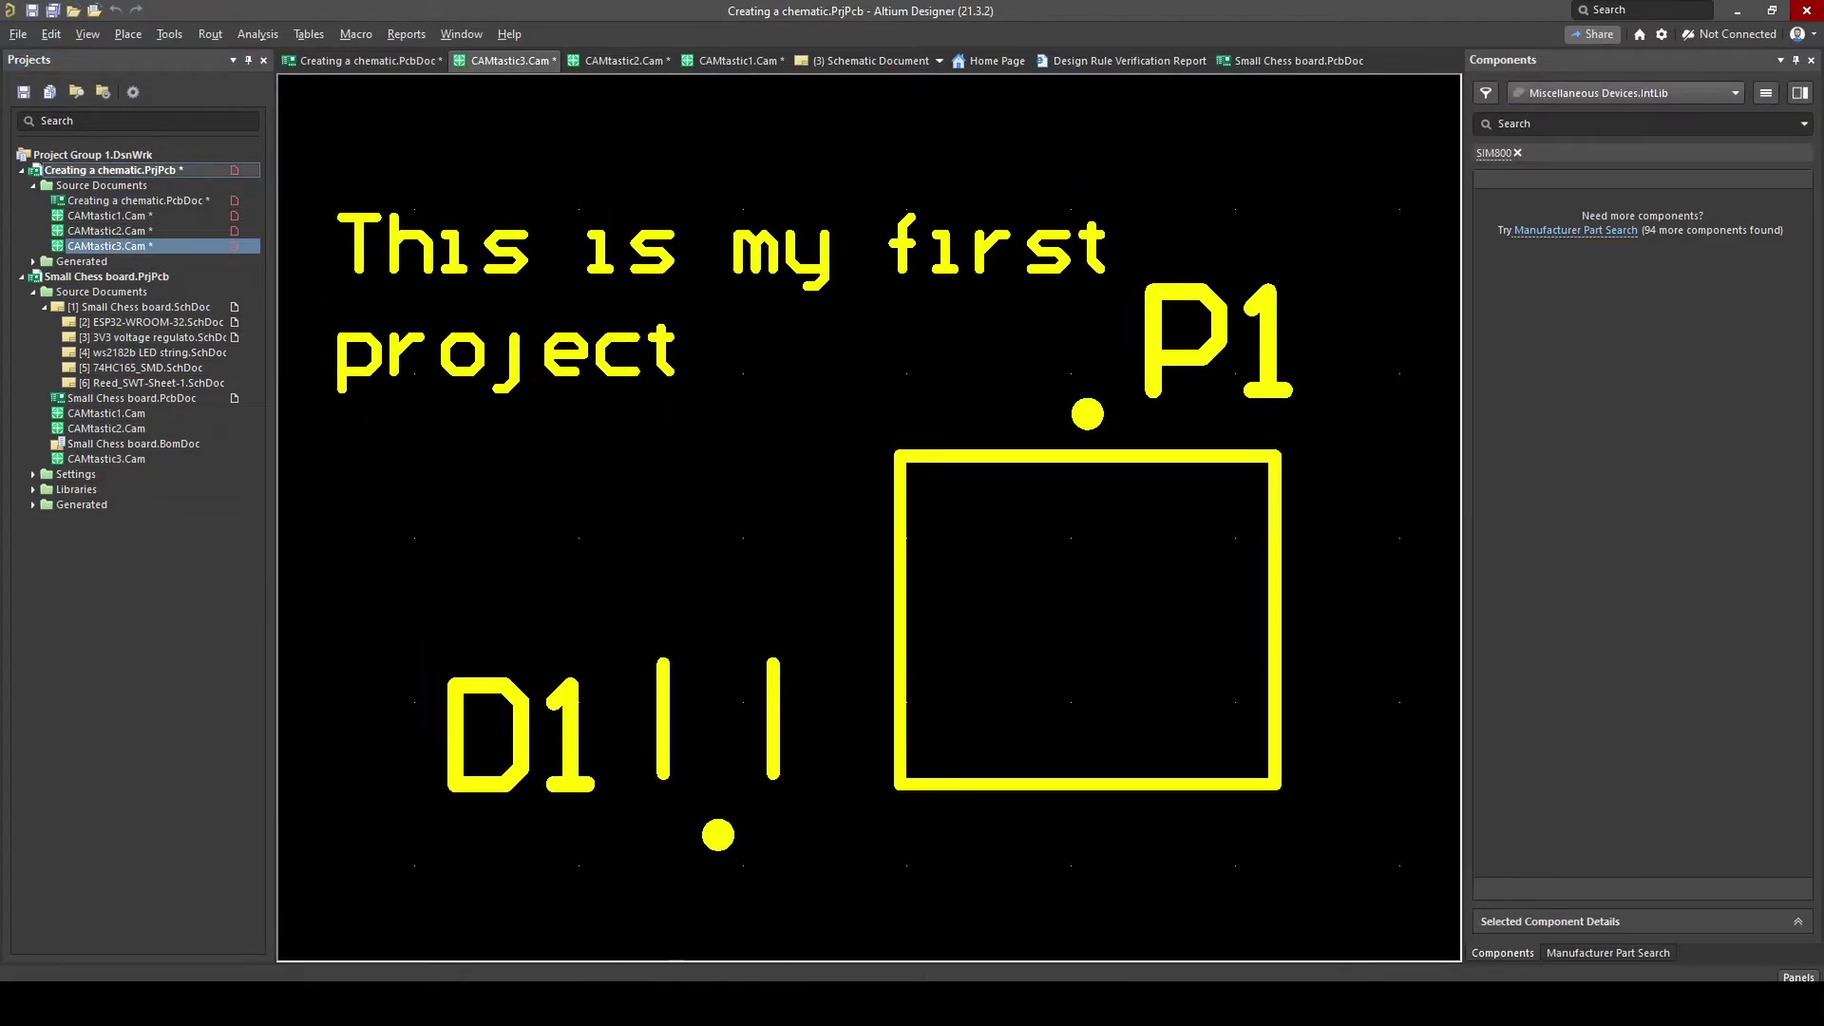
- Dock the CAMtastic layer panel from the Panels list
click(1799, 976)
click(1681, 697)
drag(1681, 697, 138, 503)
- Turn on Gerber layers 2–7 to show every plotted layer, then return to the PCB document
click(19, 164)
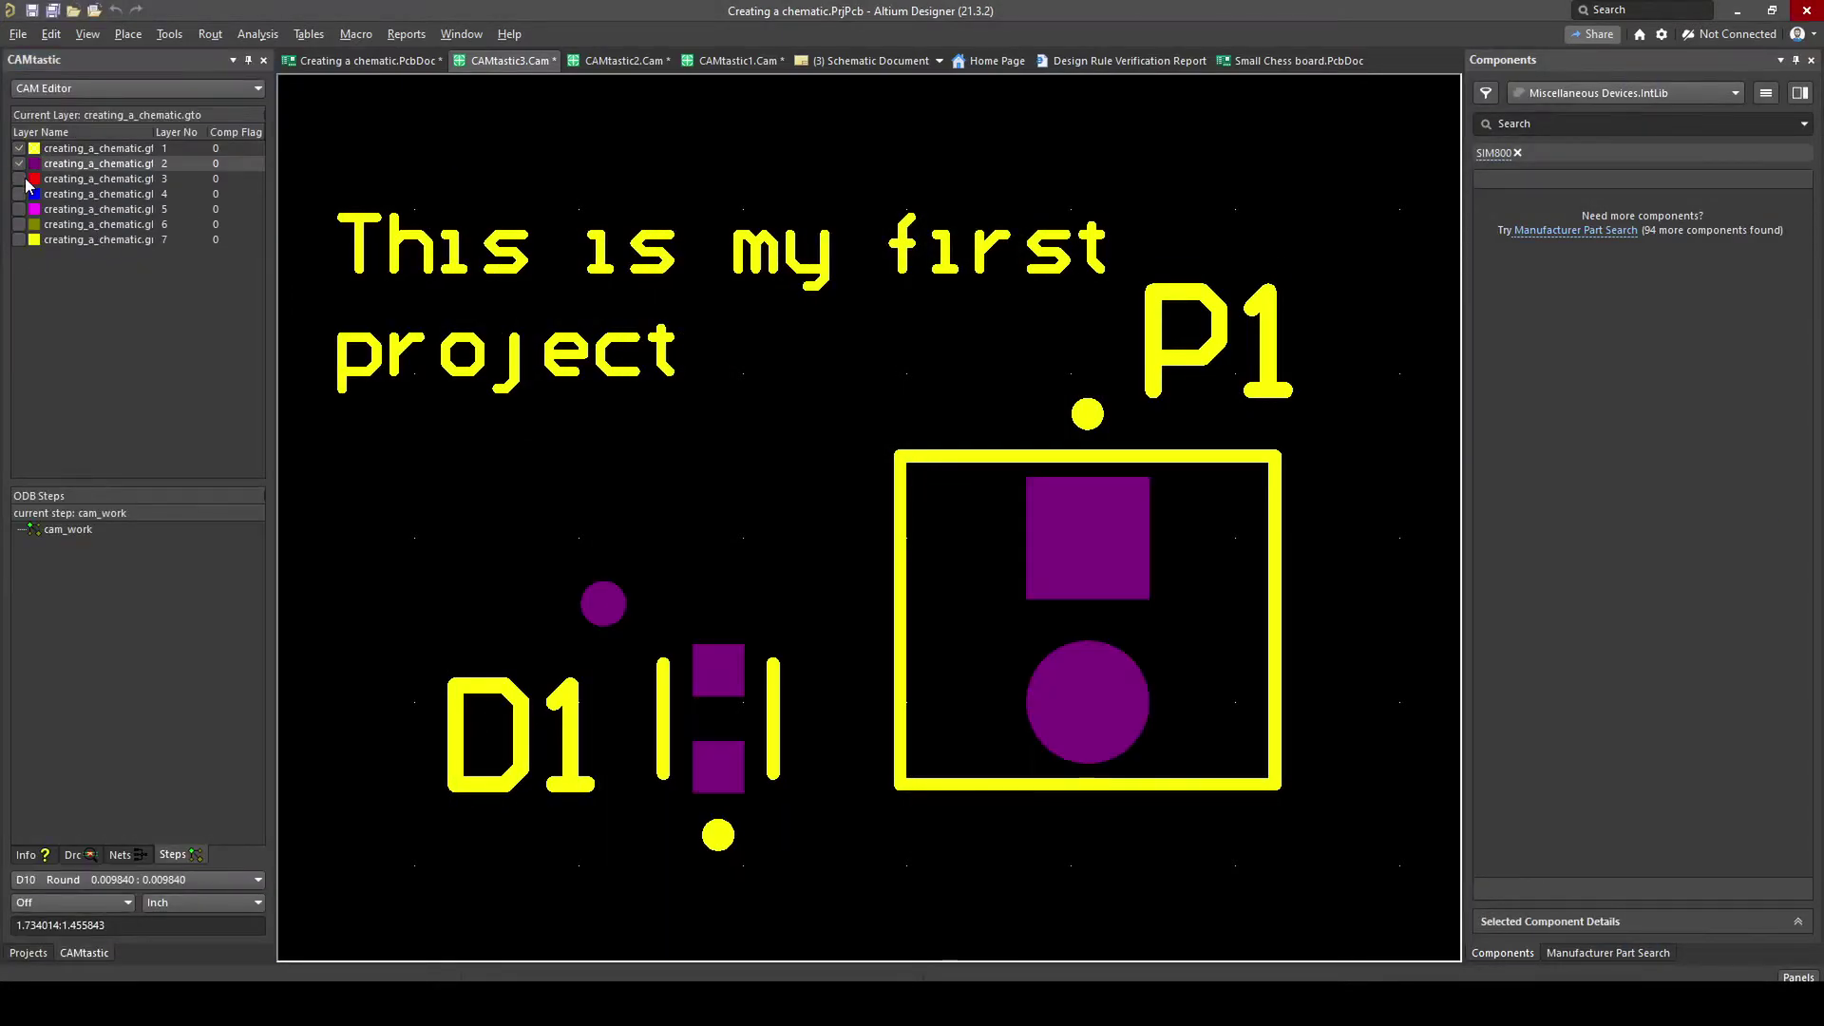
click(19, 179)
click(19, 194)
click(19, 209)
click(19, 224)
click(19, 239)
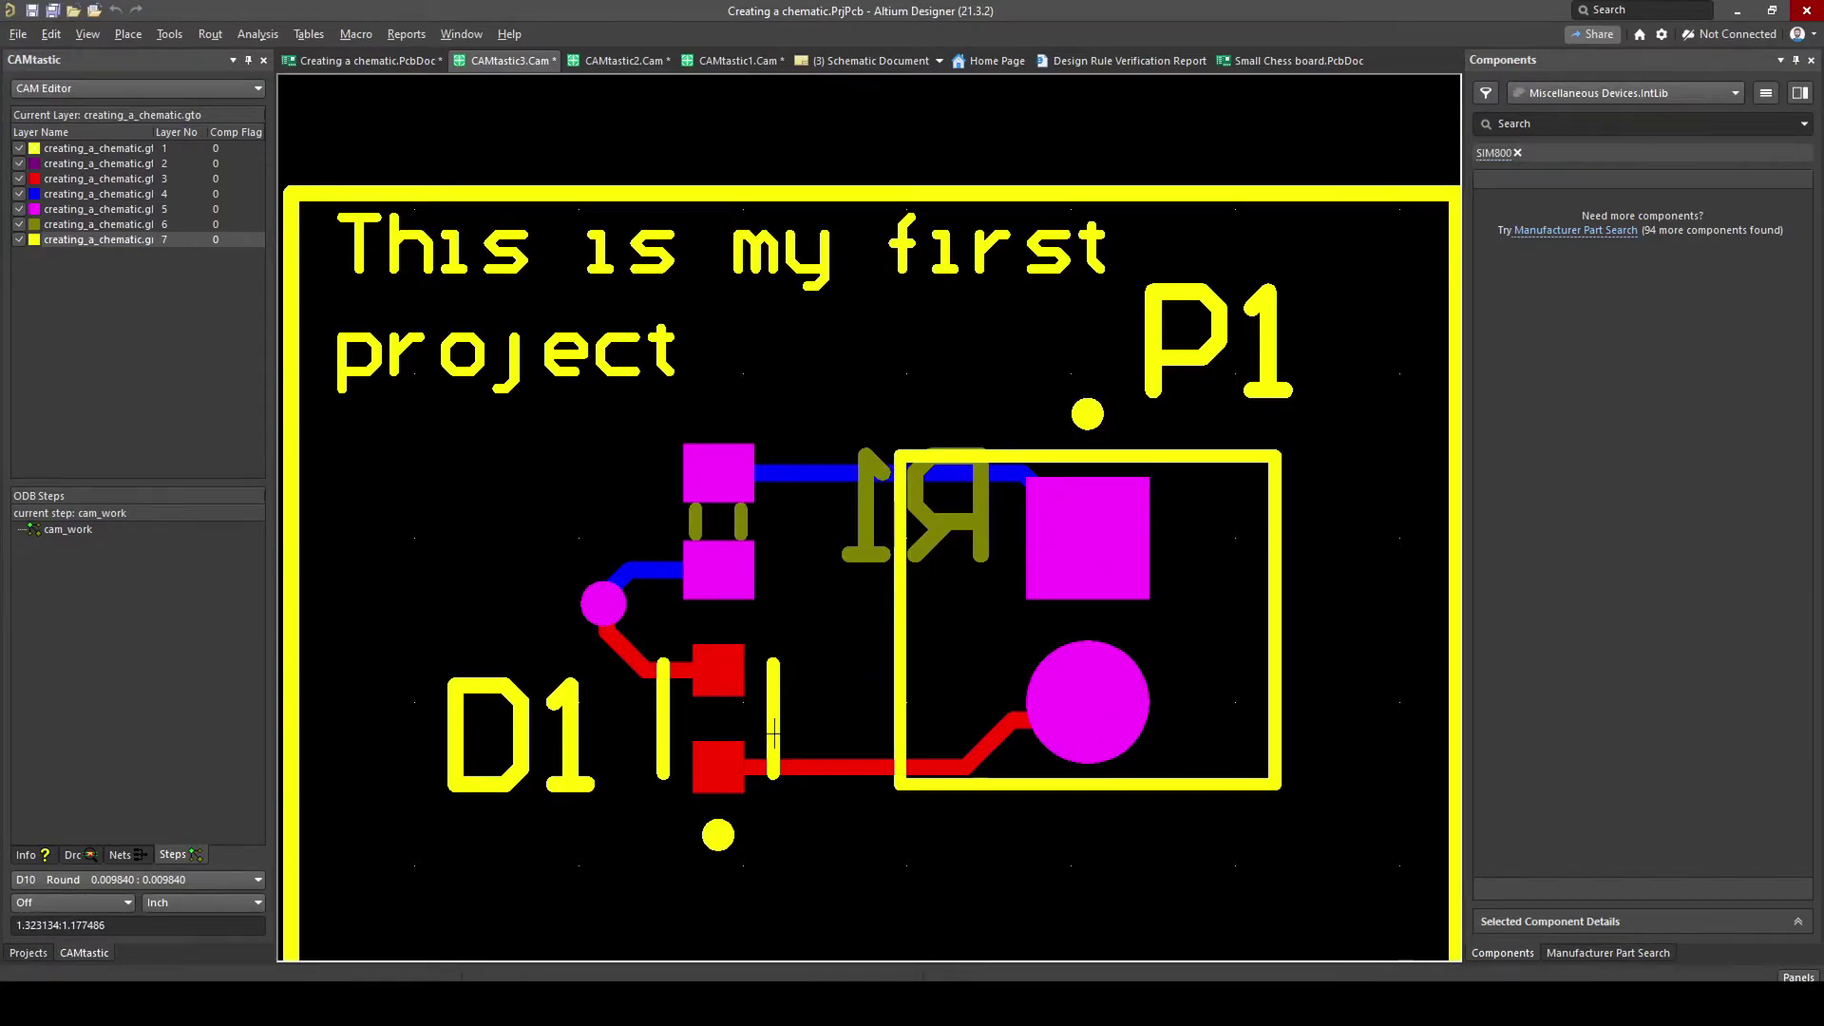
click(28, 953)
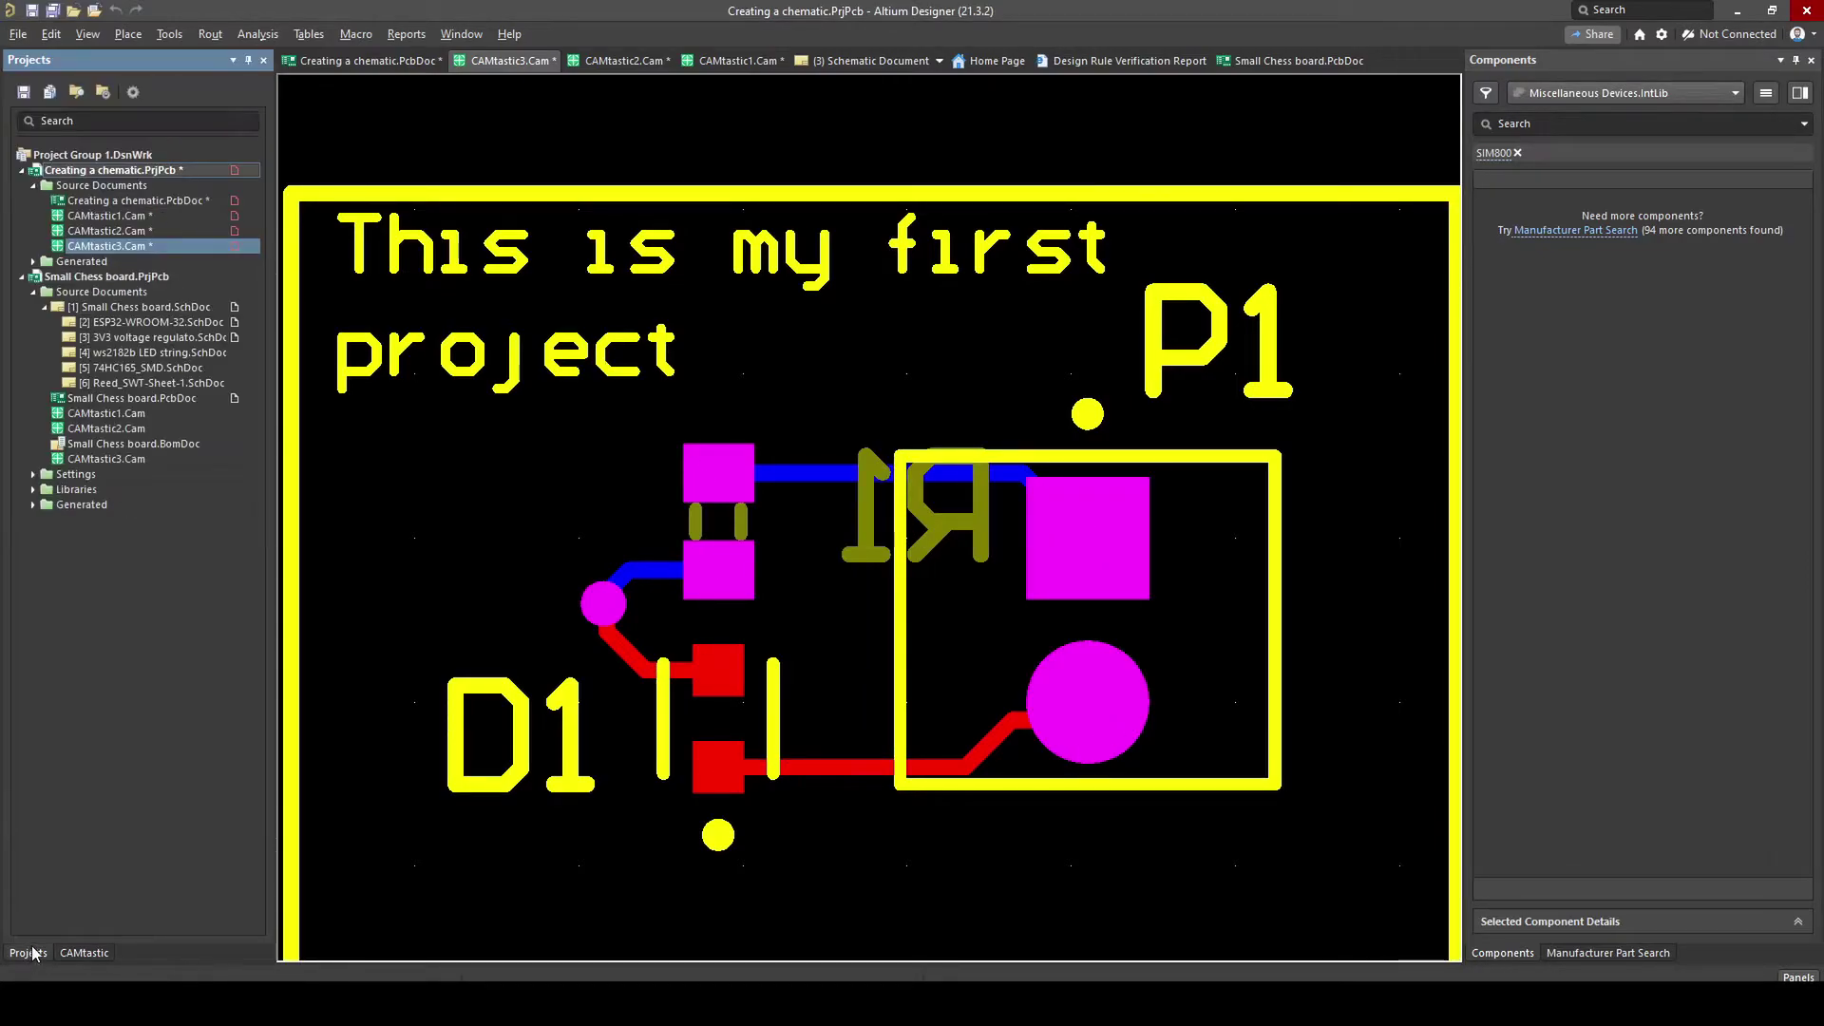
click(365, 60)
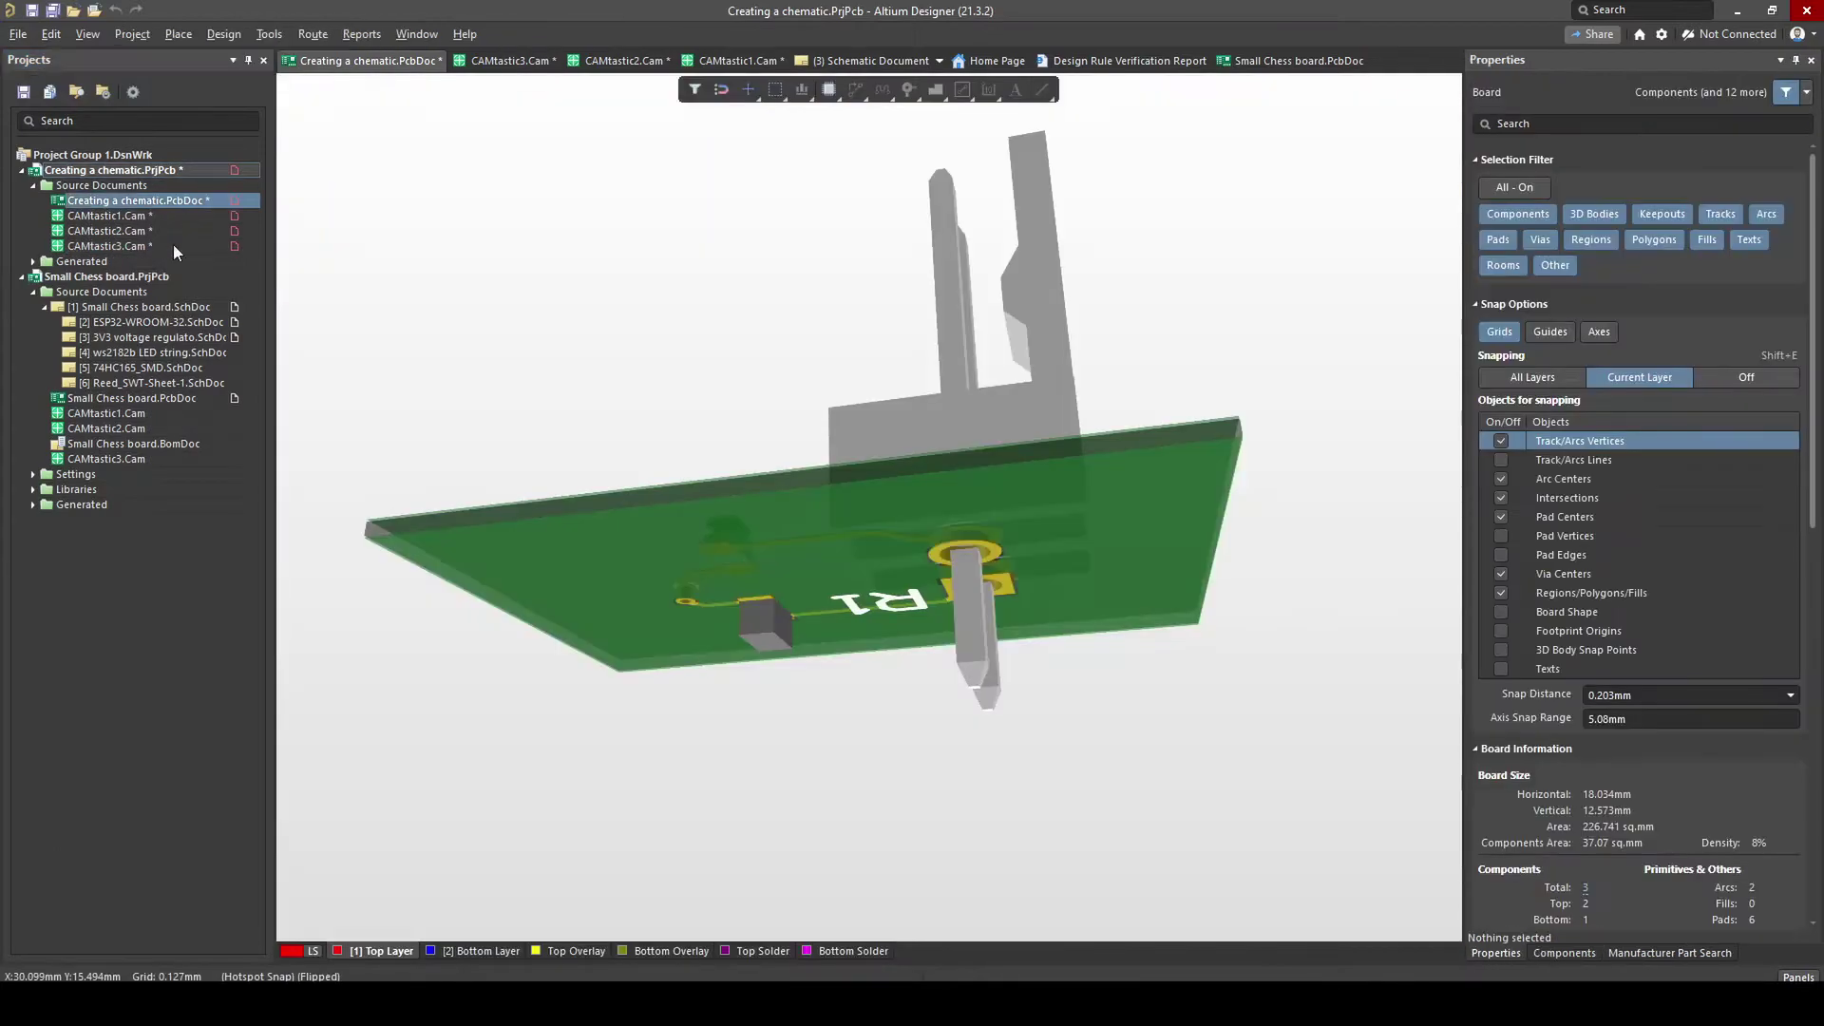
- Generate NC drill files in inches, 2:5 format, with trailing zeroes suppressed
key(2)
click(18, 38)
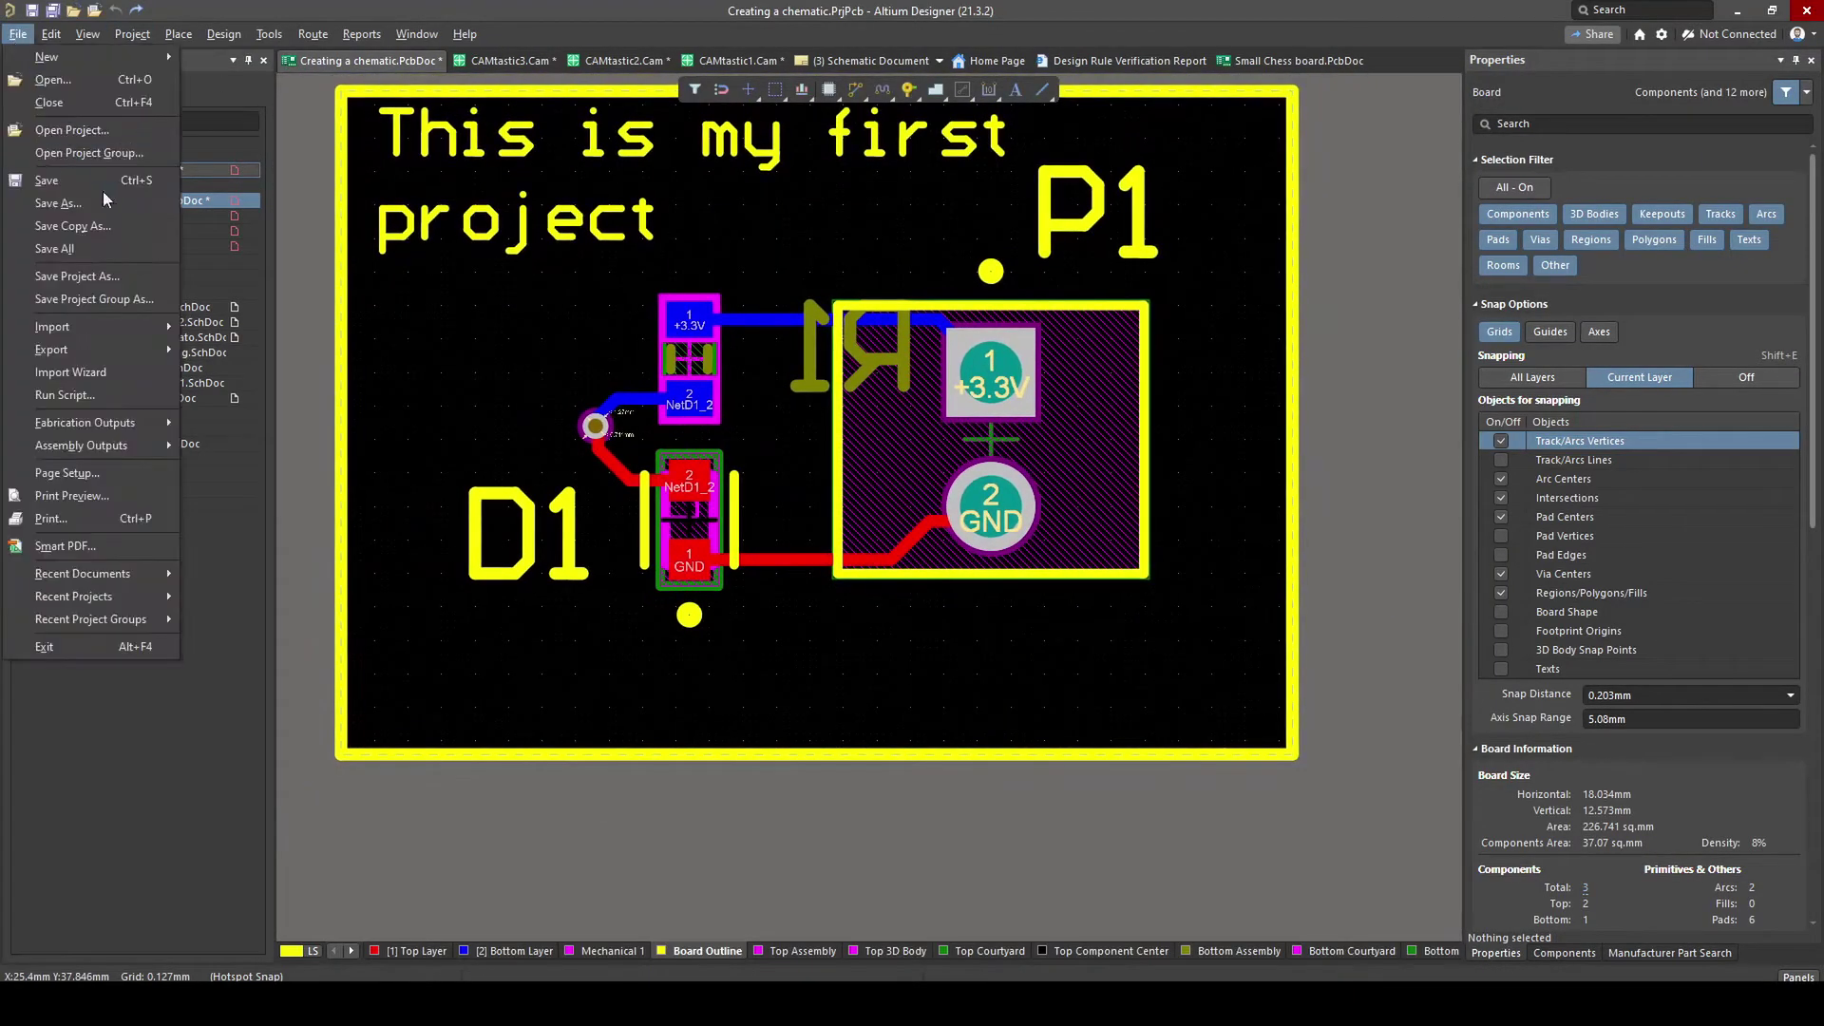
mouse_move(128, 347)
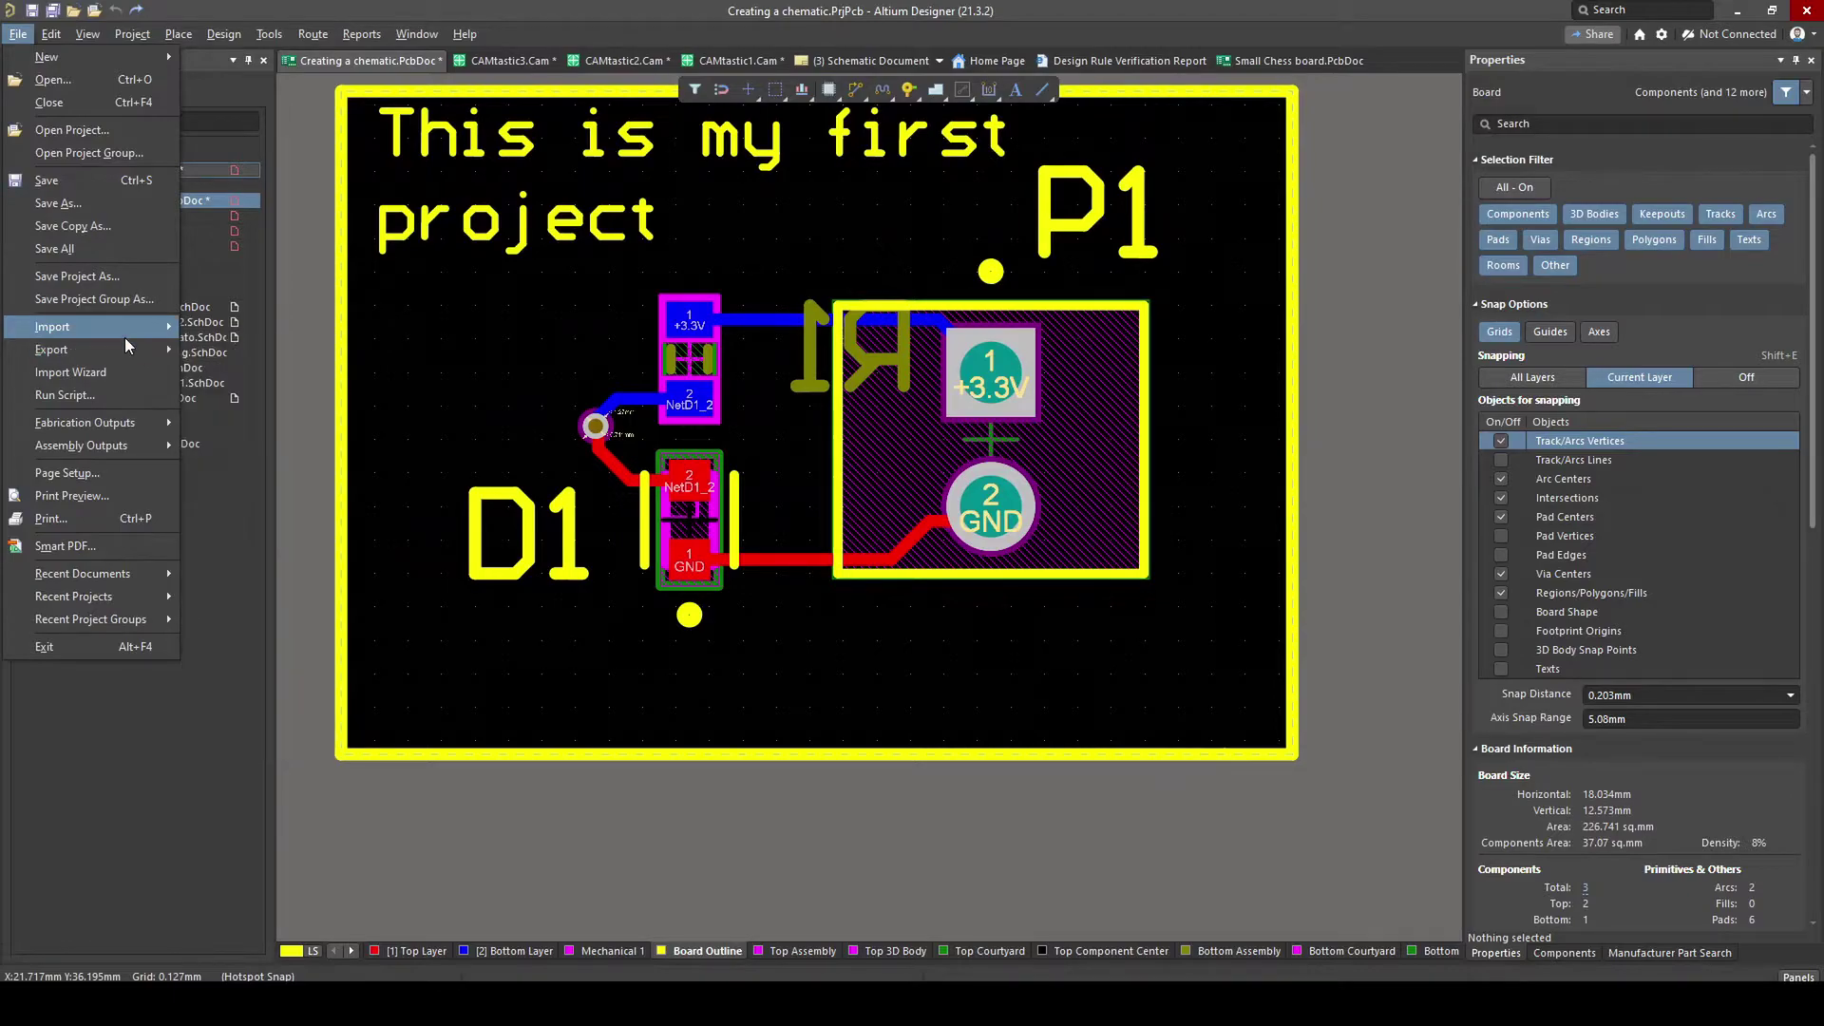
mouse_move(100, 420)
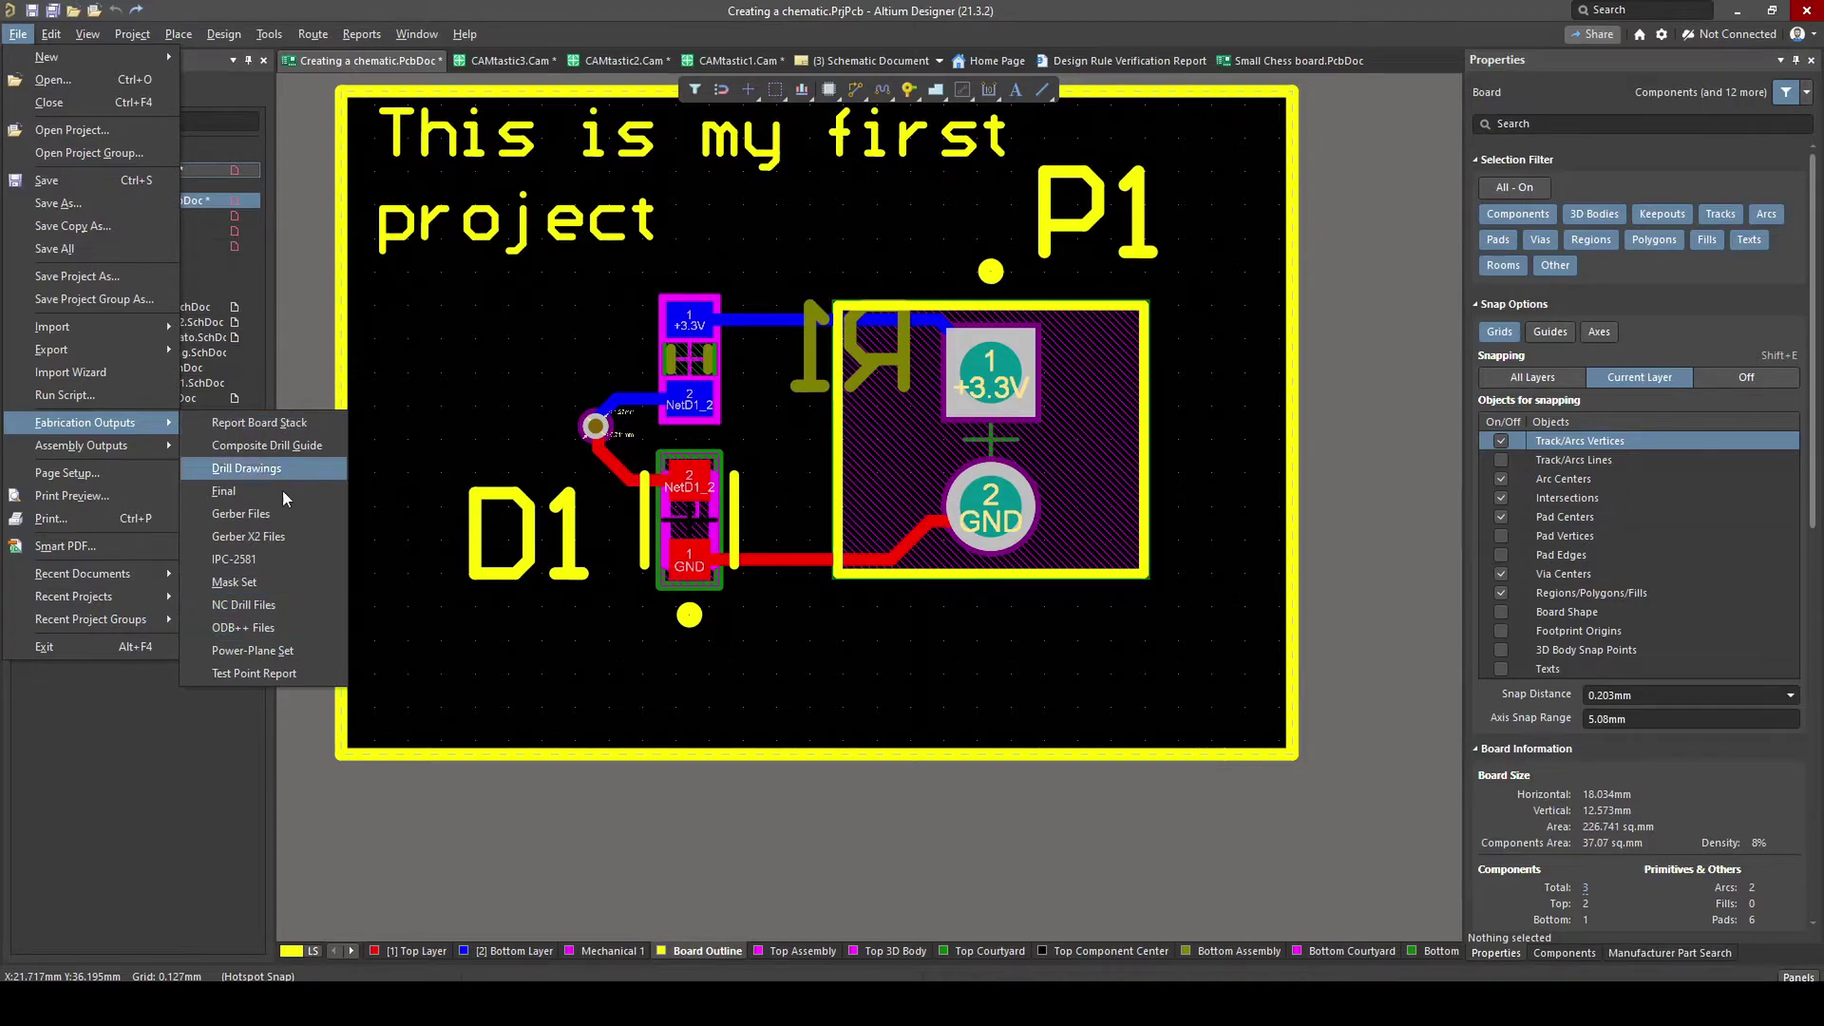
click(270, 602)
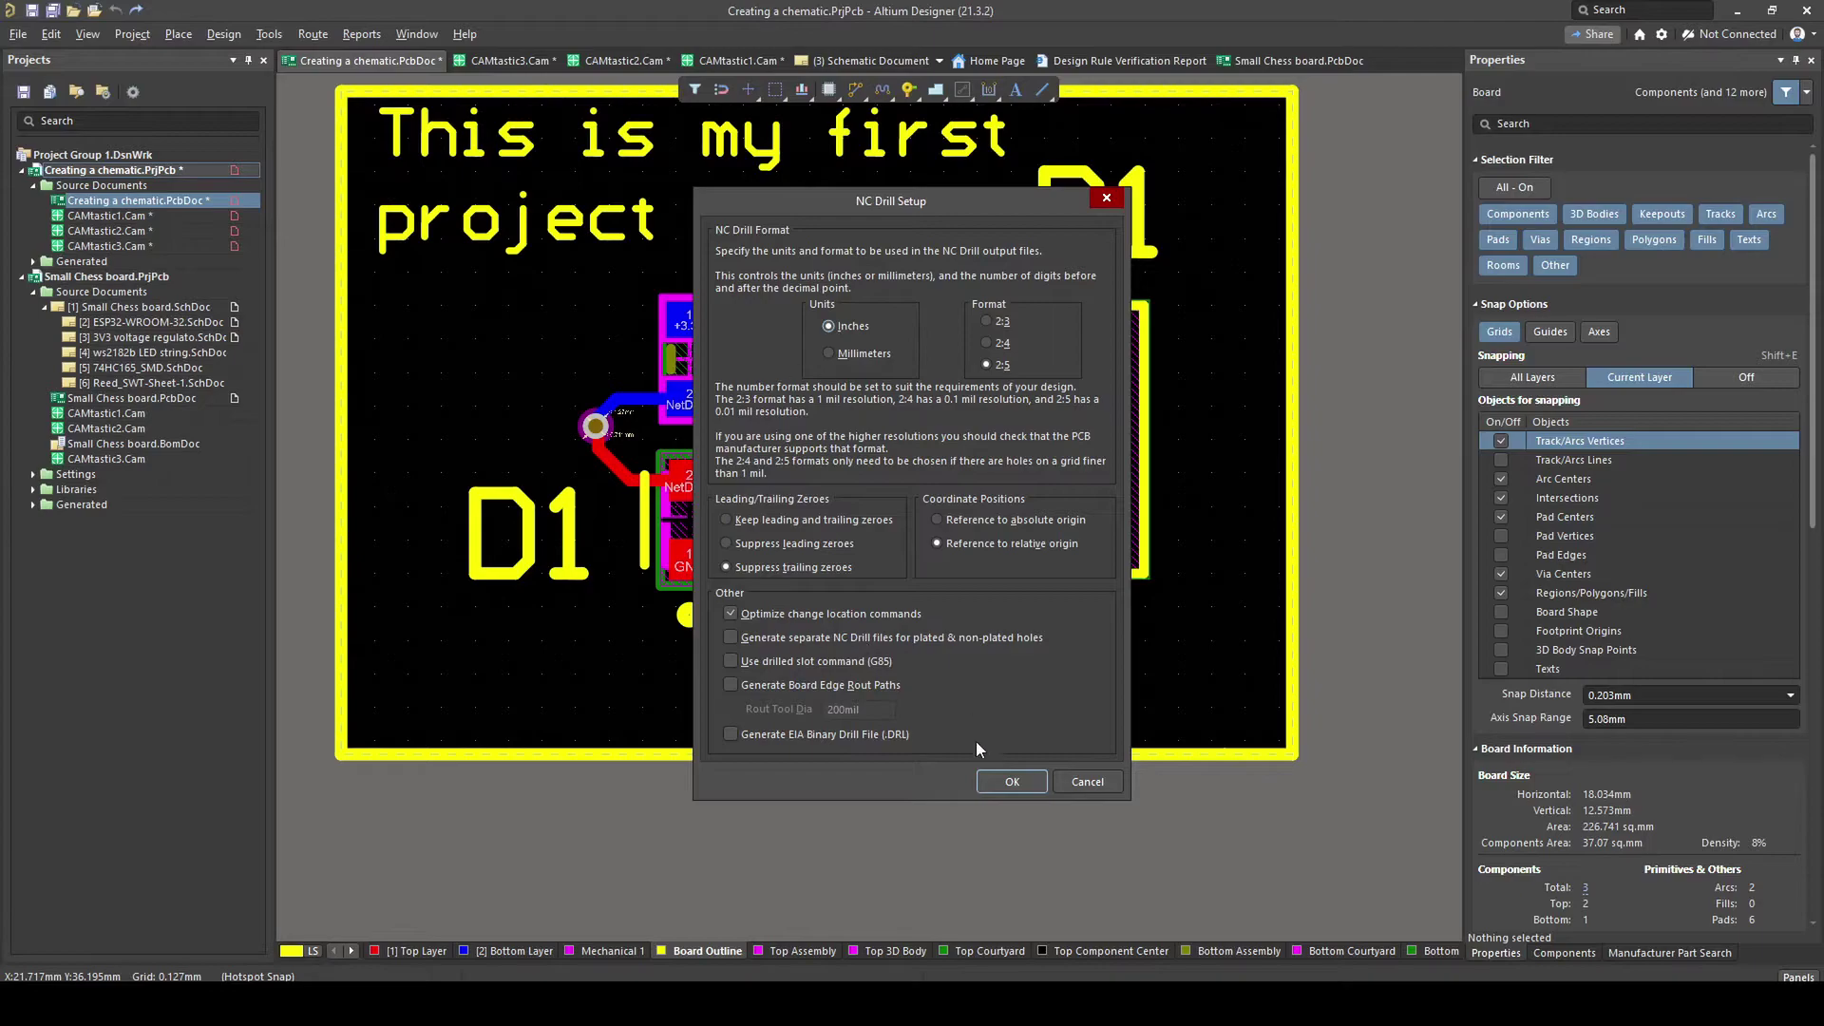
click(1029, 782)
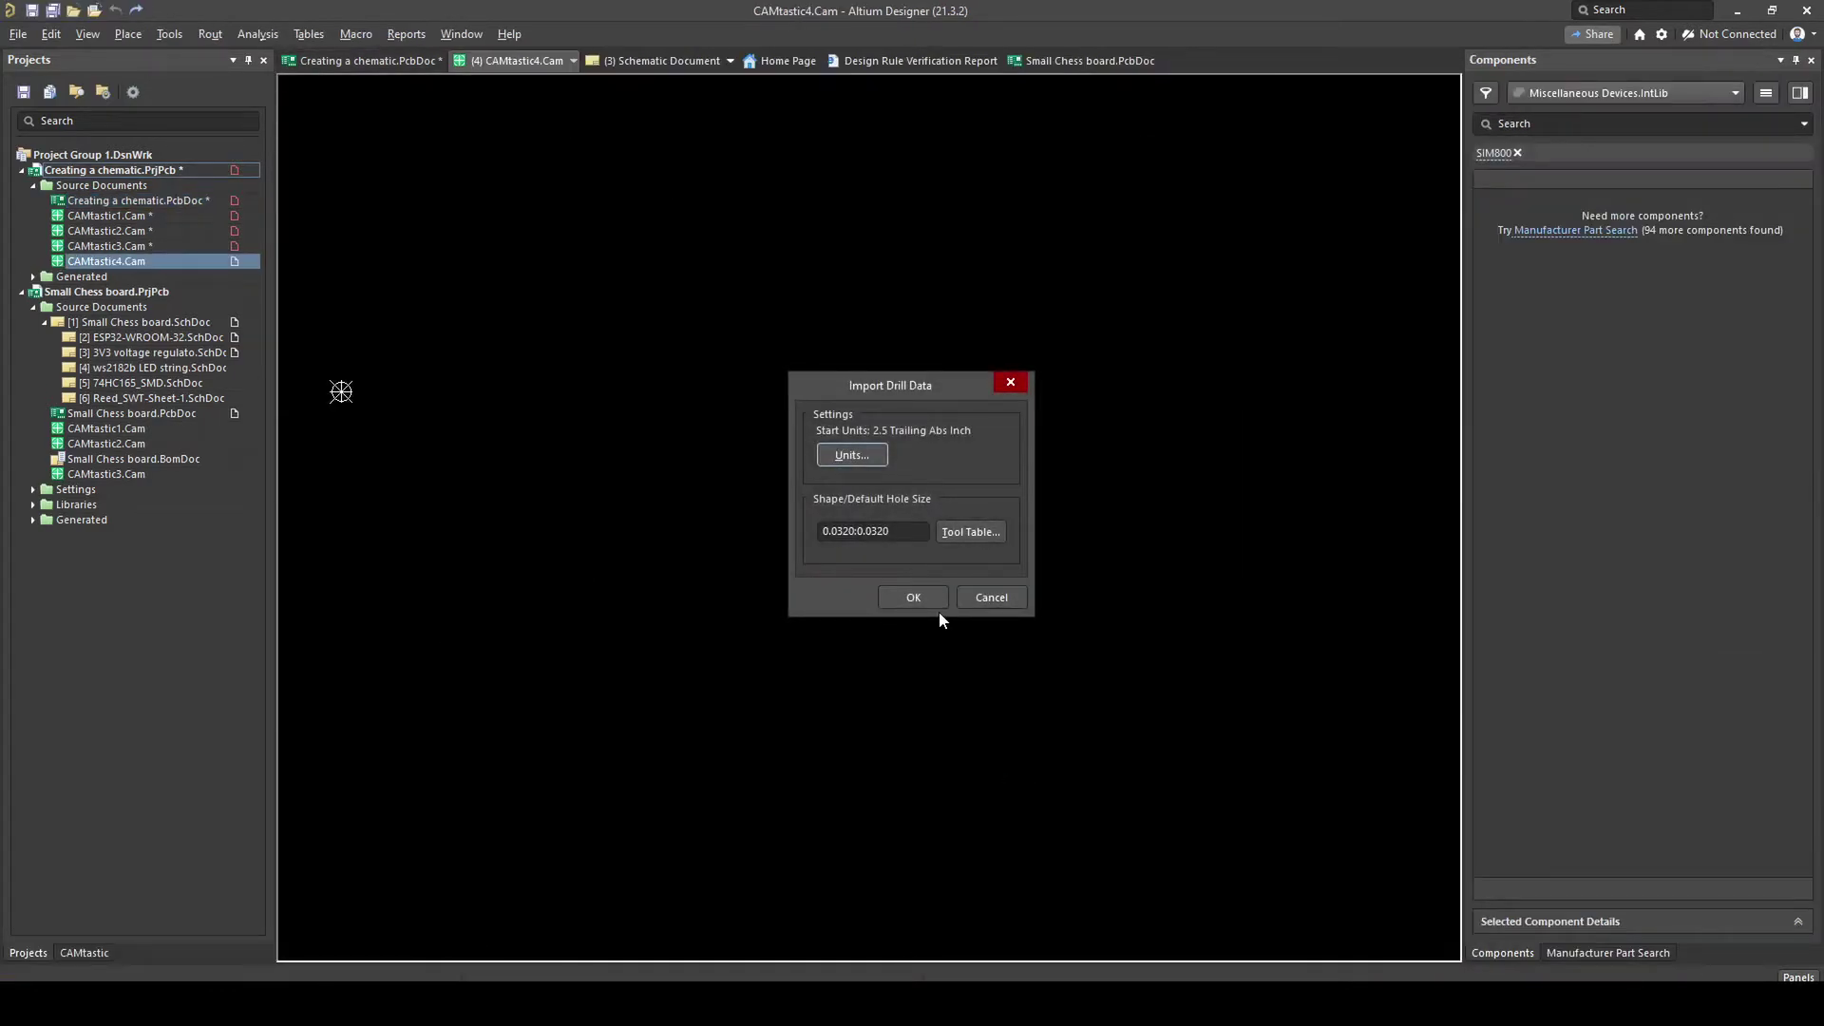
- Import the drill data into CAMtastic4.Cam and compare its holes with the PcbDoc
click(937, 607)
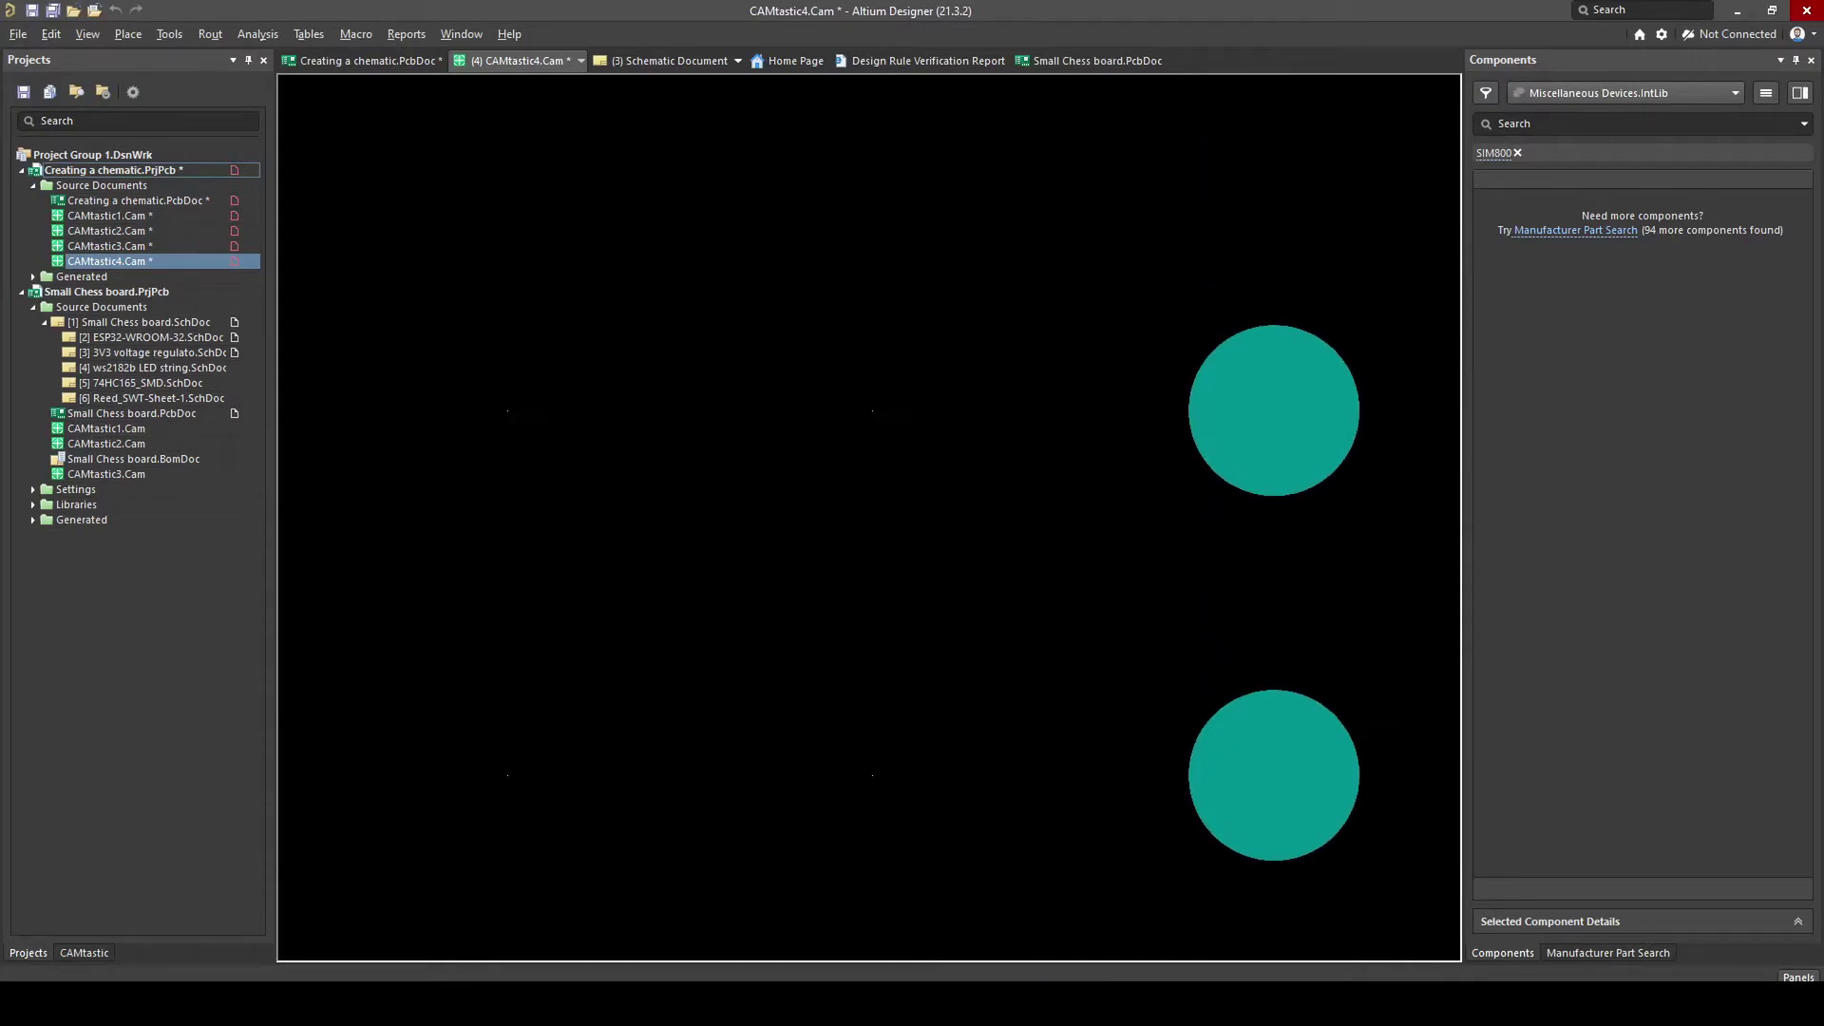
click(190, 200)
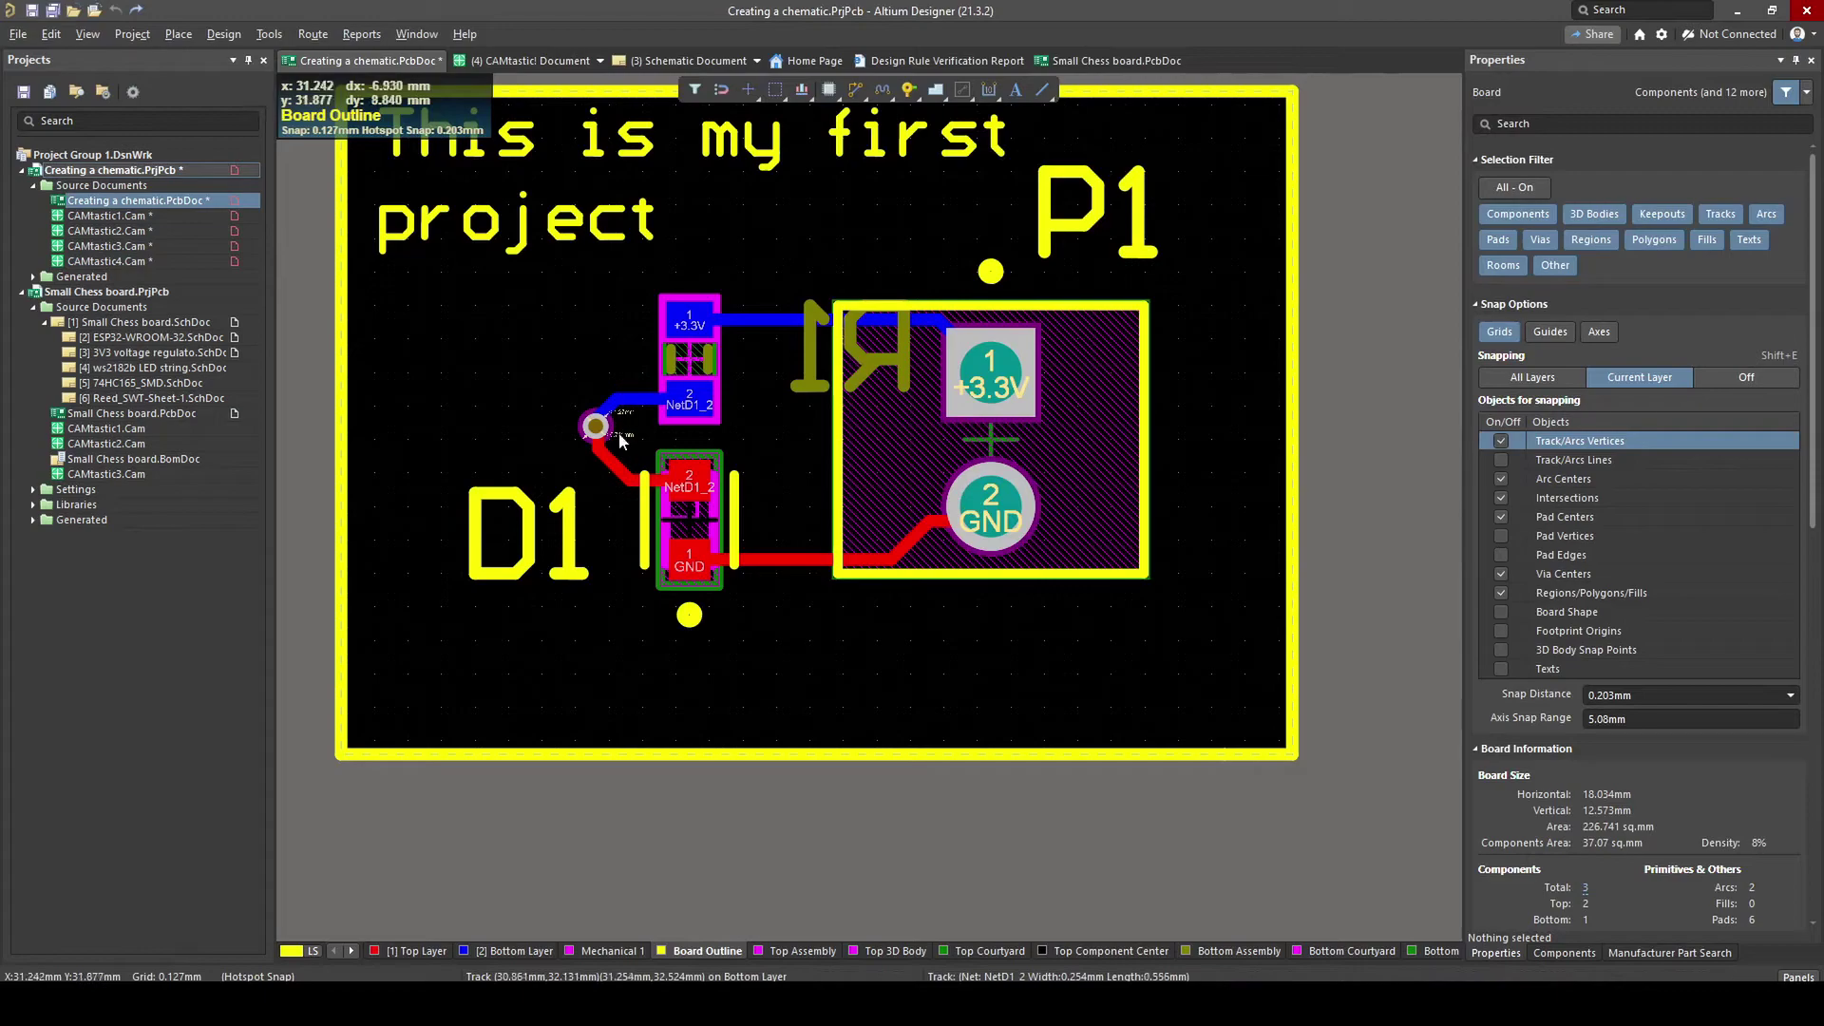
click(107, 261)
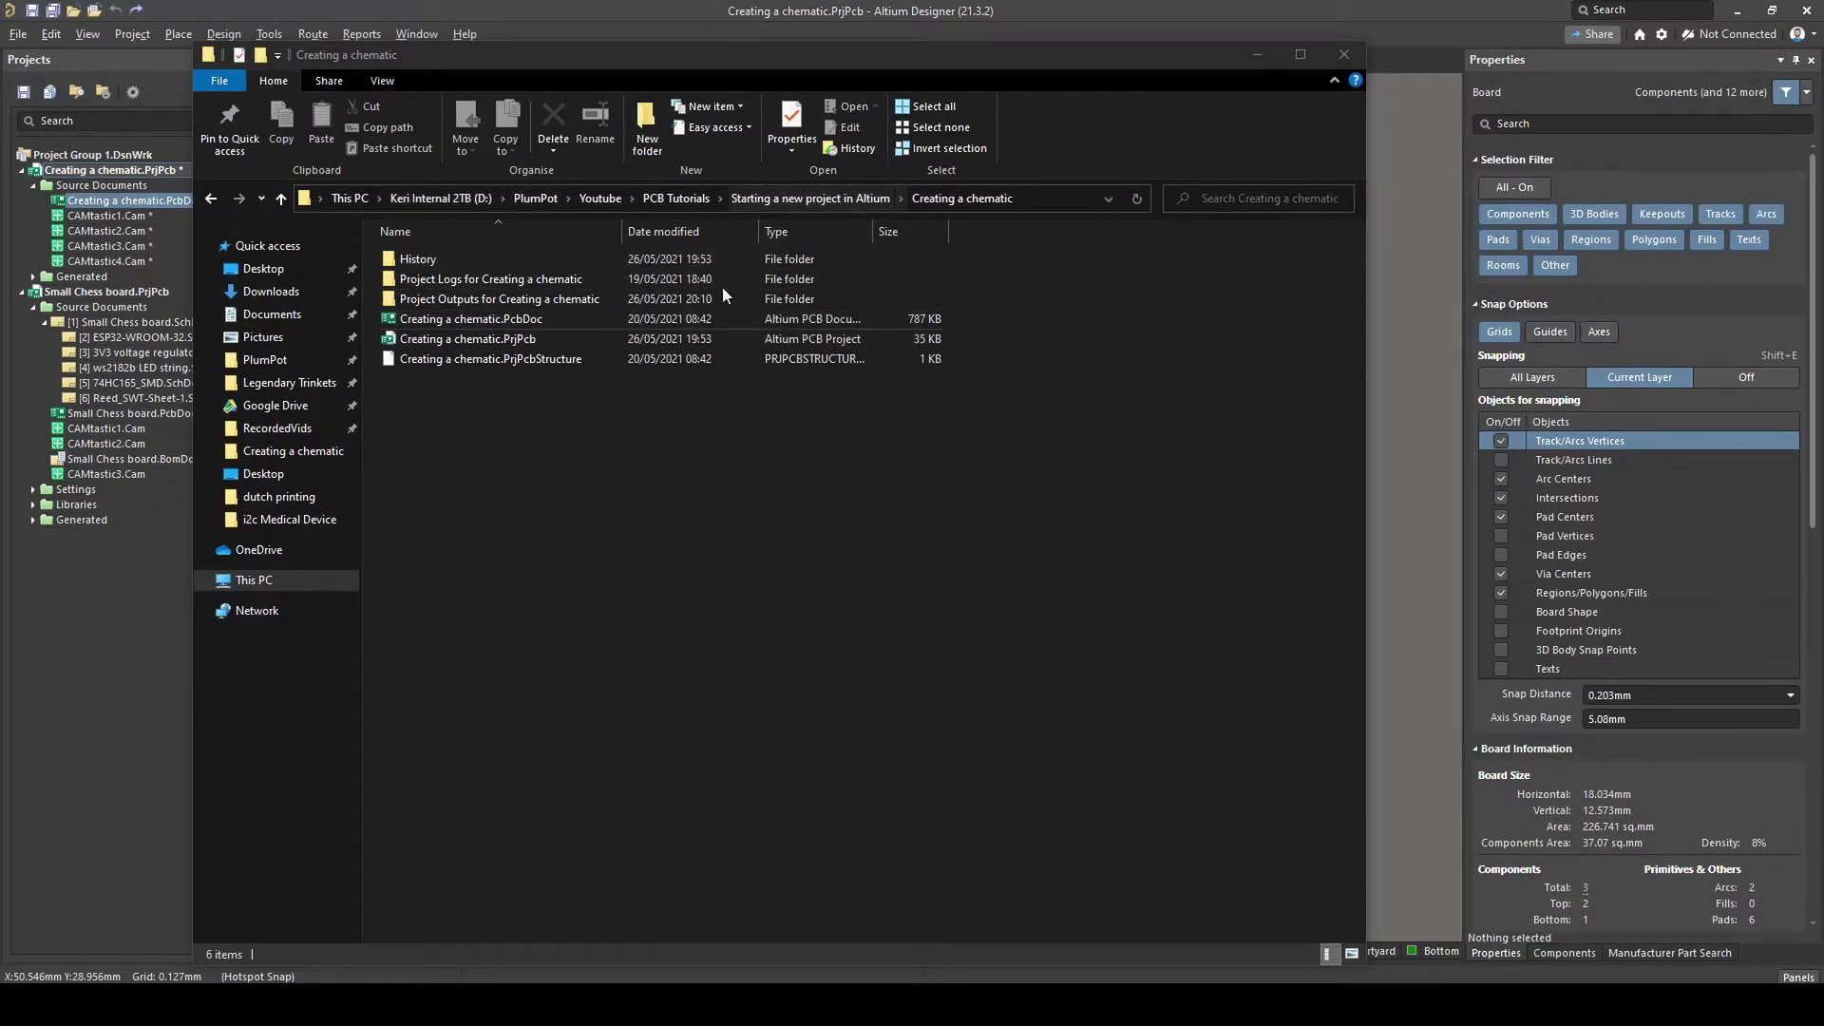
- Dismiss the stray Save As dialog without saving and bring the project folder forward
click(23, 41)
click(89, 276)
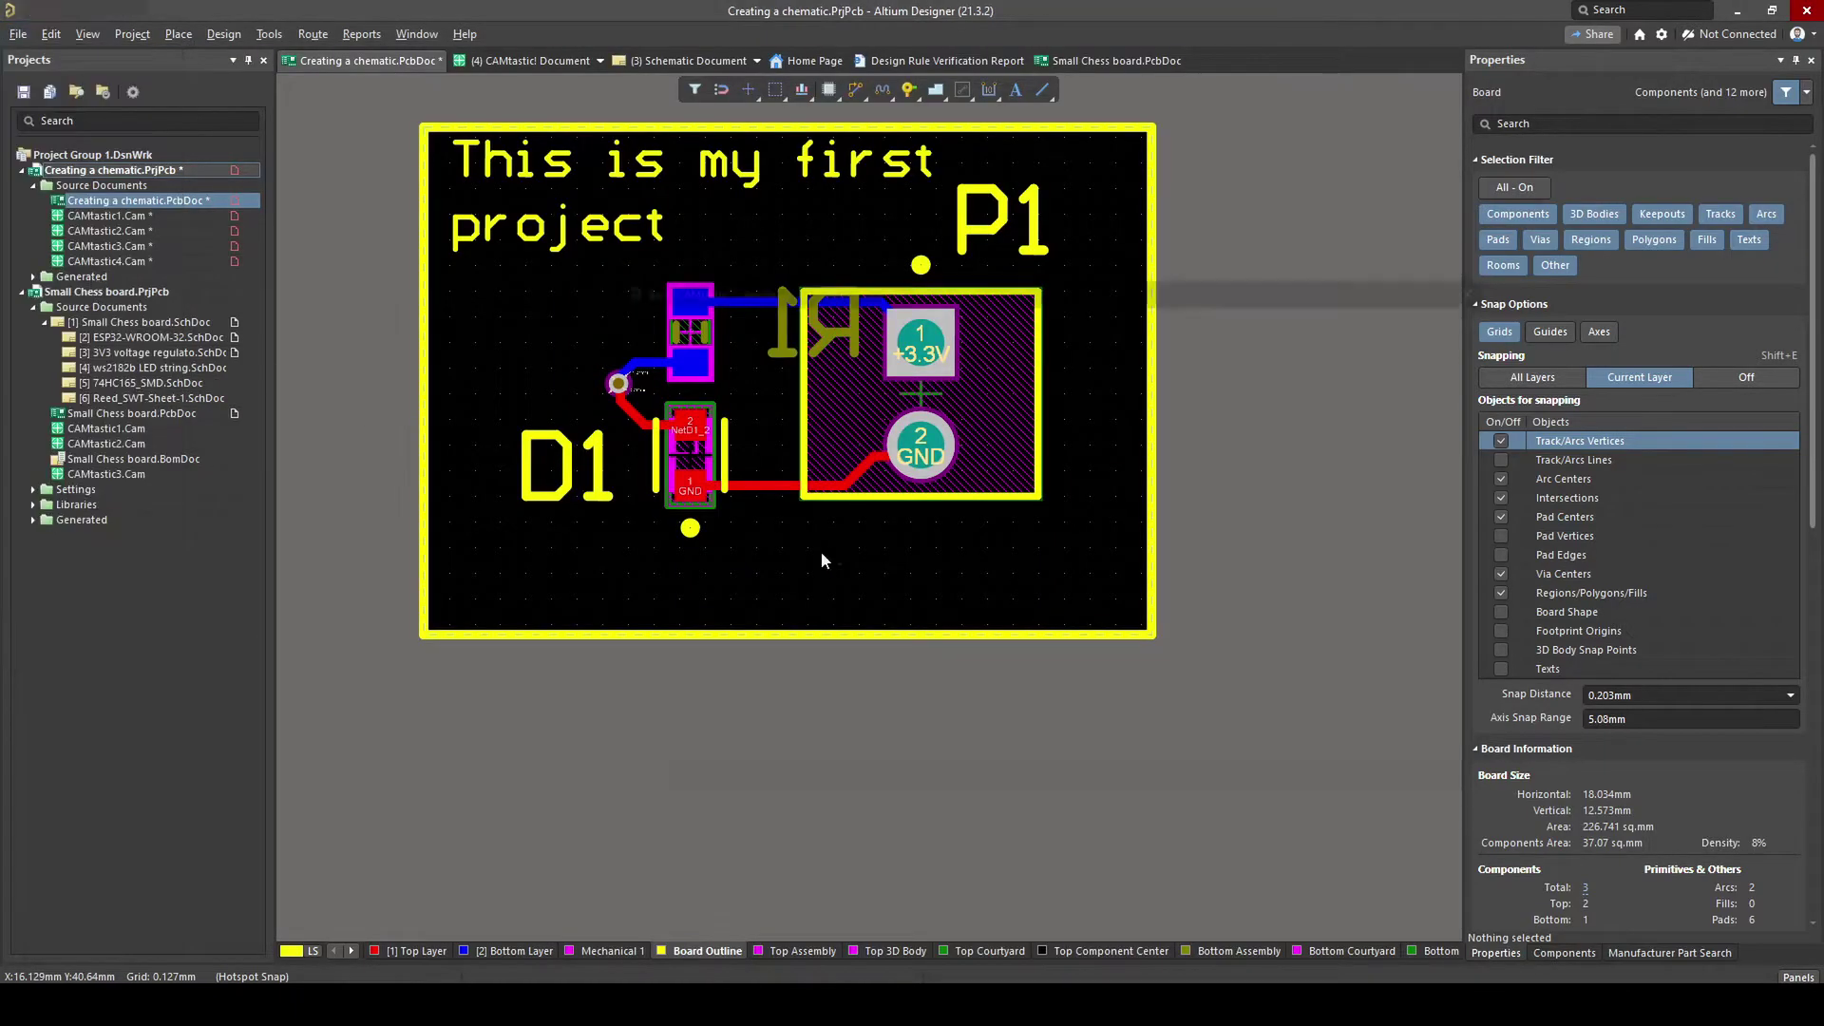
click(1487, 285)
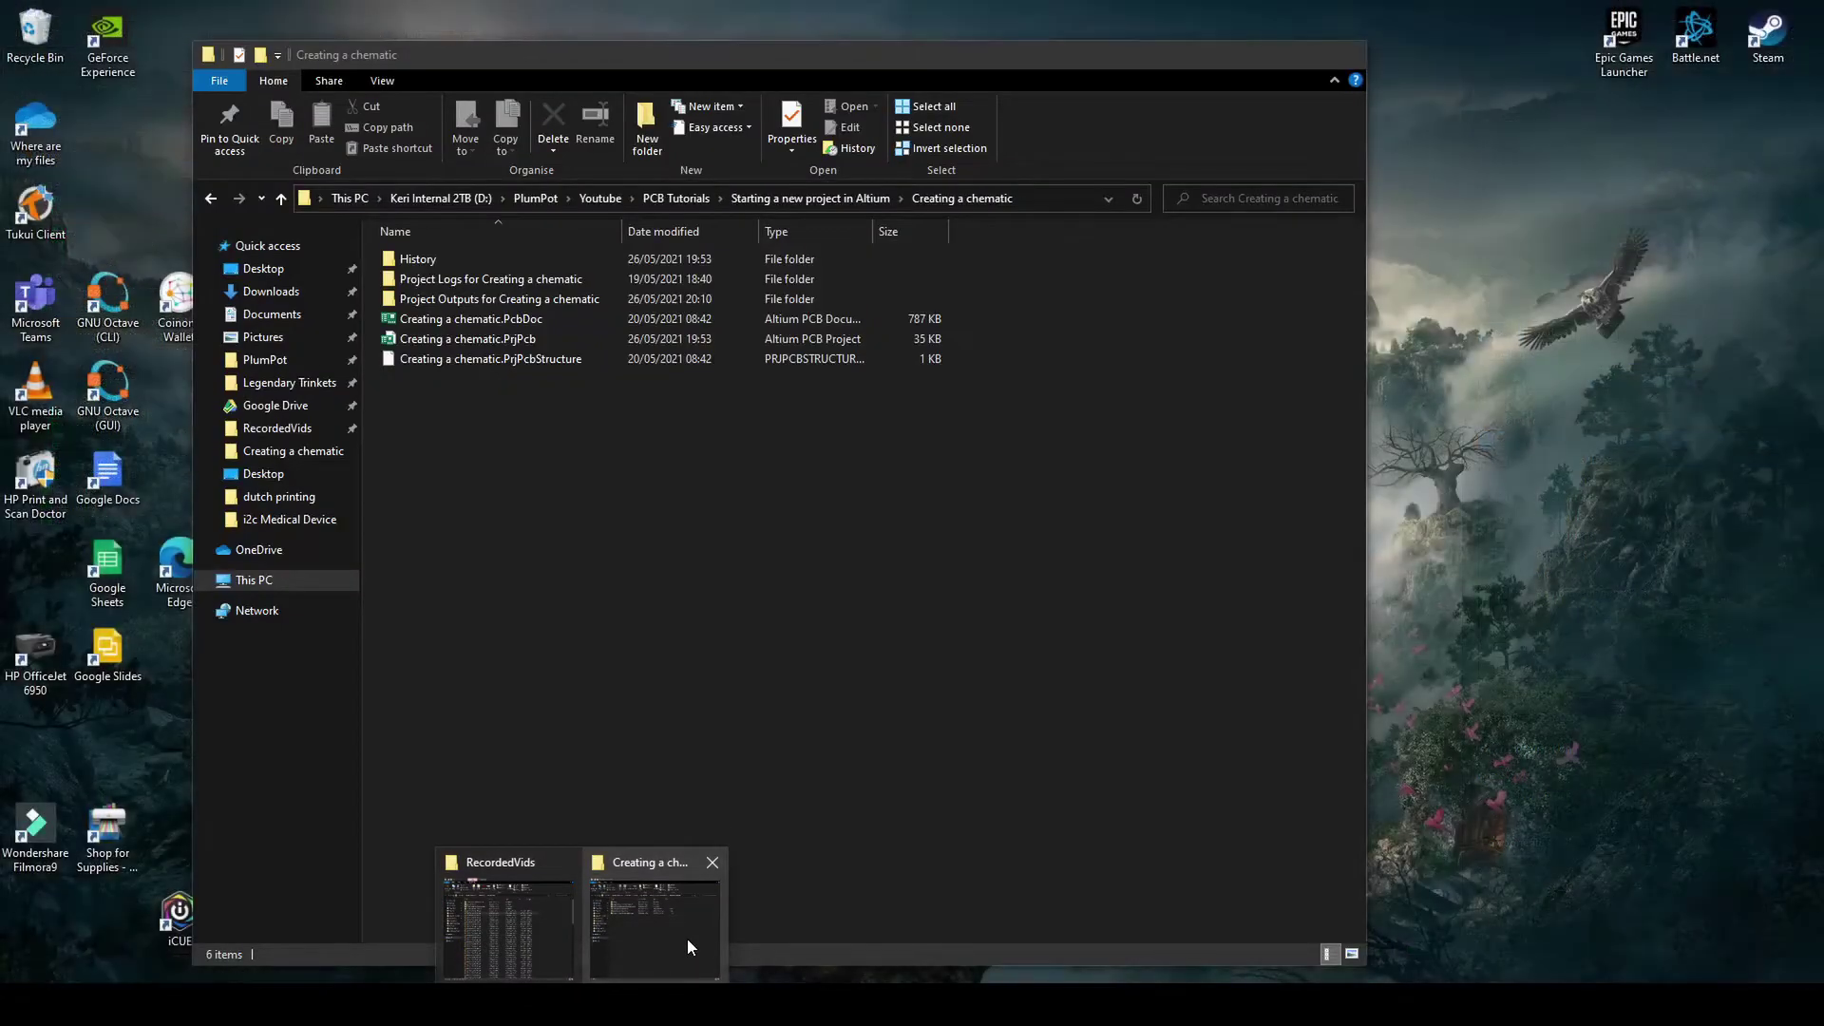
click(687, 938)
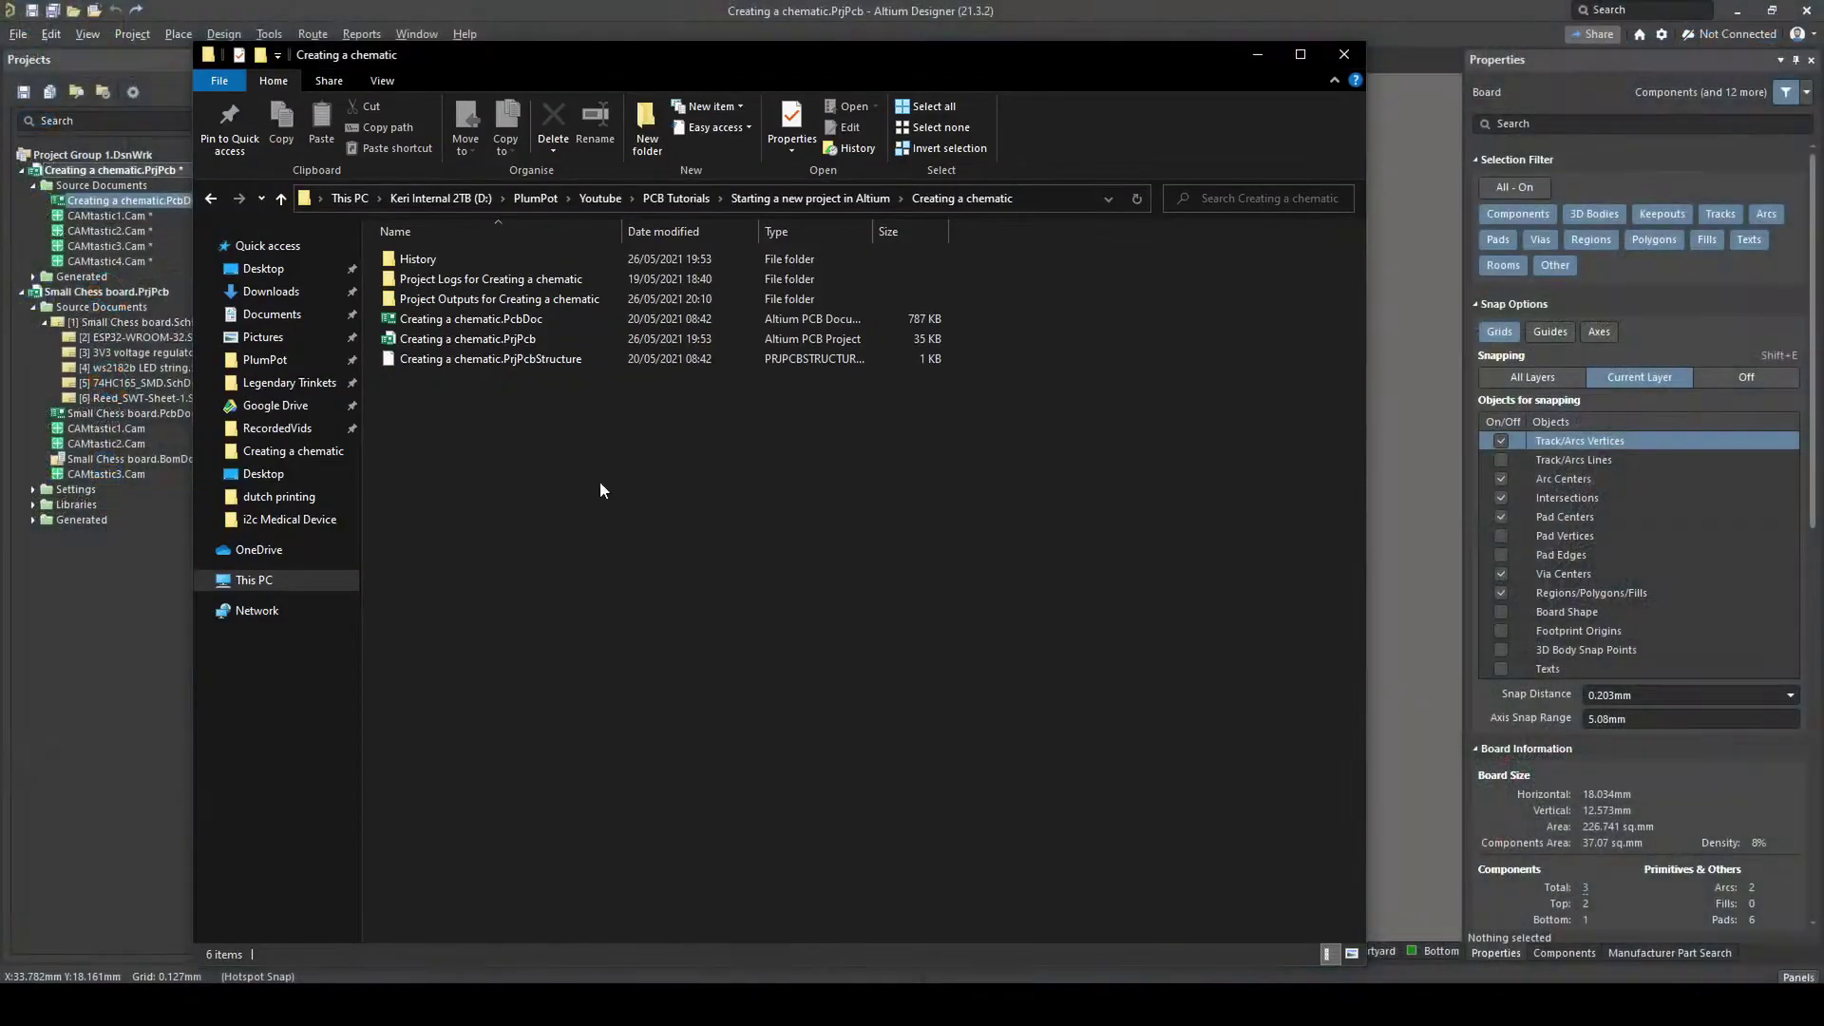
- Open Project Outputs and inspect the GM2, GTS and REP output files
click(515, 323)
click(567, 466)
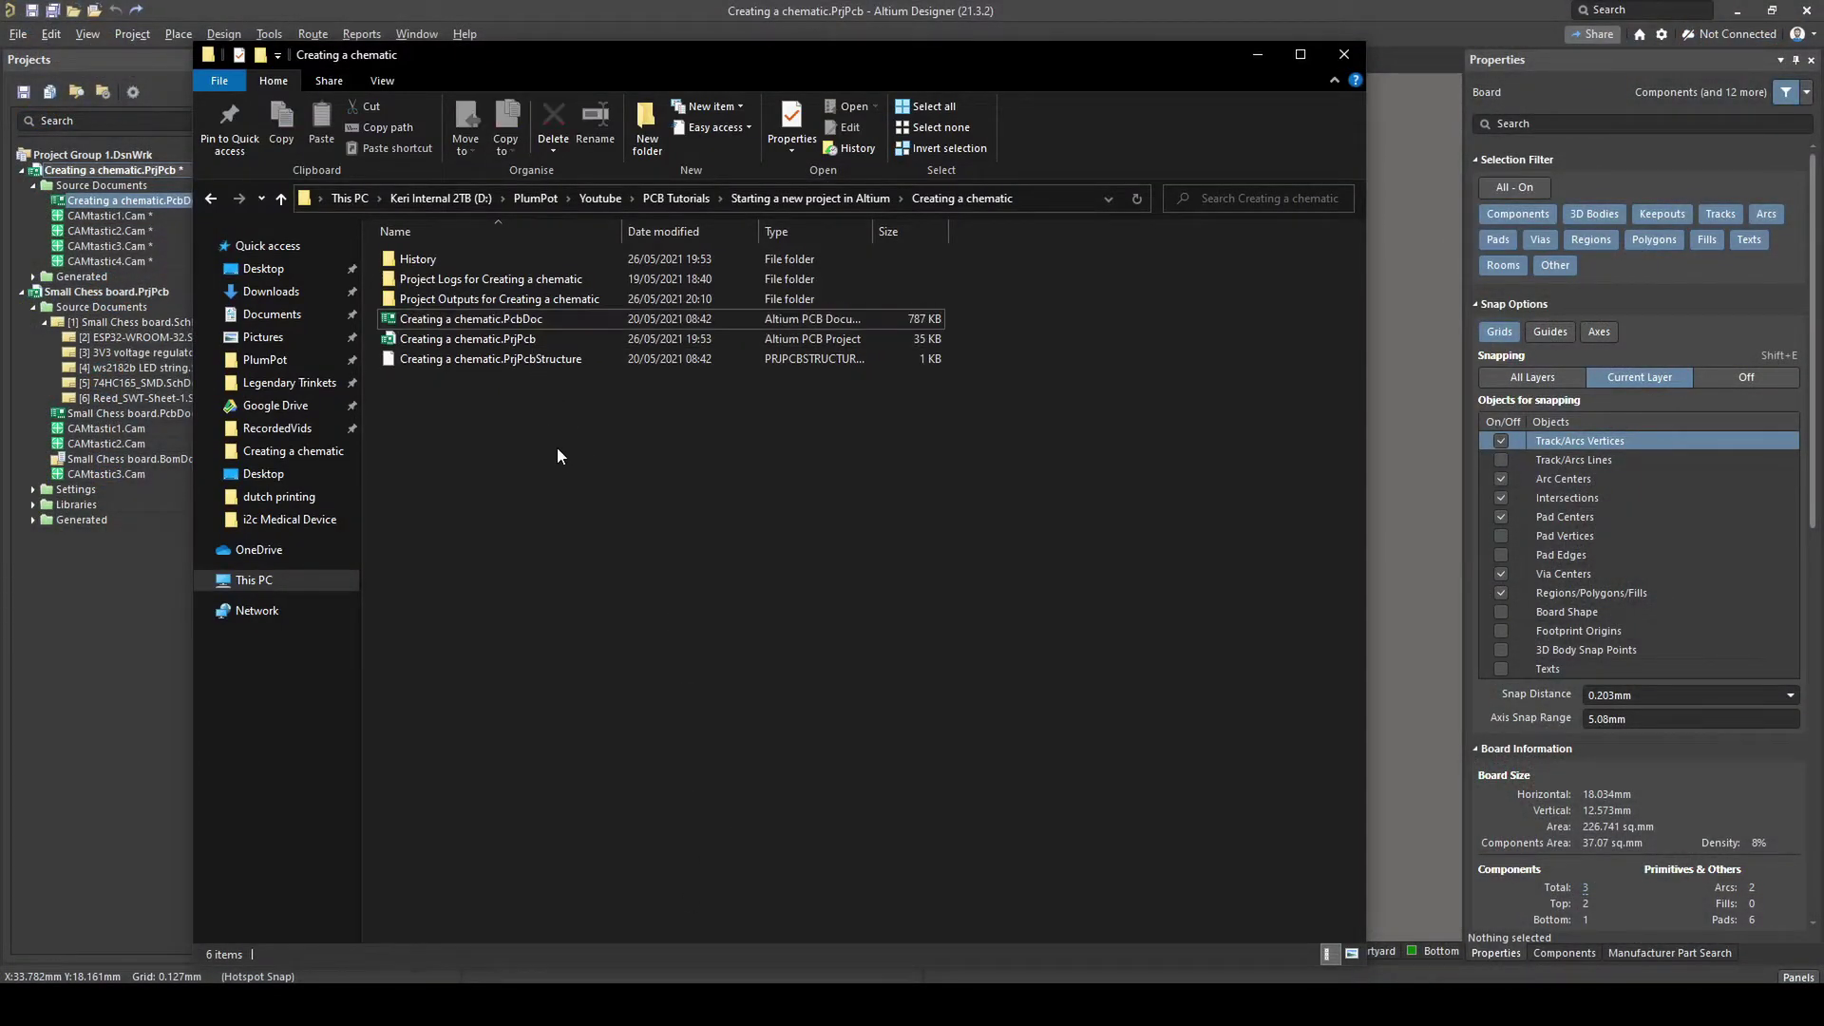
click(465, 300)
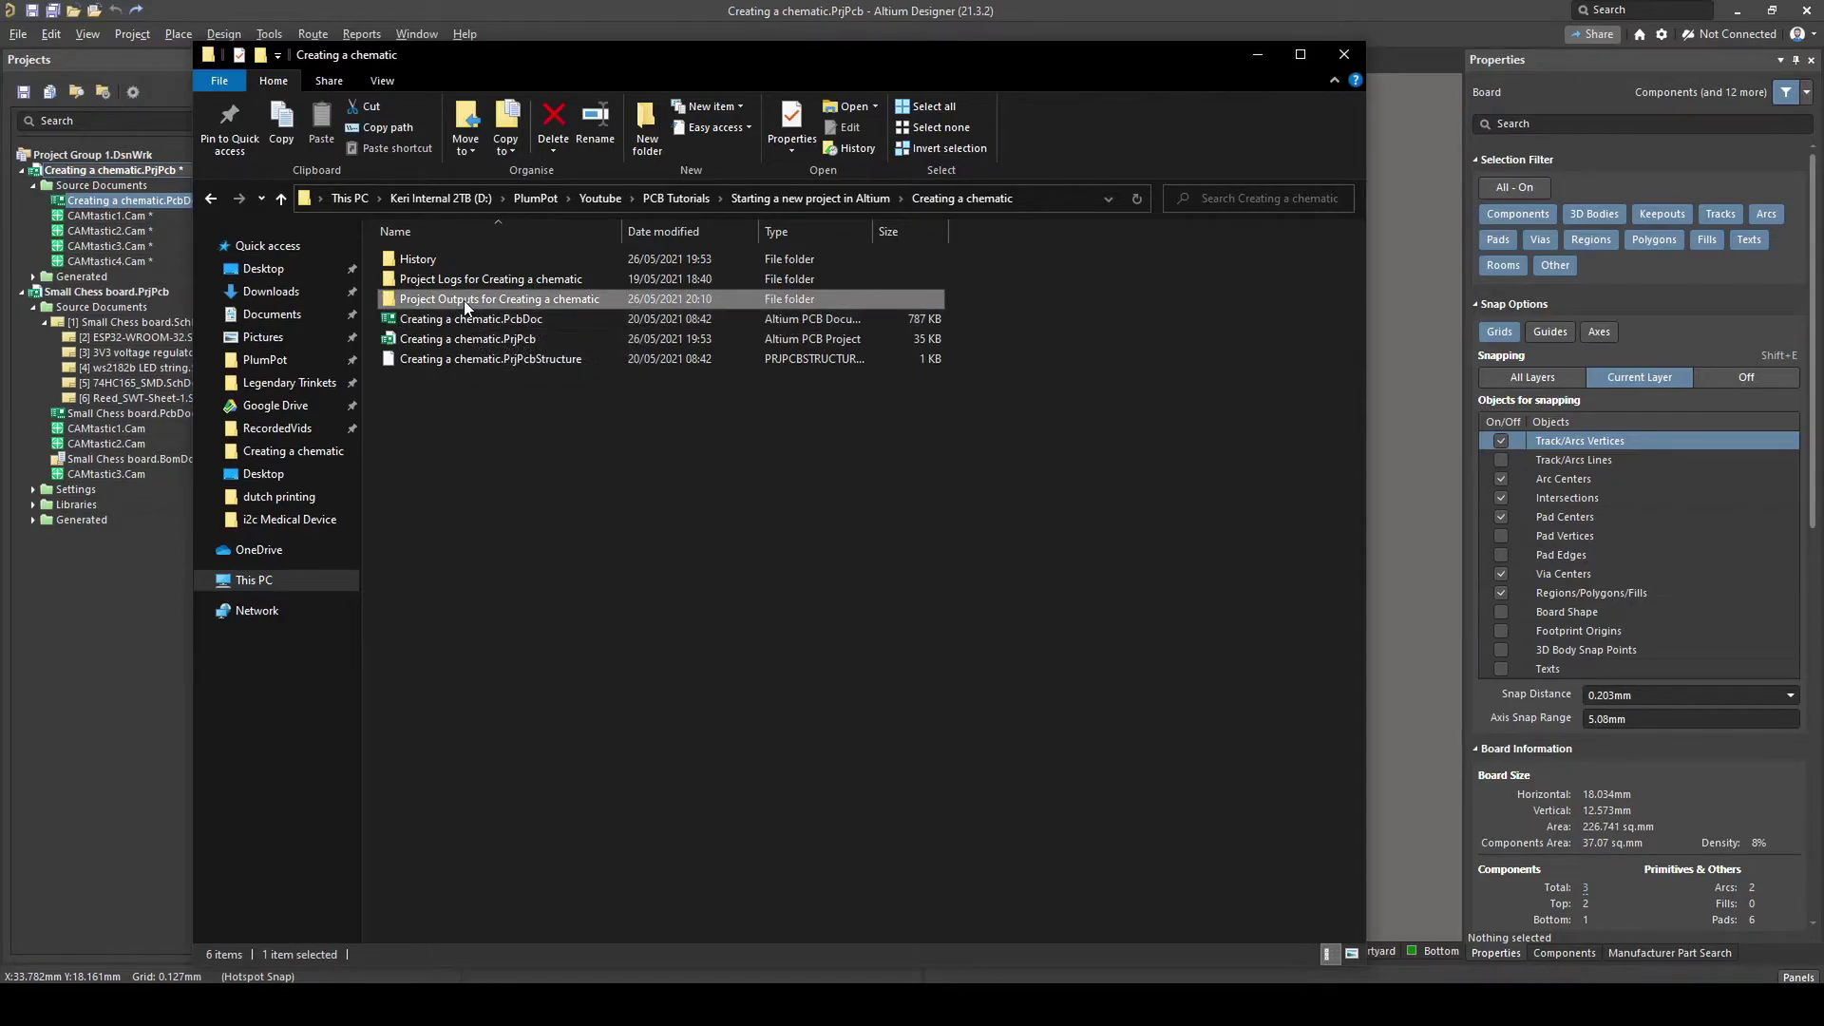
double_click(568, 303)
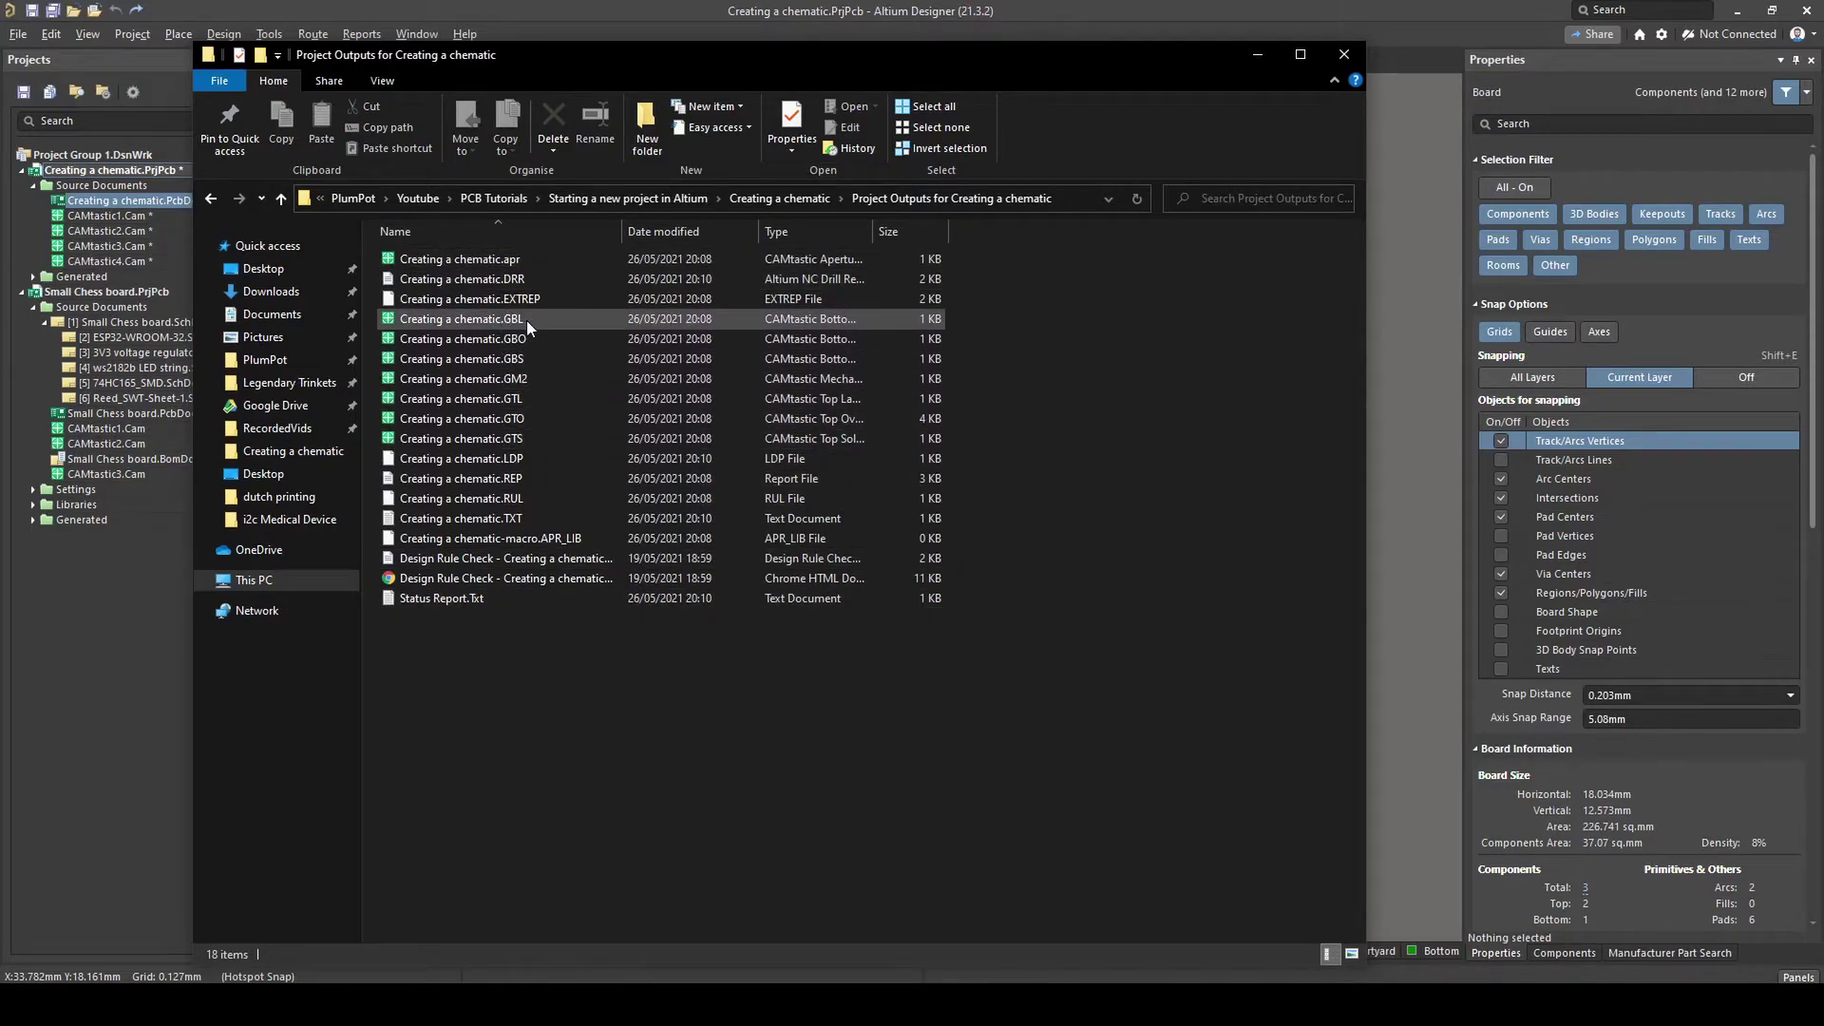
click(518, 380)
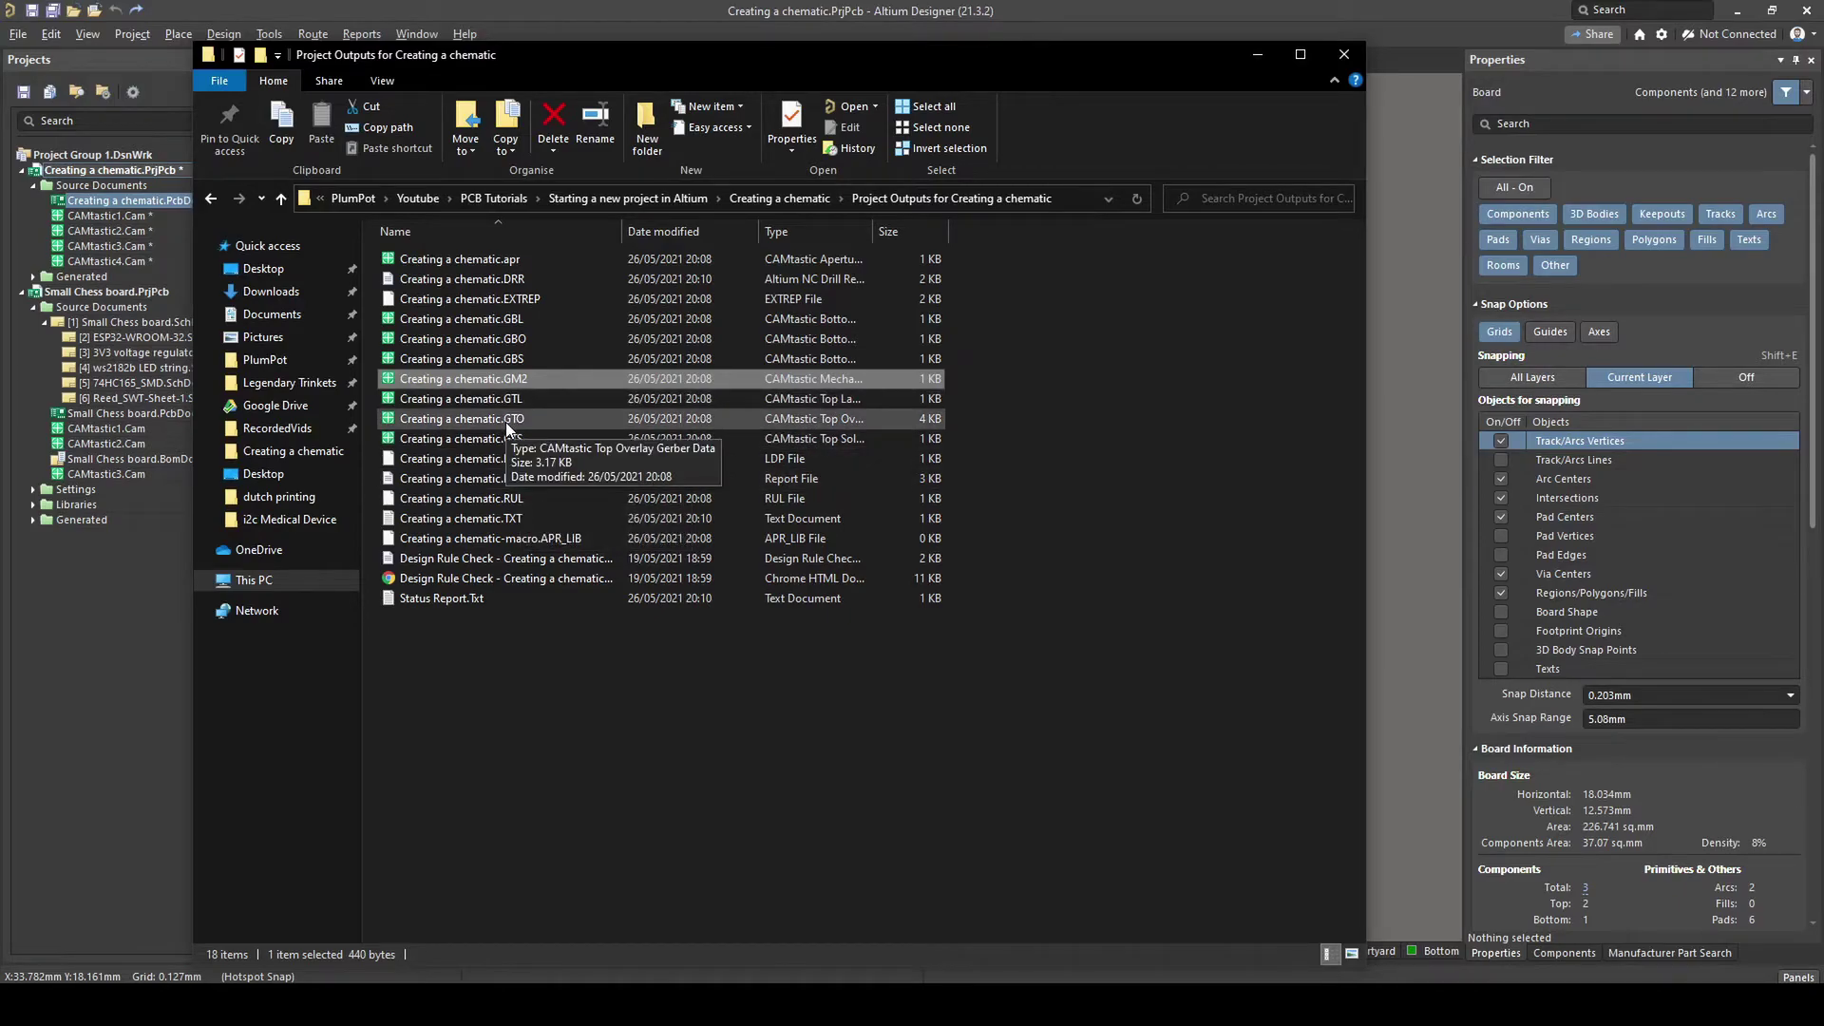
click(525, 439)
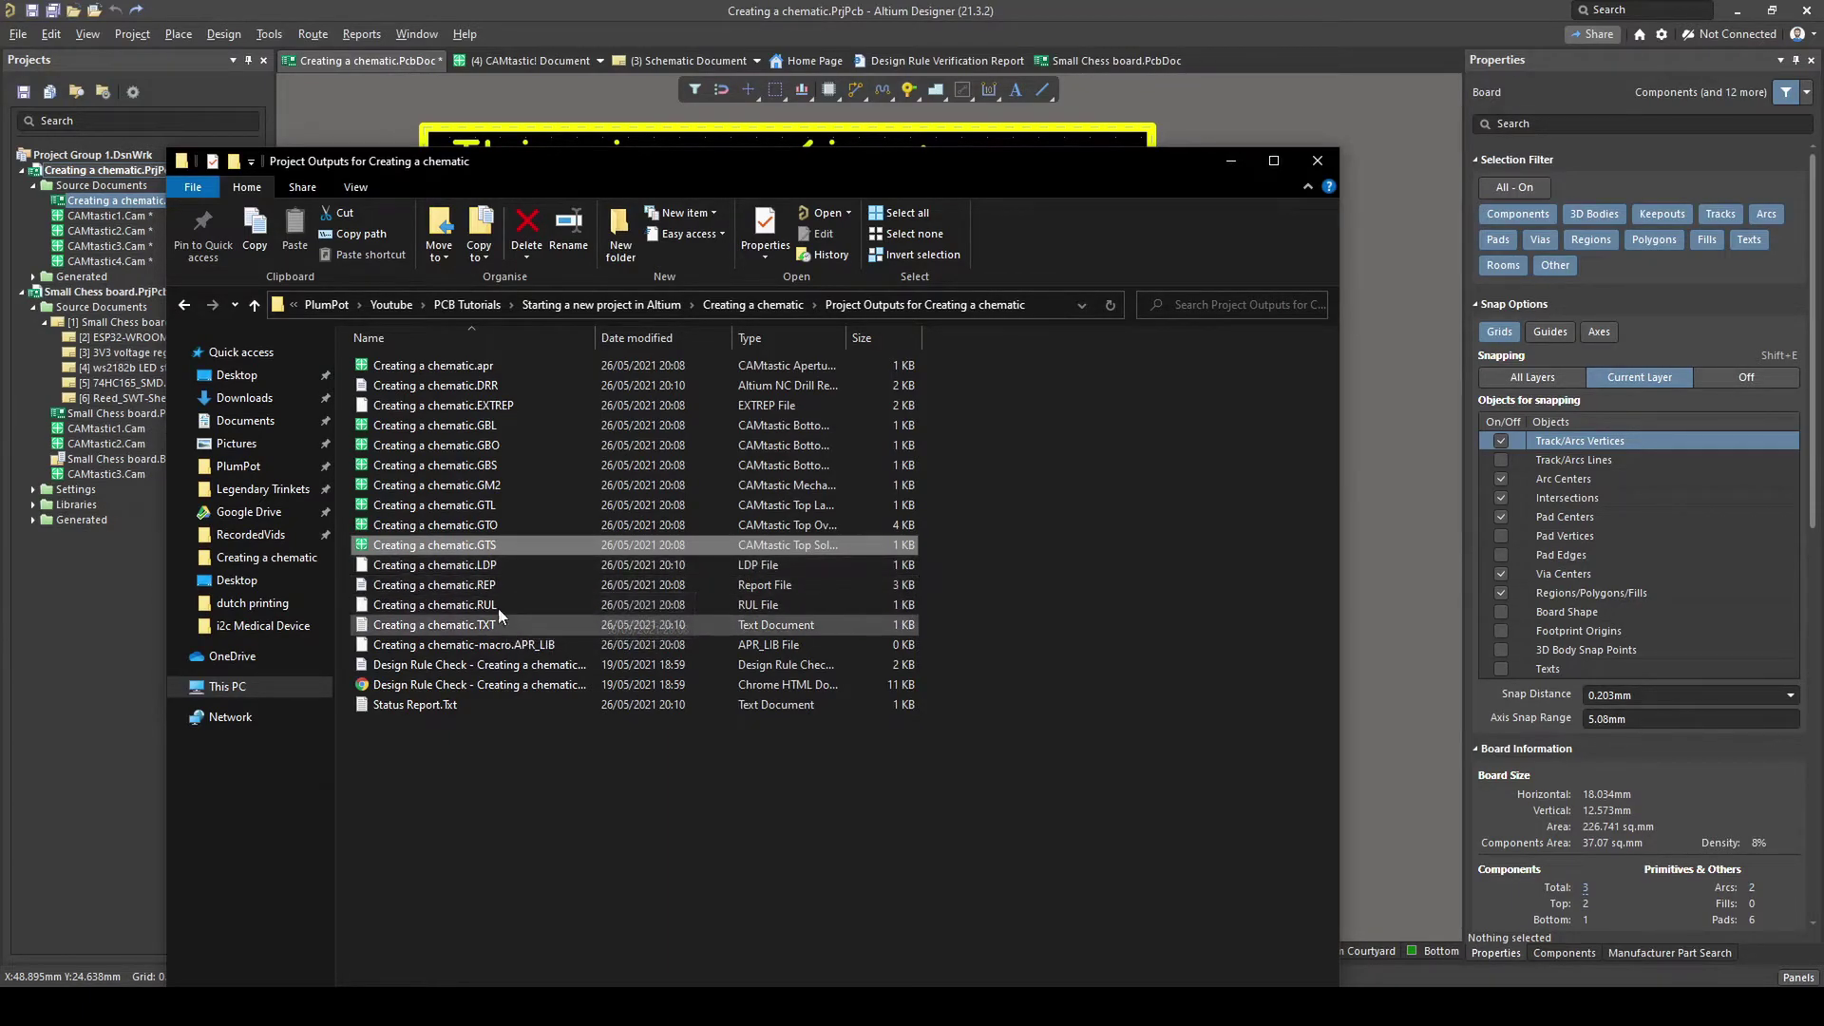
click(502, 586)
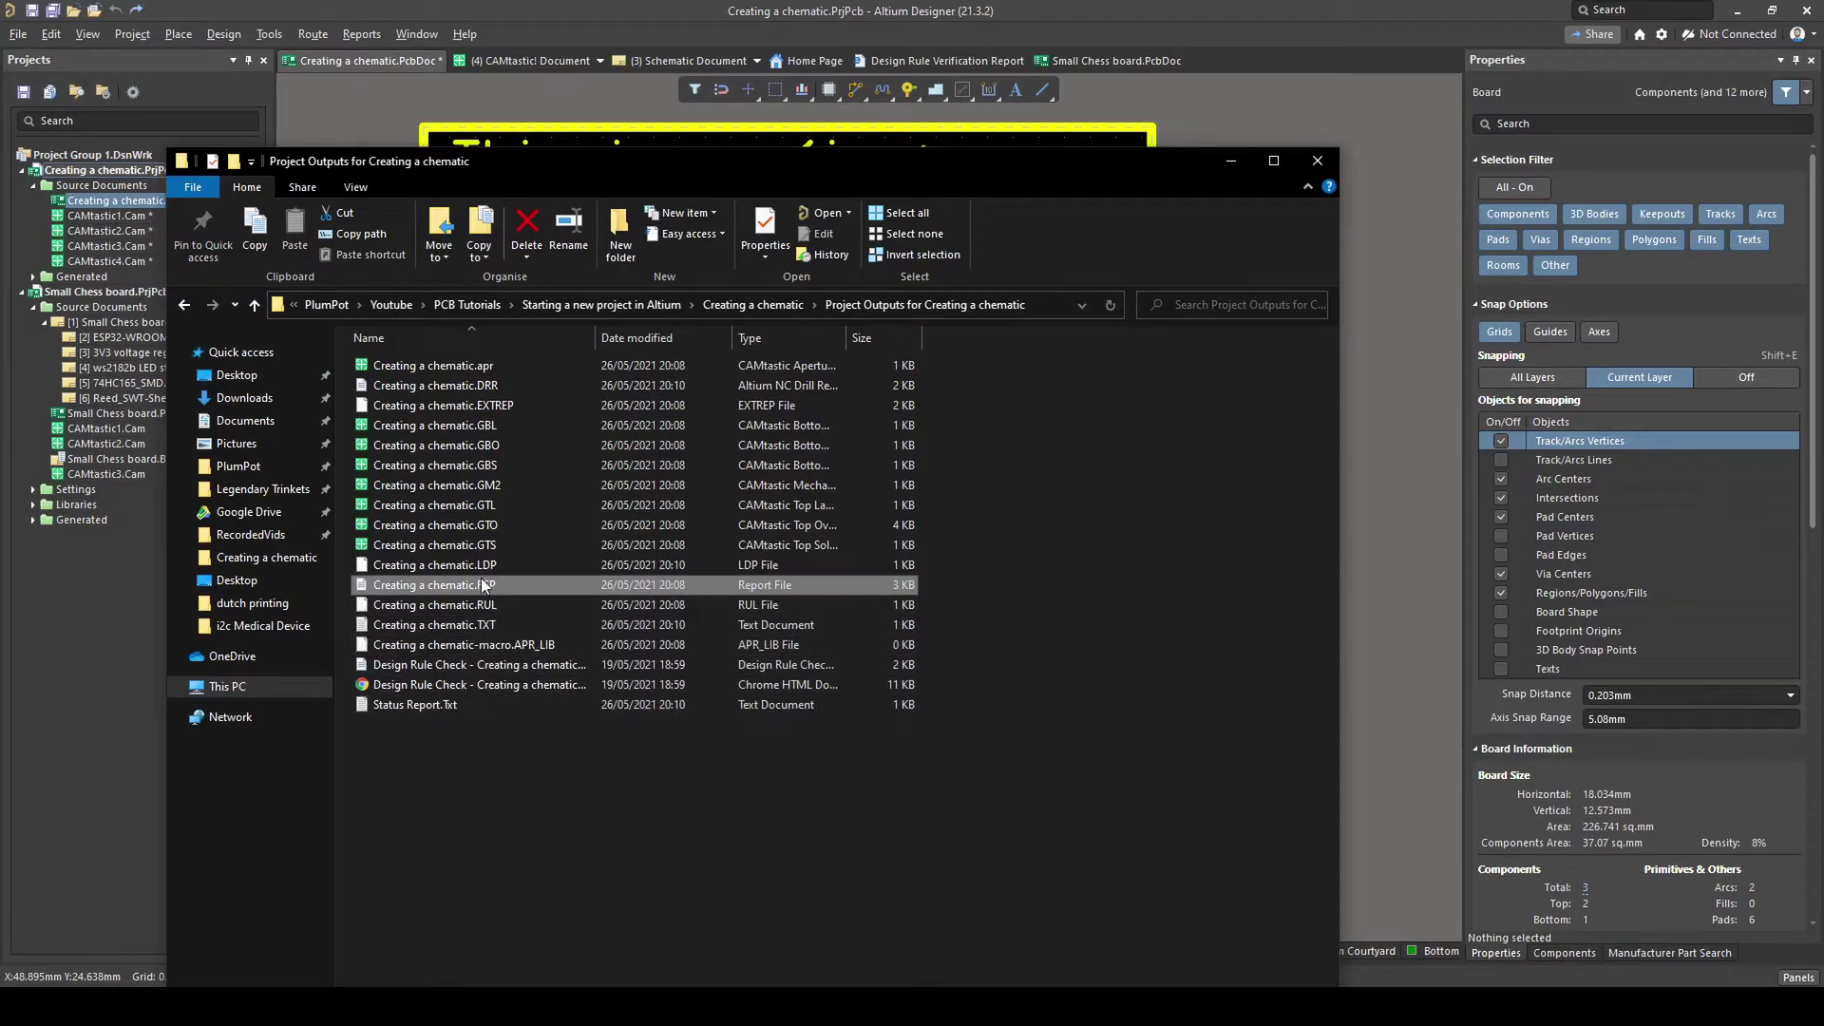
click(798, 790)
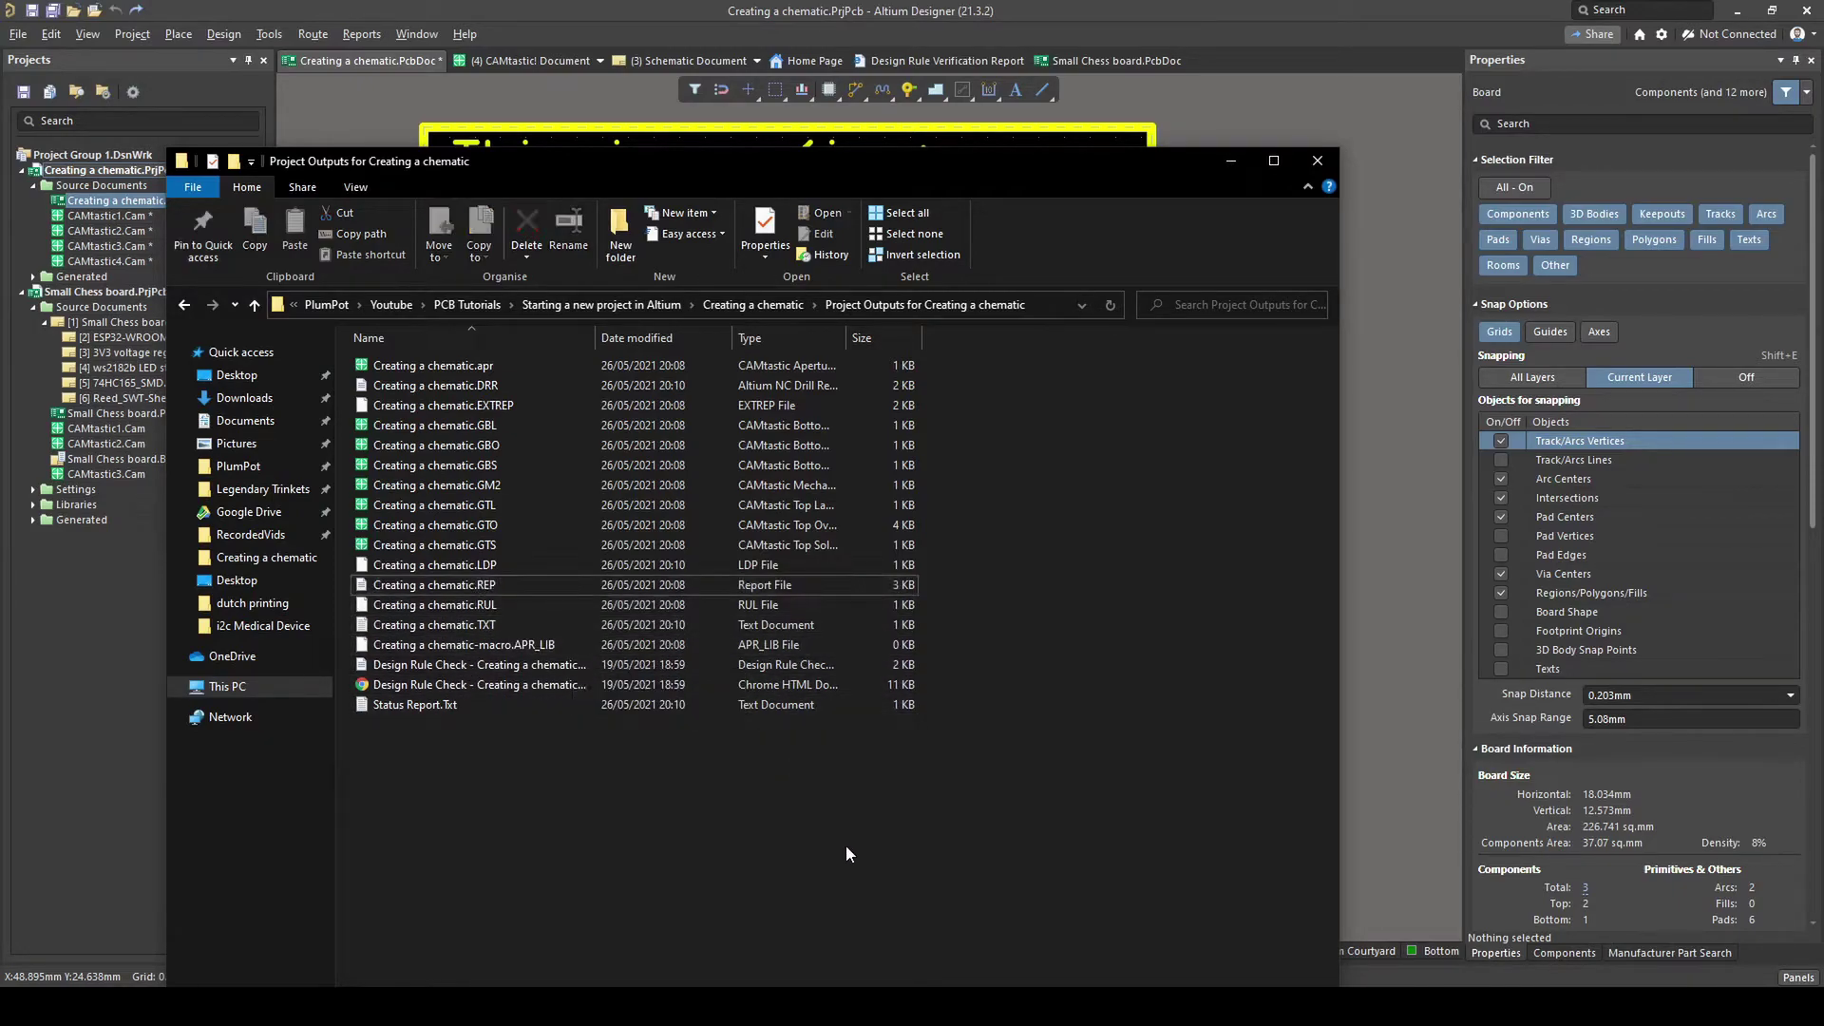
- Compress all eighteen output files into a zipped folder
drag(848, 854, 487, 388)
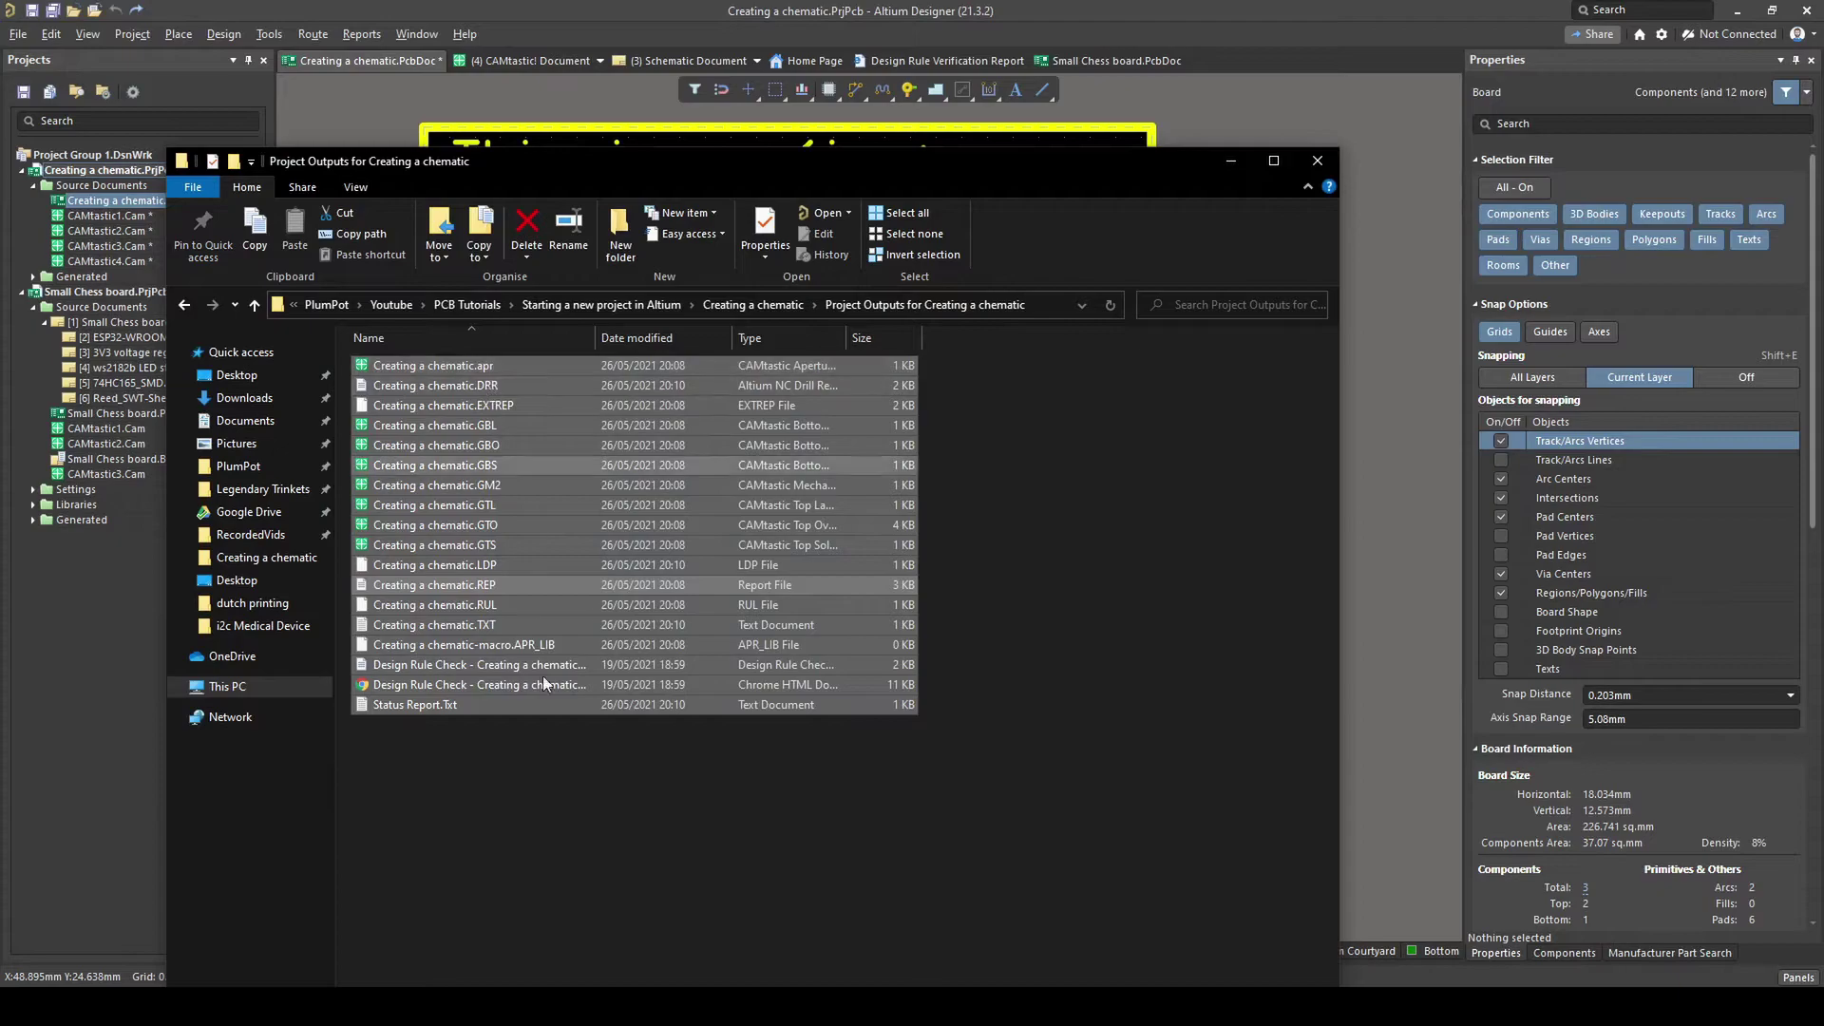
click(604, 774)
drag(993, 360, 544, 570)
click(505, 624)
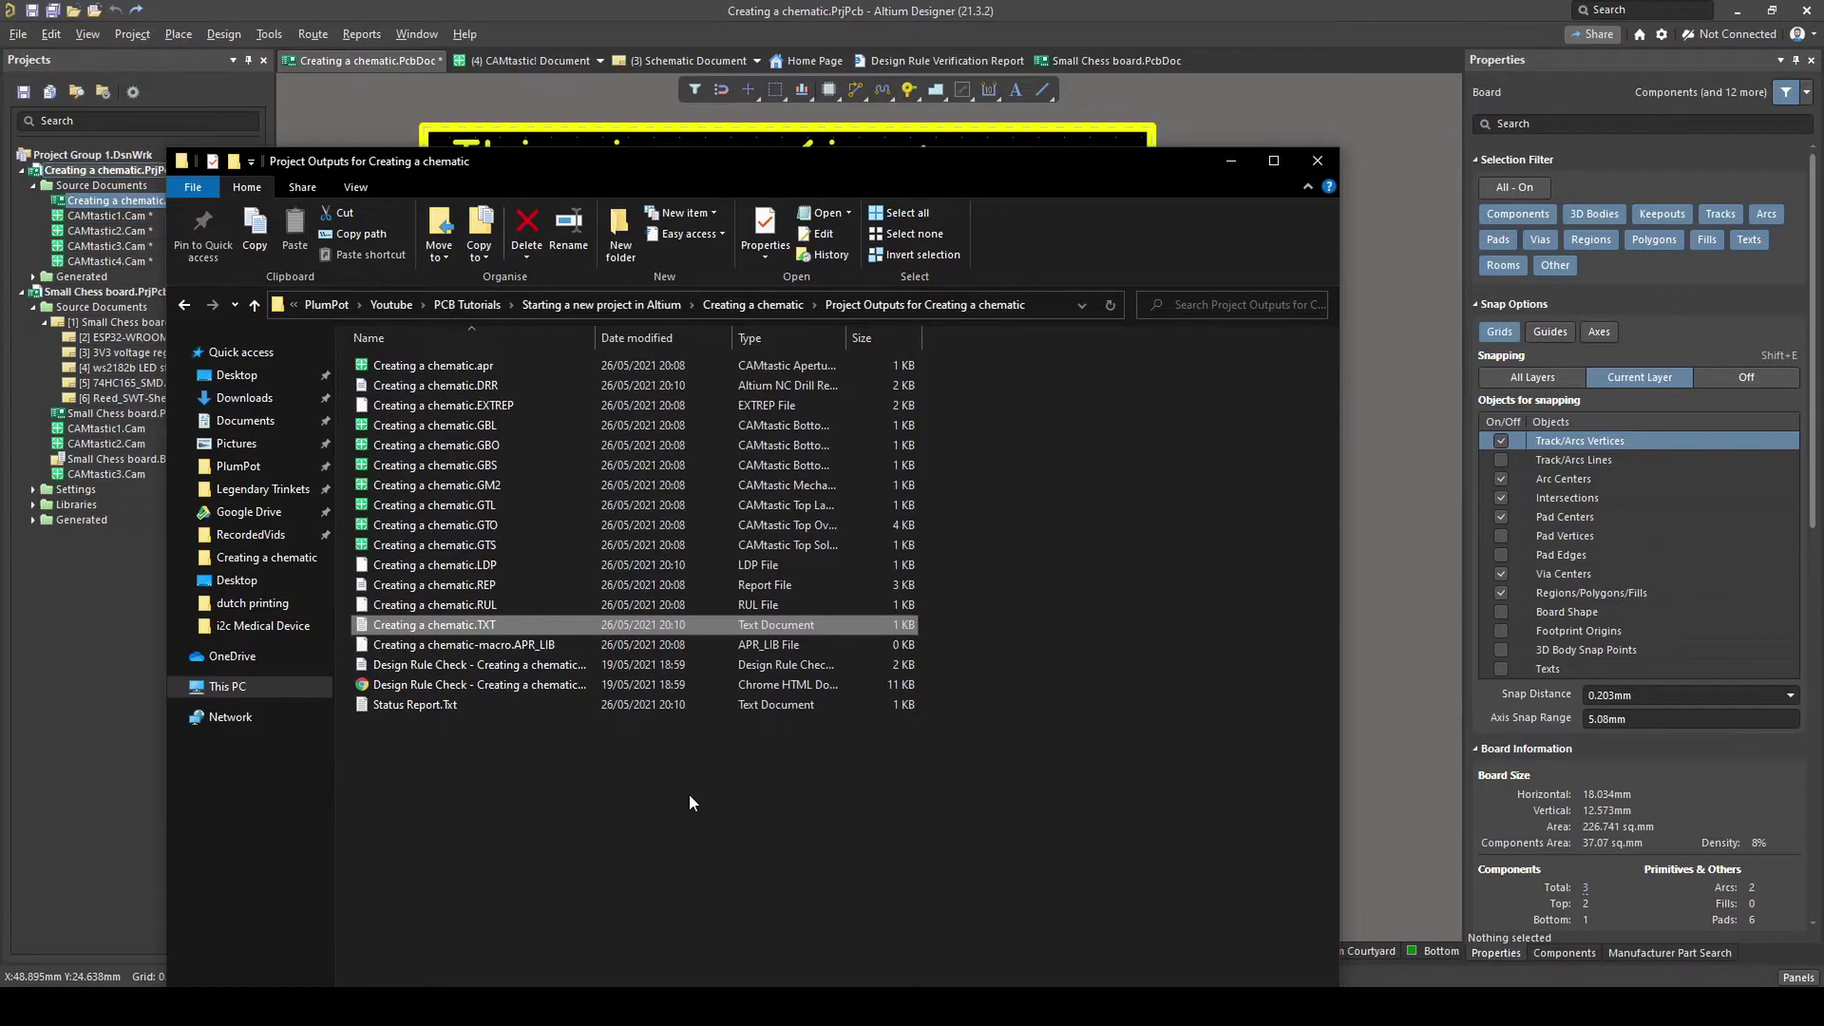
drag(757, 796, 470, 365)
right_click(501, 408)
mouse_move(756, 549)
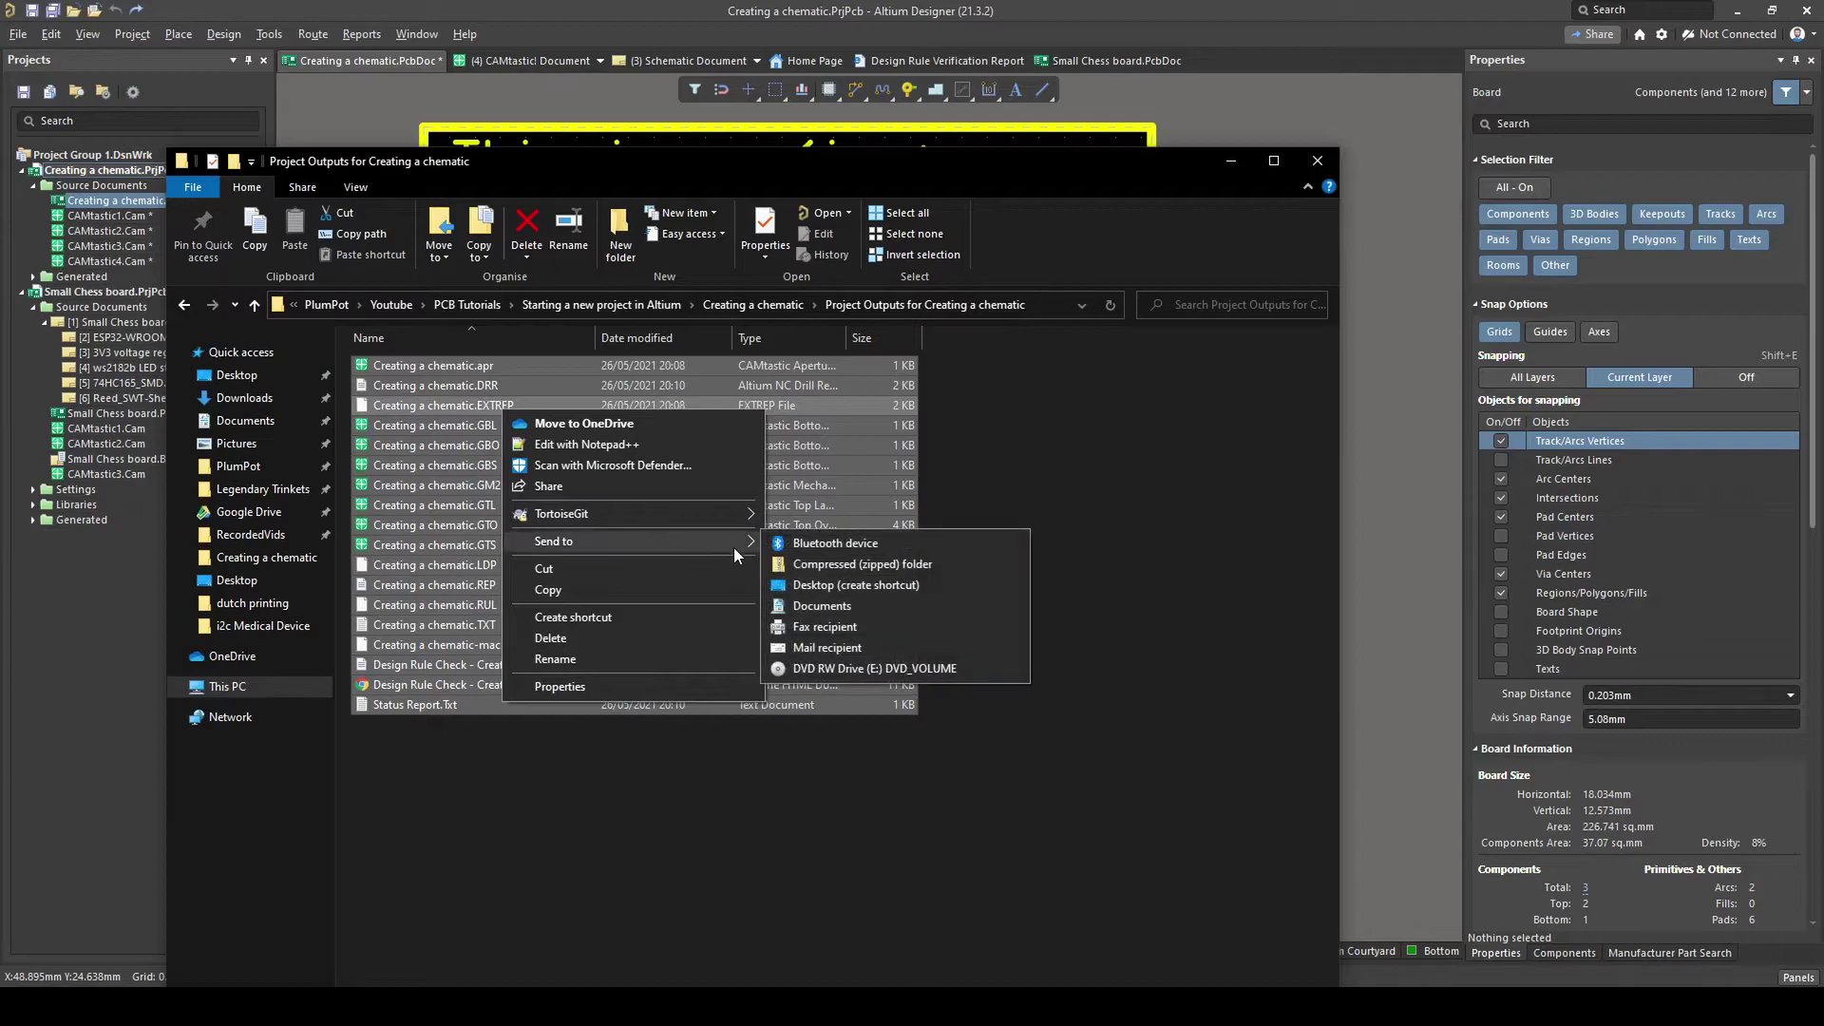
click(863, 563)
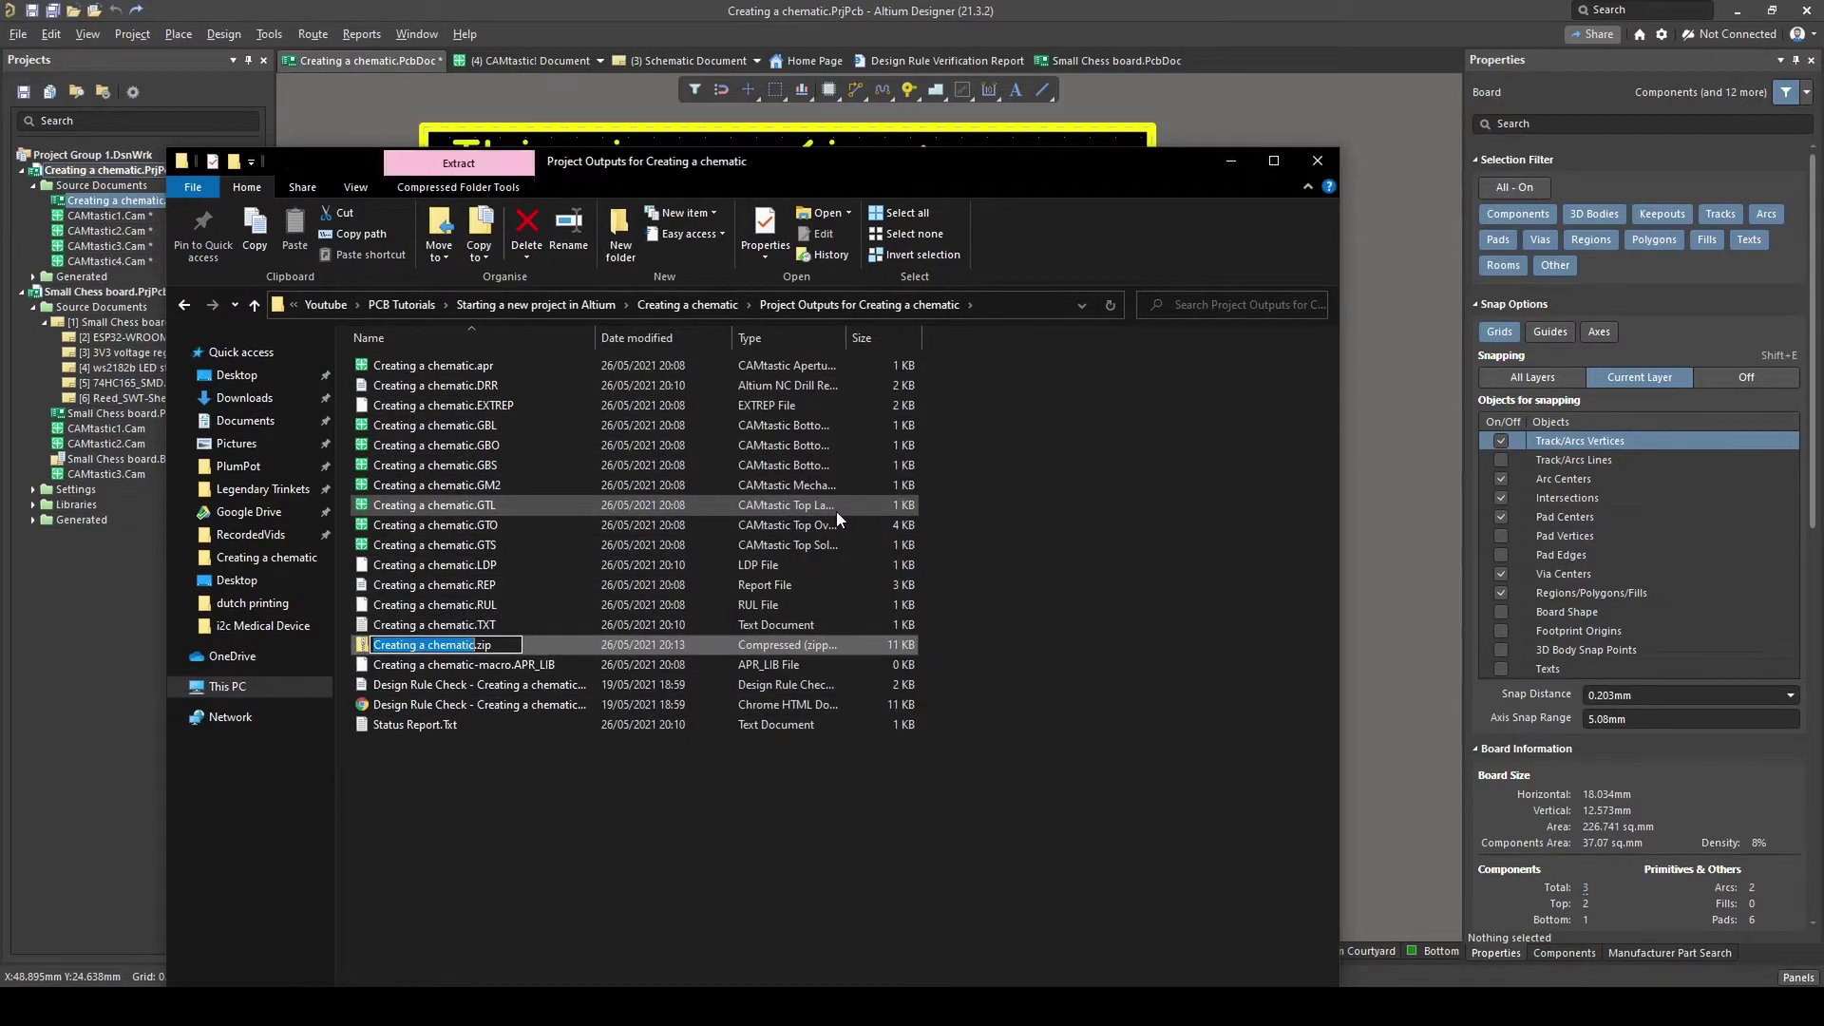
- Rename the zip to 'Creating a chematic_Gerbers.zip'
key(Right)
key(Left)
text(_Gerbers)
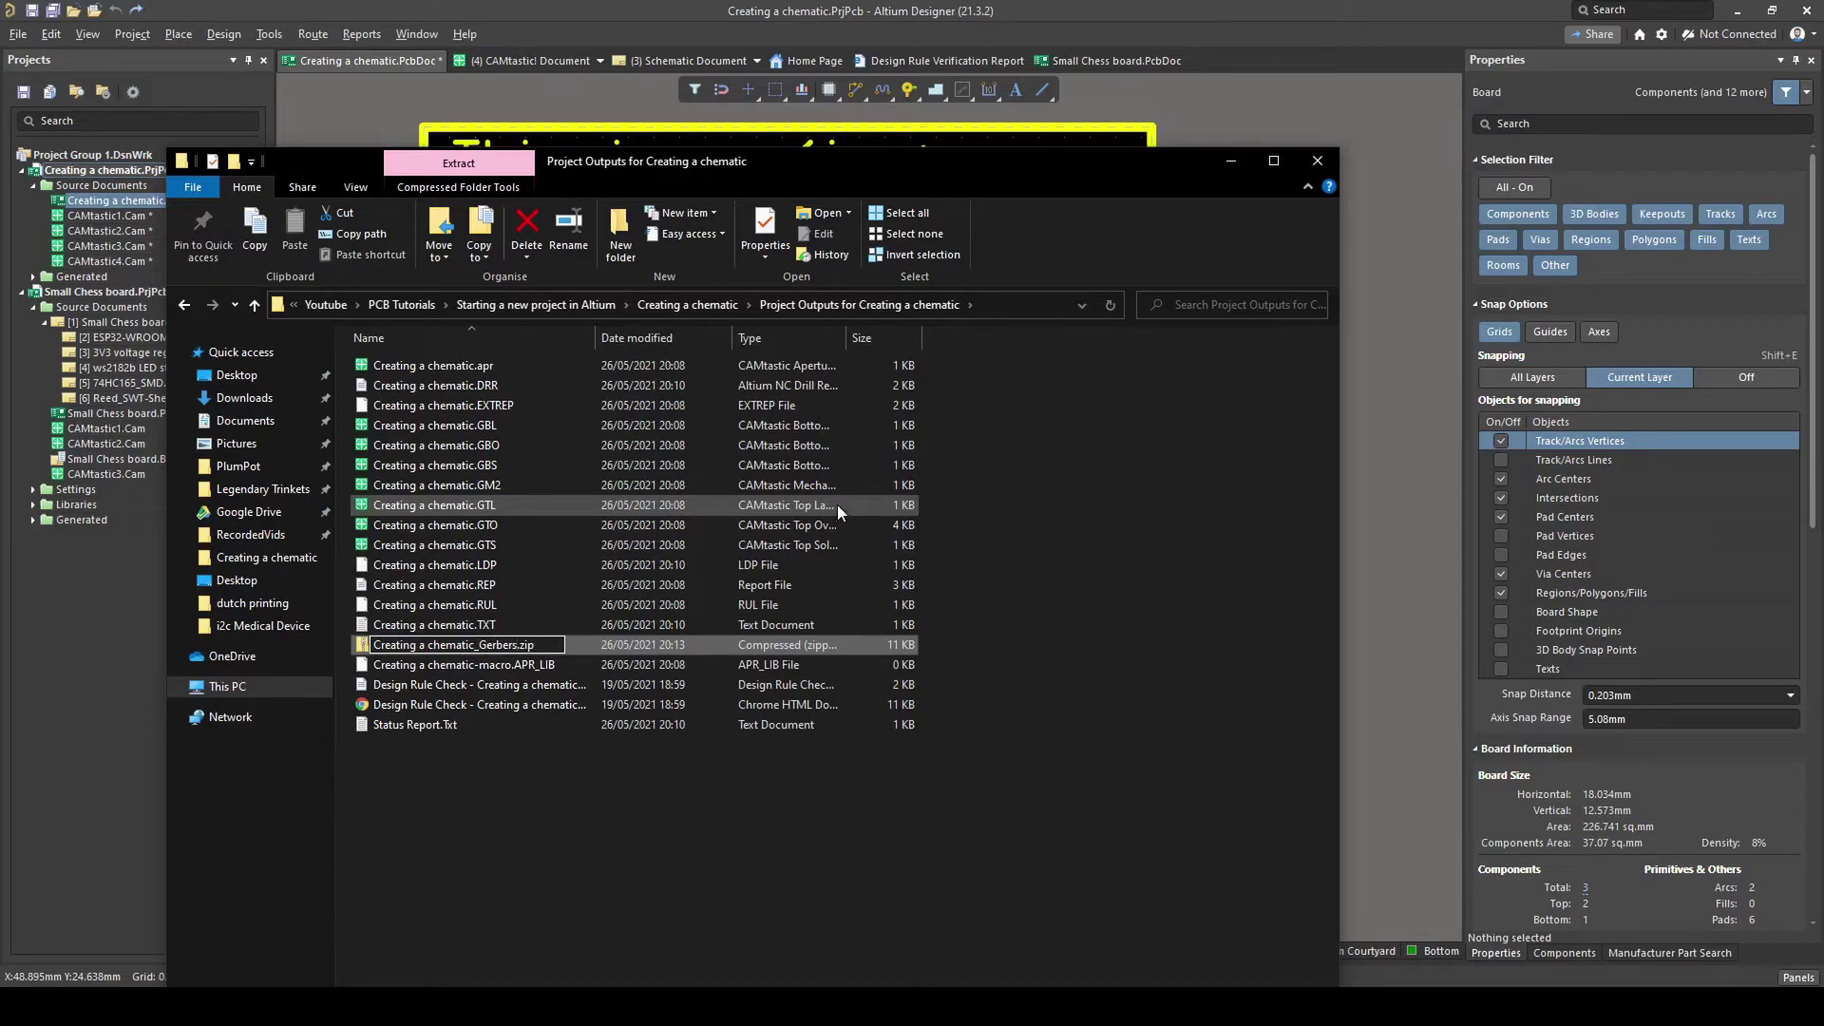
key(Return)
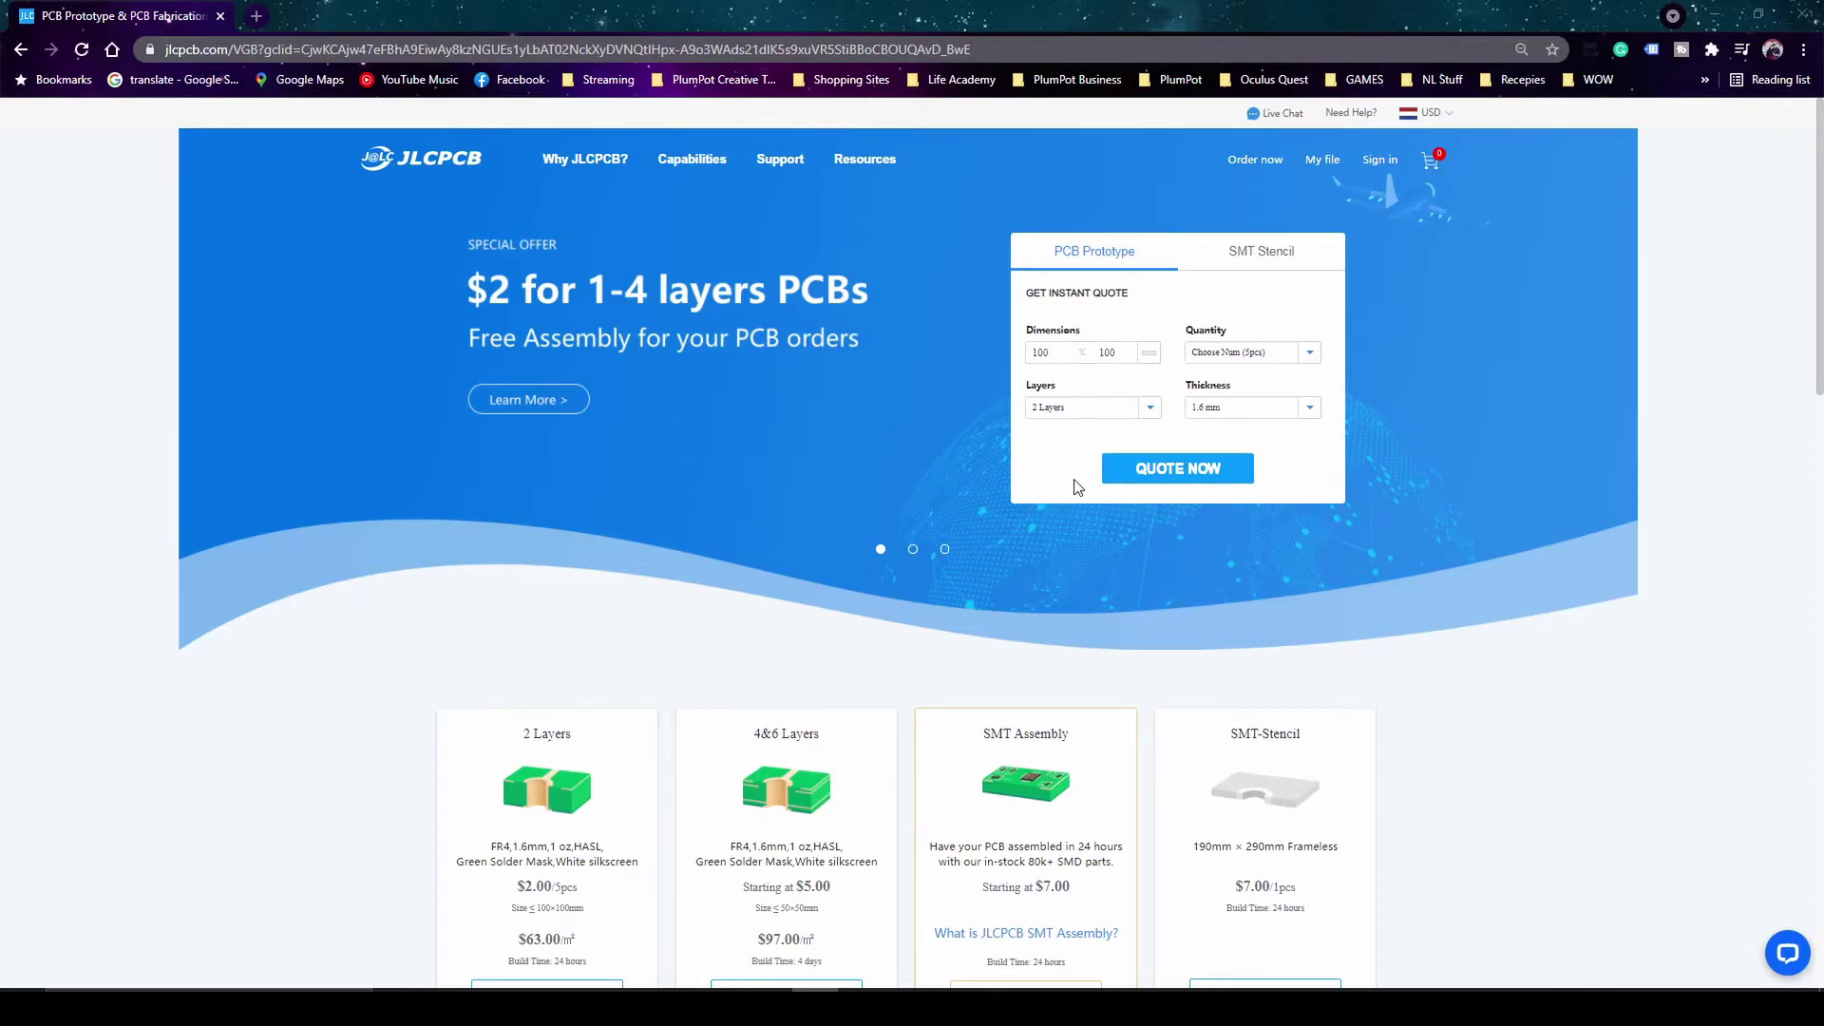
- Open PCBWay in a background tab, glance at it, then return to JLCPCB
middle_click(421, 158)
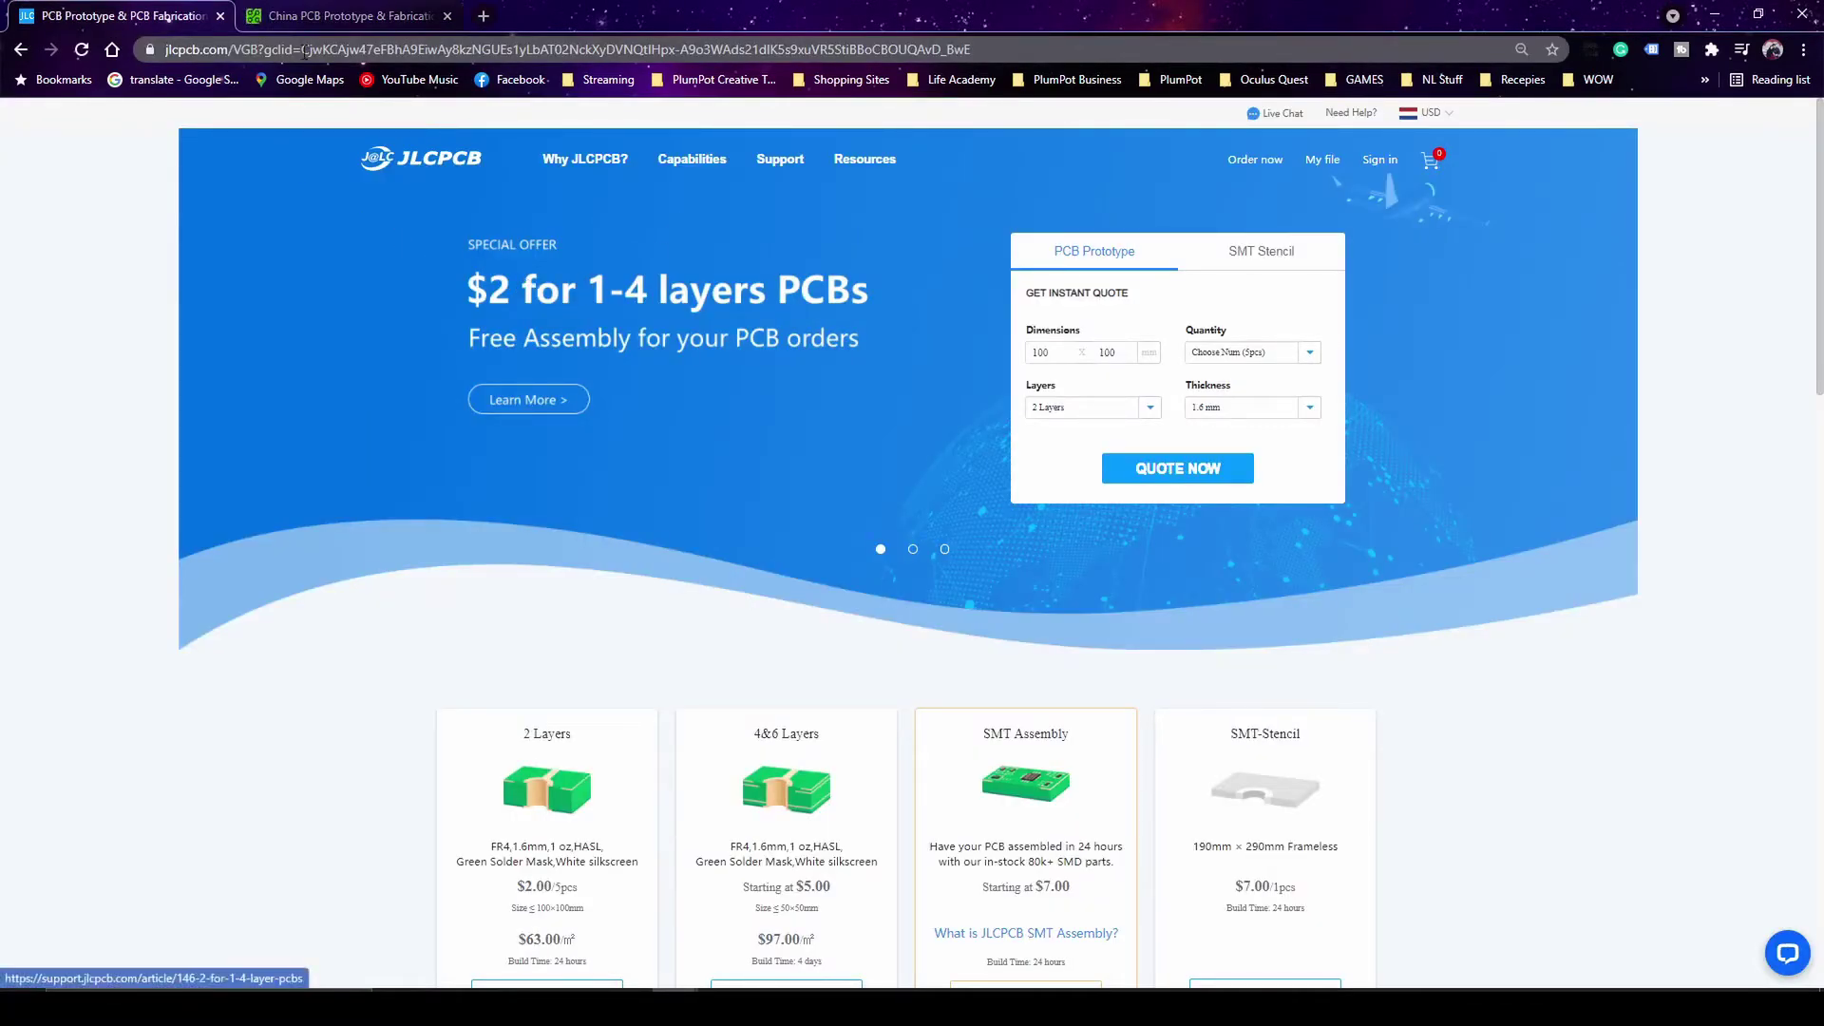
click(305, 14)
click(92, 9)
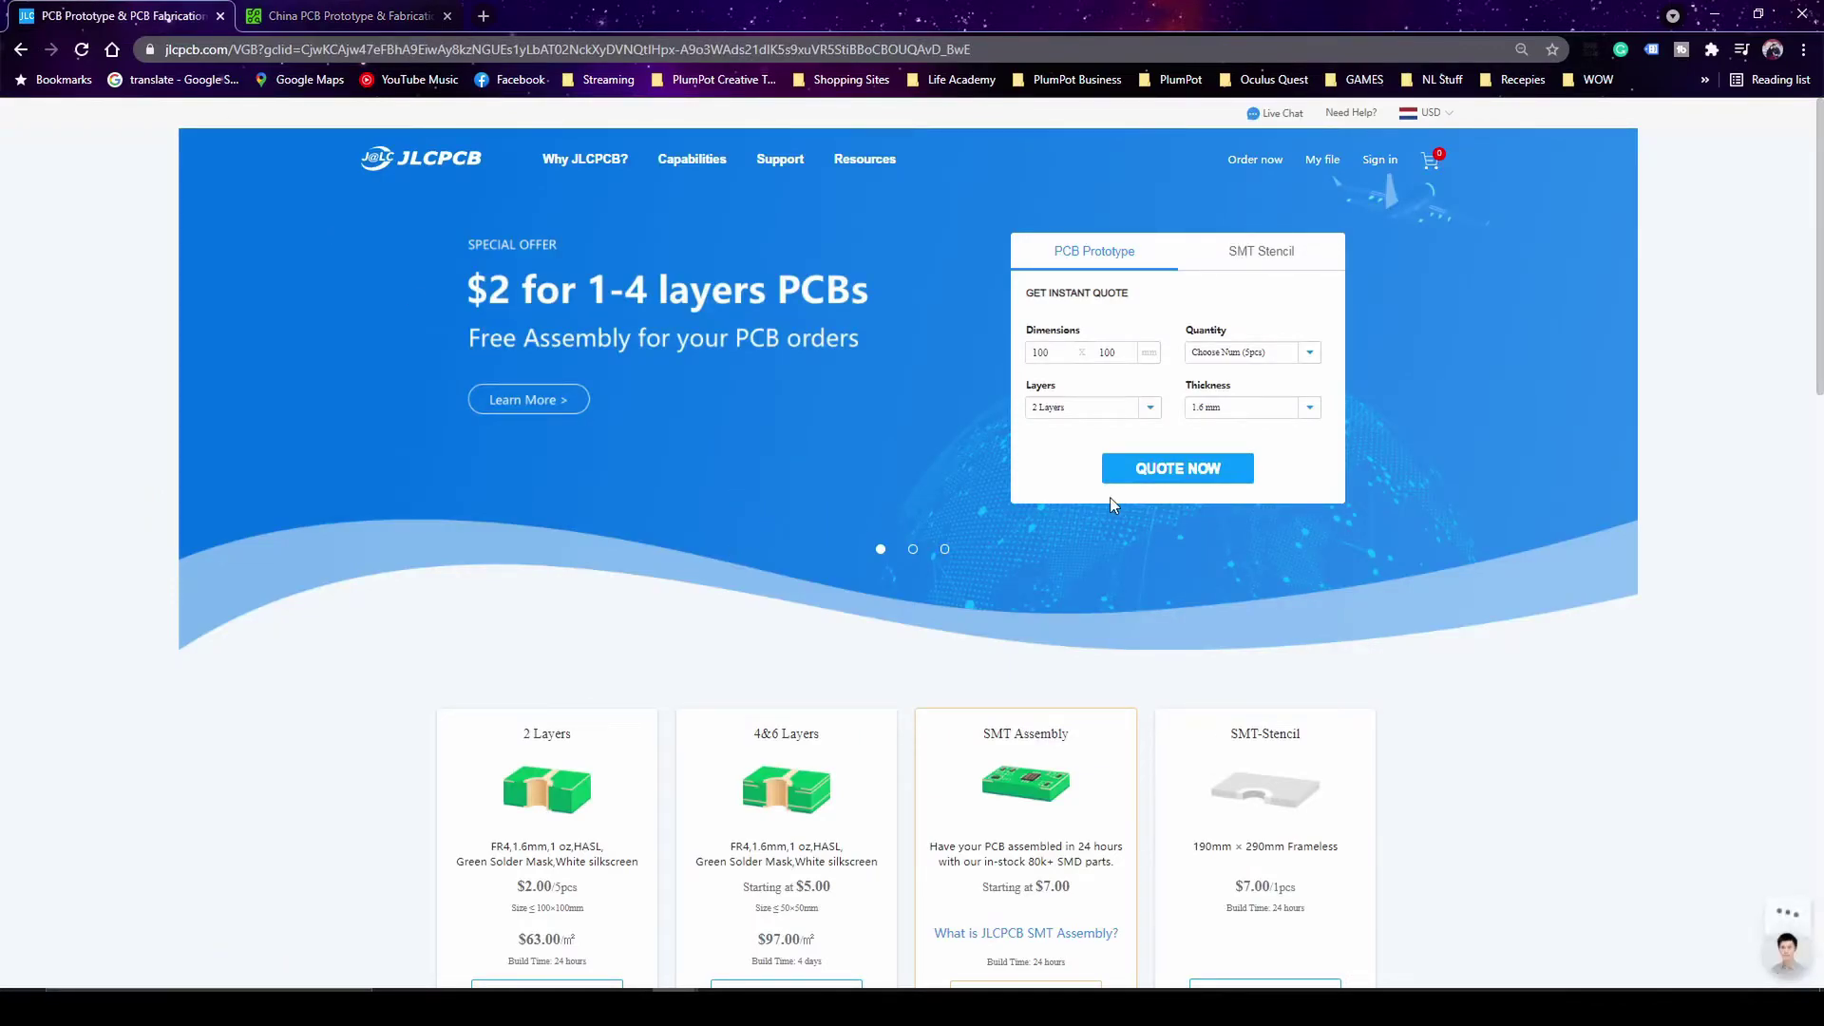
- Upload Creating a chematic_Gerbers.zip from Project Outputs to JLCPCB's PCB quote page
click(1145, 480)
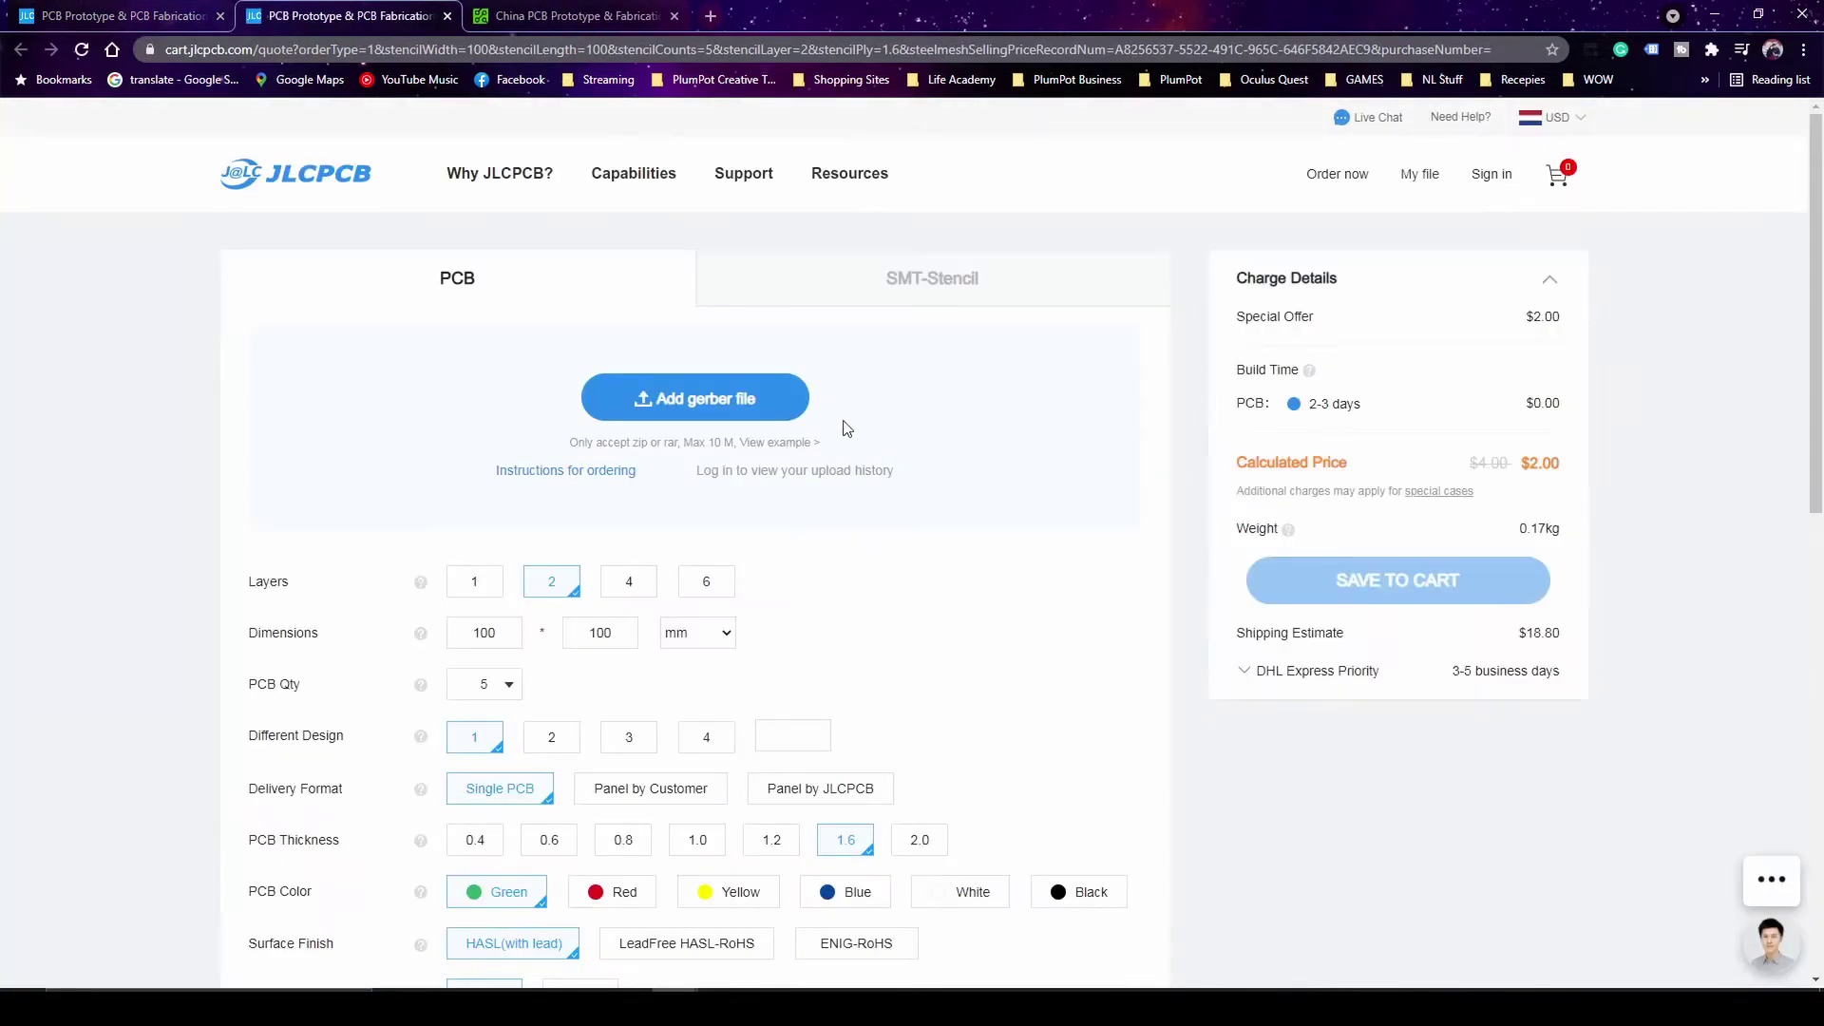
click(746, 398)
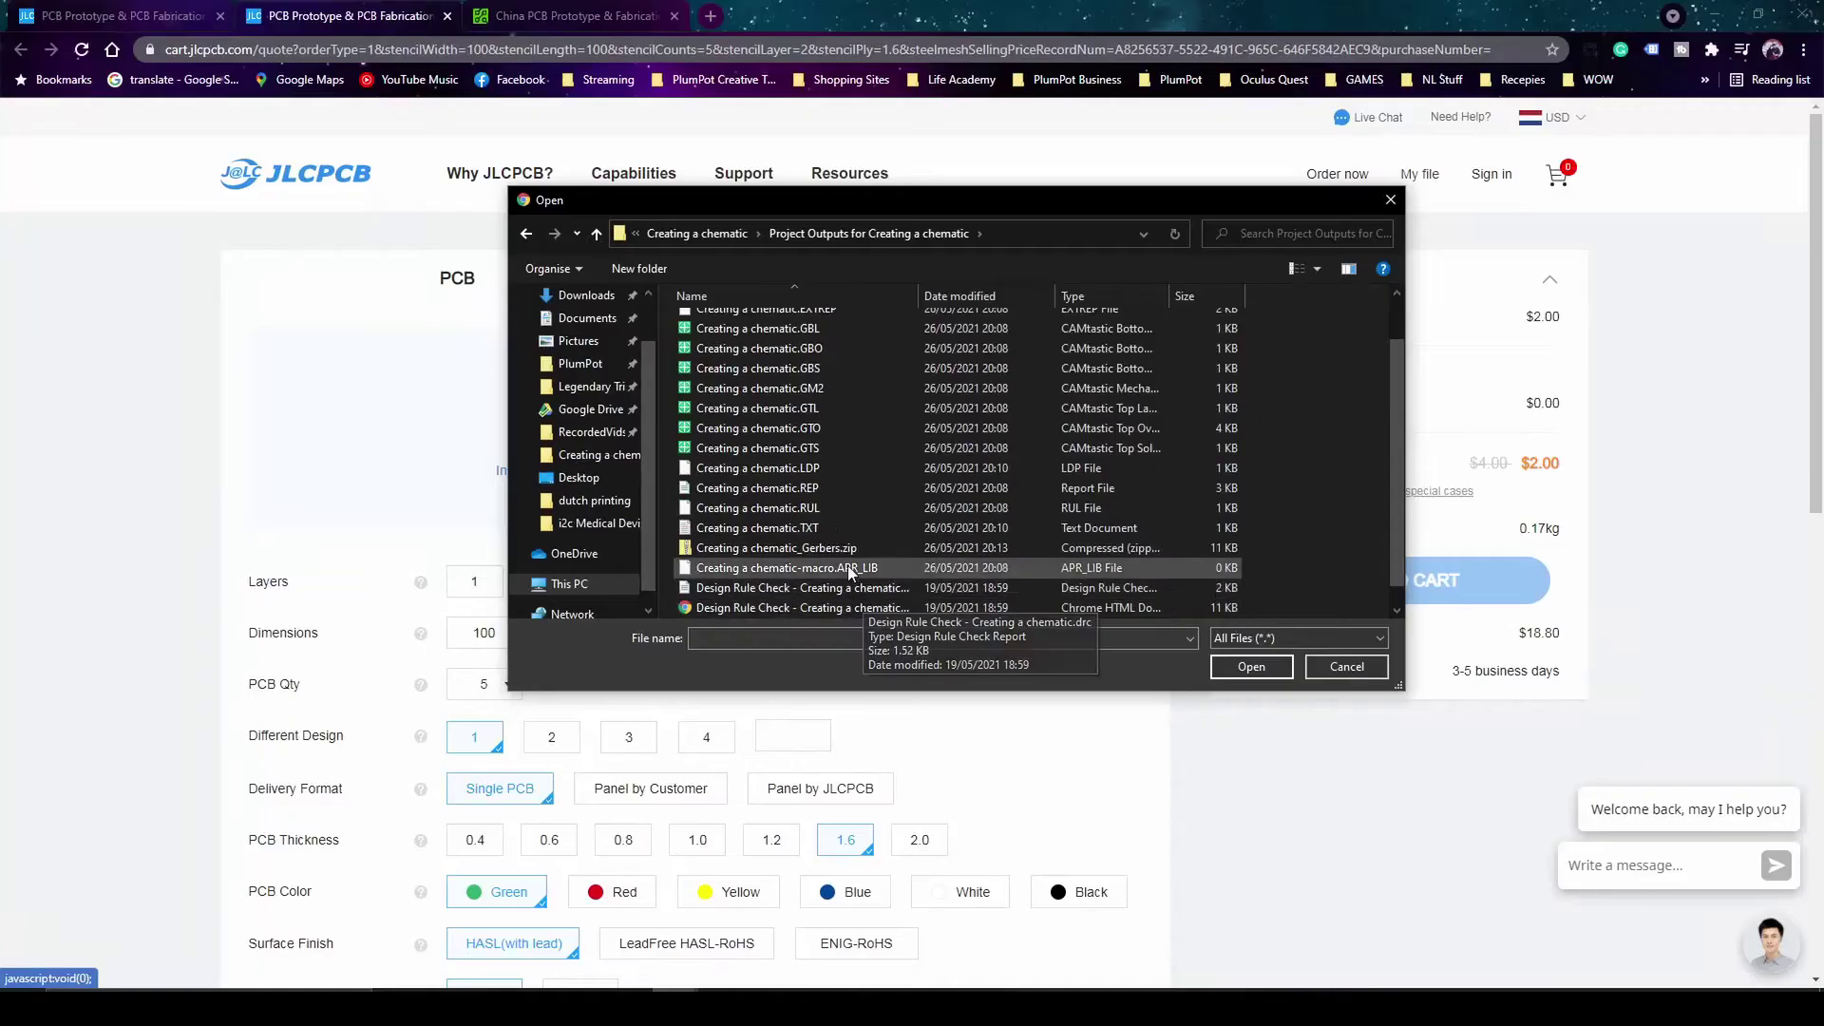
click(846, 549)
double_click(846, 549)
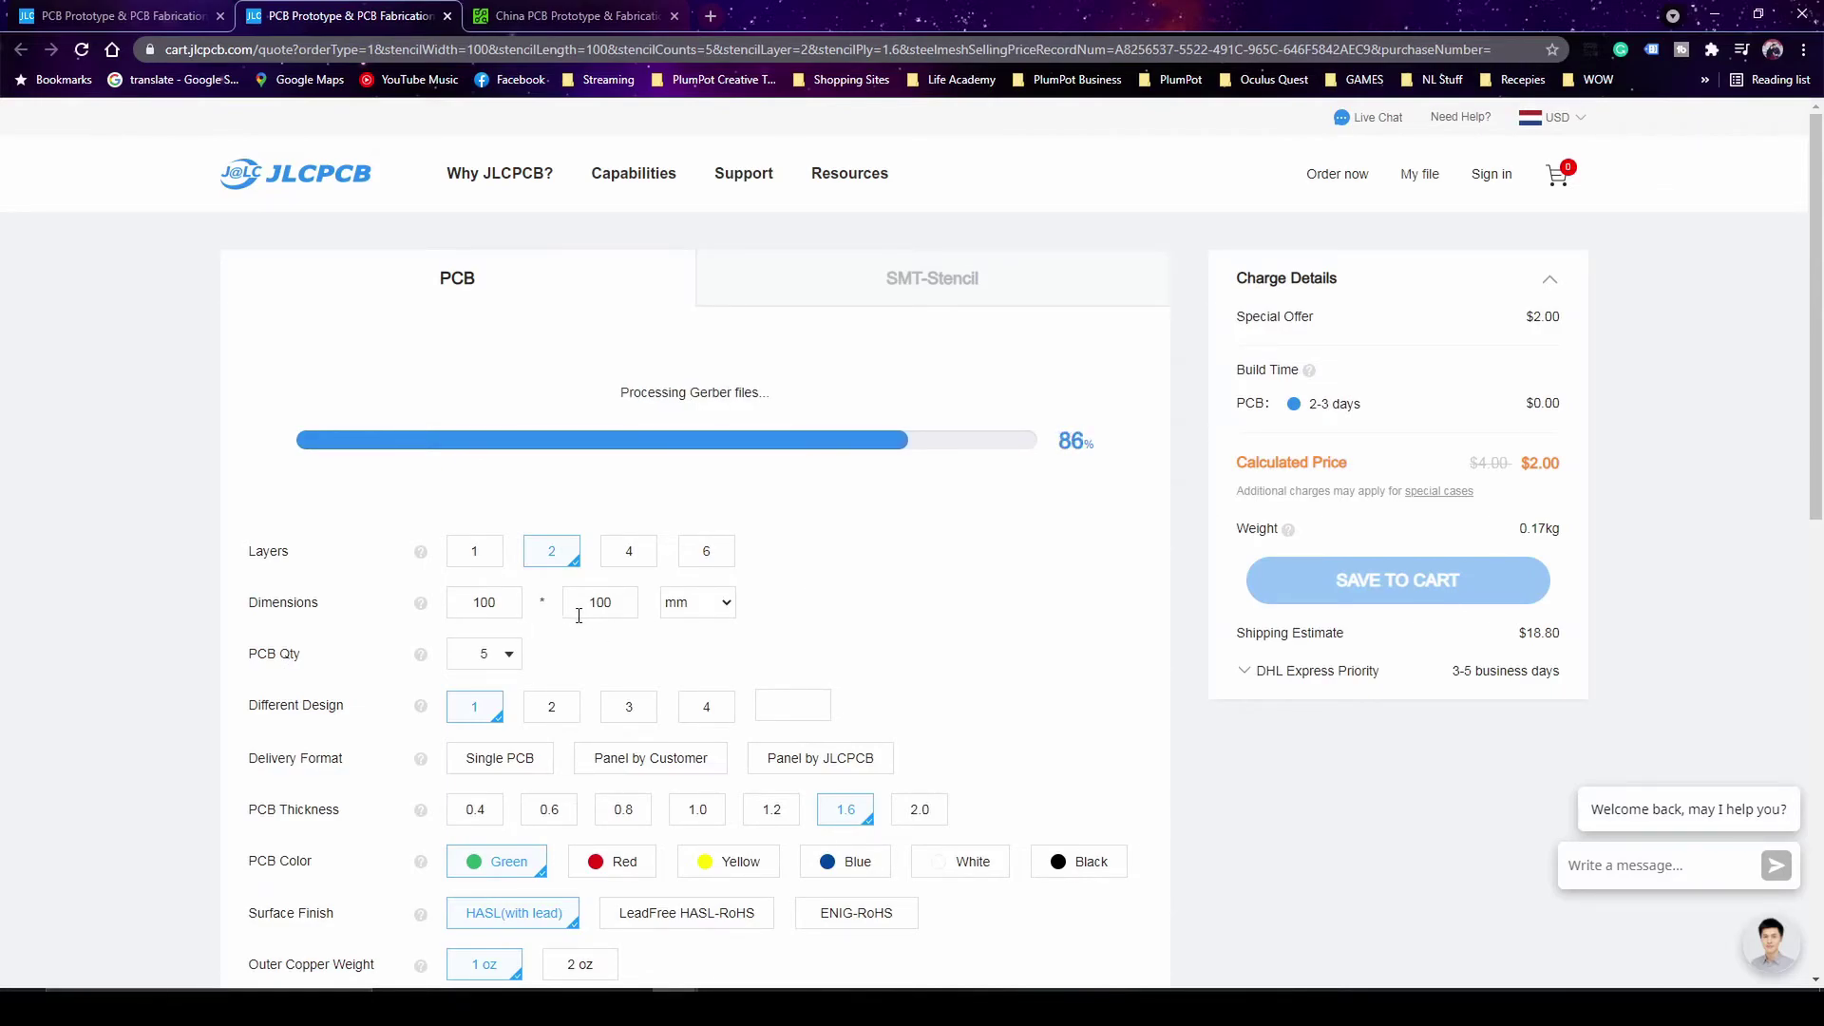
scroll(744, 668, down, 1)
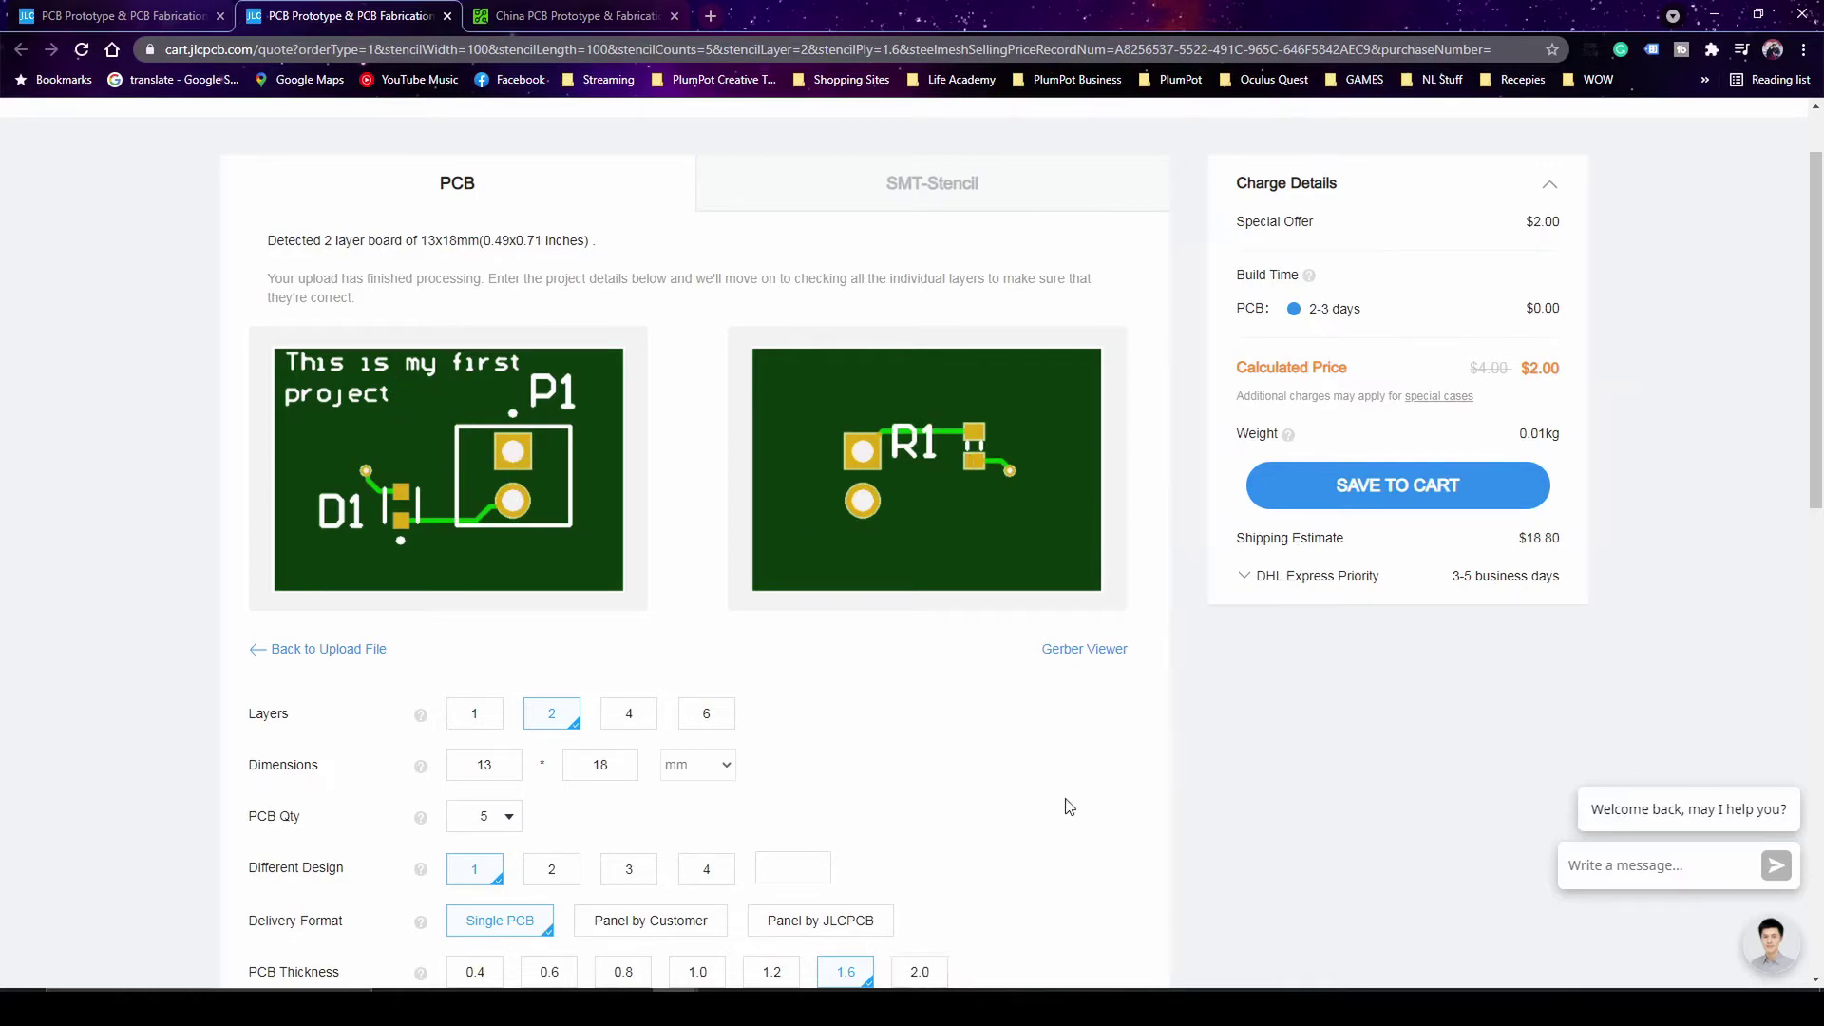
- Compare with the Altium board, then set JLCPCB's PCB Color to Black and review the quote
key(alt+Tab)
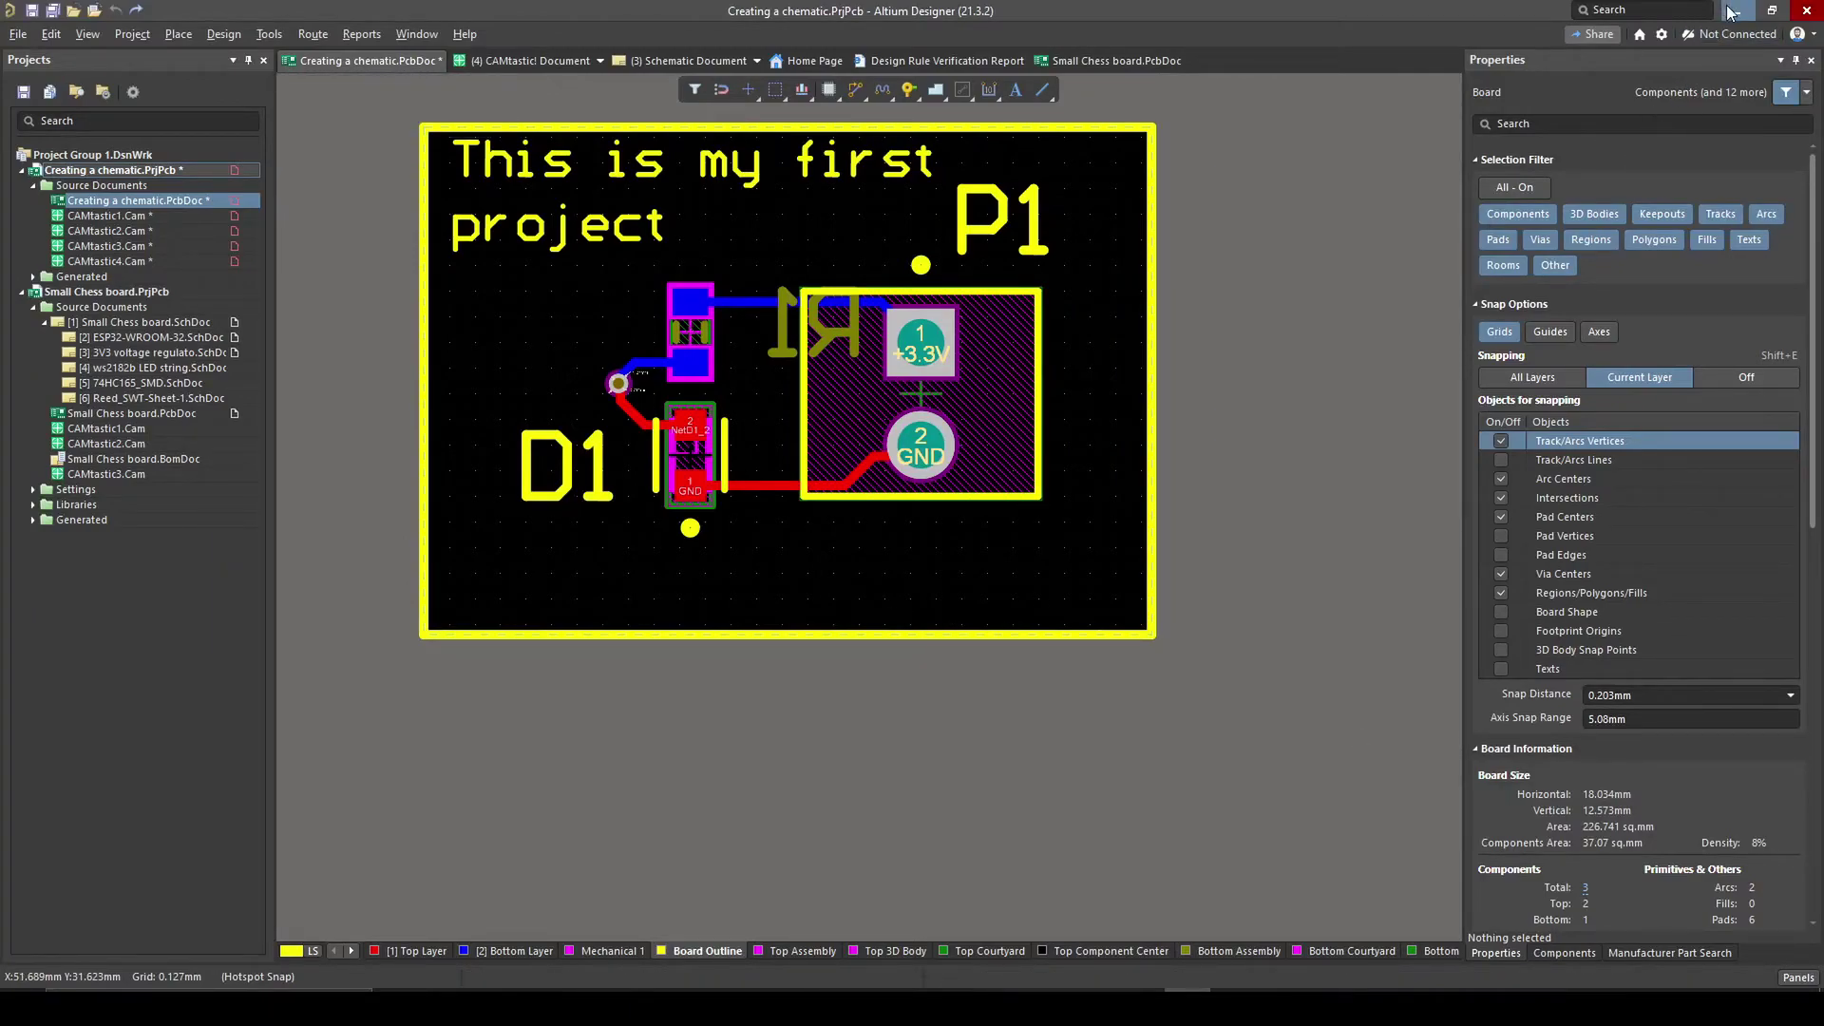
key(alt+Tab)
scroll(608, 755, down, 2)
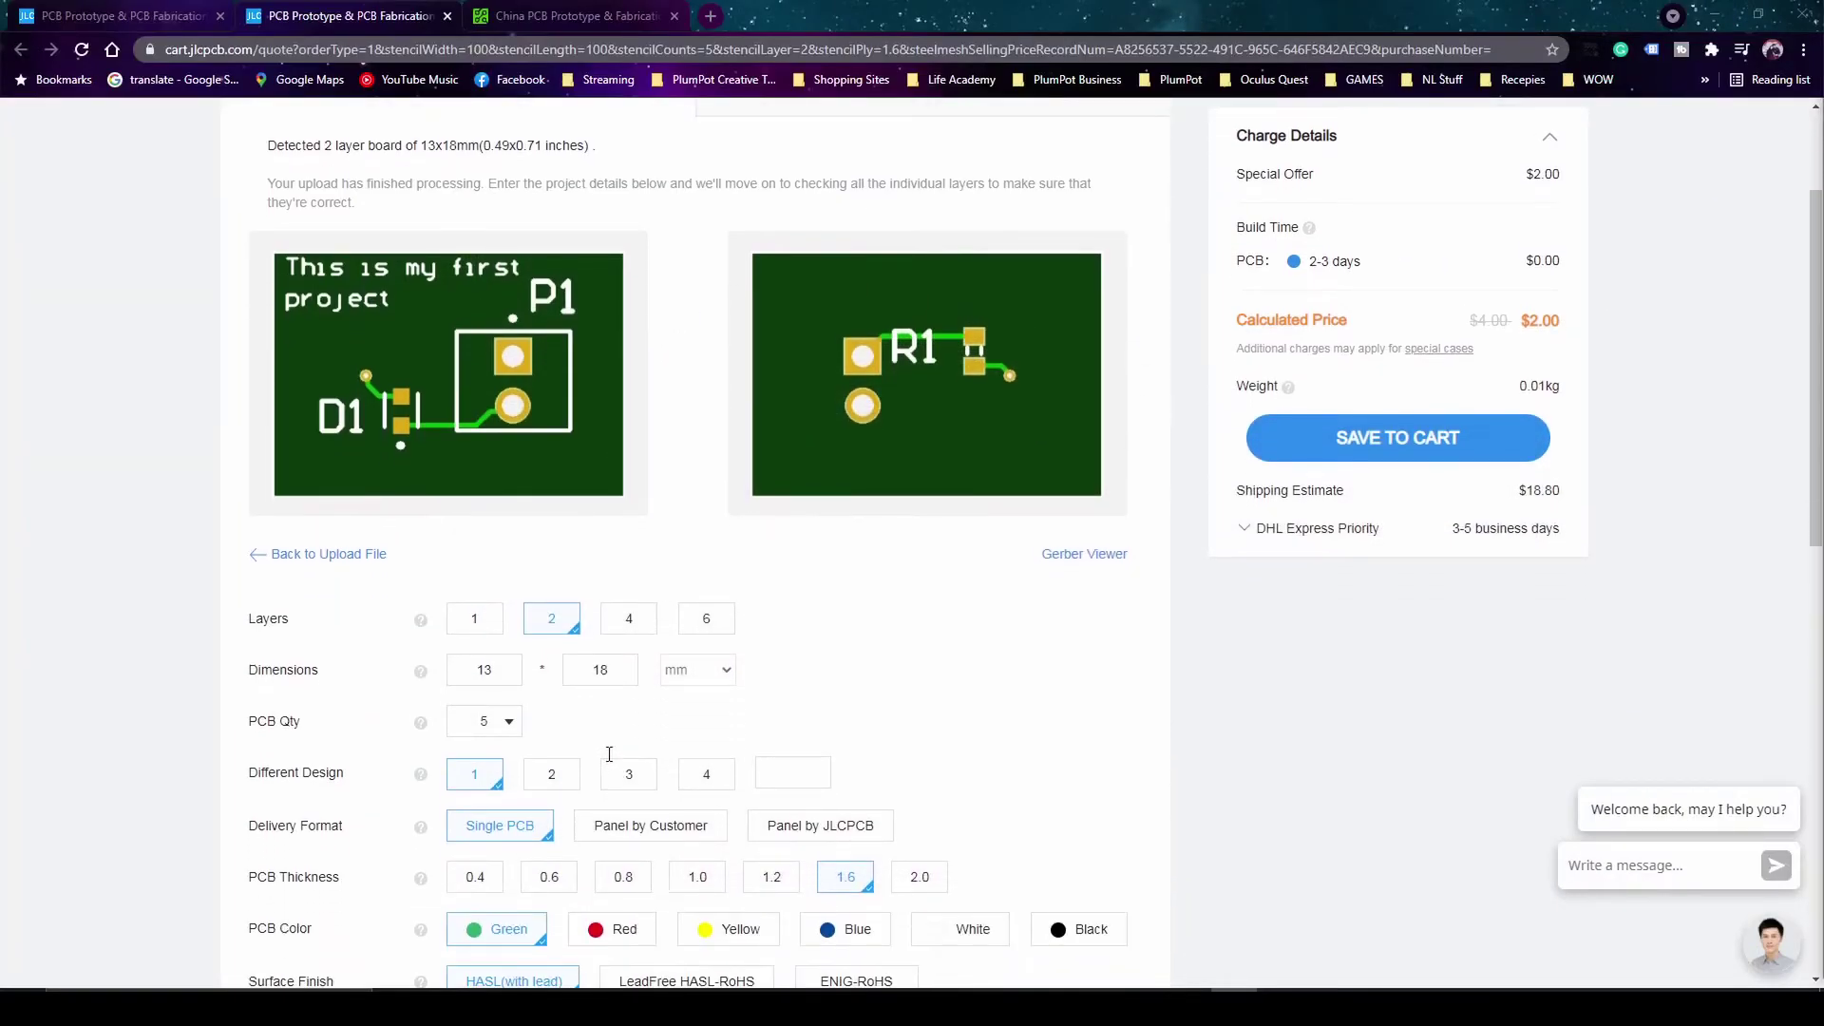
click(1065, 834)
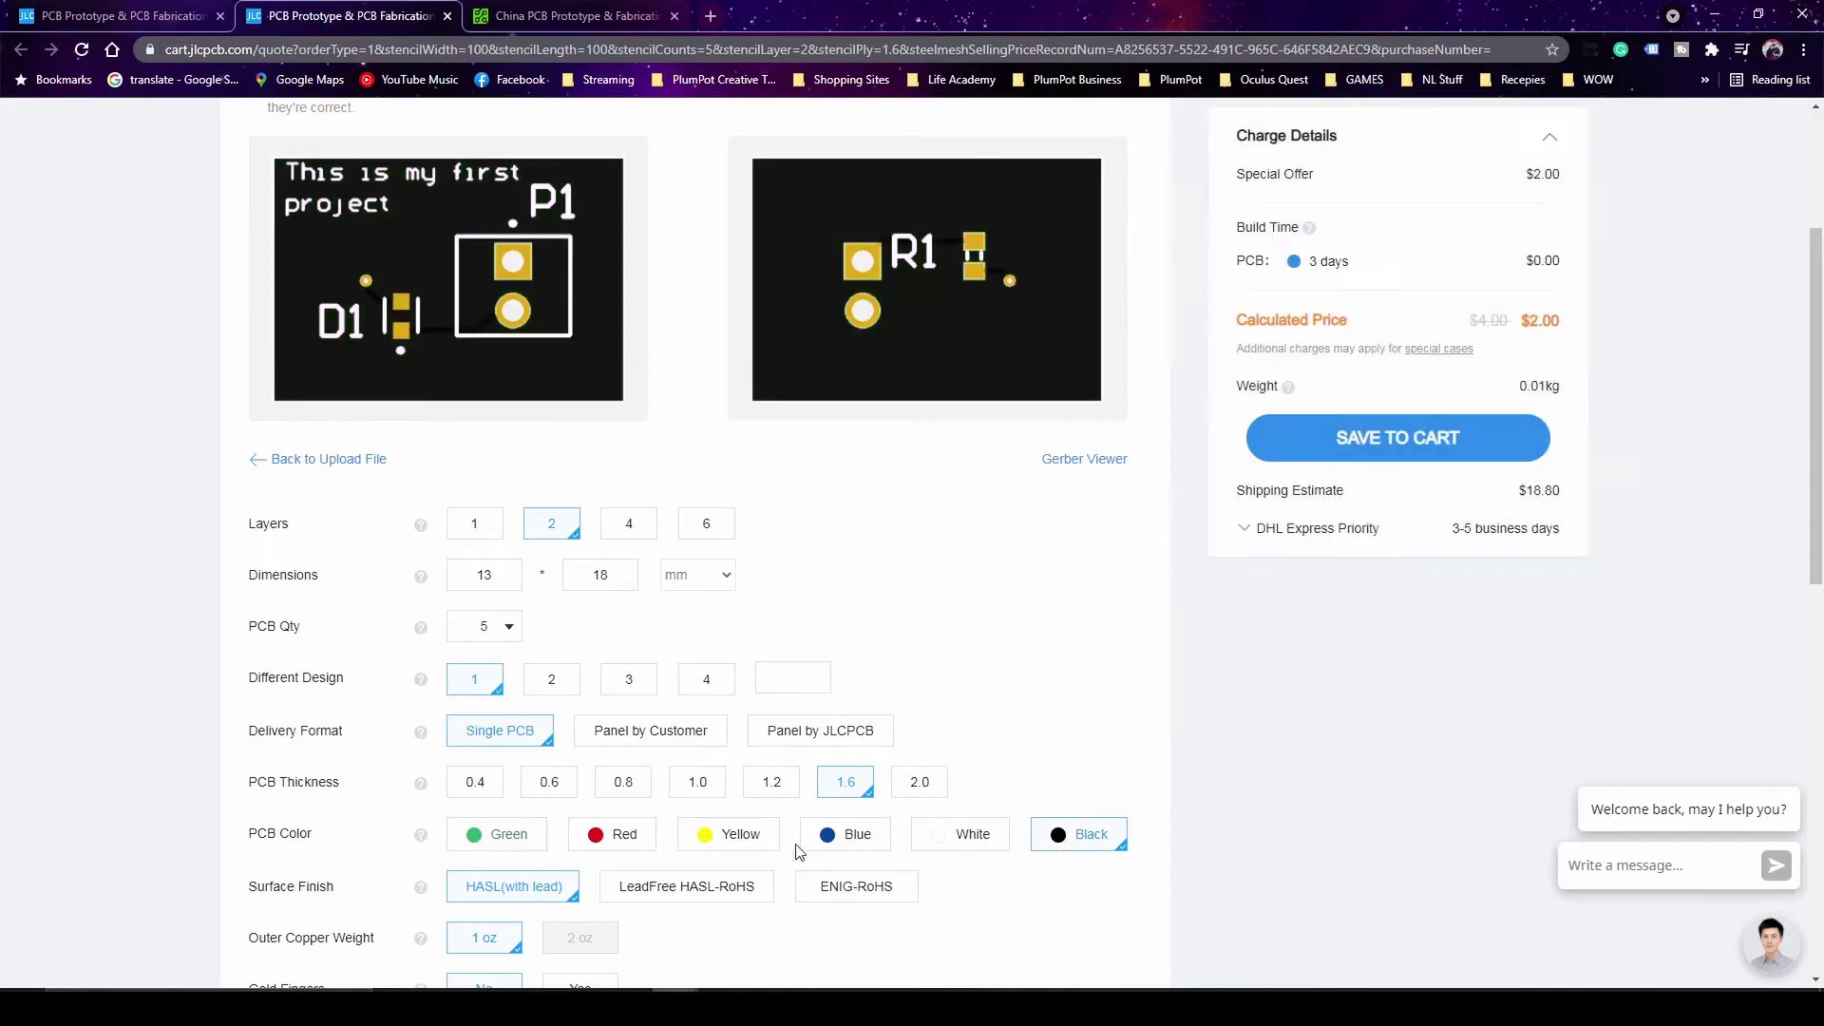
scroll(643, 703, down, 6)
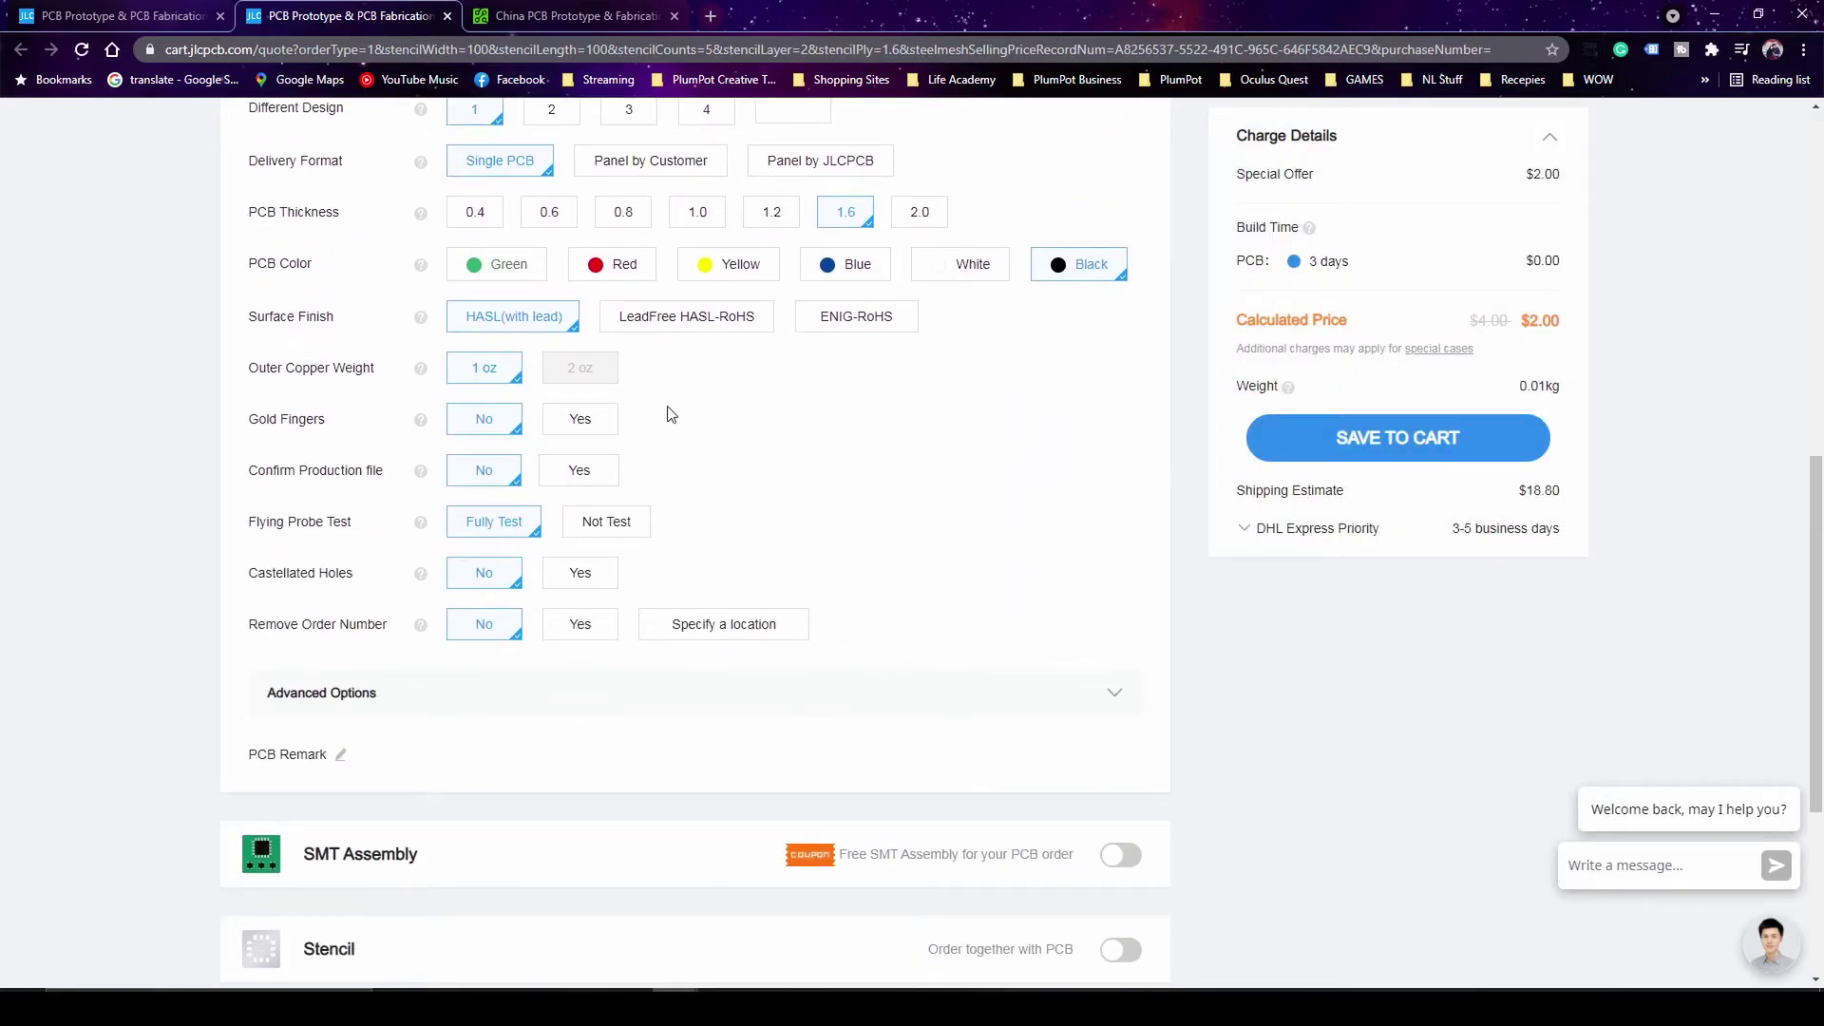
scroll(662, 396, up, 3)
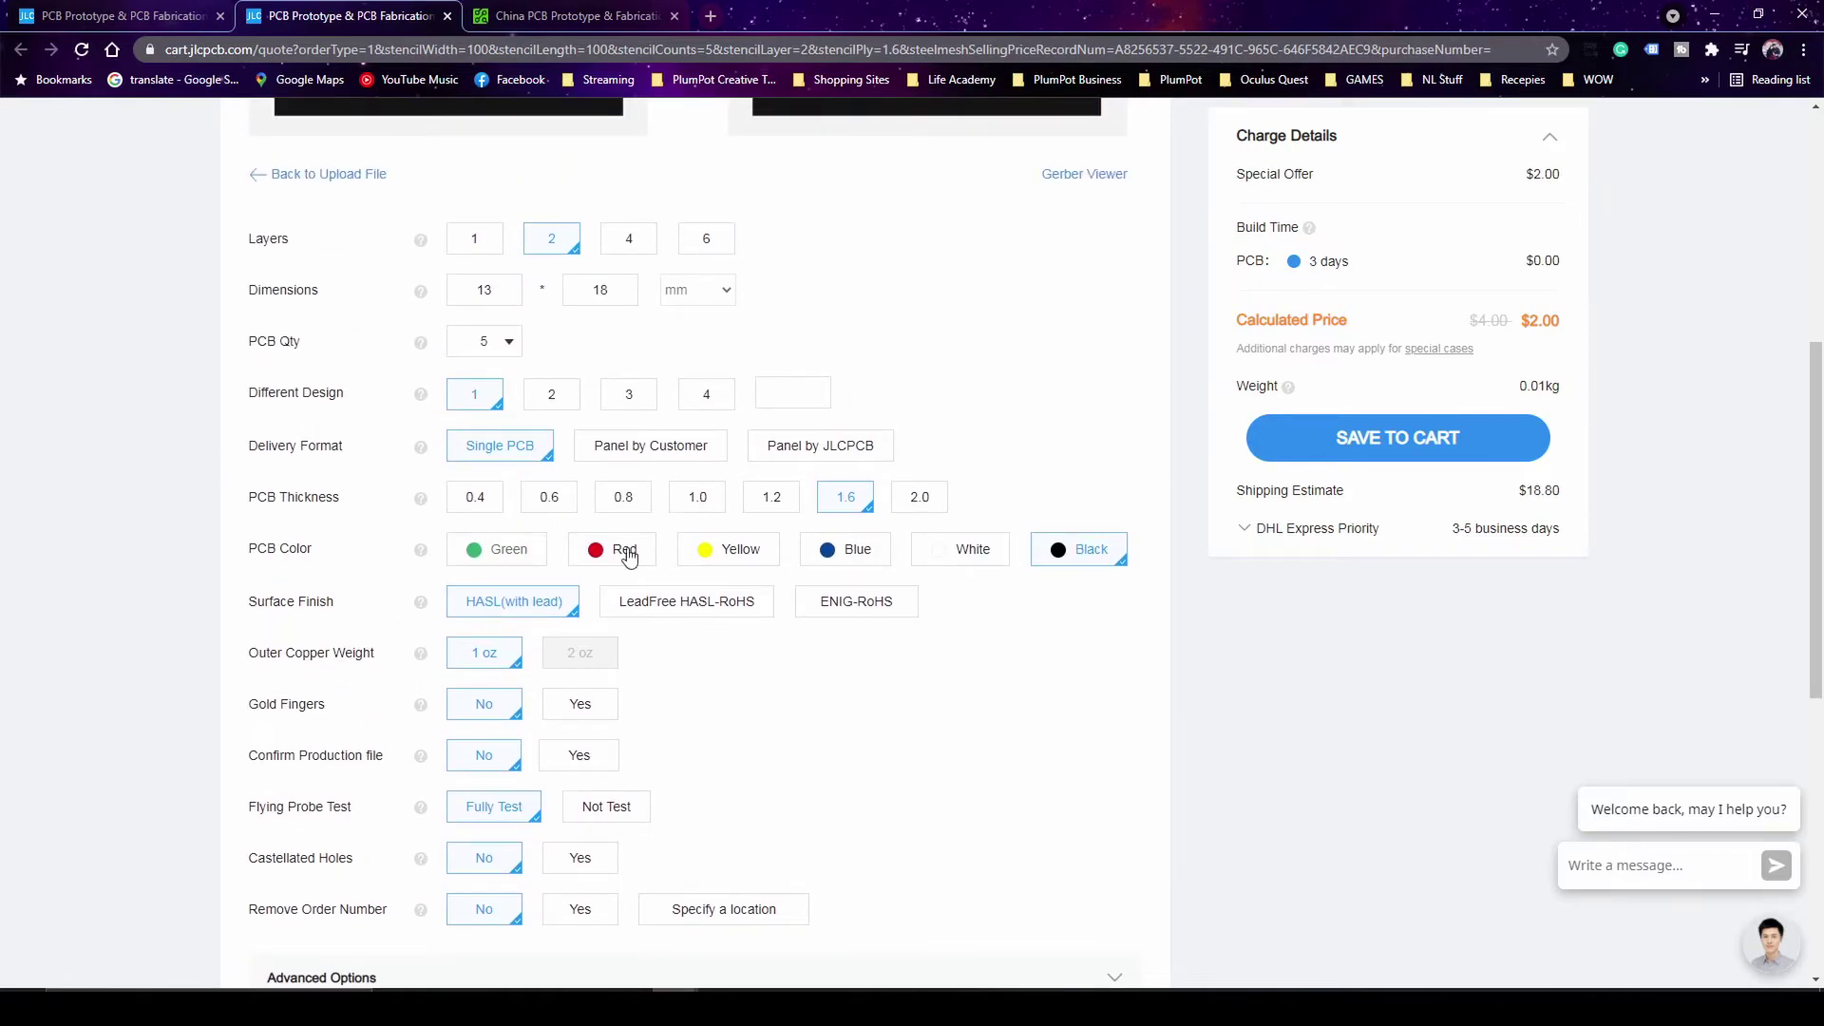
scroll(836, 665, up, 2)
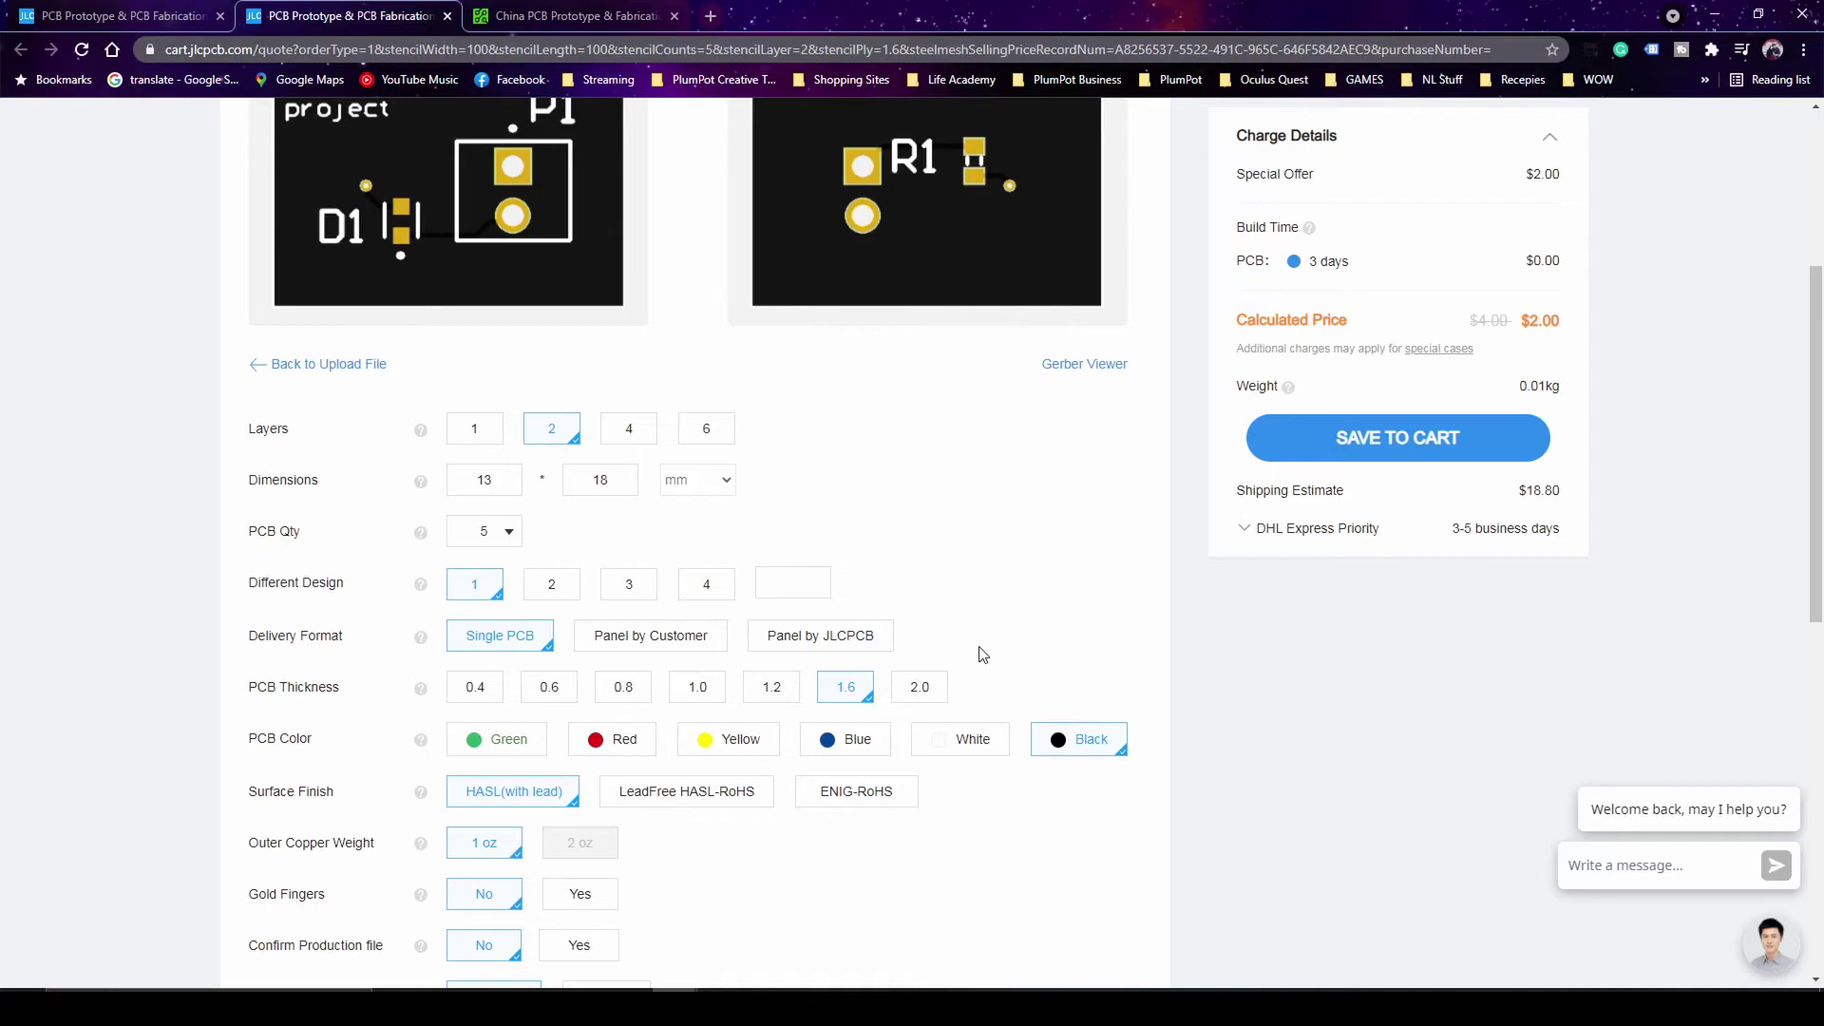
scroll(980, 655, up, 2)
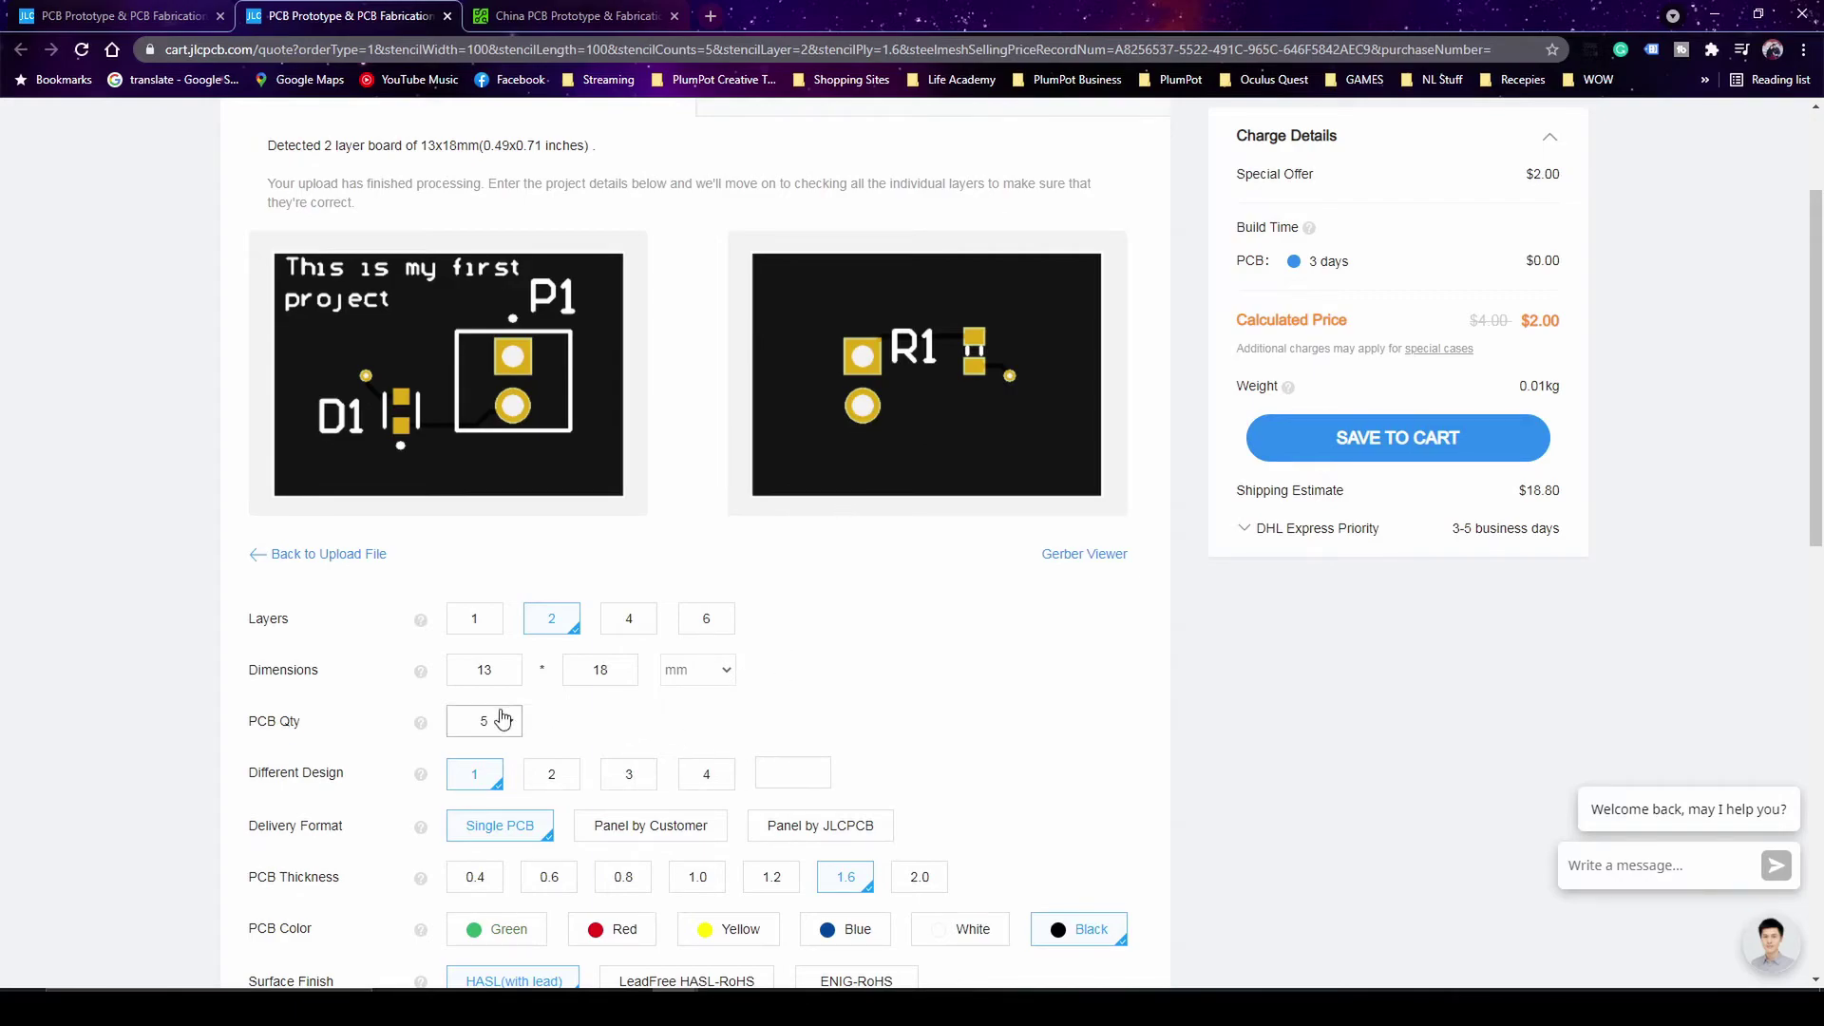
scroll(1261, 640, up, 2)
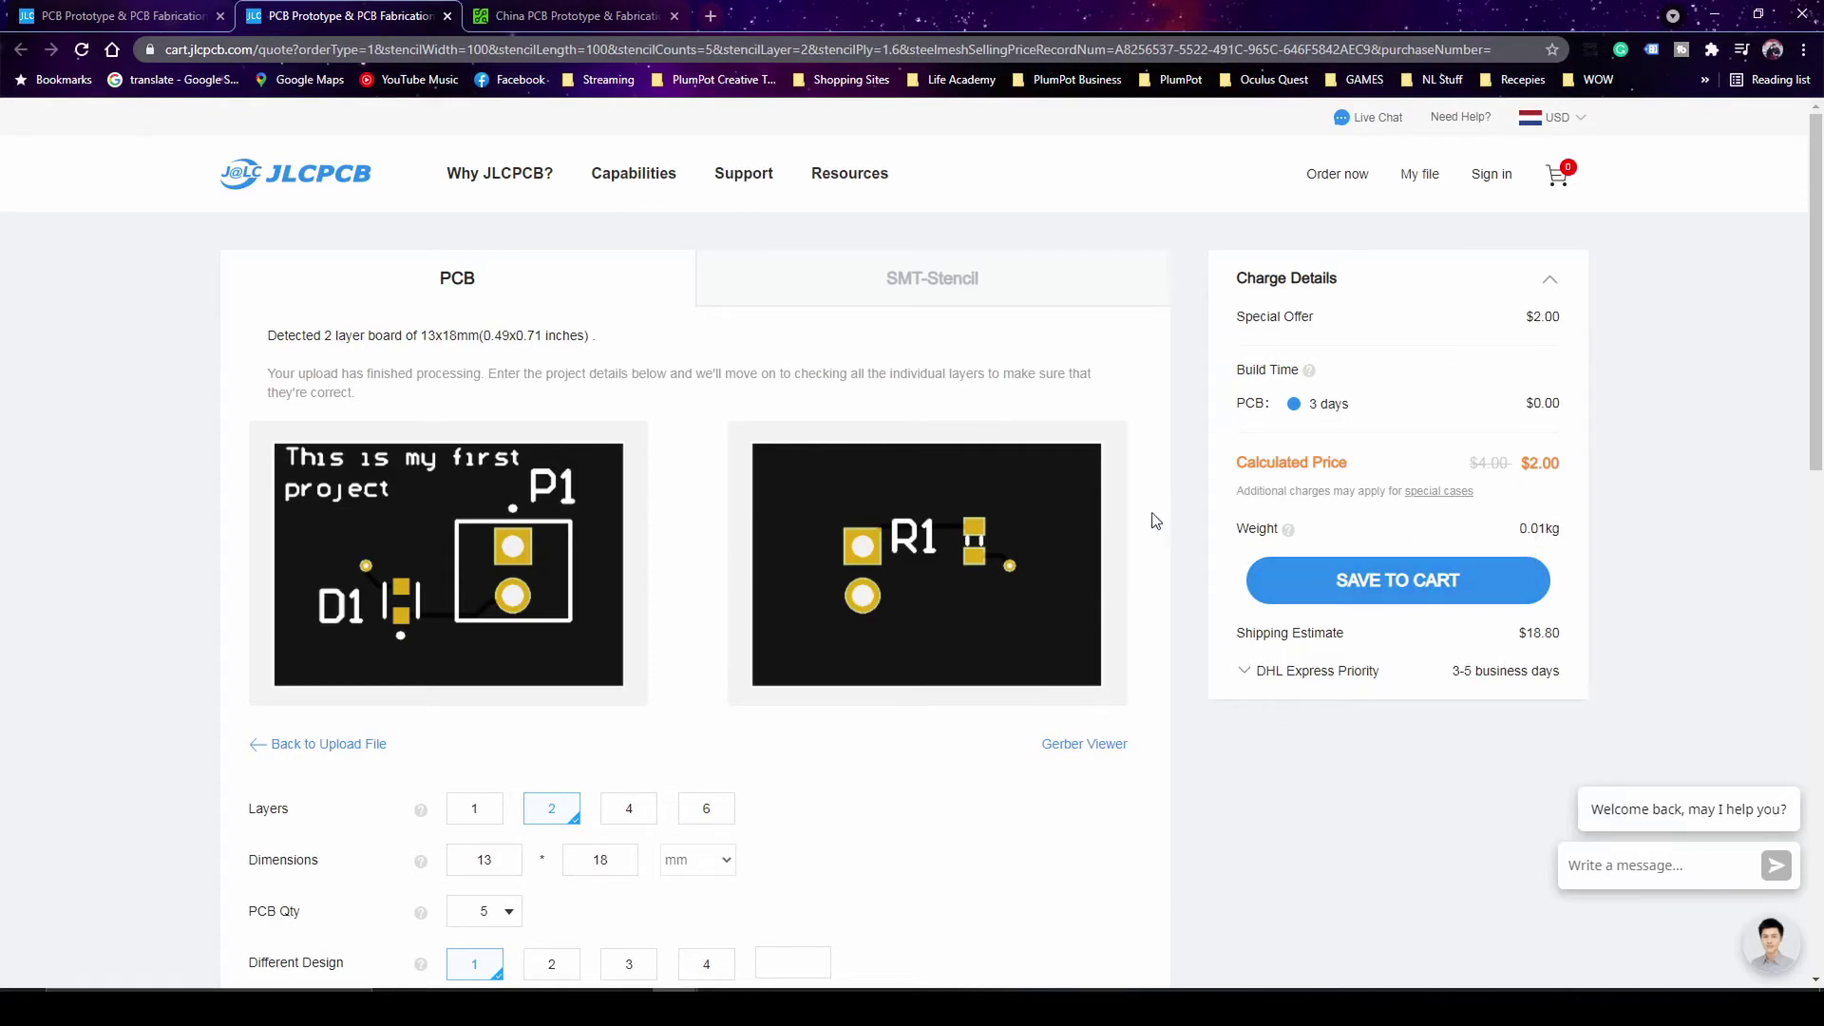
- Upload Creating a chematic_Gerbers.zip to PCBWay's instant quote, detecting a 2-layer 18 x 12.6 mm board
click(631, 10)
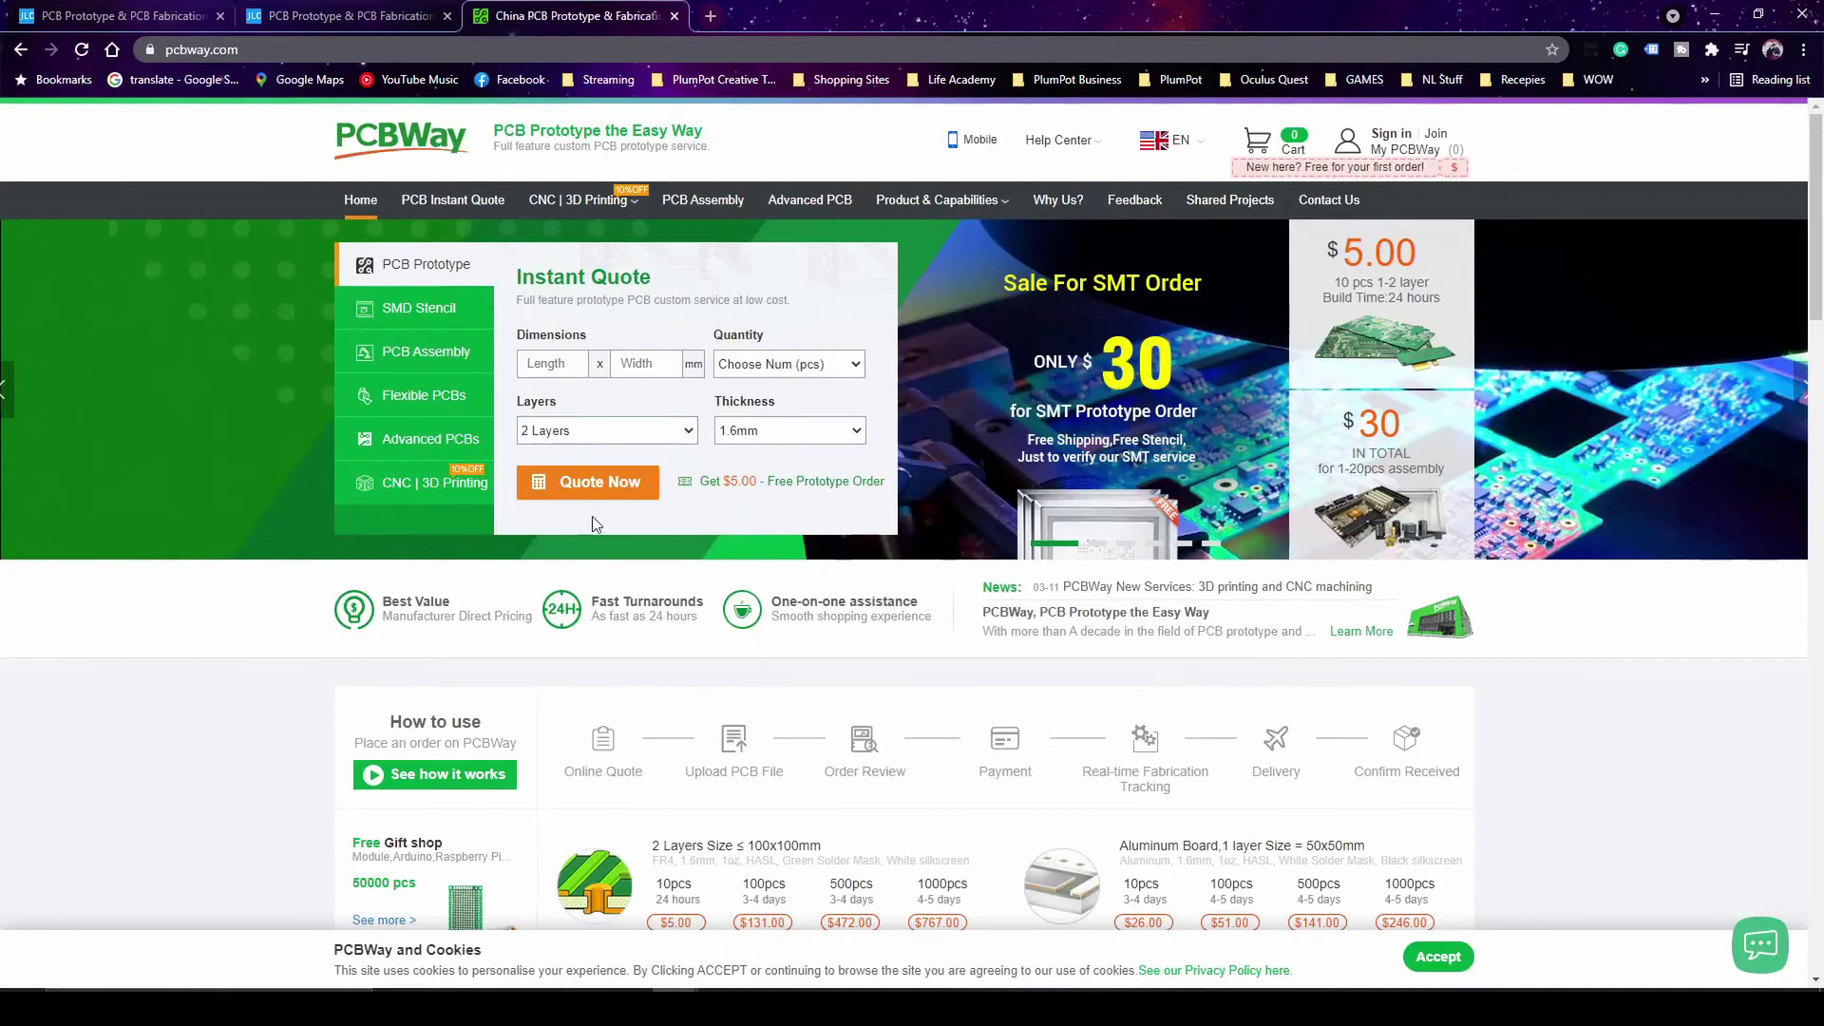
click(594, 482)
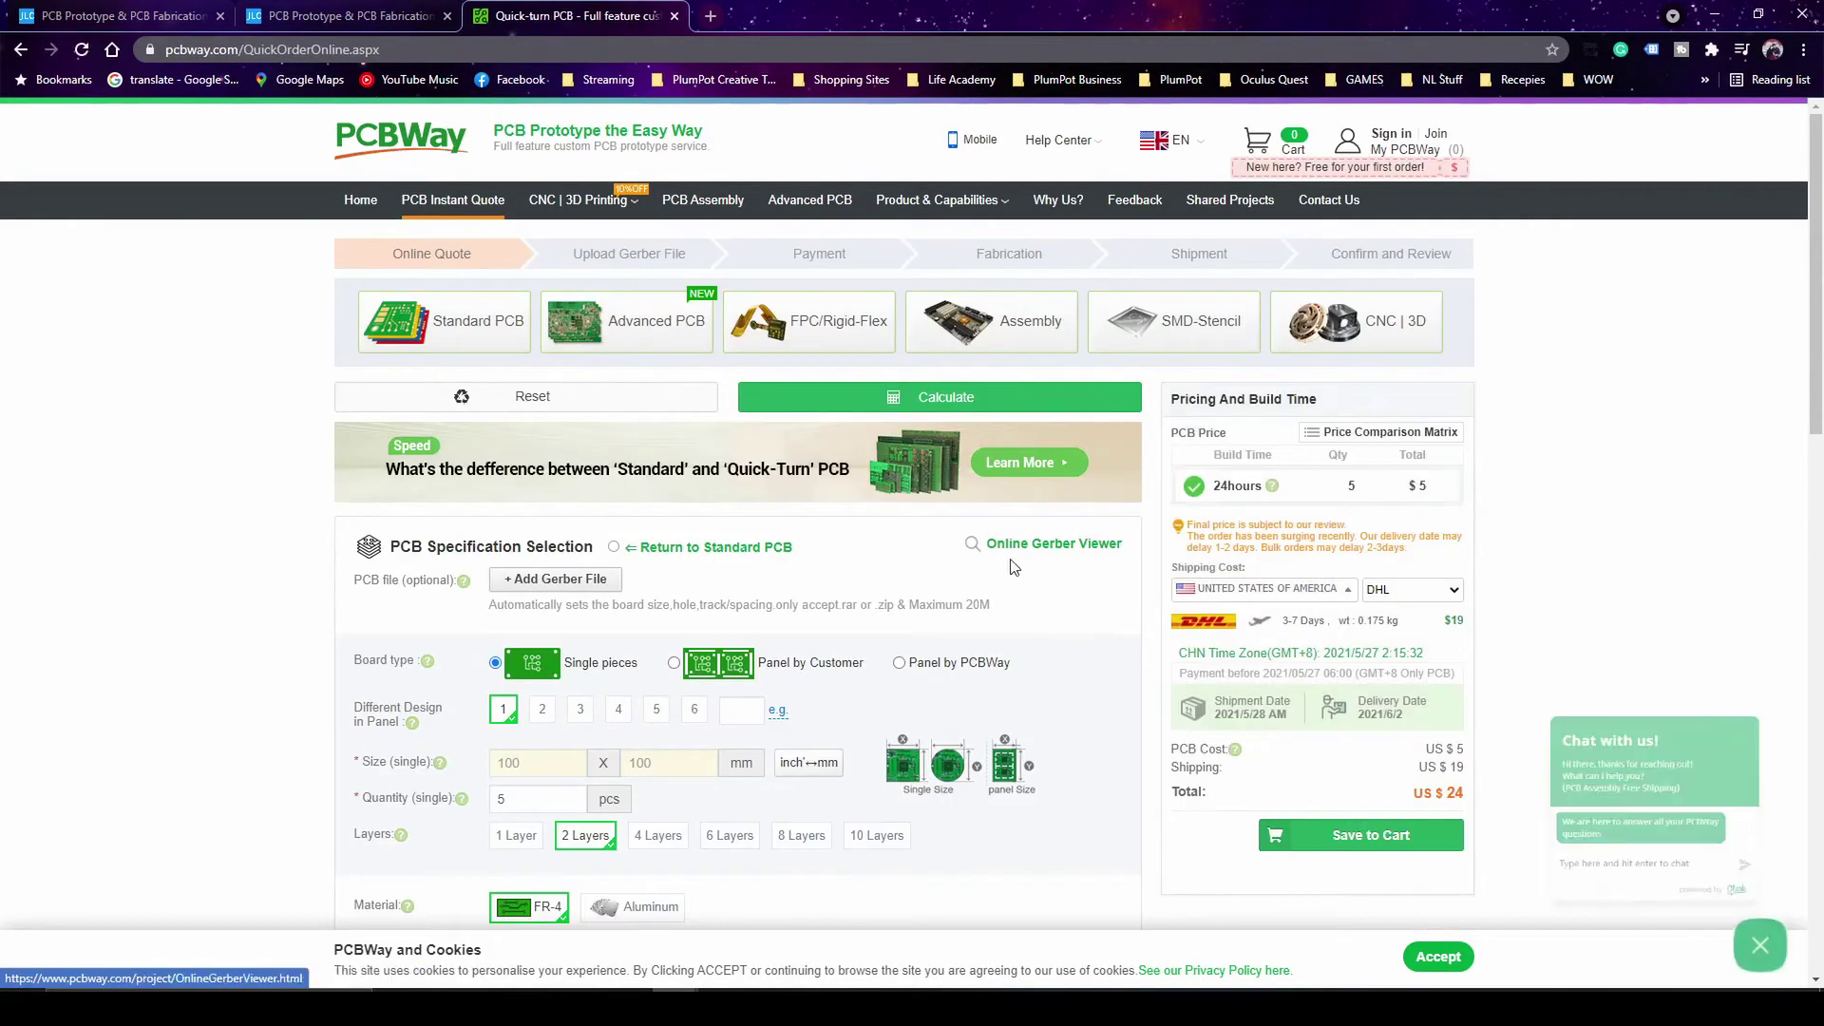
click(605, 581)
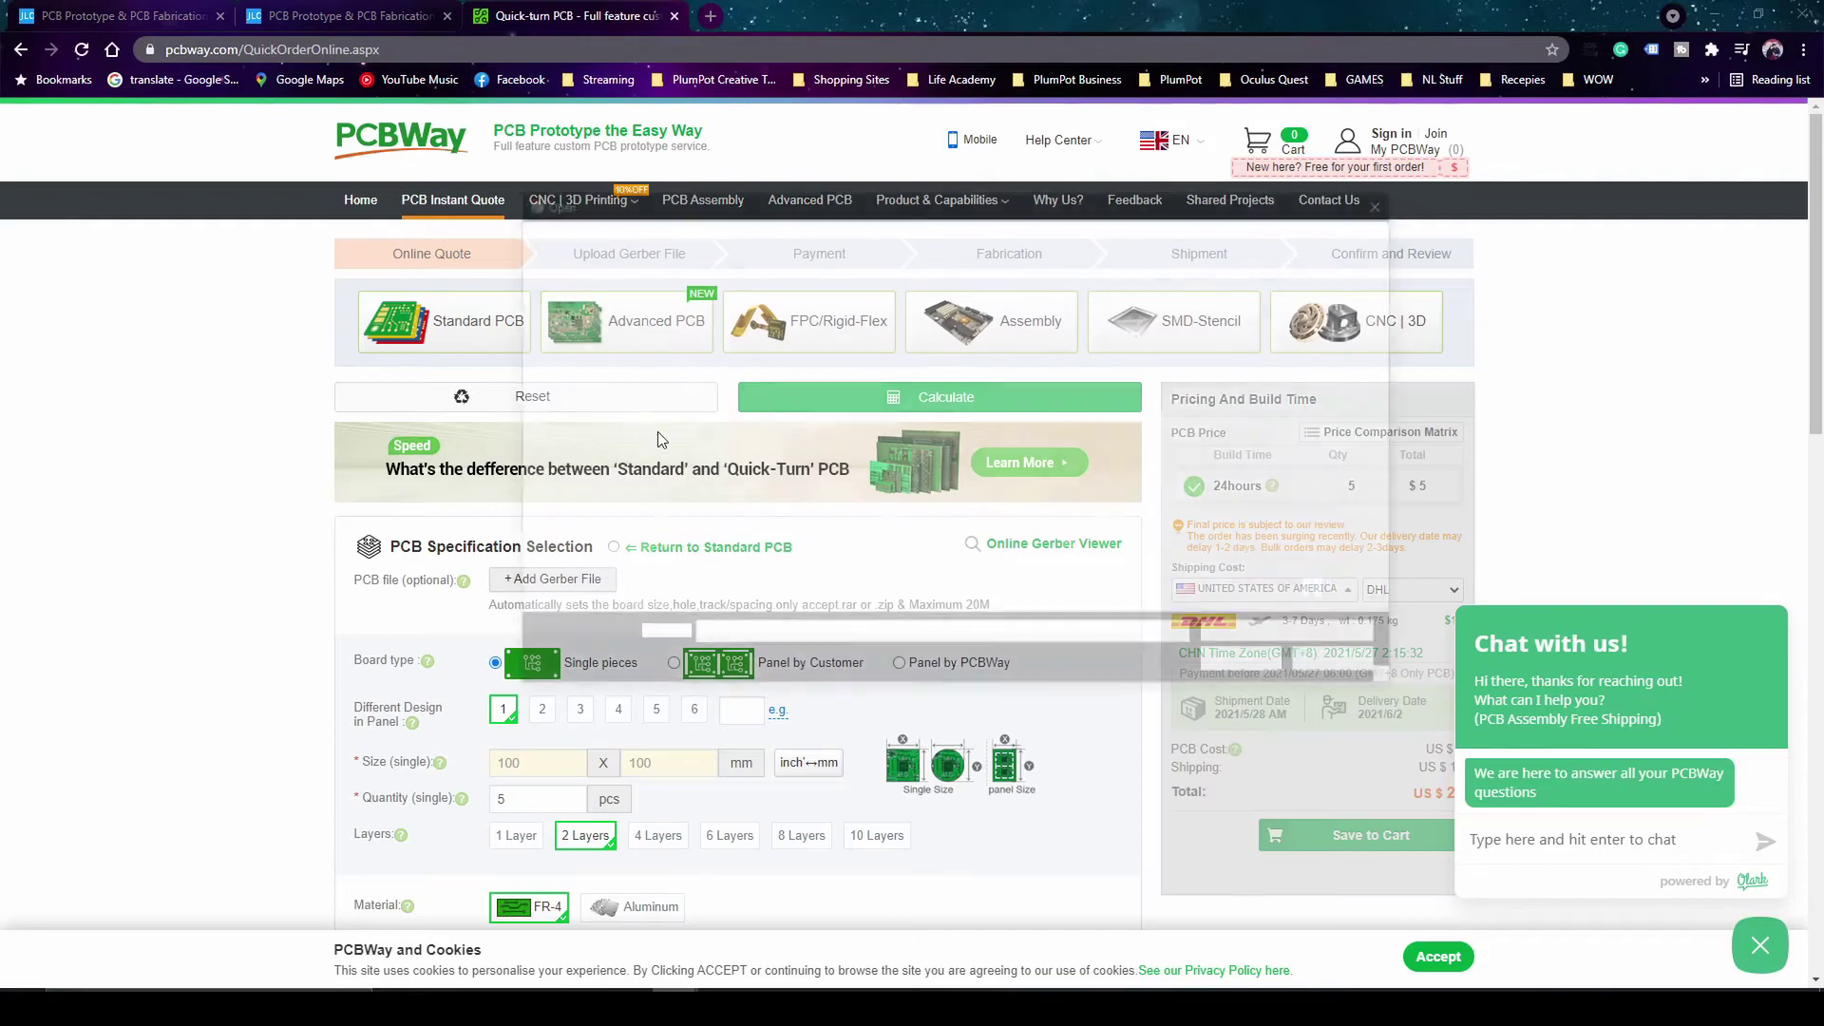
double_click(767, 328)
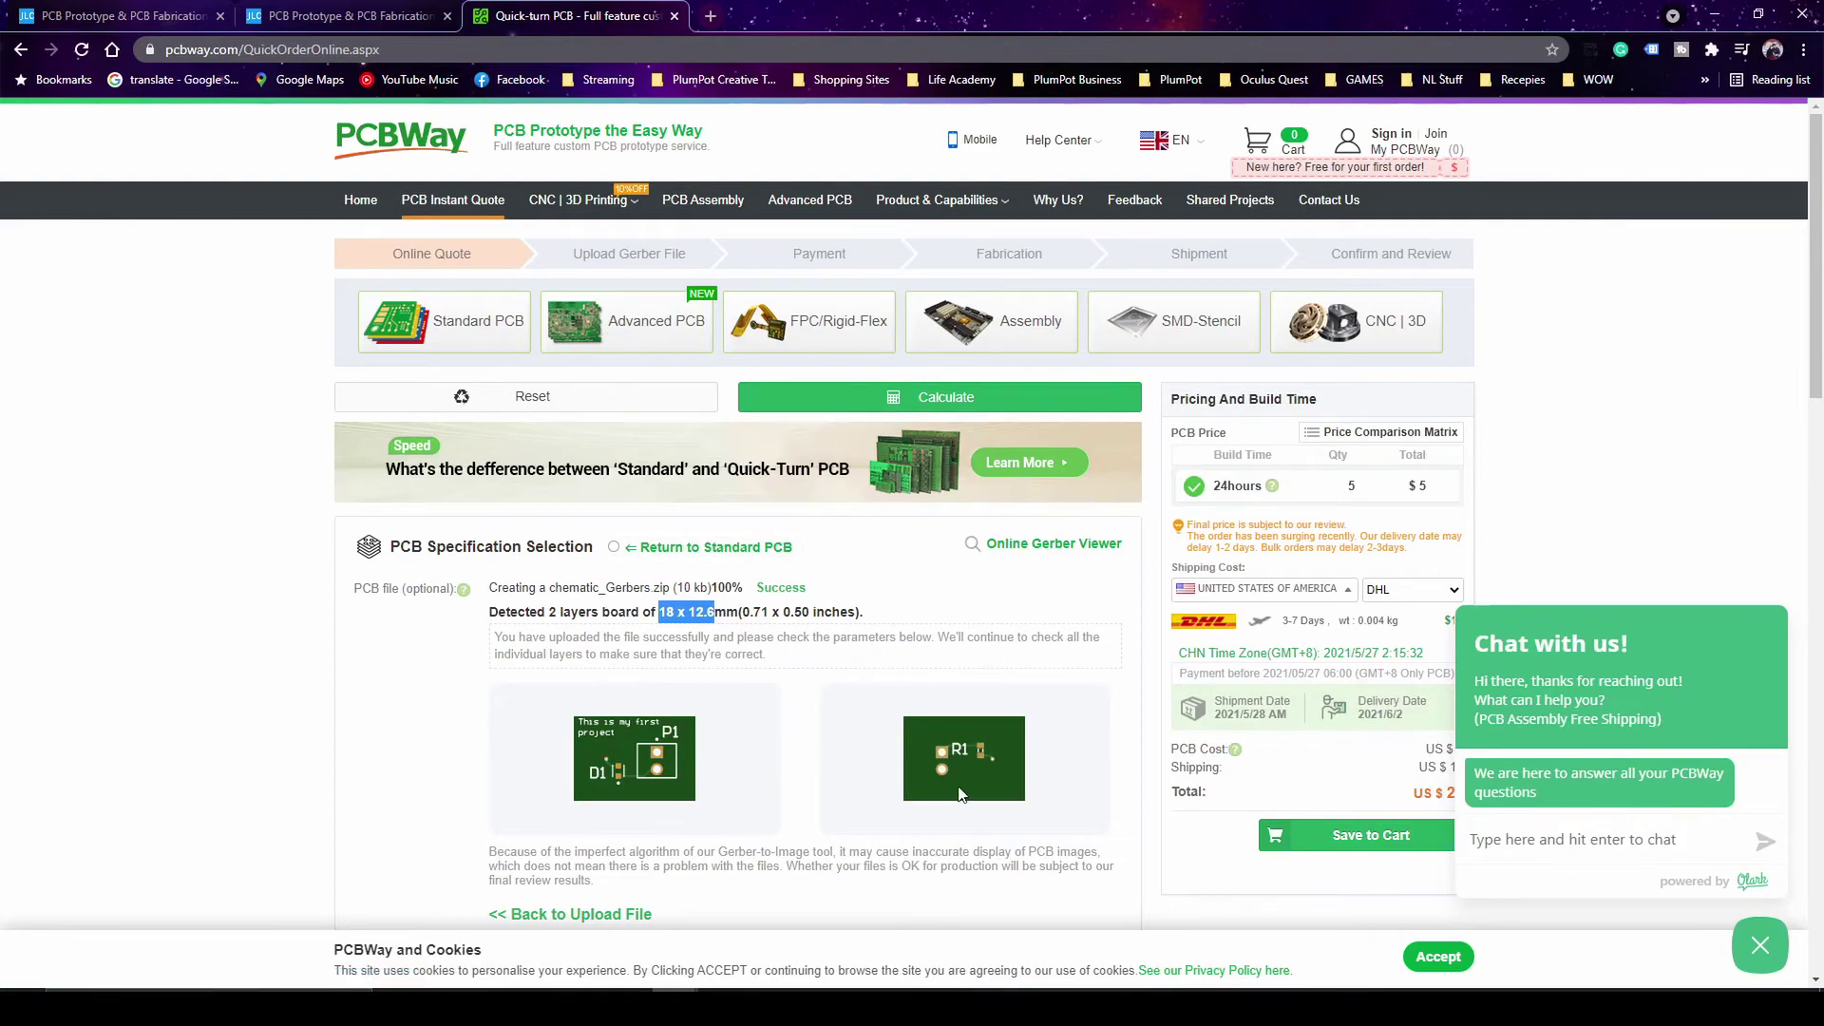
scroll(750, 670, down, 2)
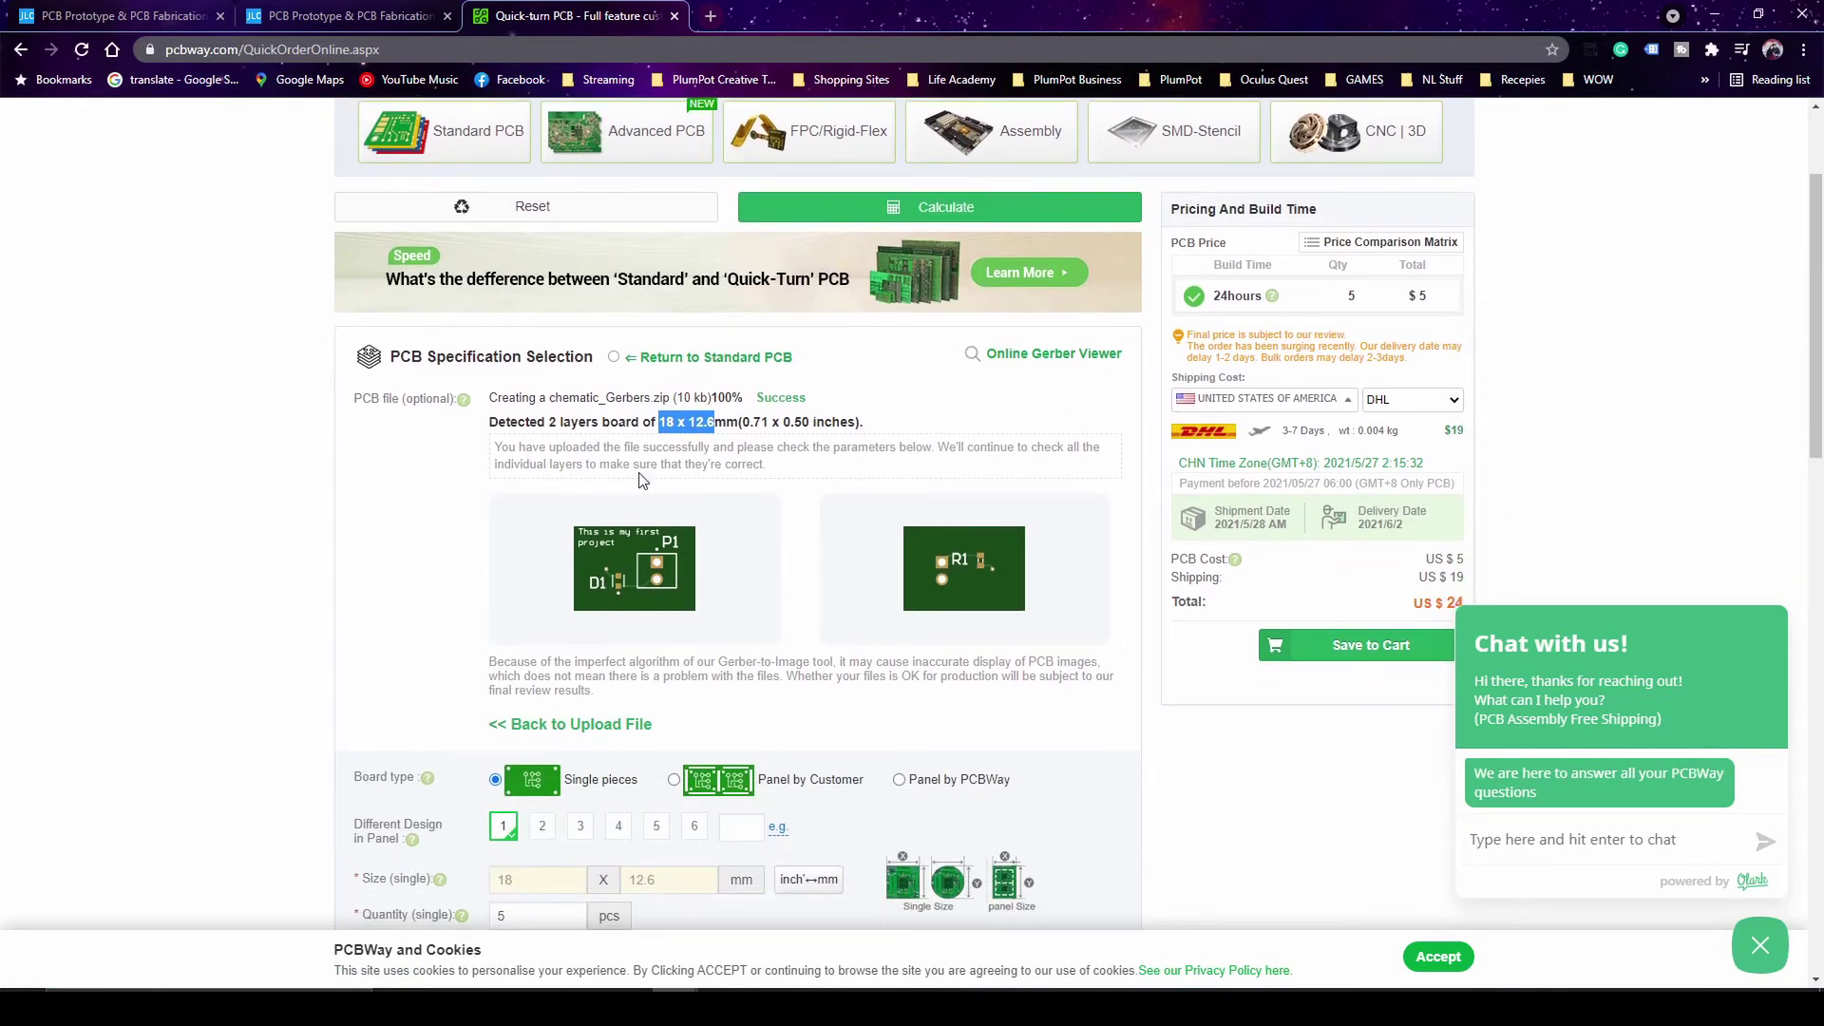